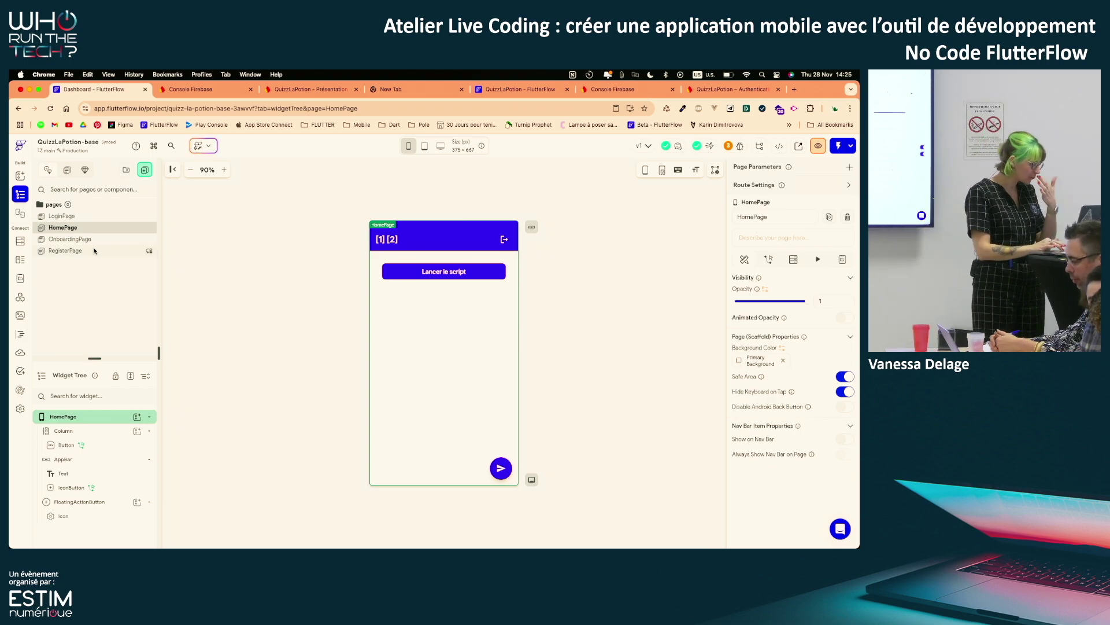
# Create a blank page named QuizzPage, zoom the preview to 110% and select its app bar
pyautogui.click(144, 170)
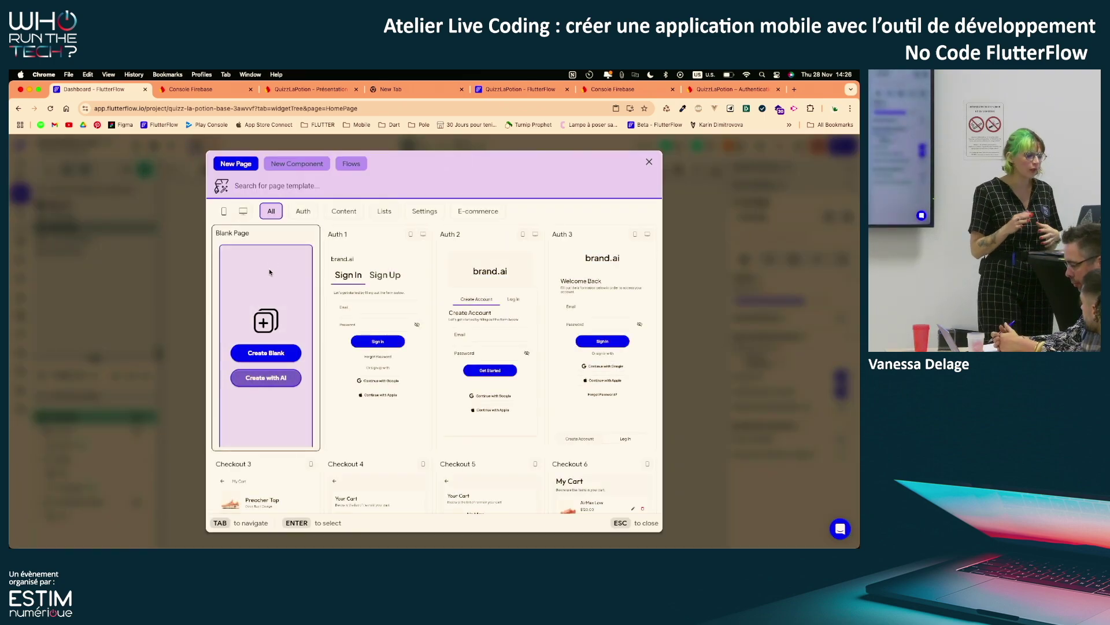
pyautogui.click(287, 352)
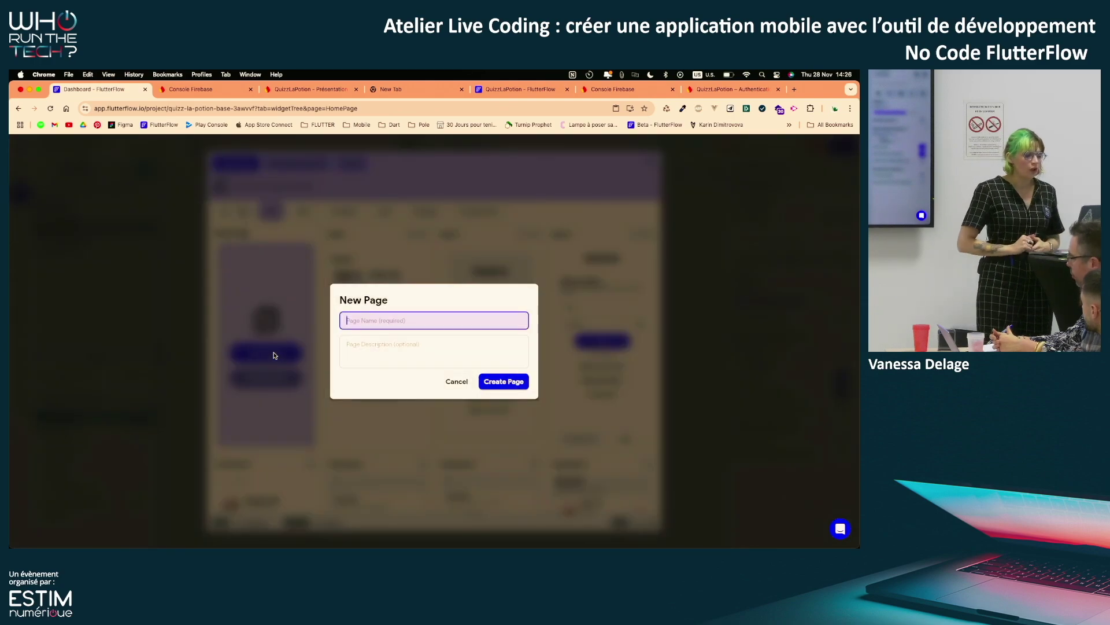
pyautogui.write('Qu')
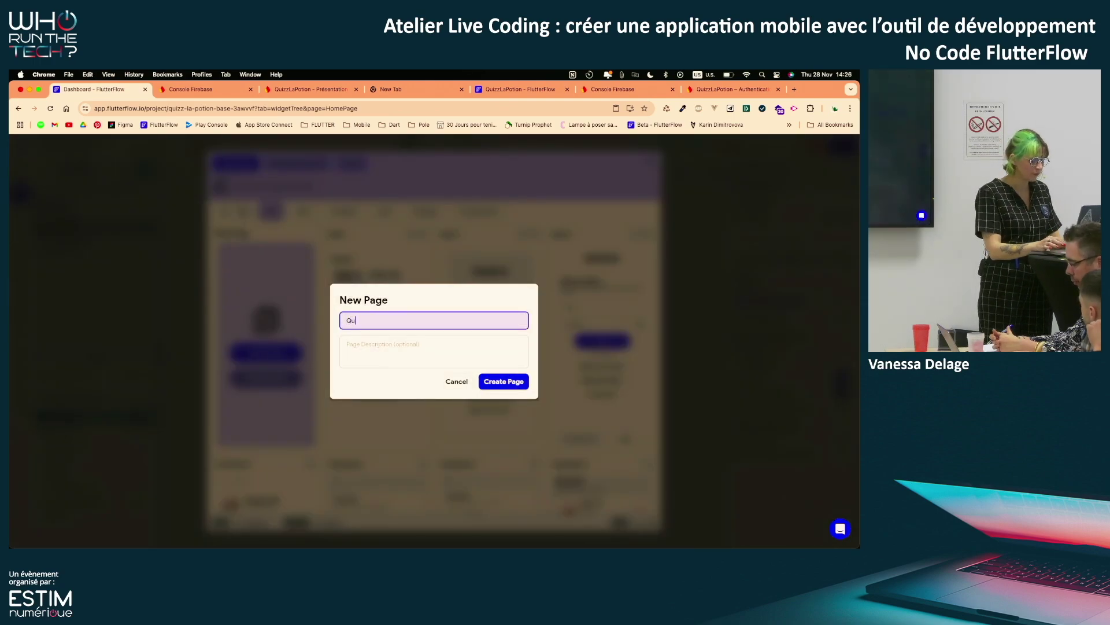
pyautogui.write('izzPage')
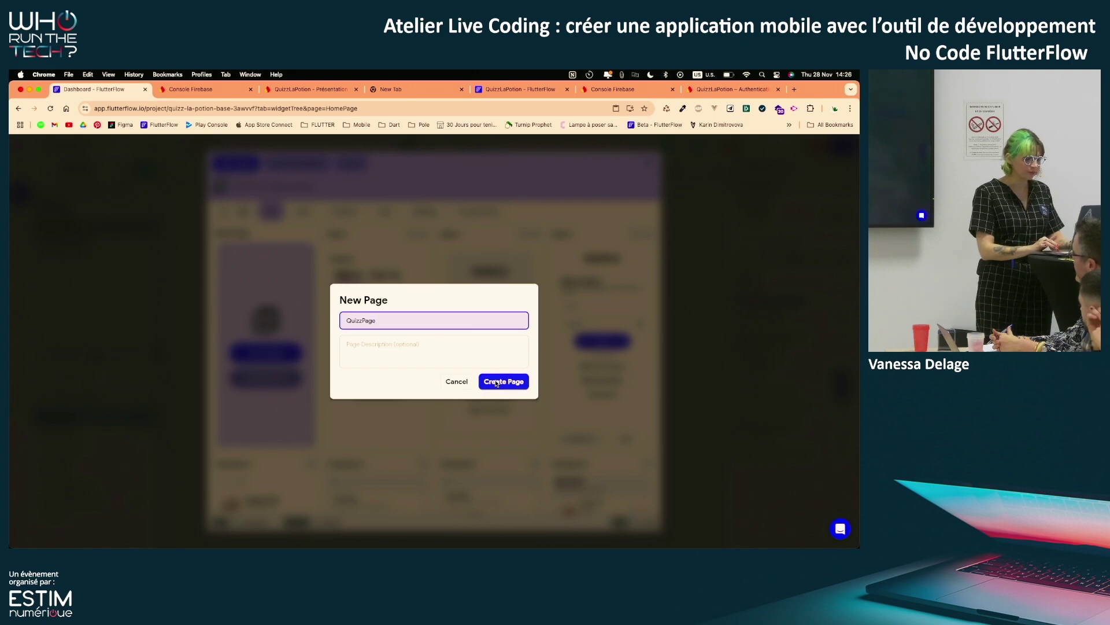
pyautogui.click(494, 384)
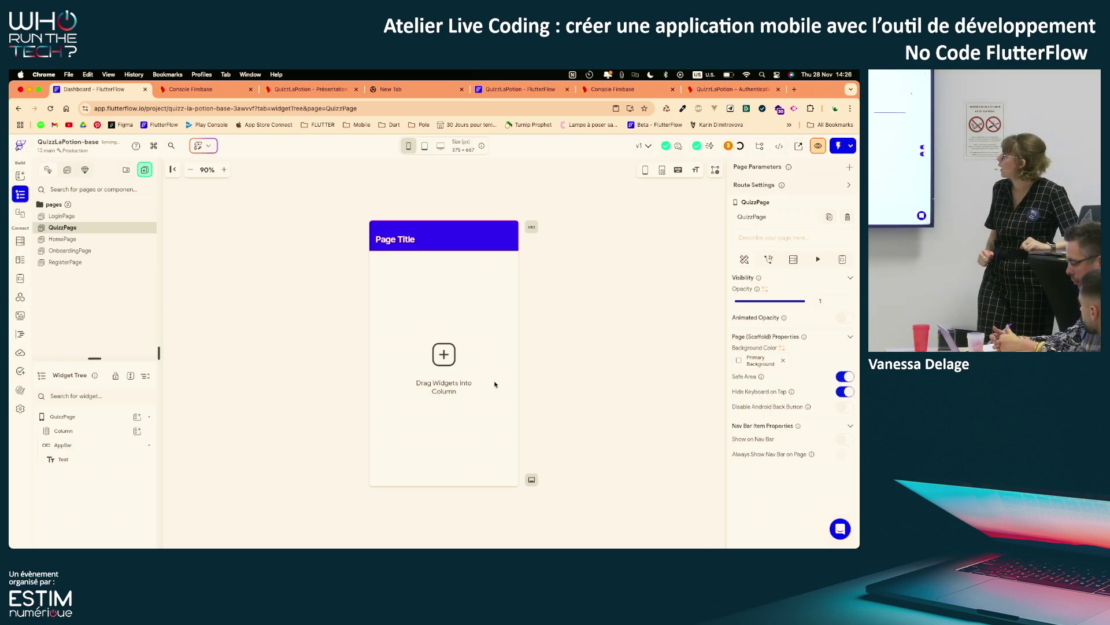
pyautogui.click(224, 170)
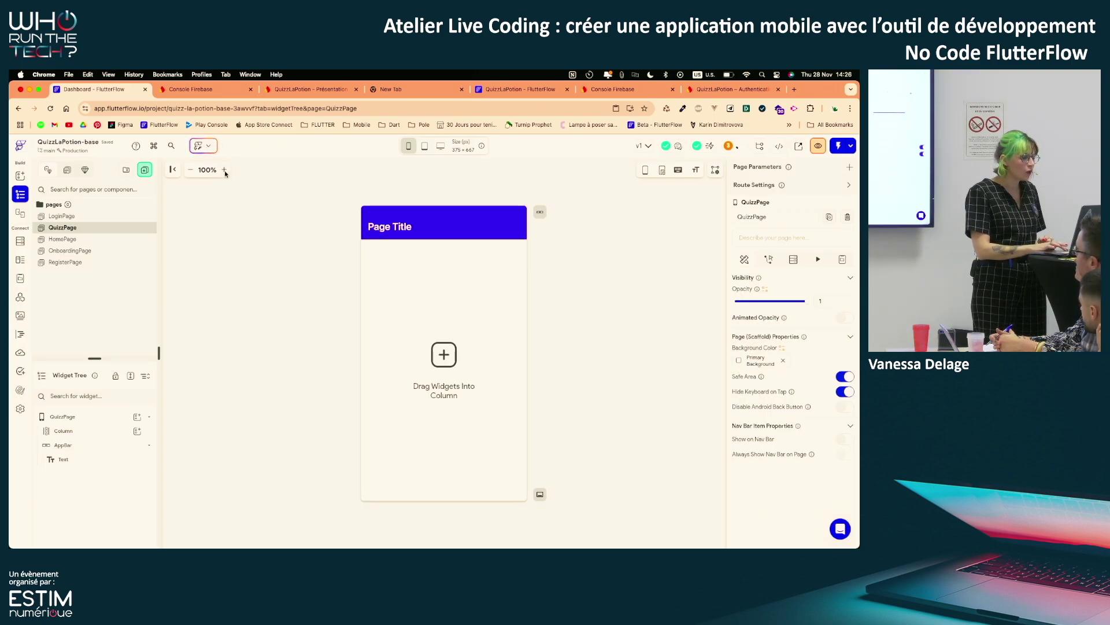
pyautogui.click(224, 170)
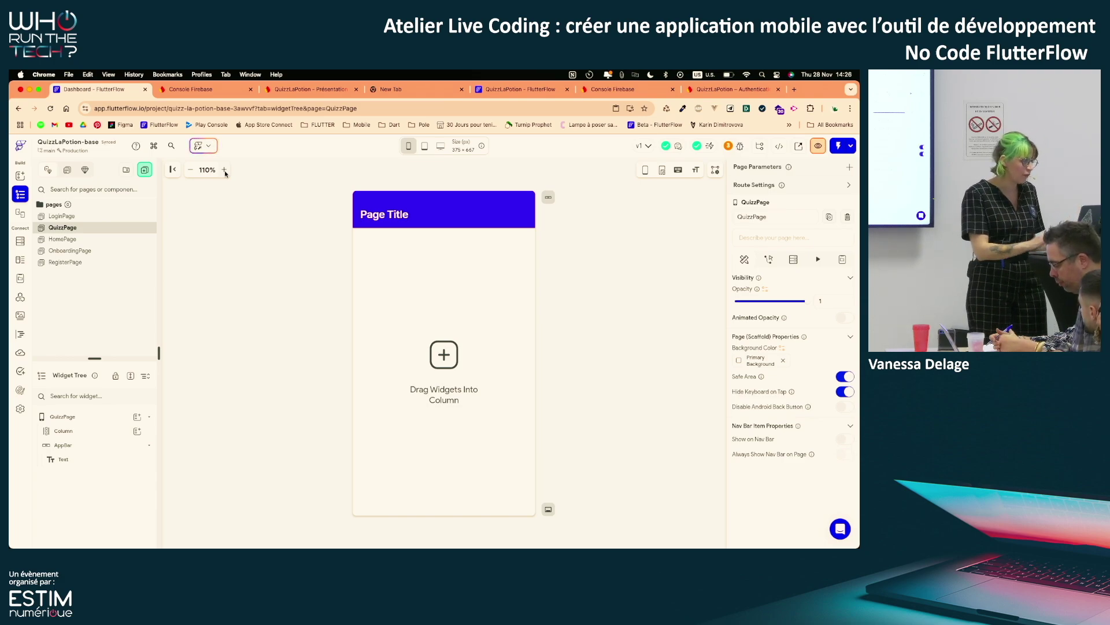
pyautogui.click(88, 445)
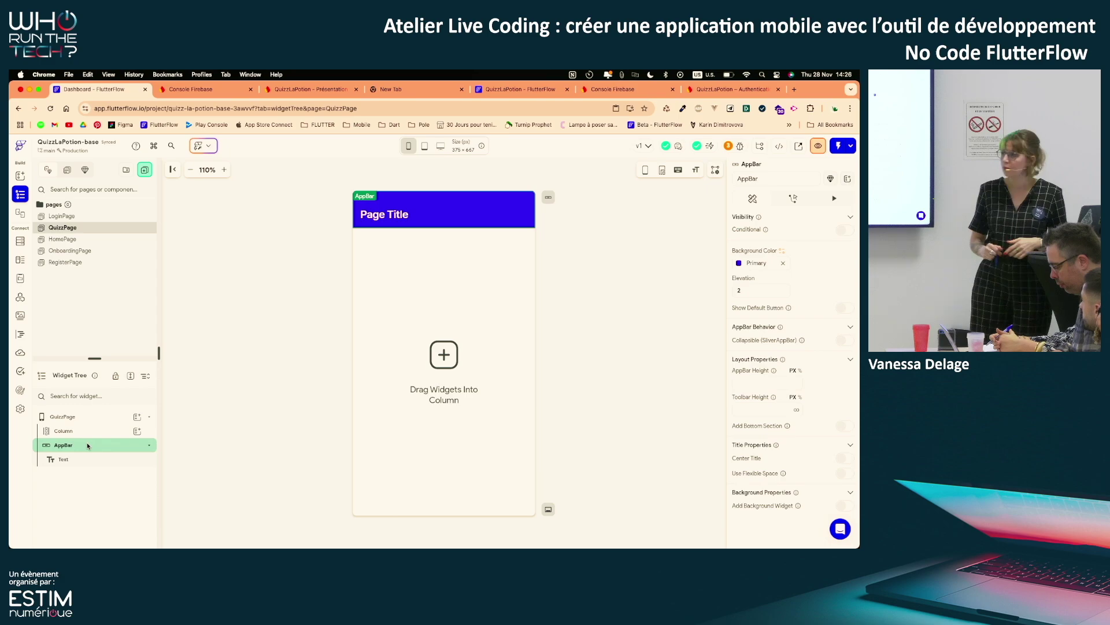
pyautogui.hotkey('ctrl', 'Up')
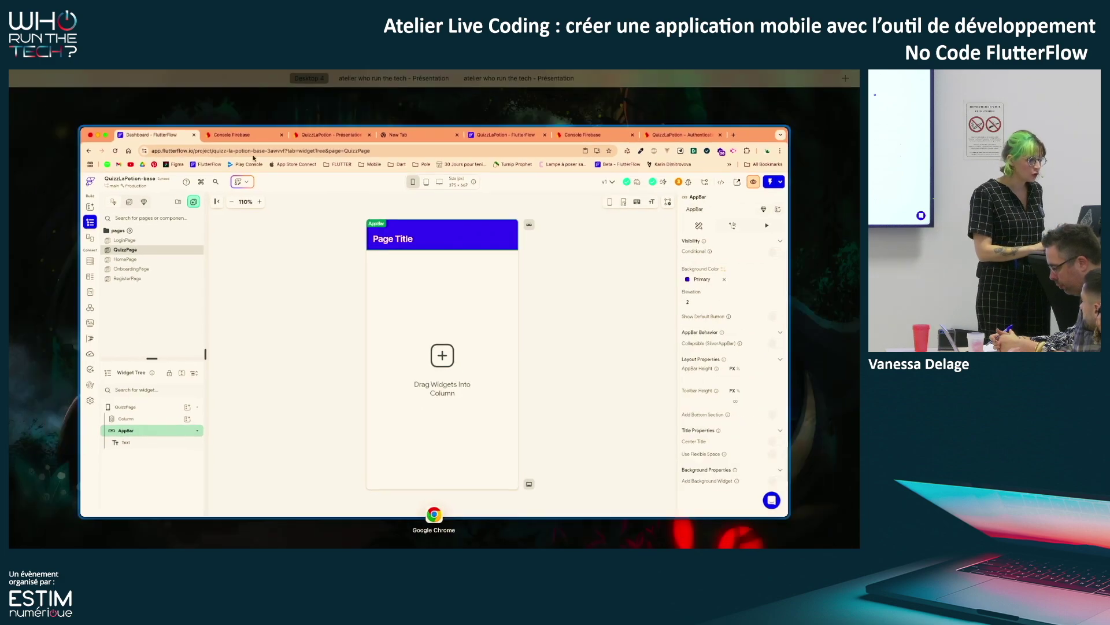
pyautogui.click(469, 101)
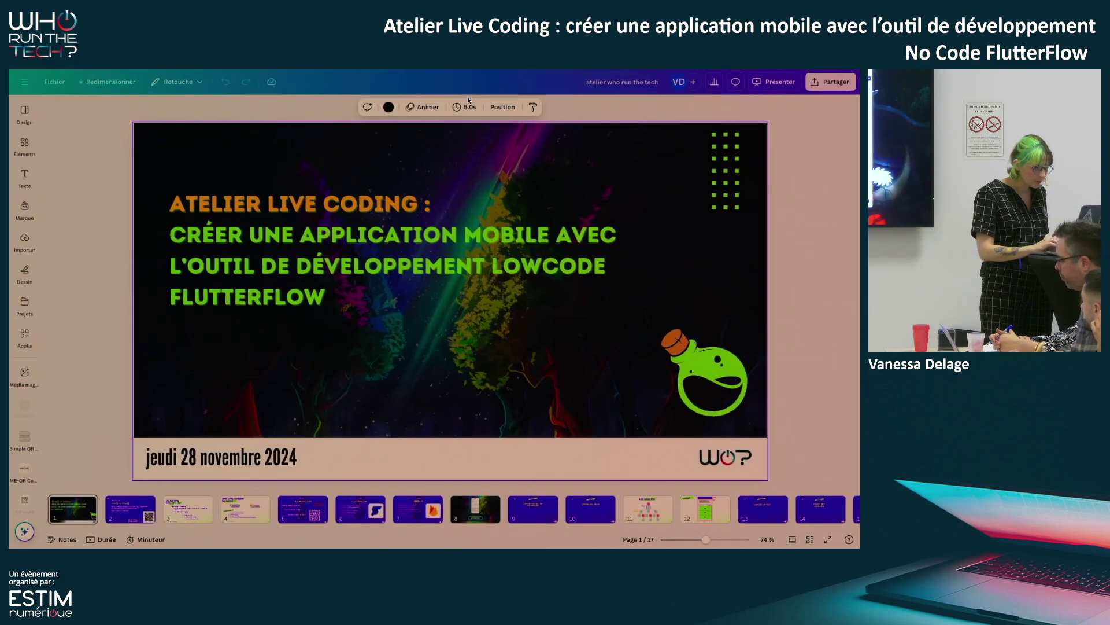
pyautogui.hotkey('ctrl', 'Up')
pyautogui.click(520, 108)
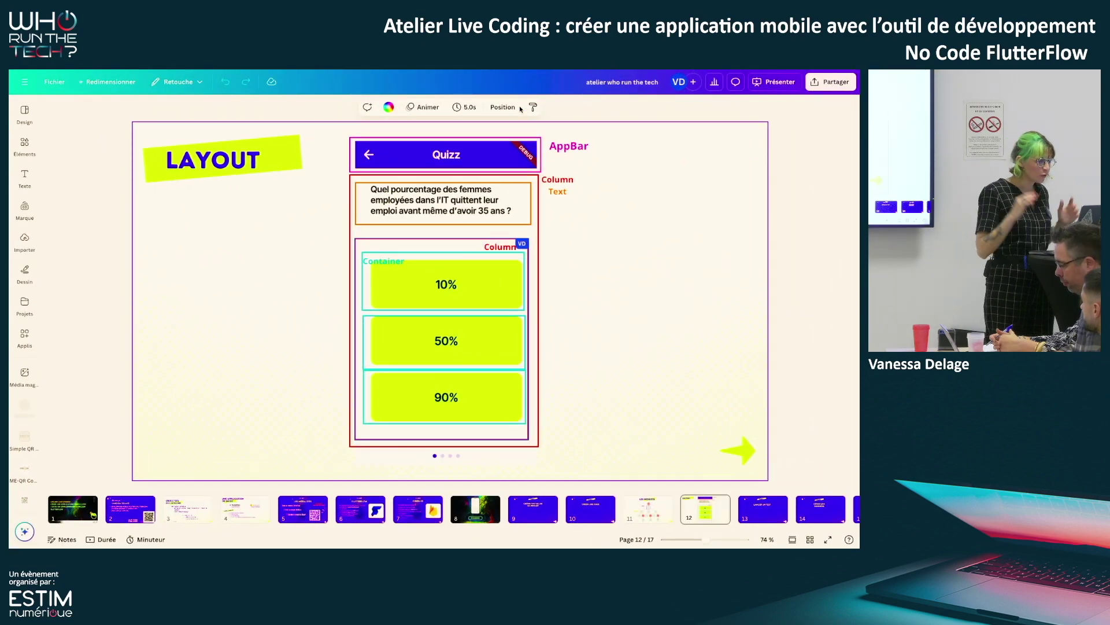
pyautogui.hotkey('ctrl', 'Up')
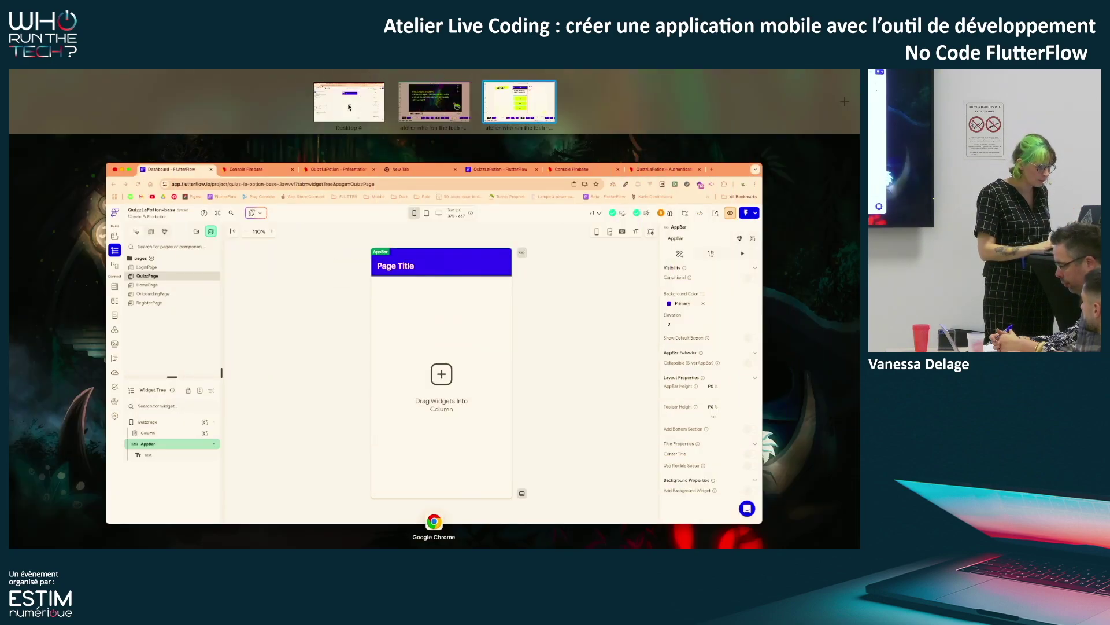
# Switch QuizzPage's app bar to the Back Button with Center Title style
pyautogui.click(366, 105)
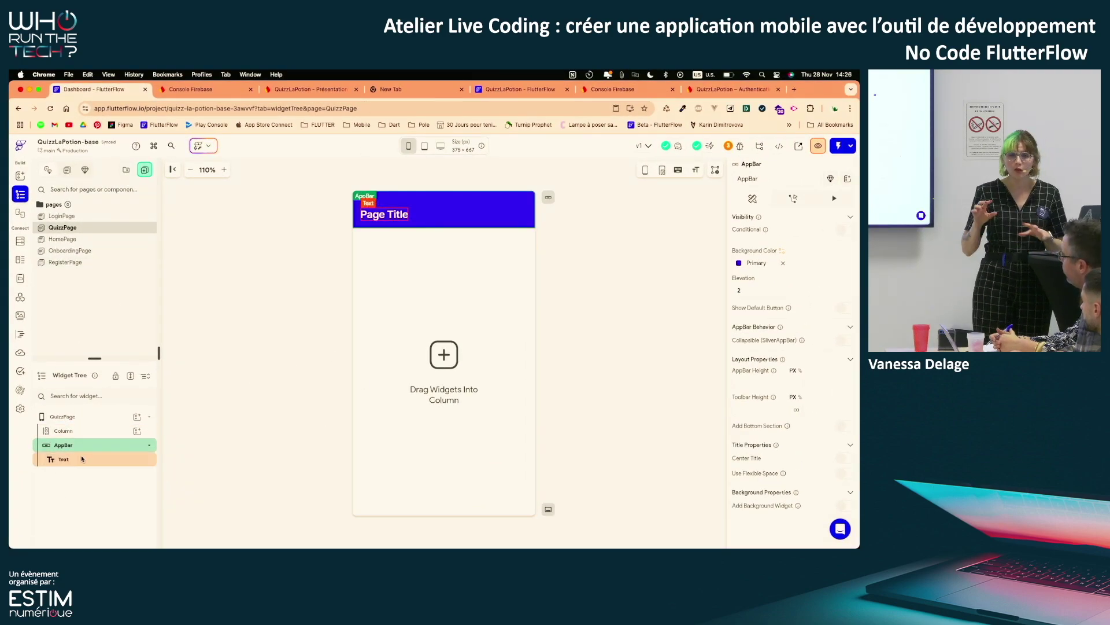
pyautogui.click(548, 198)
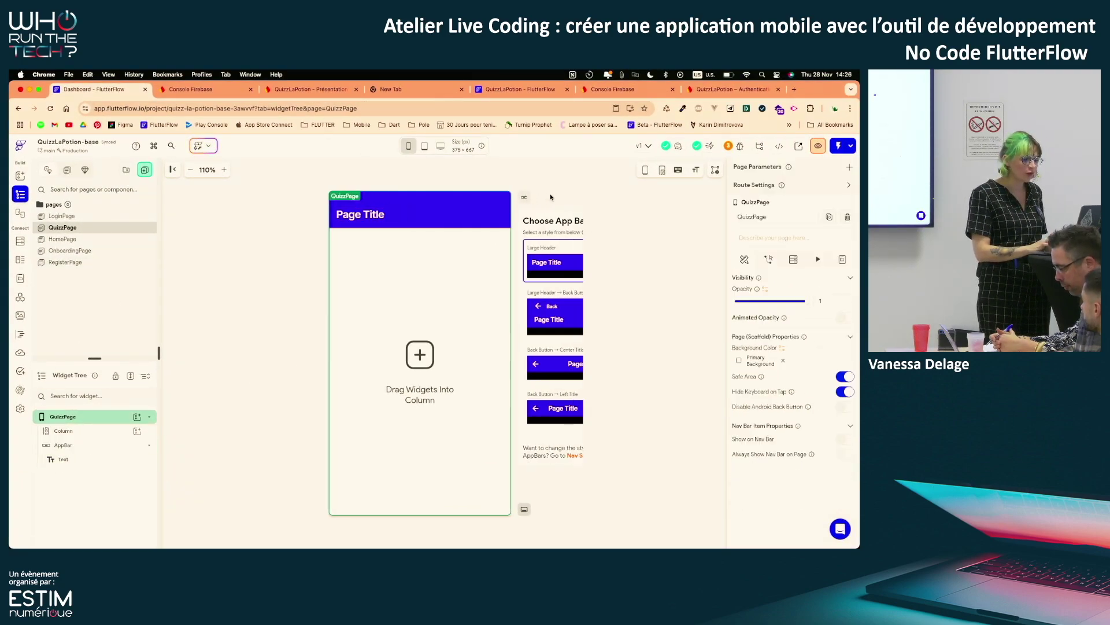
pyautogui.click(538, 369)
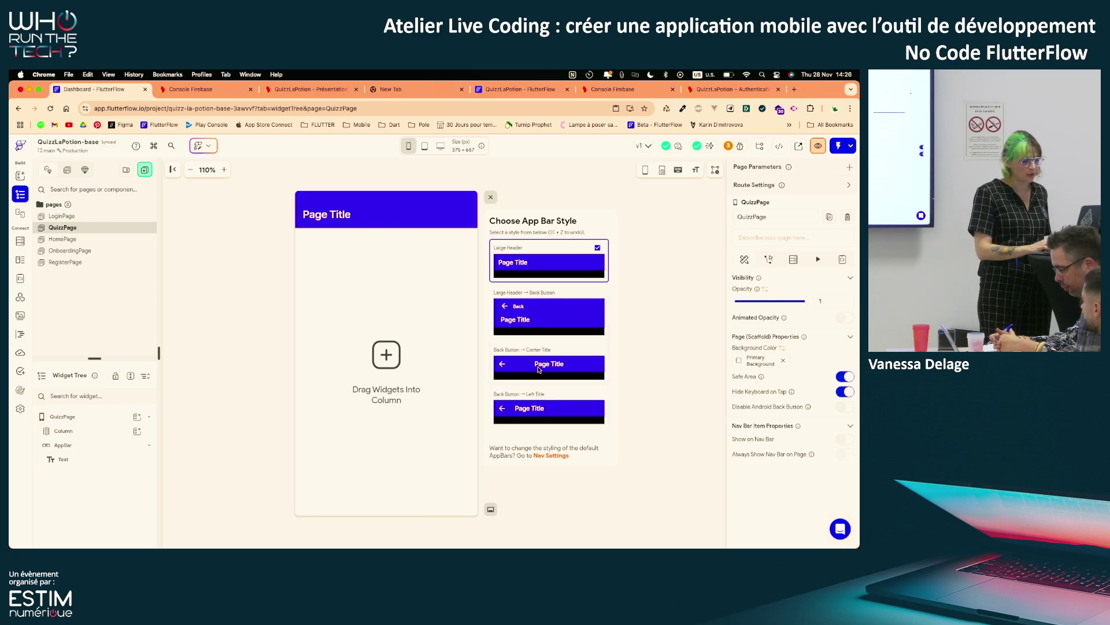
# Change the app bar title text from Page Title to 'Quizz'
pyautogui.click(387, 215)
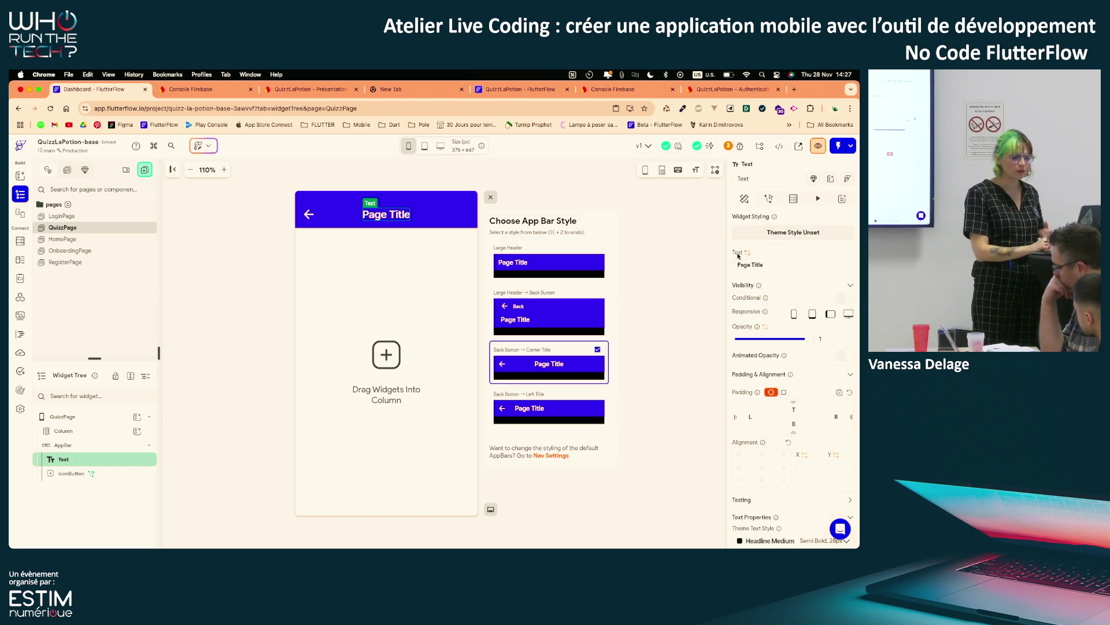
pyautogui.moveTo(769, 264); pyautogui.dragTo(730, 264)
pyautogui.write('Q')
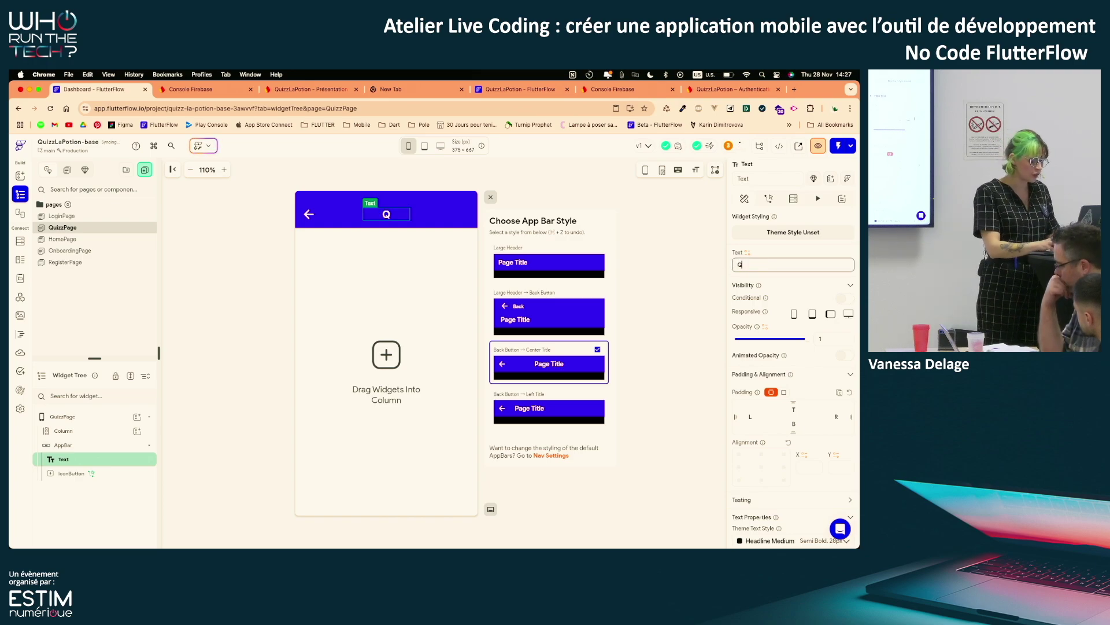
pyautogui.write('uizz')
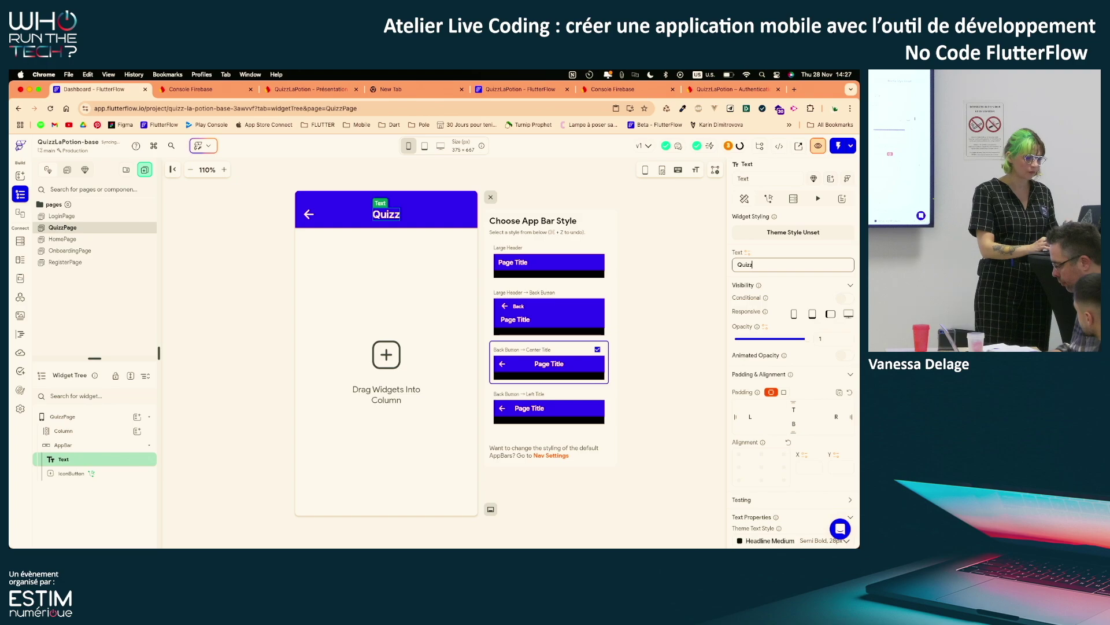
pyautogui.click(671, 311)
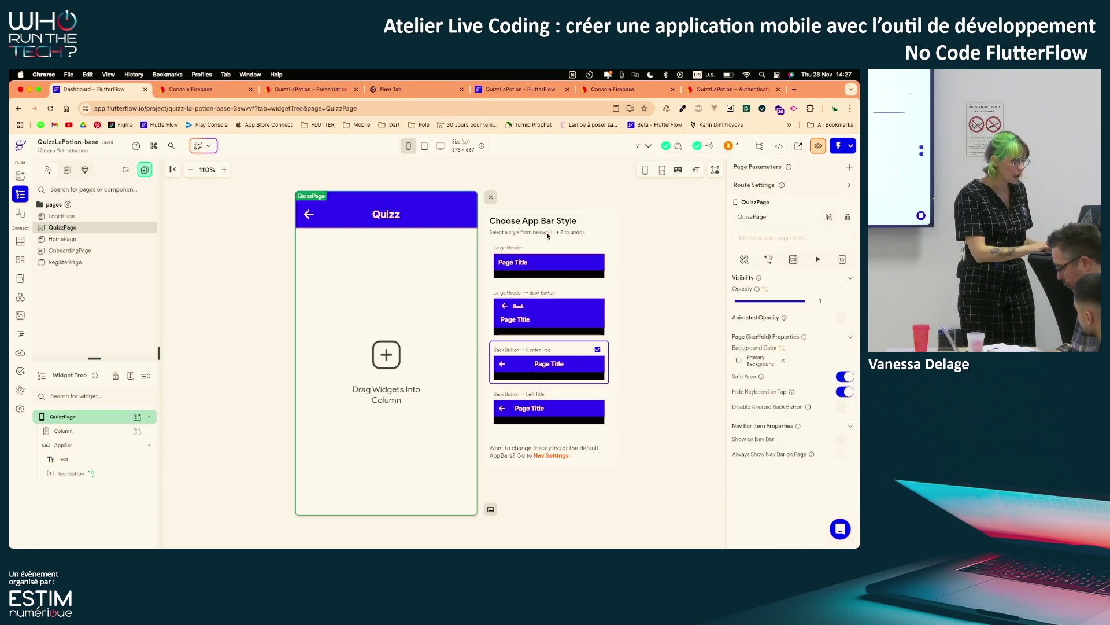
pyautogui.click(55, 445)
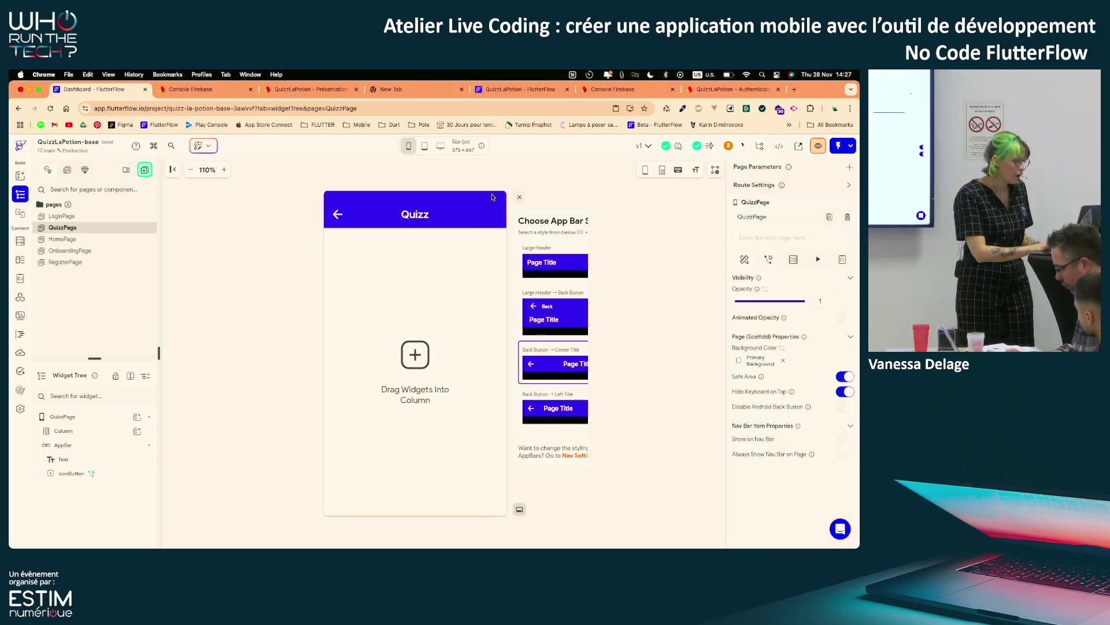
# Set the page Column's Cross Axis Alignment to Stretch and add a Hello World Text child
pyautogui.click(85, 431)
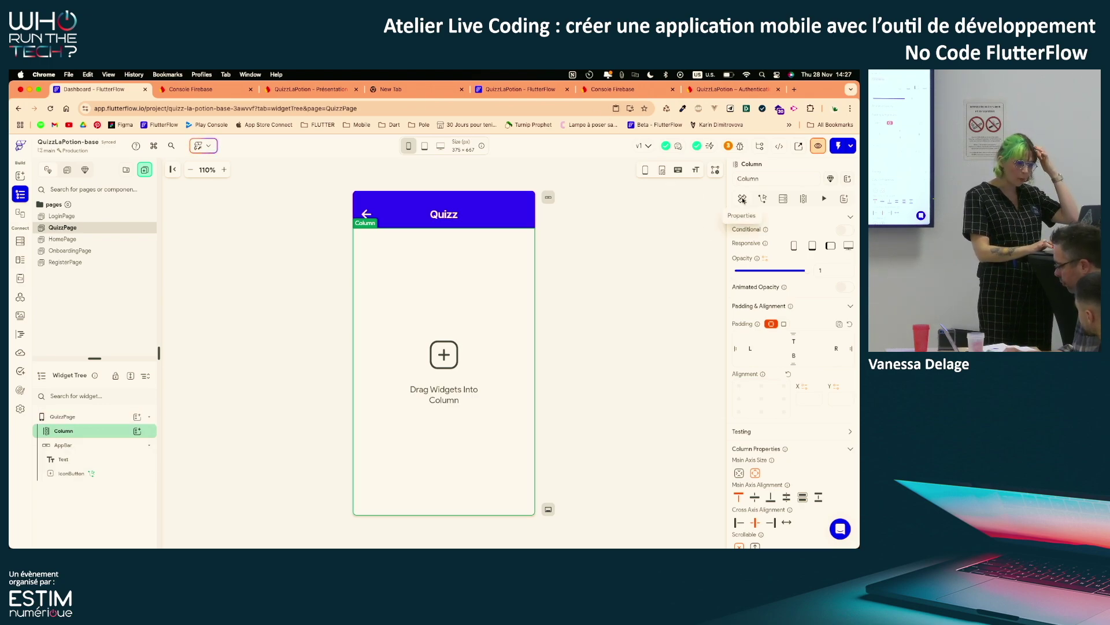
pyautogui.scroll(-5, 776, 334)
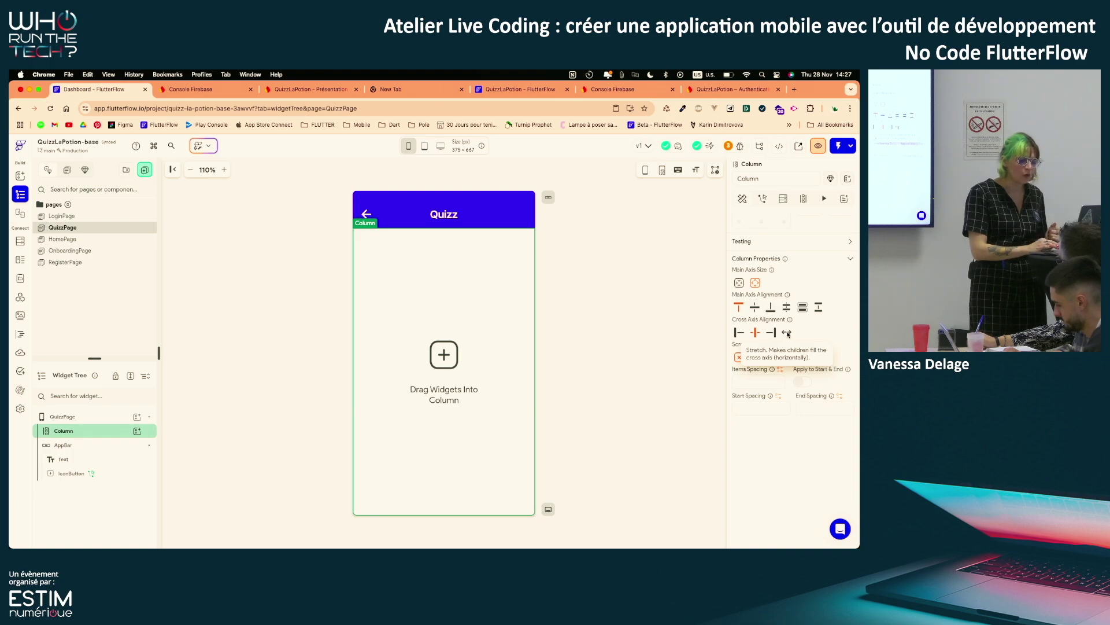
pyautogui.click(787, 333)
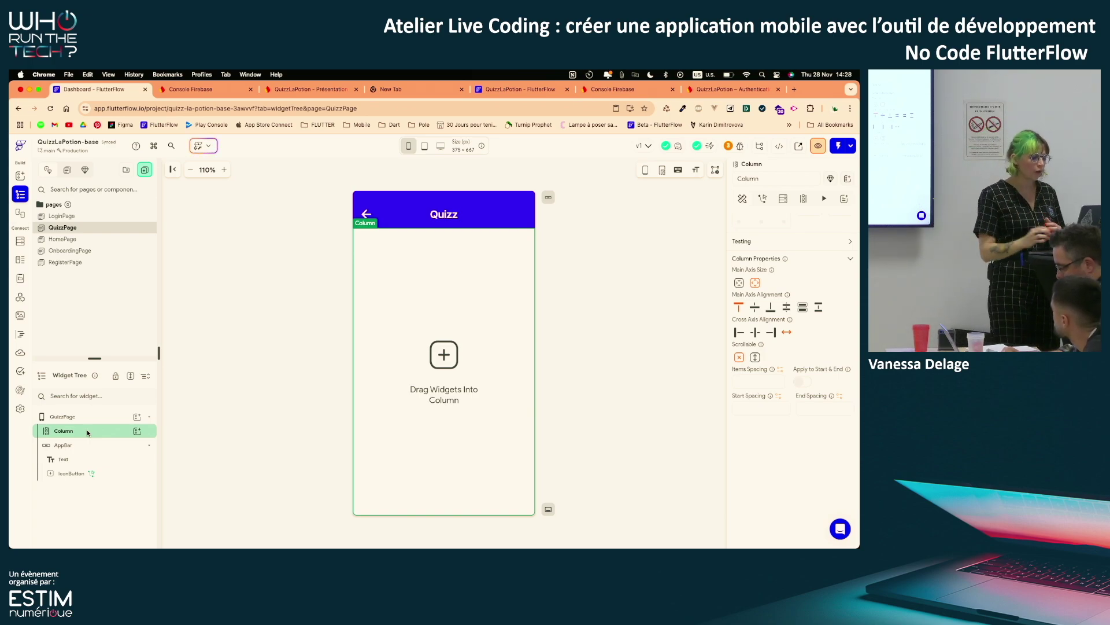
pyautogui.click(138, 431)
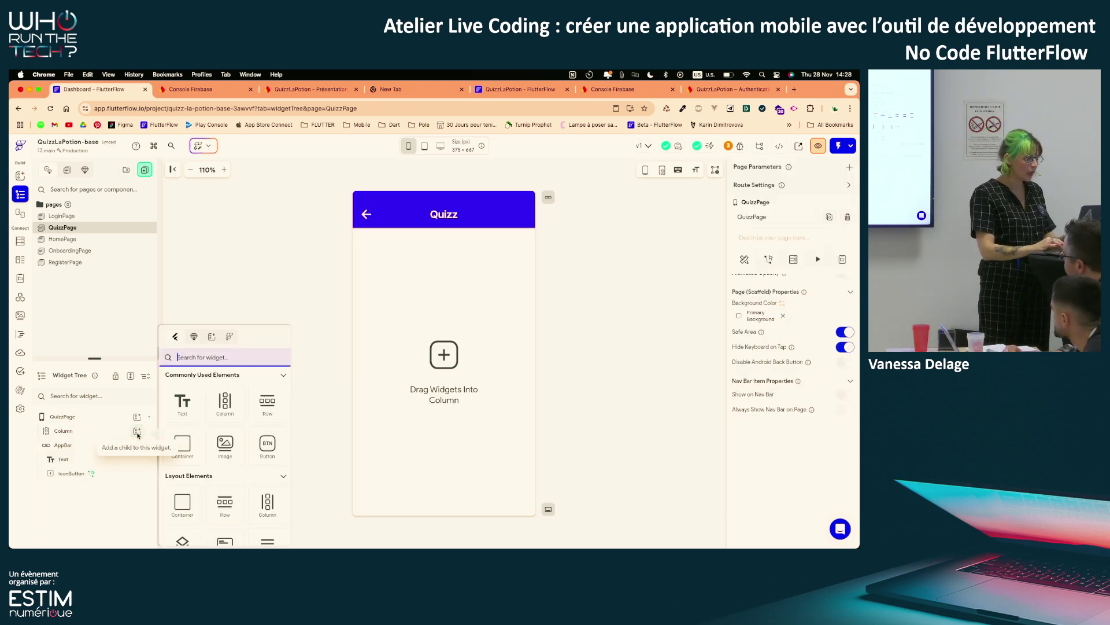
pyautogui.click(182, 403)
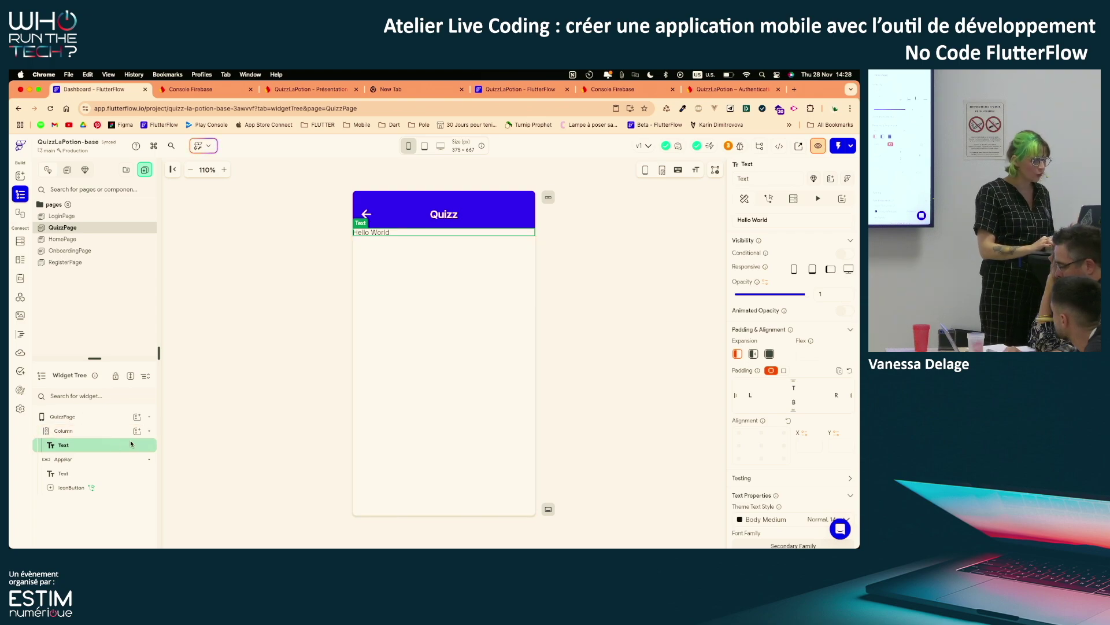
# Find Column by searching 'col' and drop it below the Hello World text, then select it
pyautogui.click(20, 176)
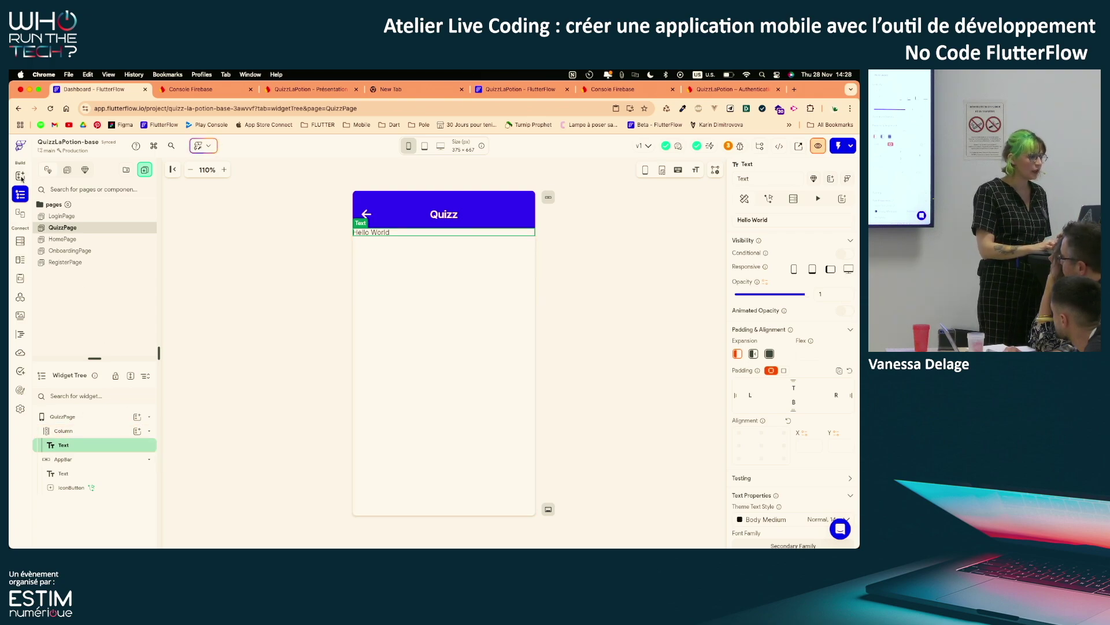
pyautogui.click(90, 191)
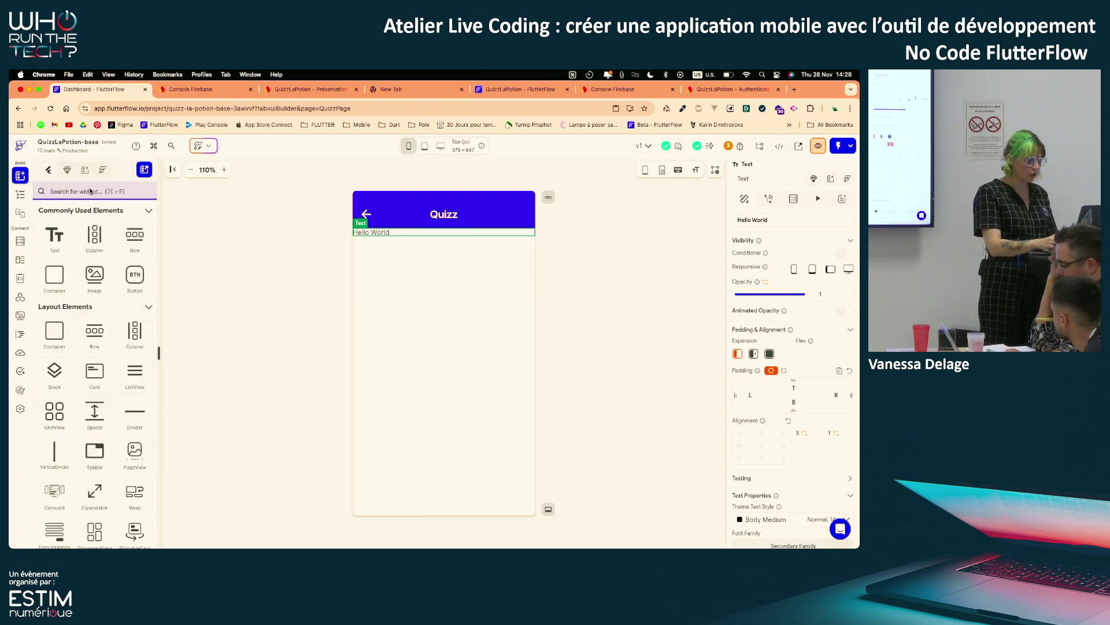
pyautogui.write('col')
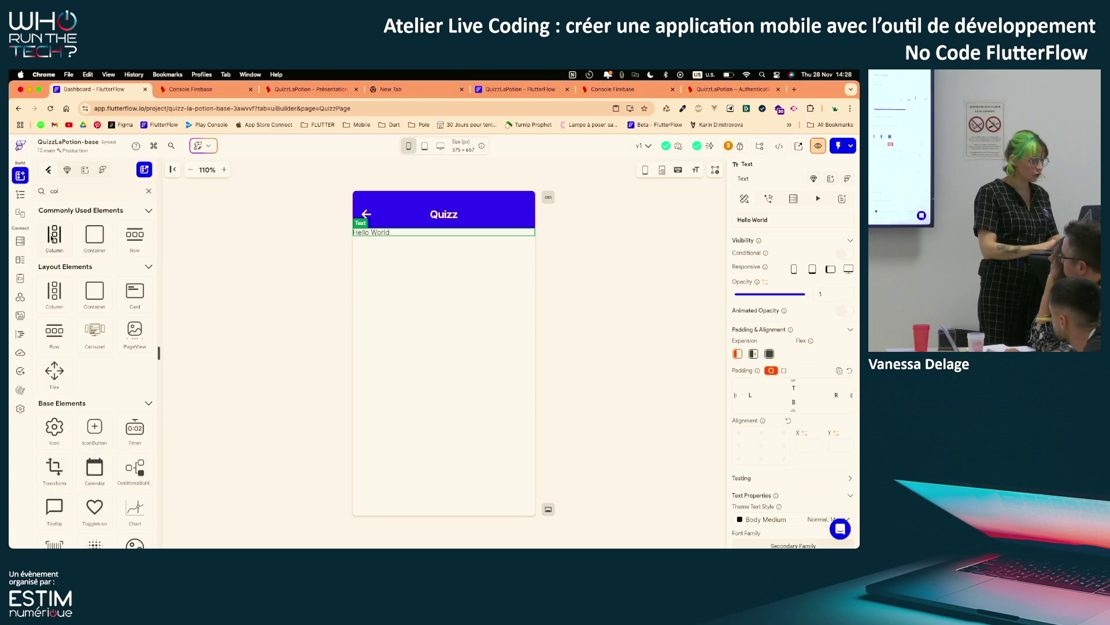
pyautogui.moveTo(54, 237); pyautogui.dragTo(429, 288)
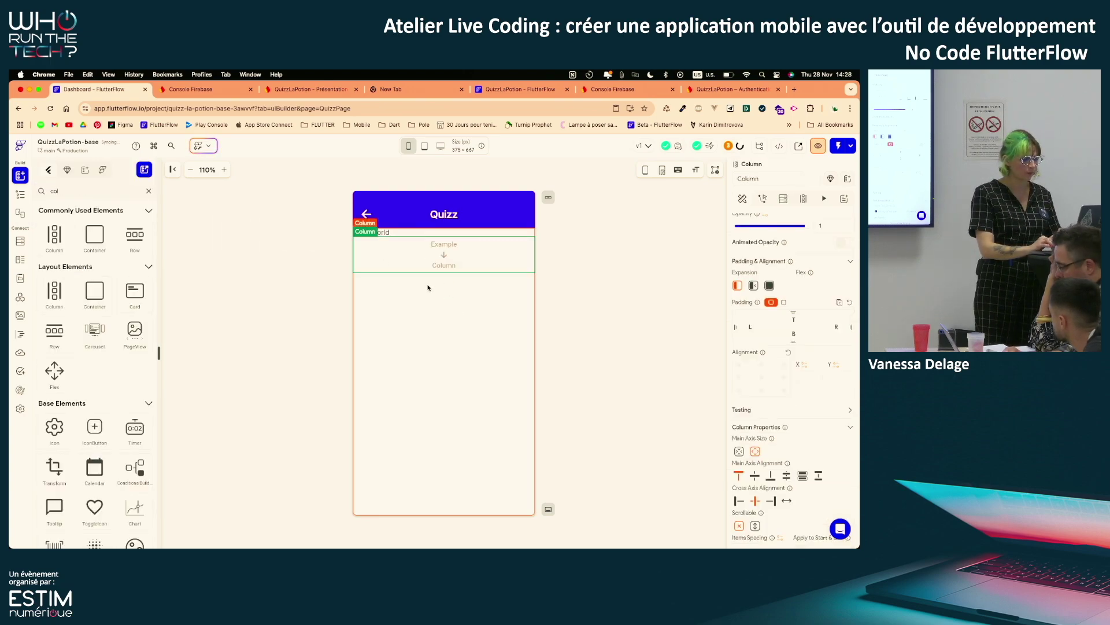
pyautogui.click(21, 196)
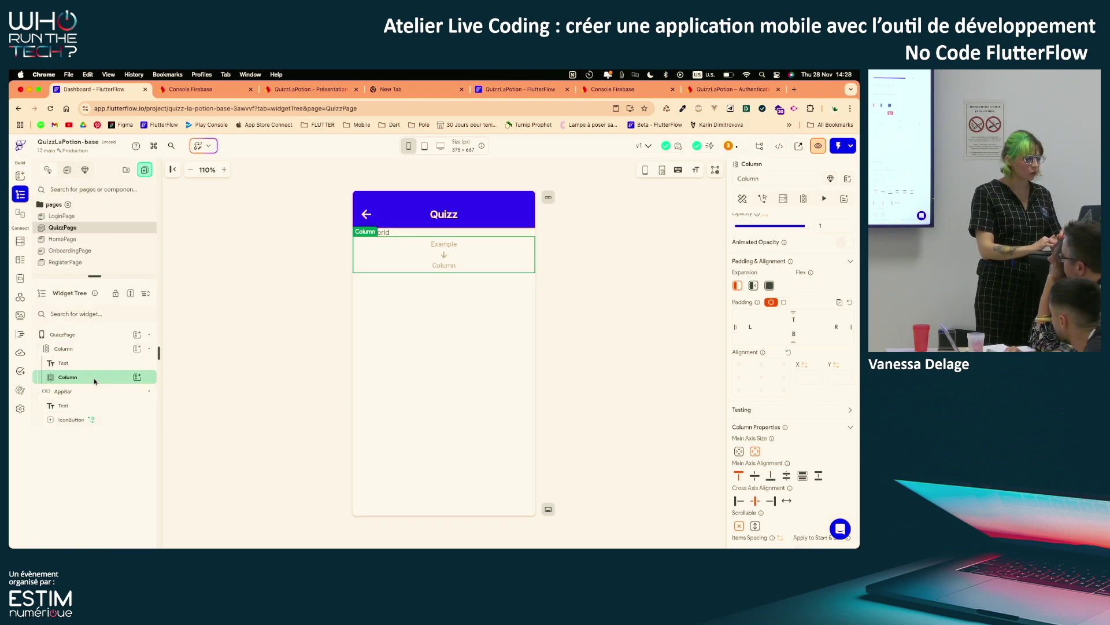
pyautogui.click(386, 232)
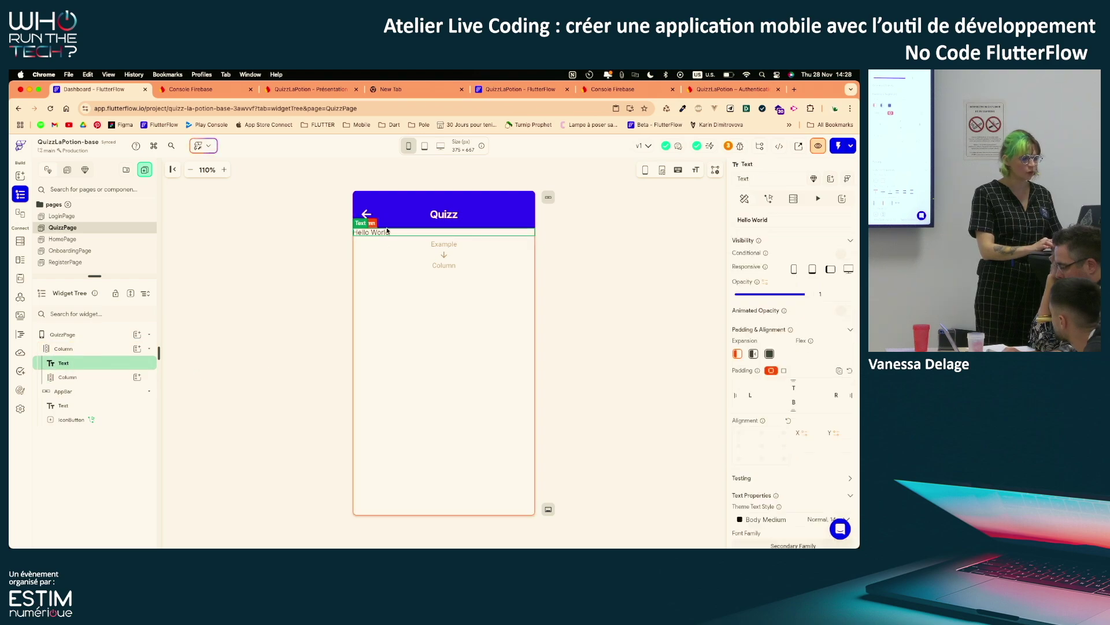
pyautogui.click(110, 377)
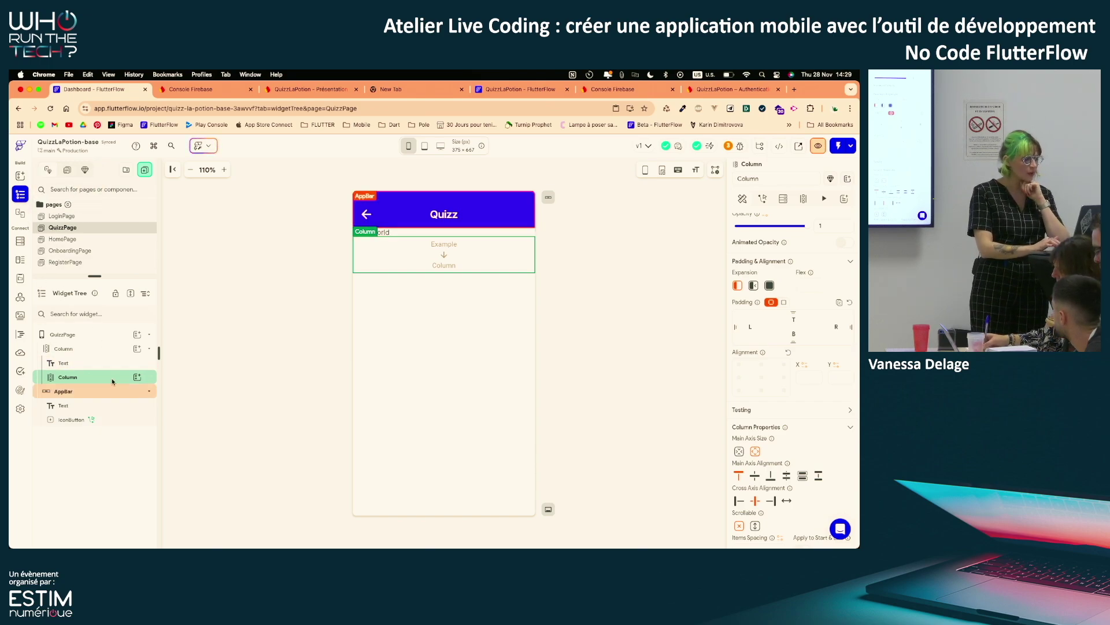
# Rename the outer Column to MainColumn
pyautogui.click(110, 348)
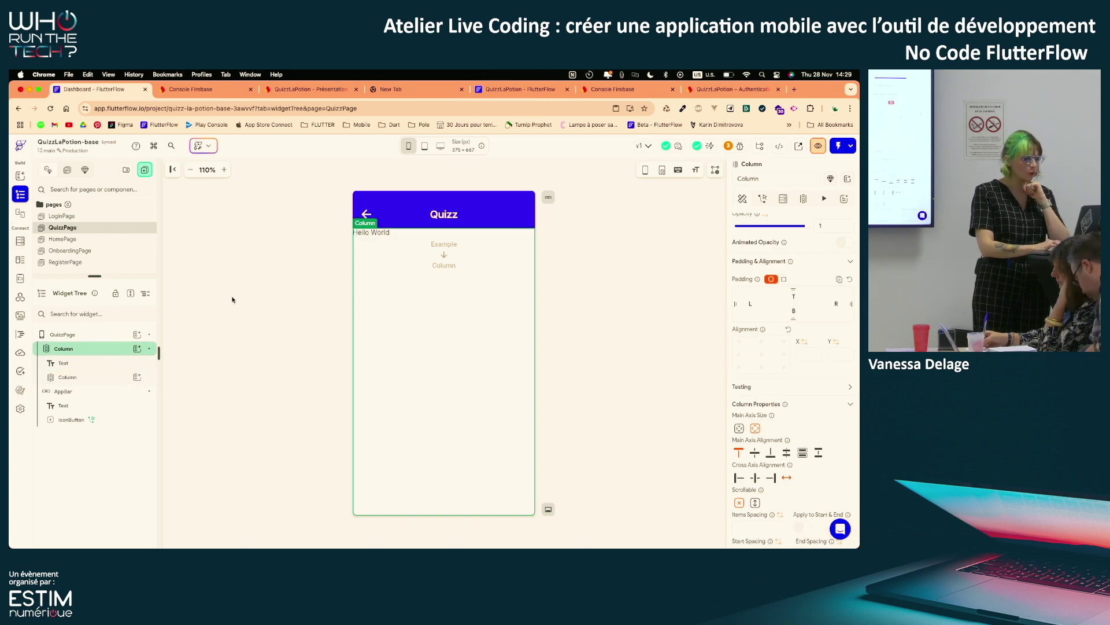
pyautogui.click(739, 180)
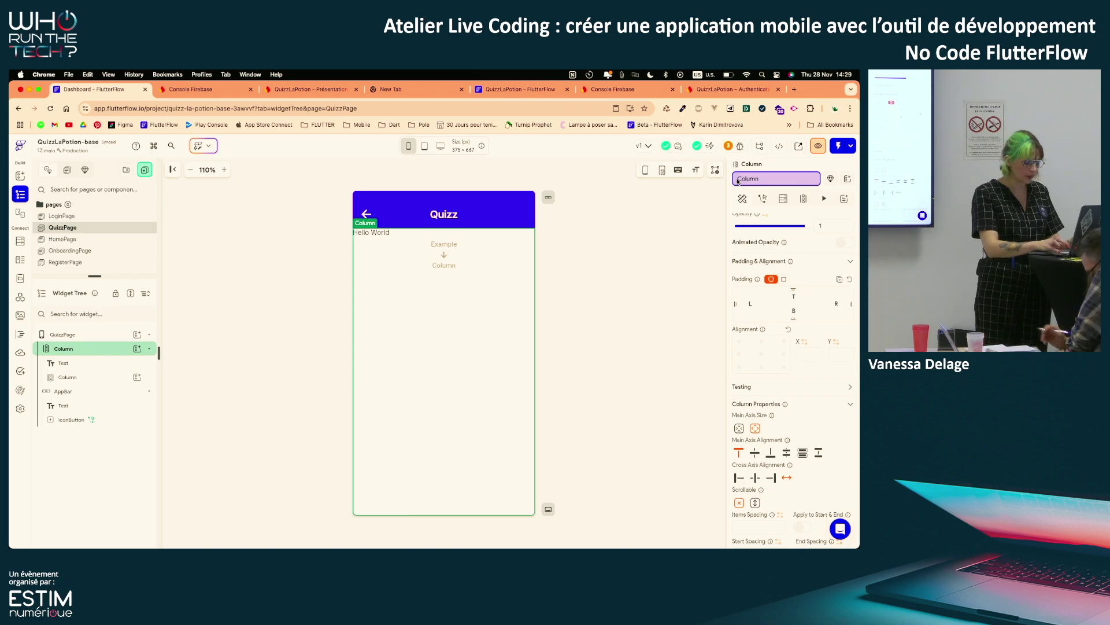
pyautogui.write('Main')
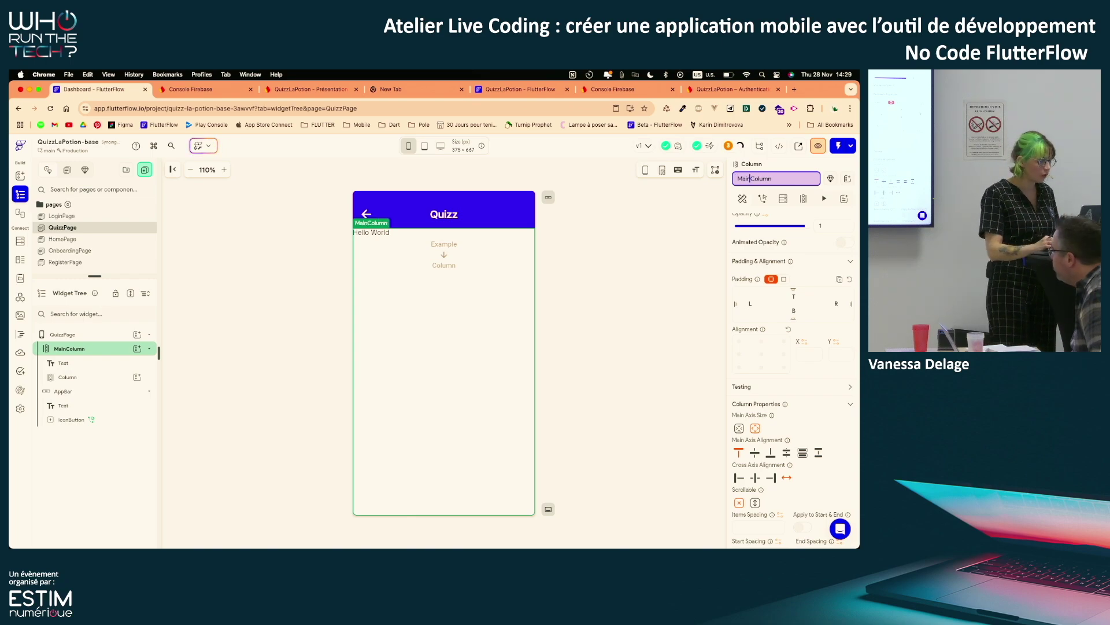
# Give MainColumn 32 px left and right padding
pyautogui.click(97, 366)
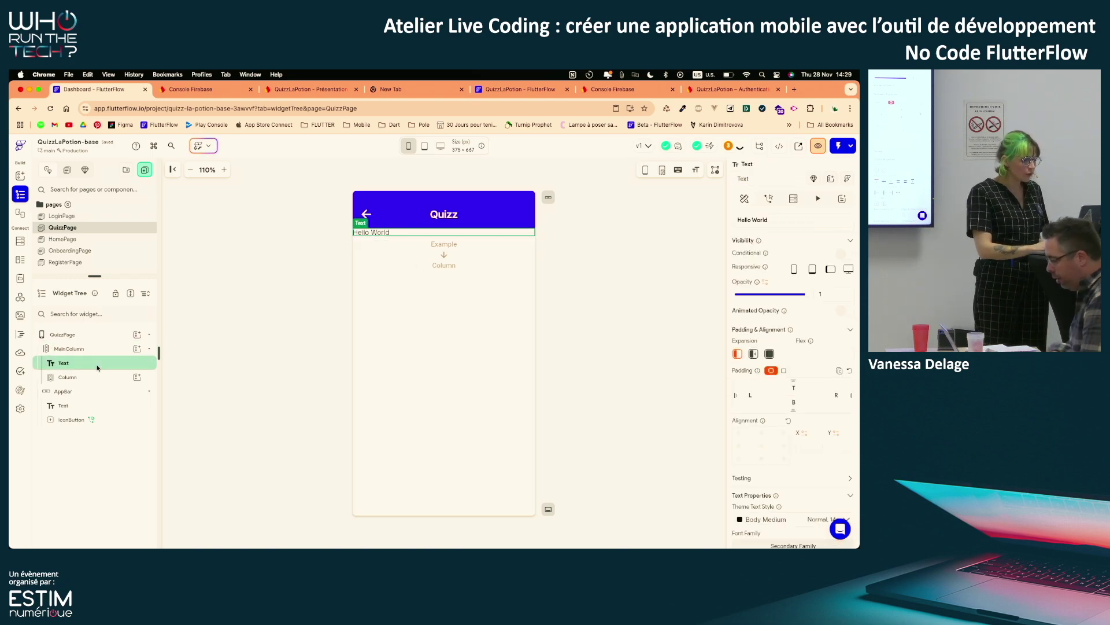
pyautogui.click(93, 351)
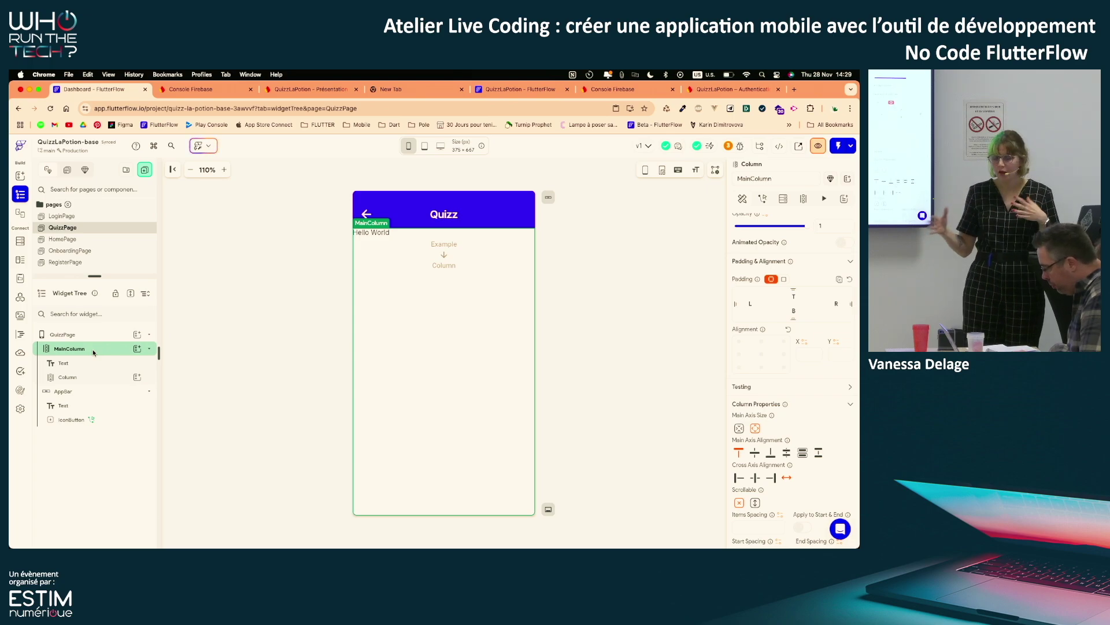
pyautogui.scroll(-2, 755, 371)
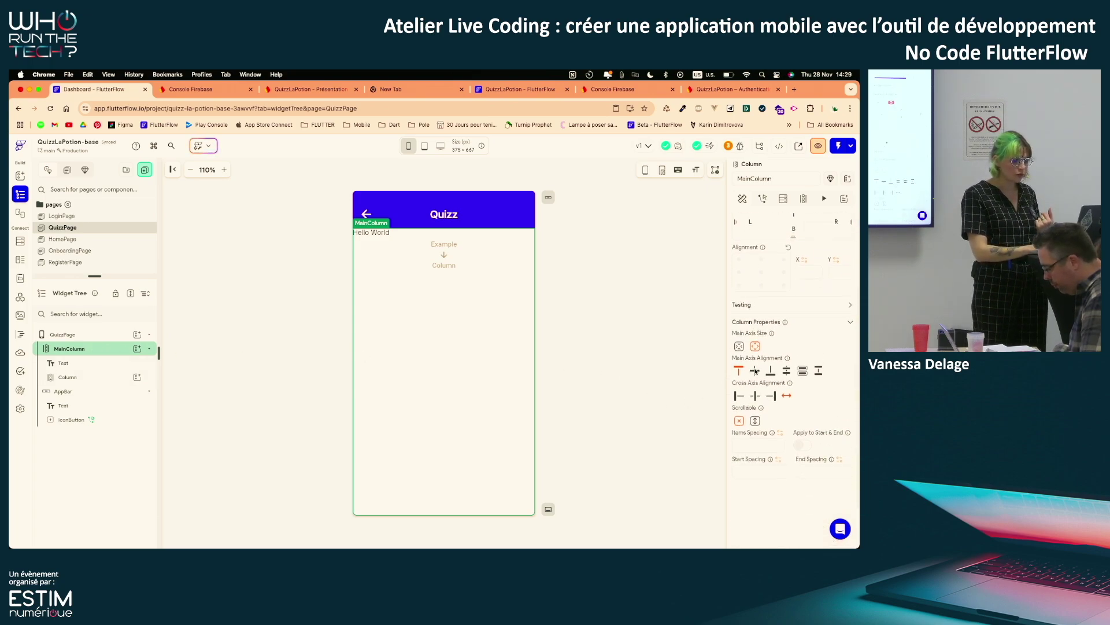
pyautogui.scroll(2, 756, 371)
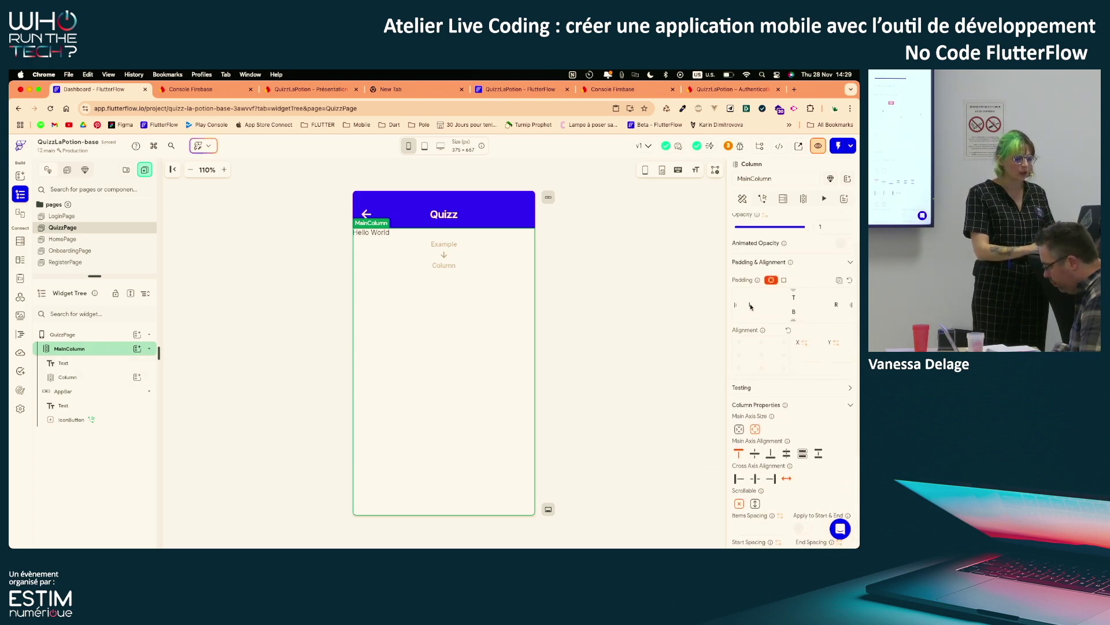
pyautogui.write('32')
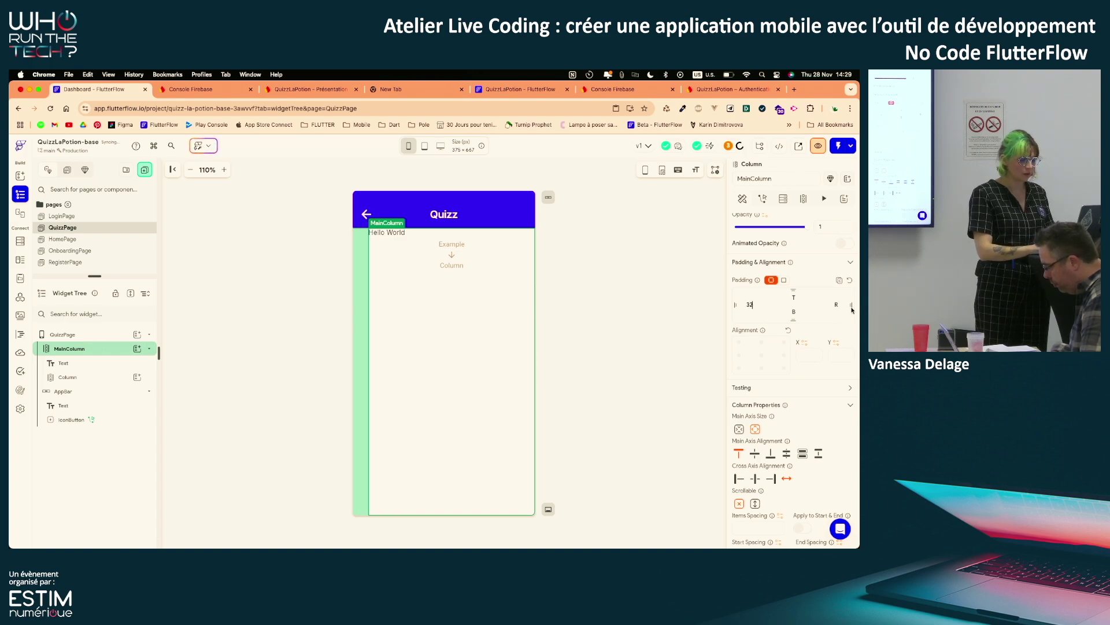
pyautogui.click(836, 305)
pyautogui.write('32')
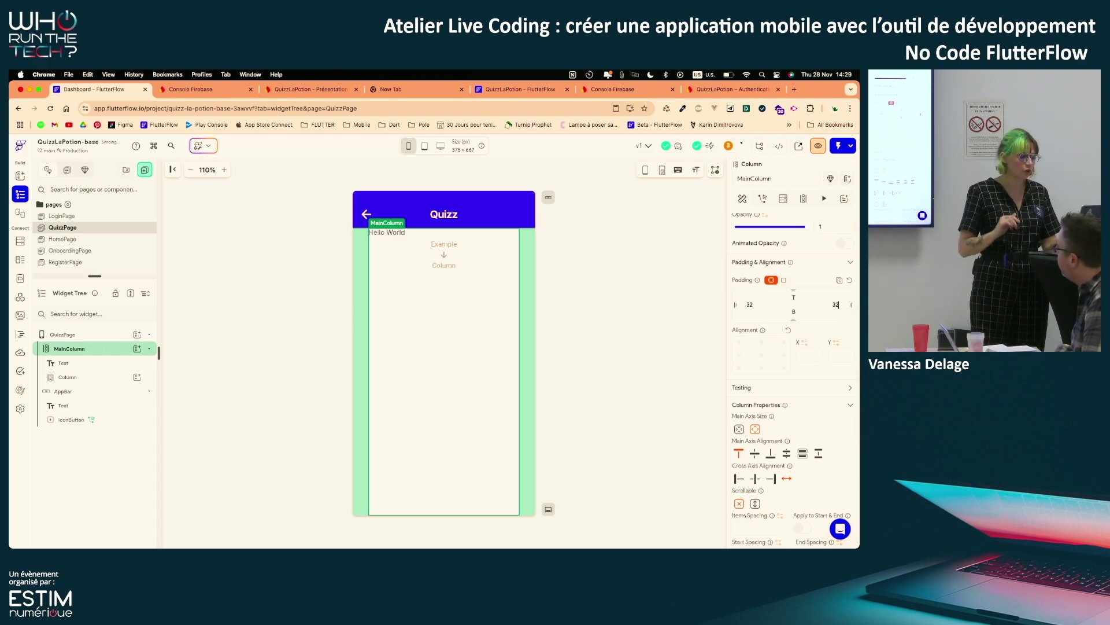
pyautogui.click(84, 358)
pyautogui.click(82, 348)
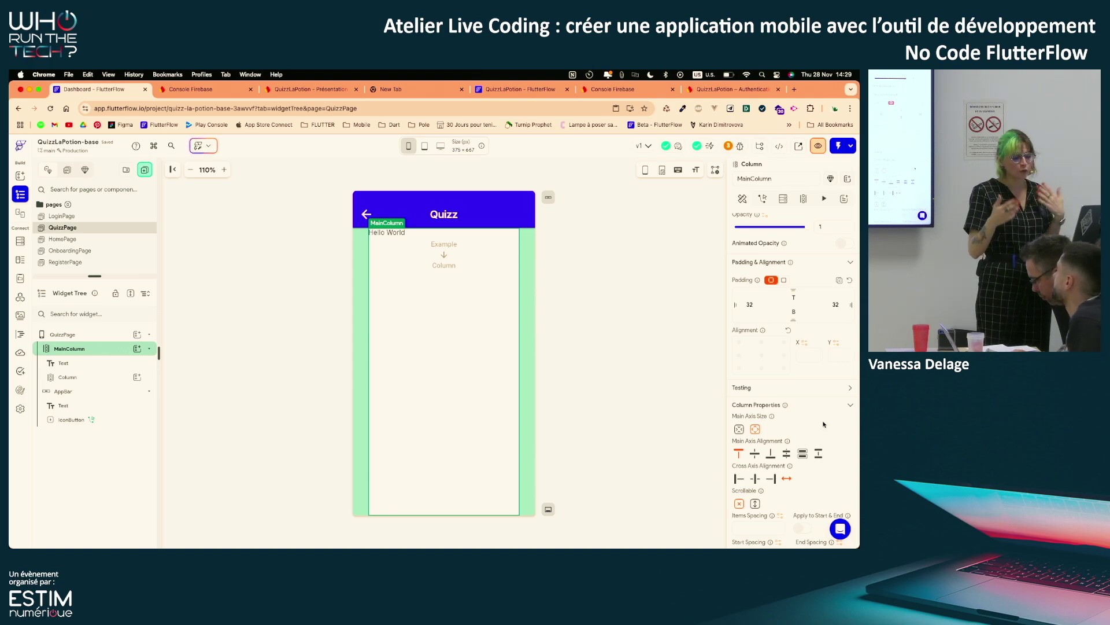
# Set MainColumn's Items Spacing to 32 with Apply to Start & End enabled
pyautogui.scroll(-5, 824, 424)
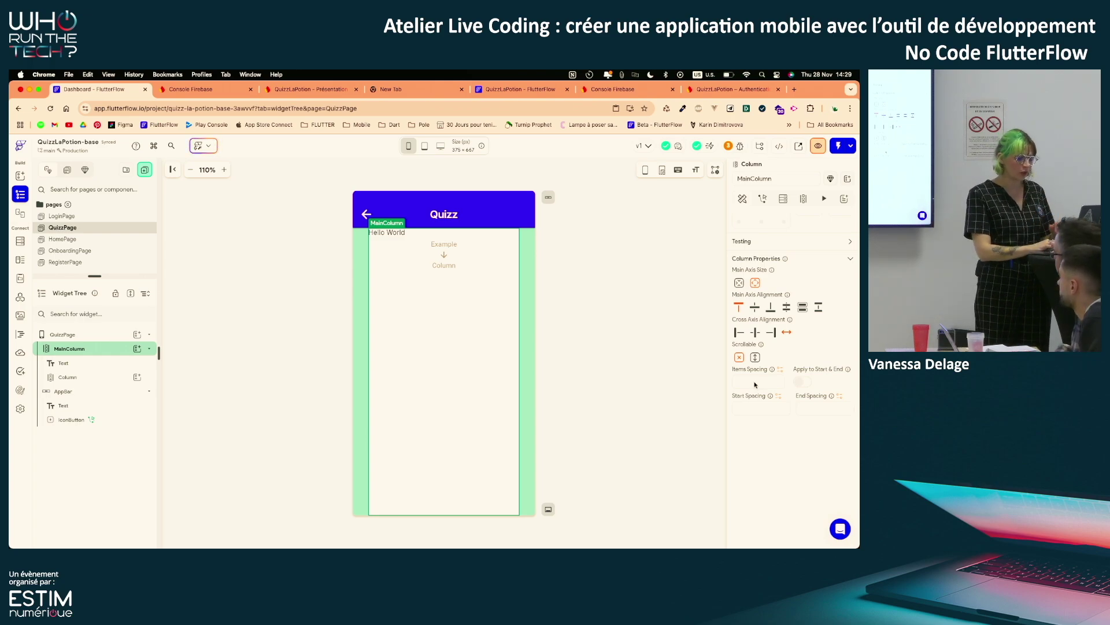
pyautogui.click(736, 383)
pyautogui.write('32')
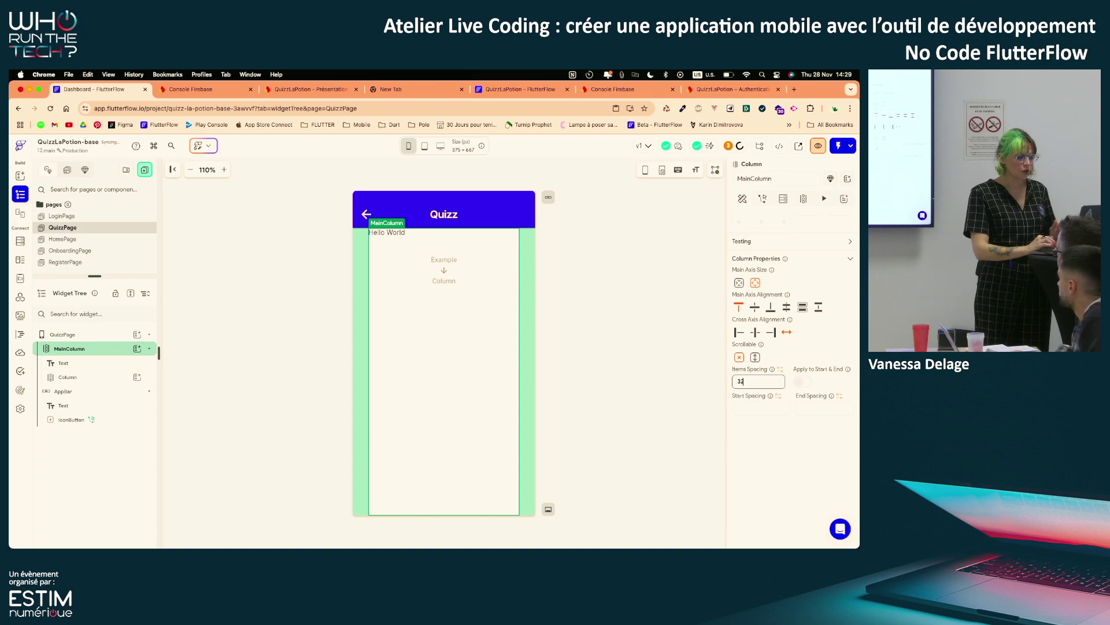
pyautogui.click(800, 381)
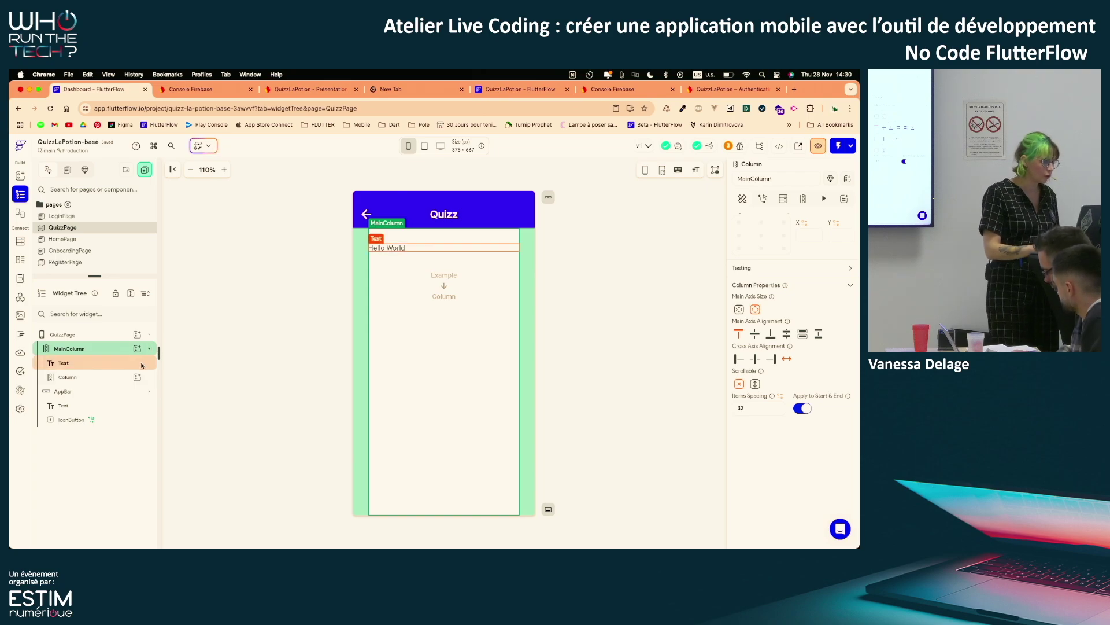
pyautogui.click(102, 377)
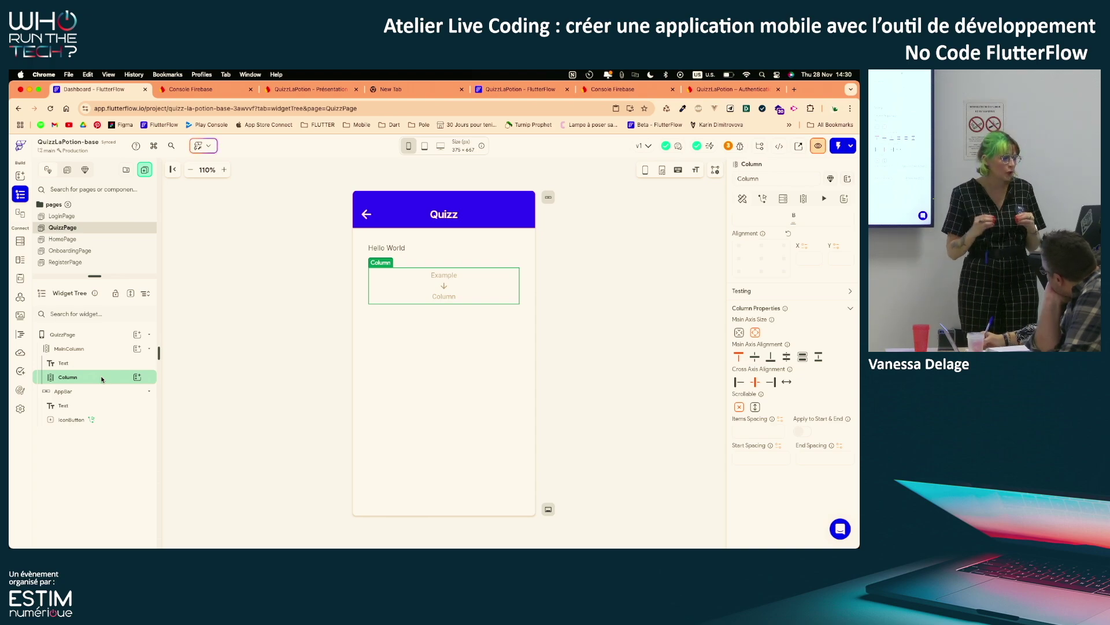
pyautogui.click(93, 368)
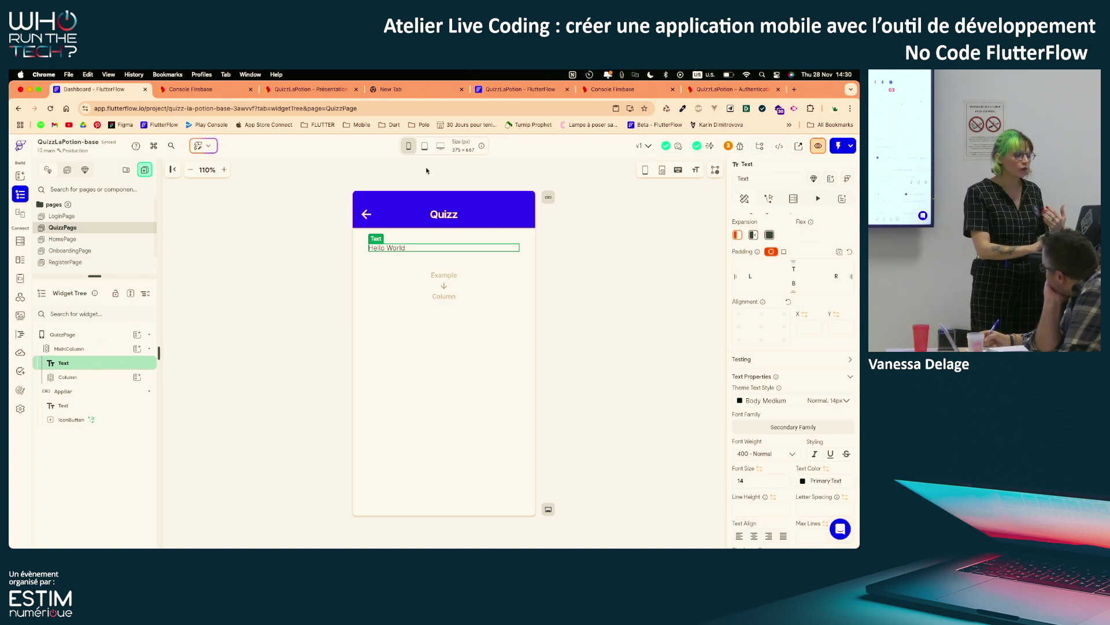
pyautogui.click(410, 148)
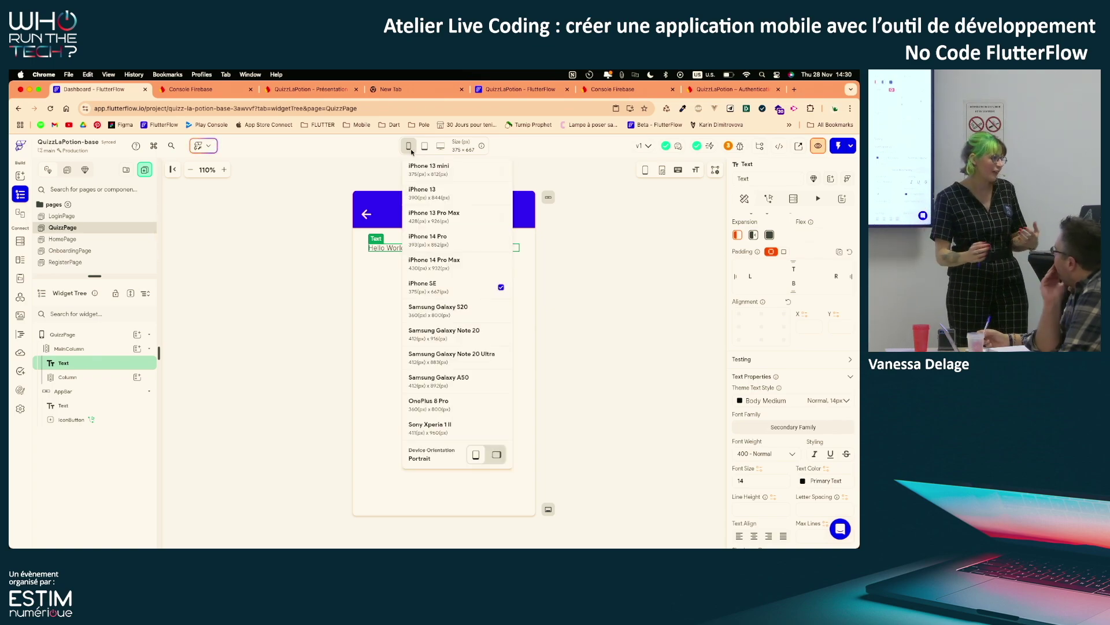
pyautogui.click(330, 198)
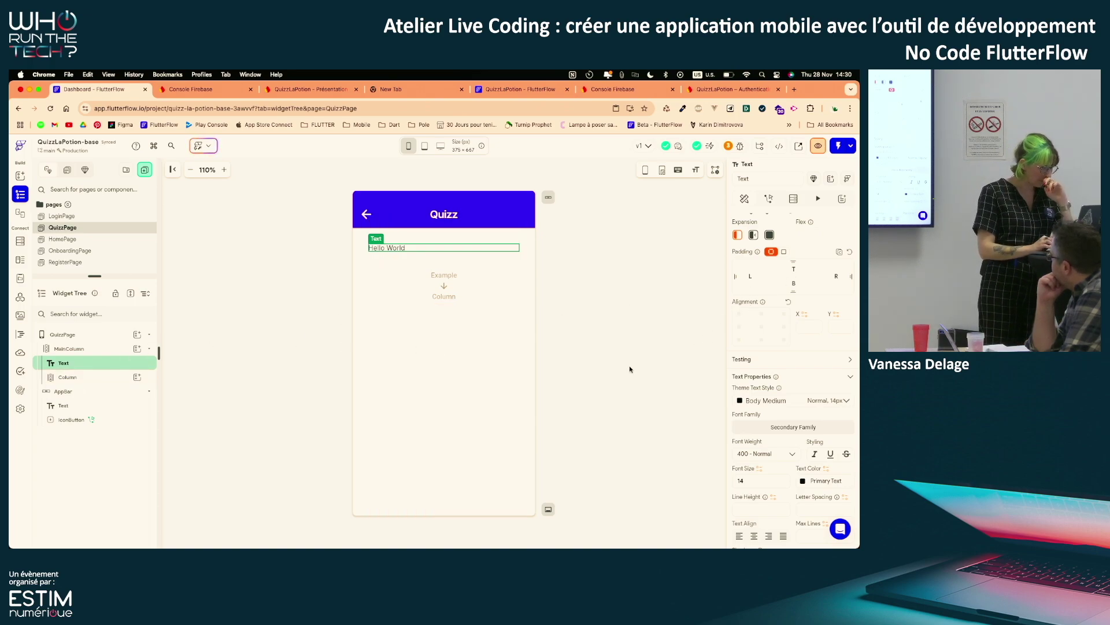
# Copy the first question's question_text from Firestore Database, then go back to FlutterFlow
pyautogui.click(307, 89)
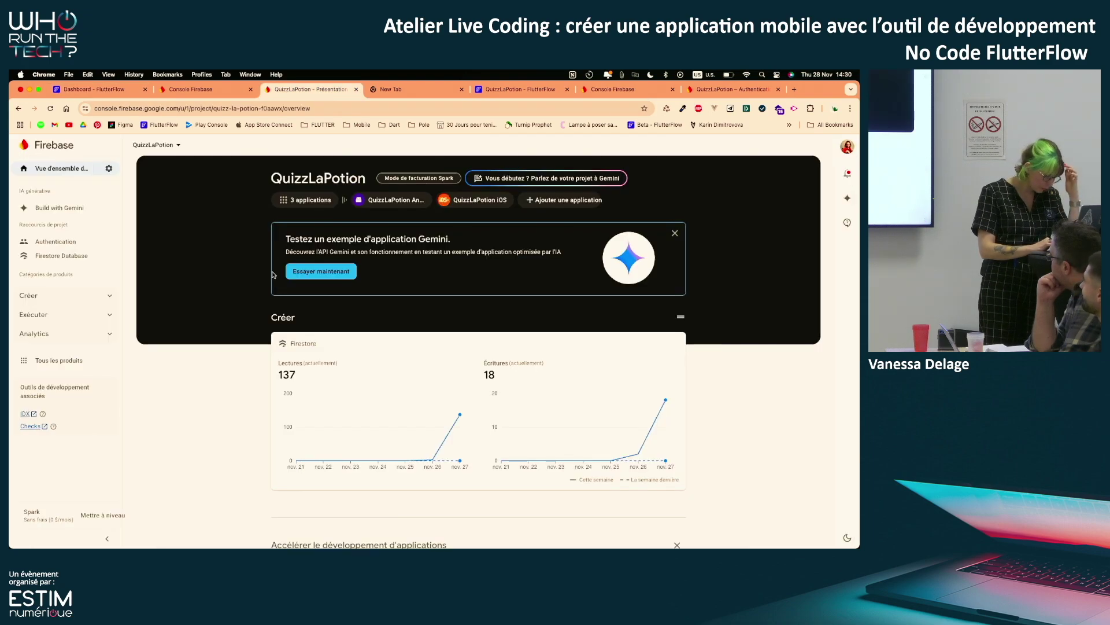
pyautogui.click(62, 256)
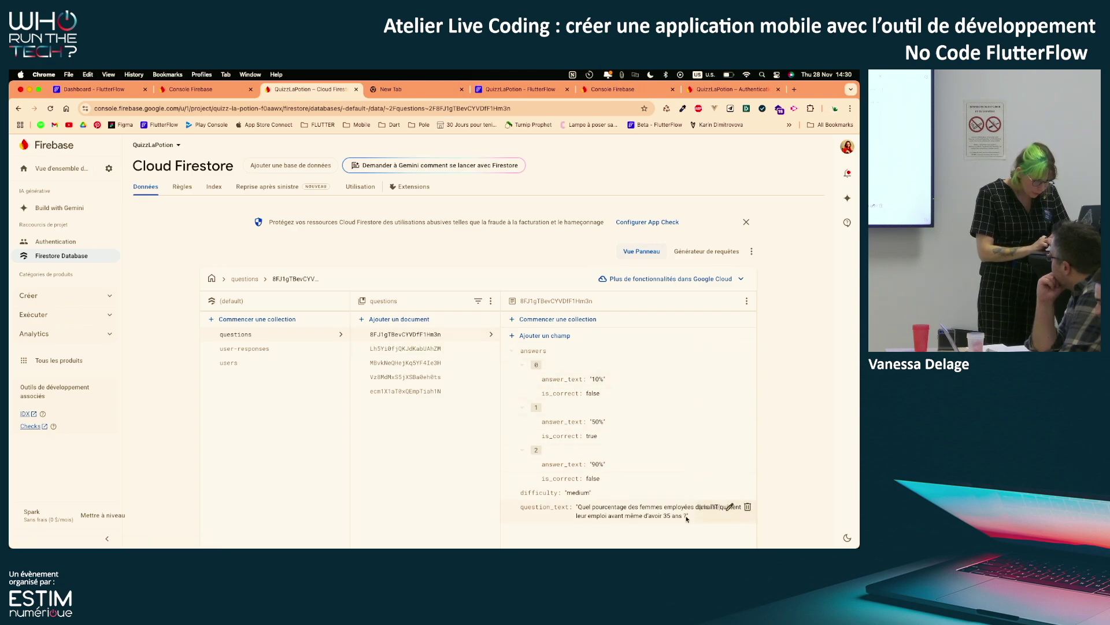
pyautogui.moveTo(683, 518); pyautogui.dragTo(580, 508)
pyautogui.press('super+c')
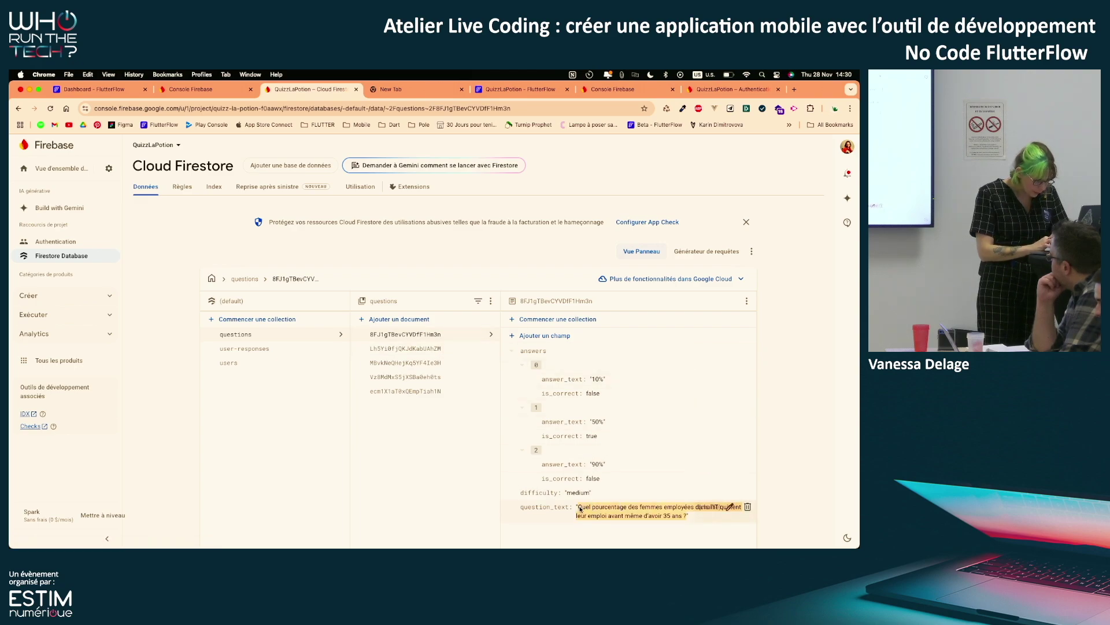
pyautogui.click(92, 89)
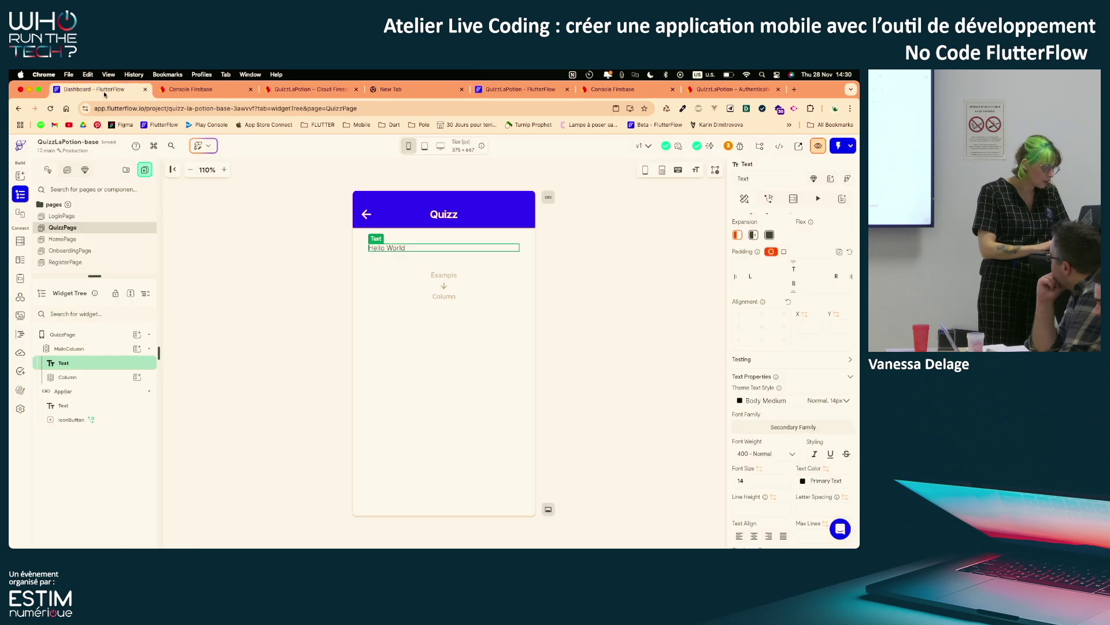
# Paste the copied Firestore question over Hello World and apply the Title Small theme style
pyautogui.scroll(3, 772, 247)
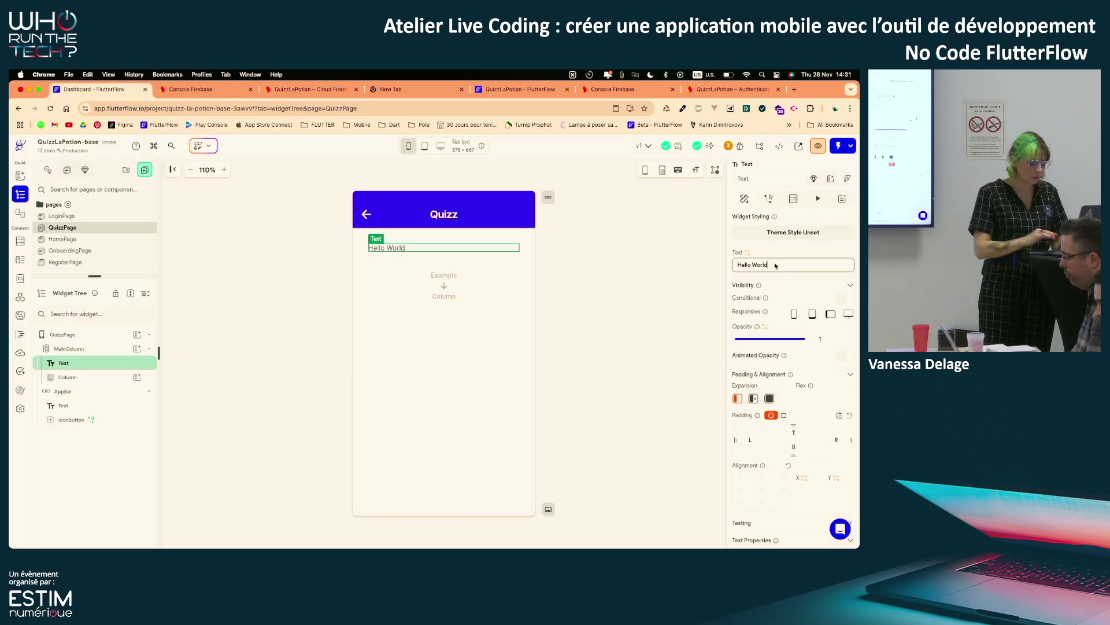
pyautogui.press('super+a')
pyautogui.press('super+v')
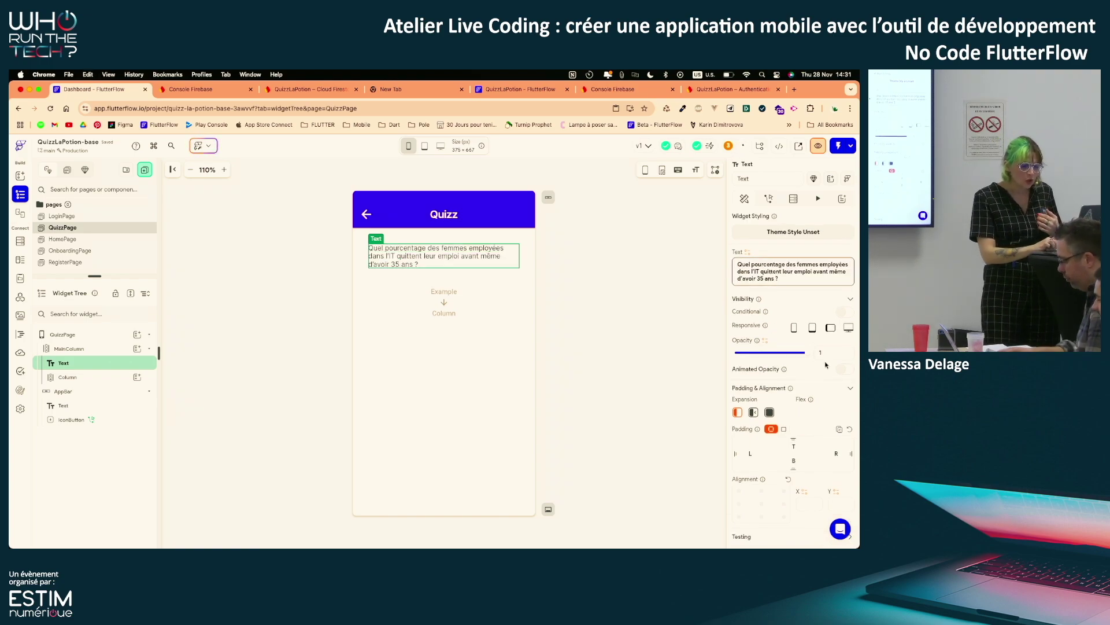
pyautogui.scroll(-4, 785, 382)
pyautogui.click(784, 382)
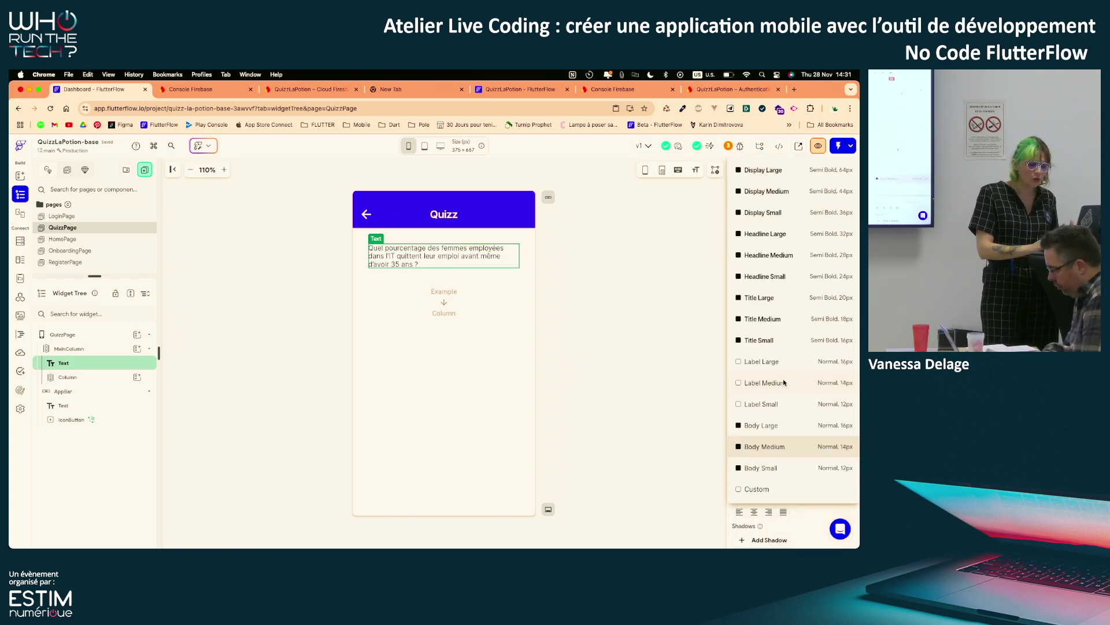
pyautogui.click(793, 337)
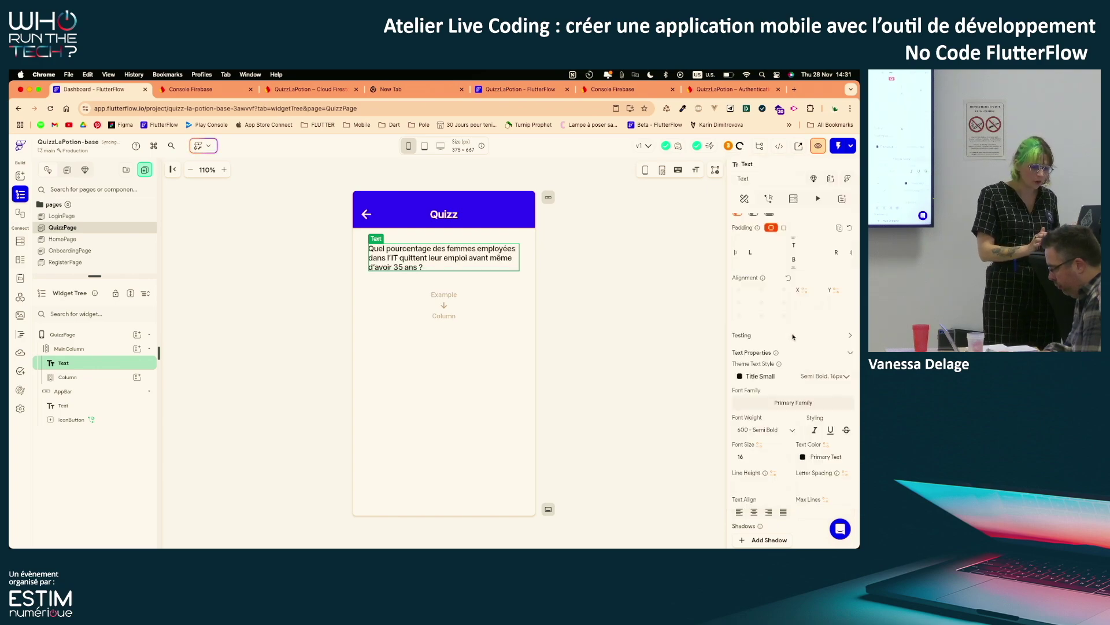
pyautogui.scroll(-2, 781, 419)
pyautogui.scroll(-1, 781, 419)
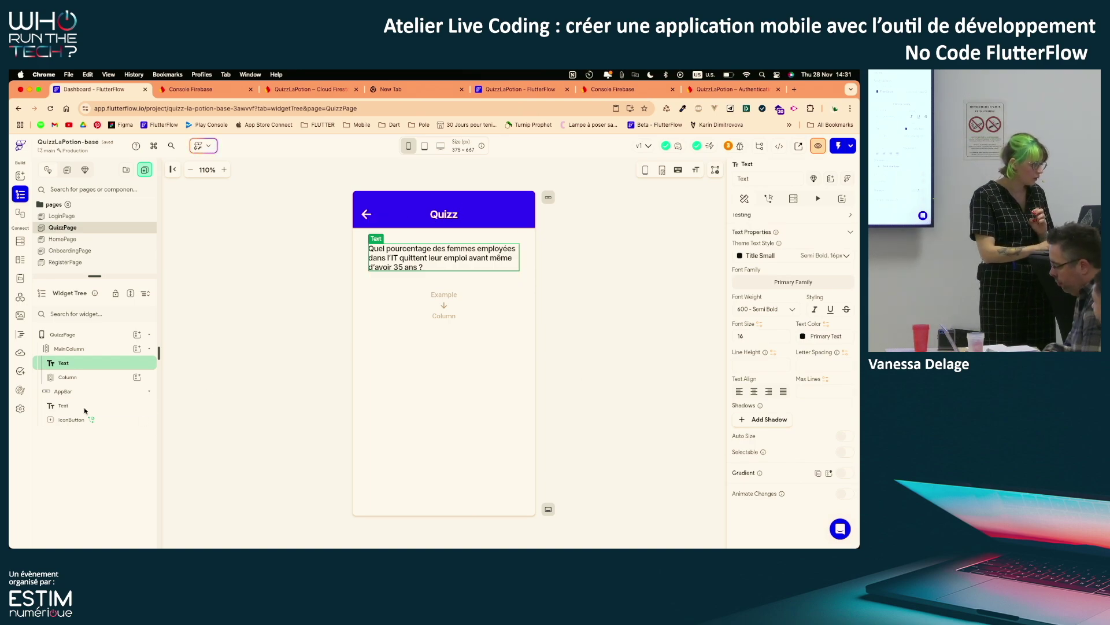
# Make the inner Column expand to fill the remaining page and open its add-child widget list
pyautogui.click(79, 348)
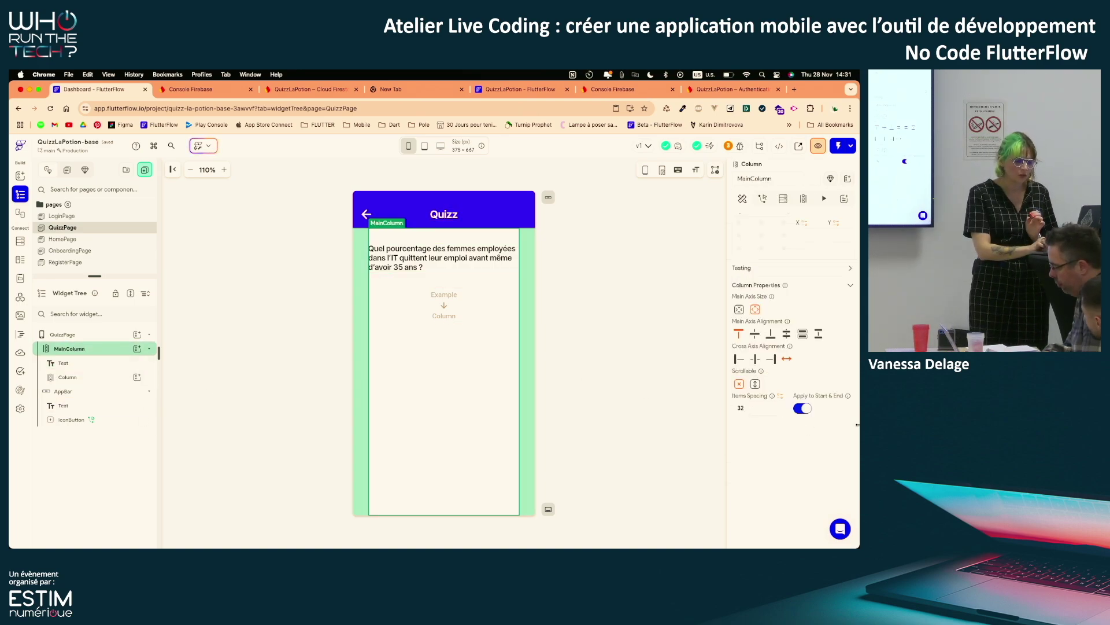
pyautogui.scroll(3, 778, 457)
pyautogui.scroll(-1, 778, 456)
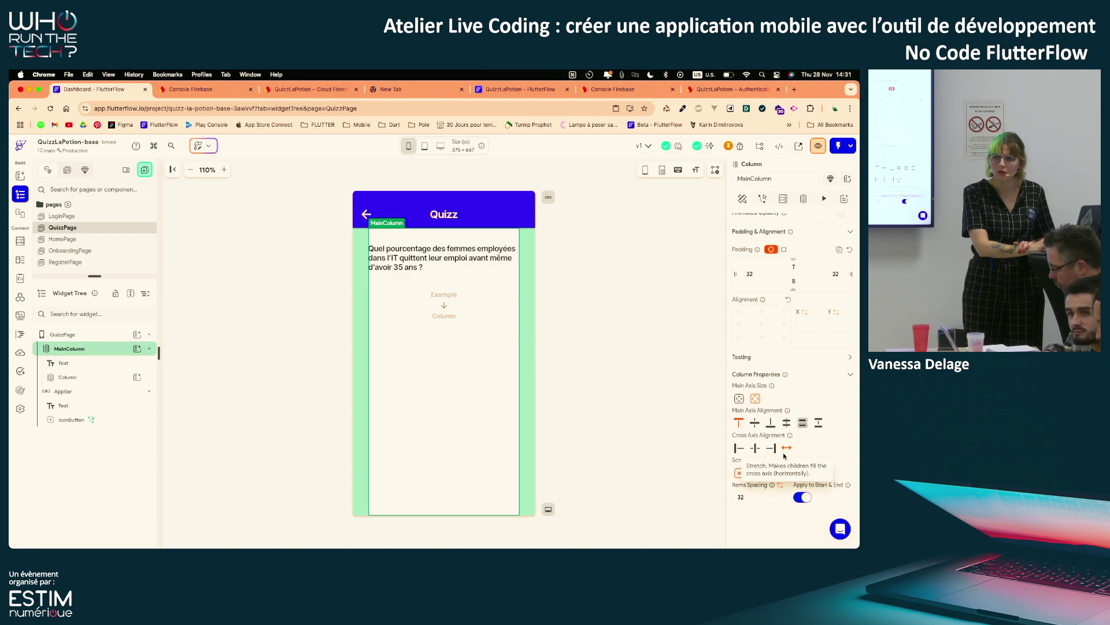
pyautogui.scroll(1, 782, 443)
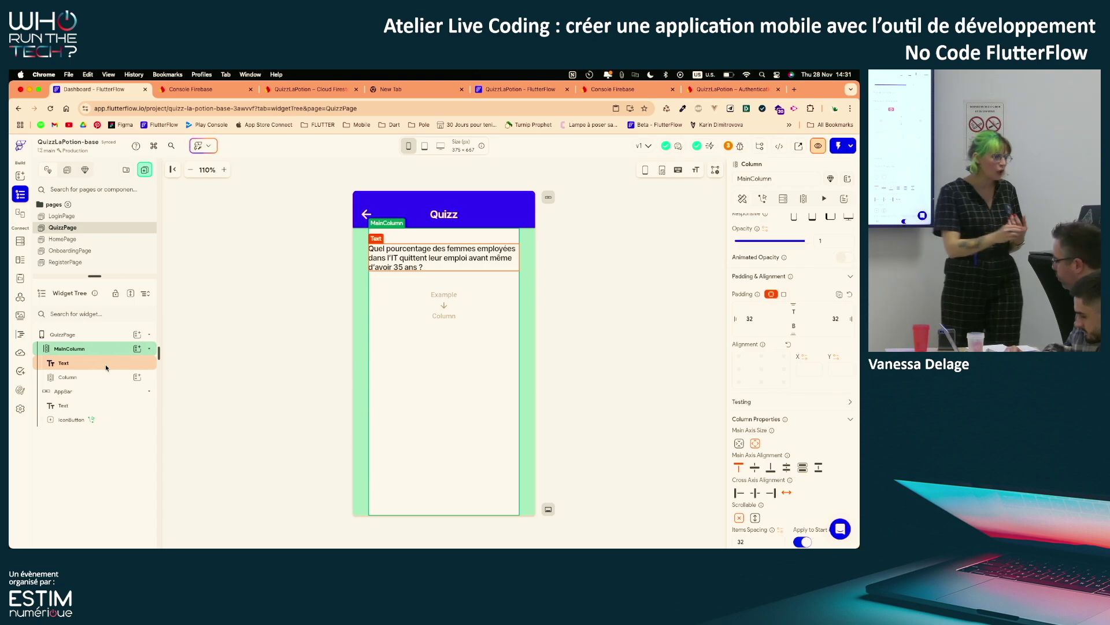
pyautogui.click(94, 365)
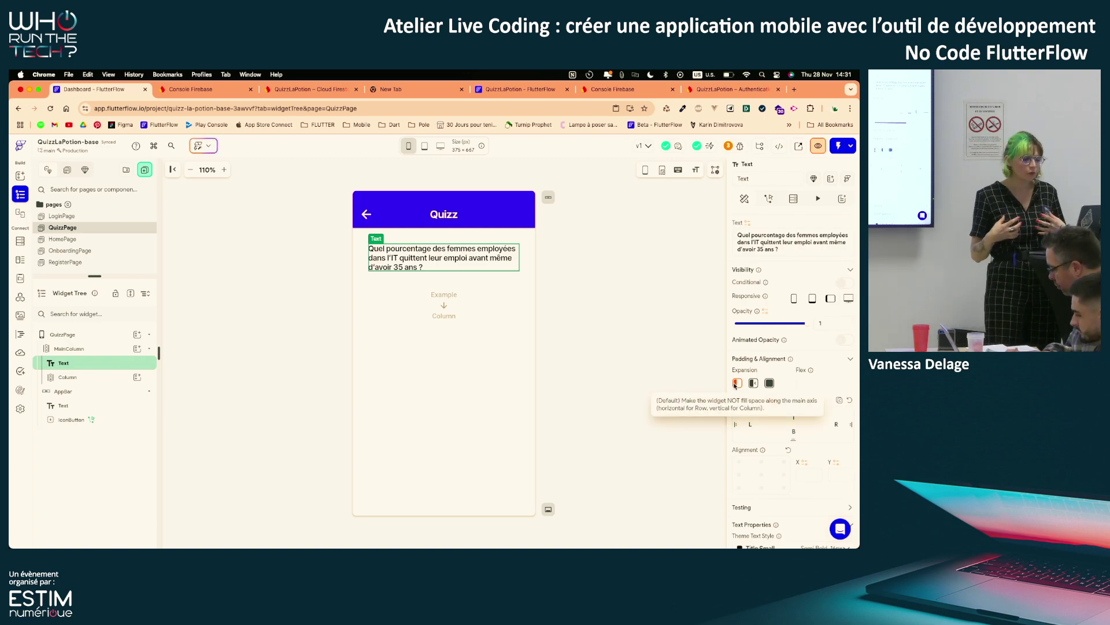
pyautogui.click(75, 376)
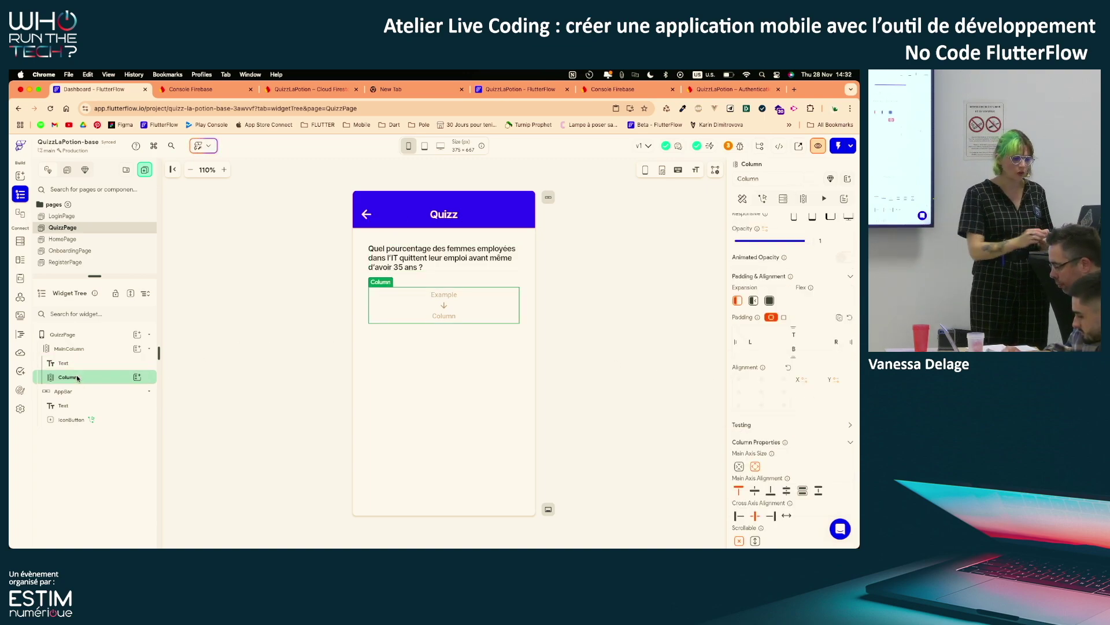
pyautogui.click(769, 301)
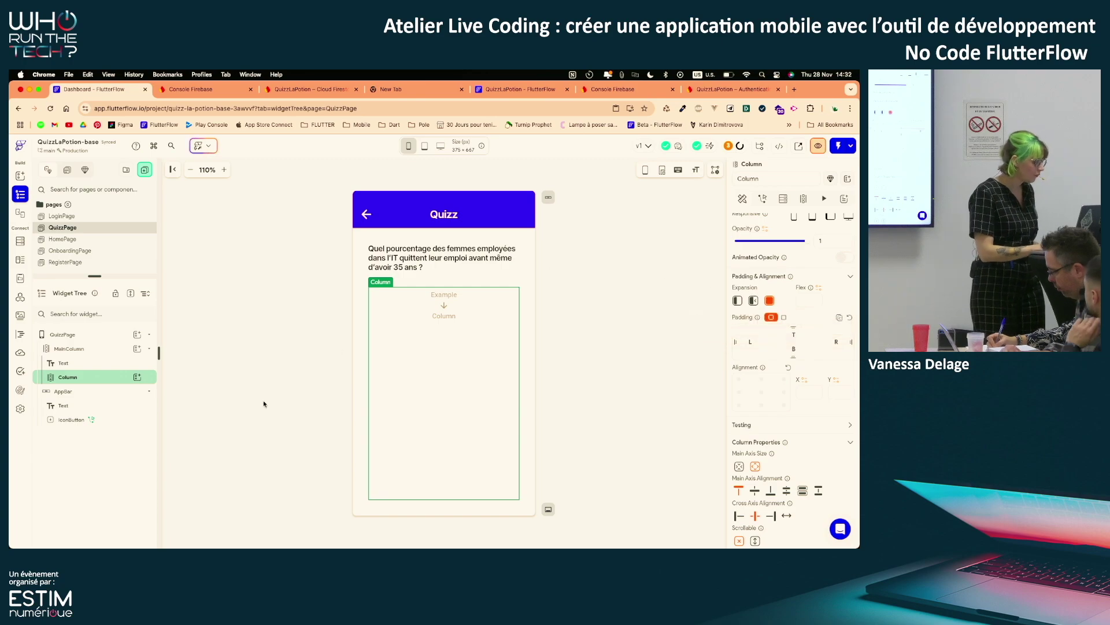
pyautogui.click(137, 377)
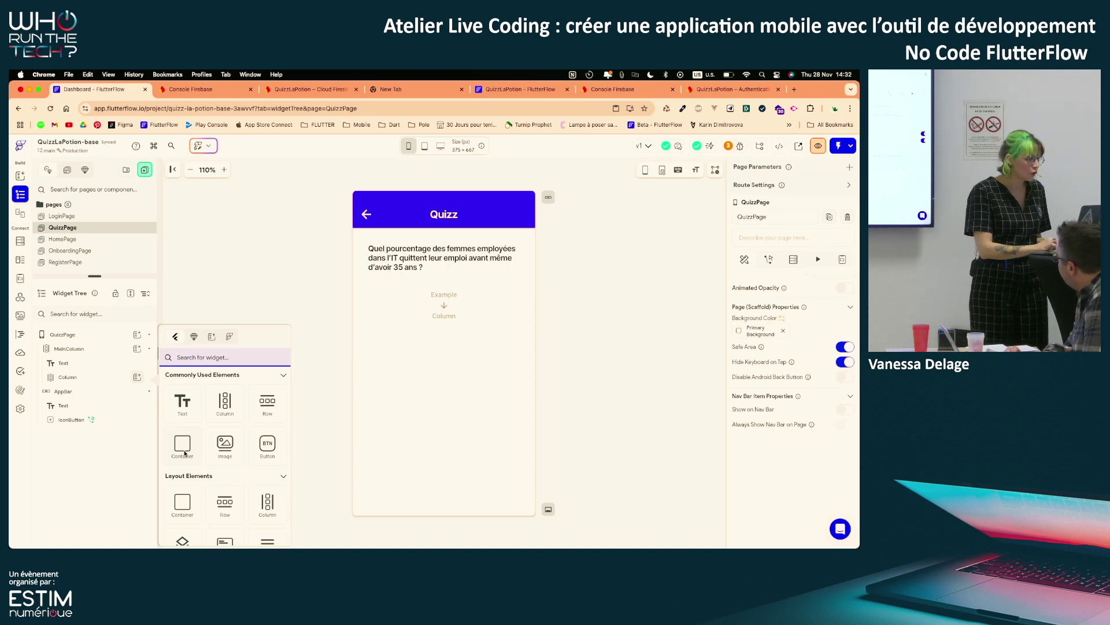
# Add a Container to the inner Column with infinite width and Tertiary fill colour
pyautogui.click(184, 453)
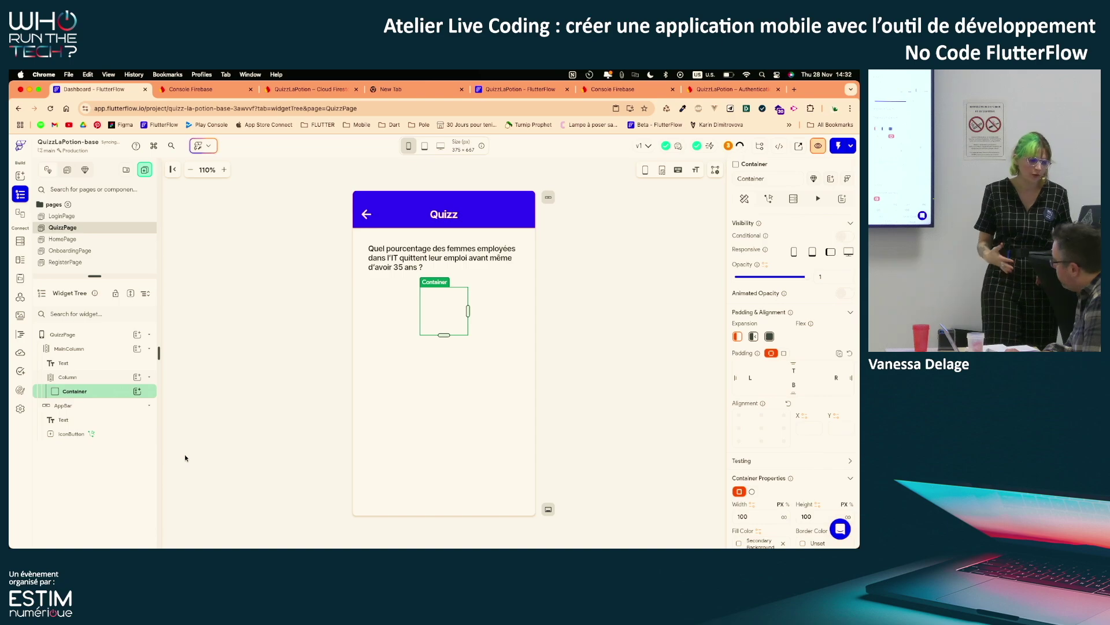
pyautogui.scroll(-2, 797, 446)
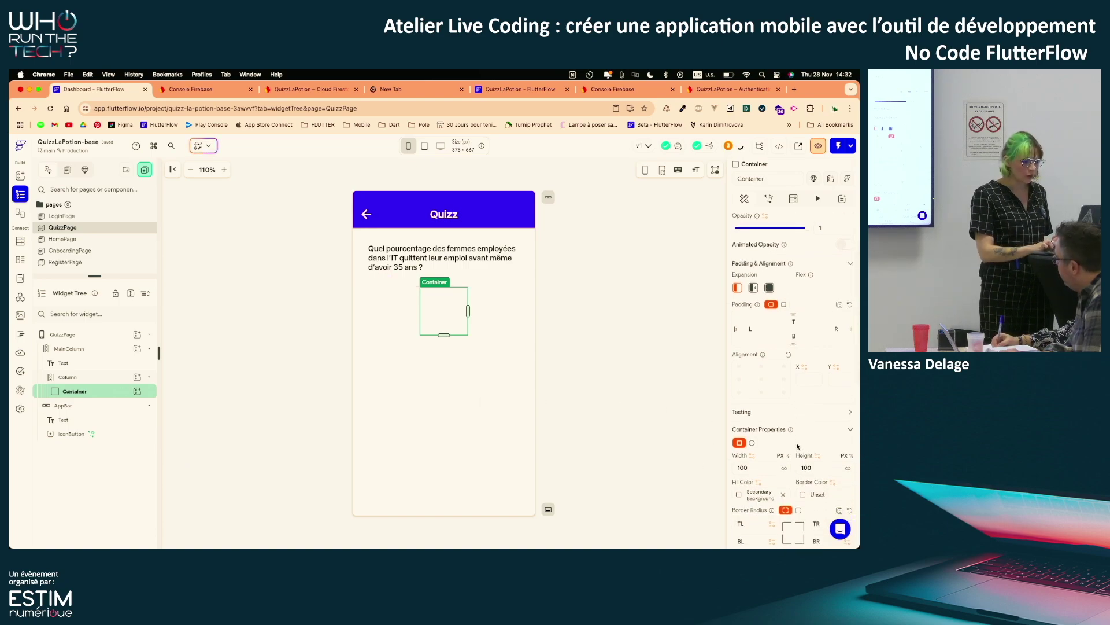
pyautogui.scroll(-4, 797, 446)
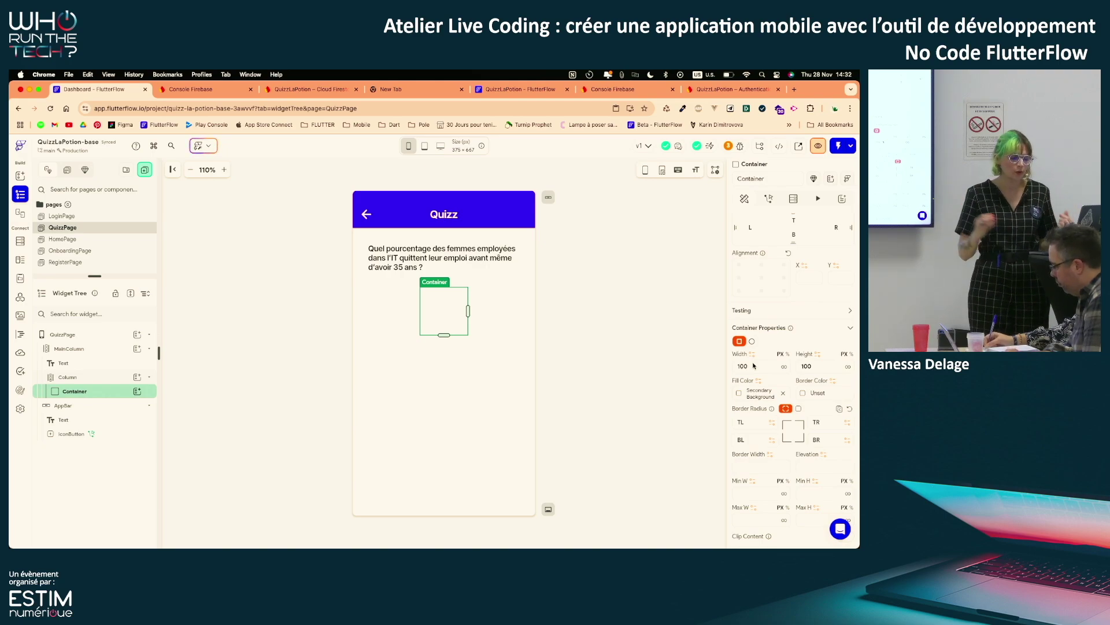
pyautogui.click(785, 366)
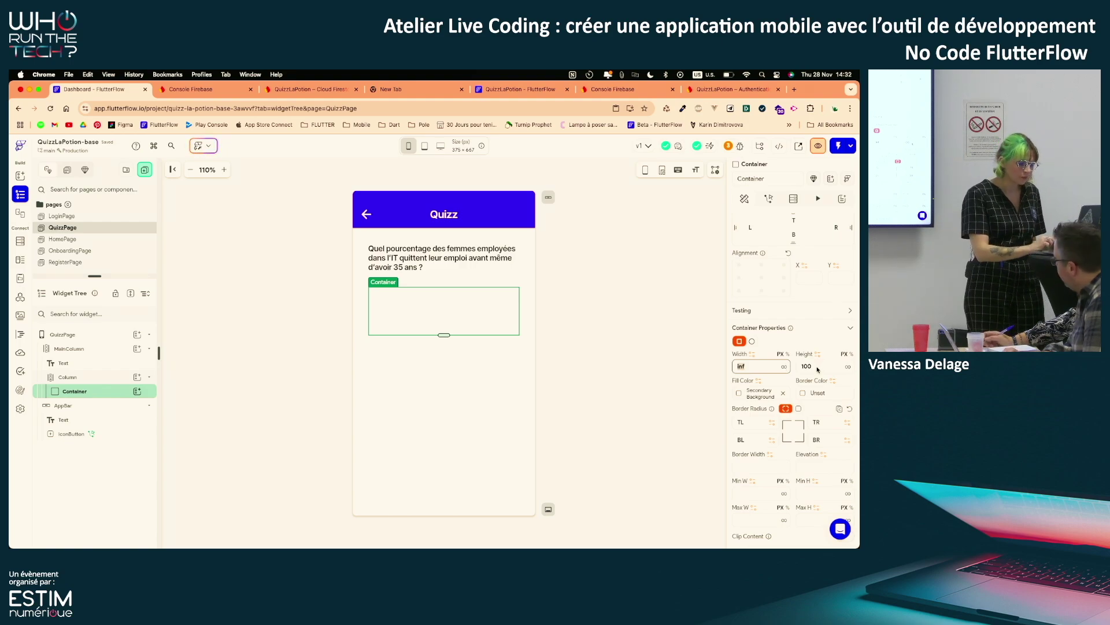
pyautogui.scroll(-1, 817, 369)
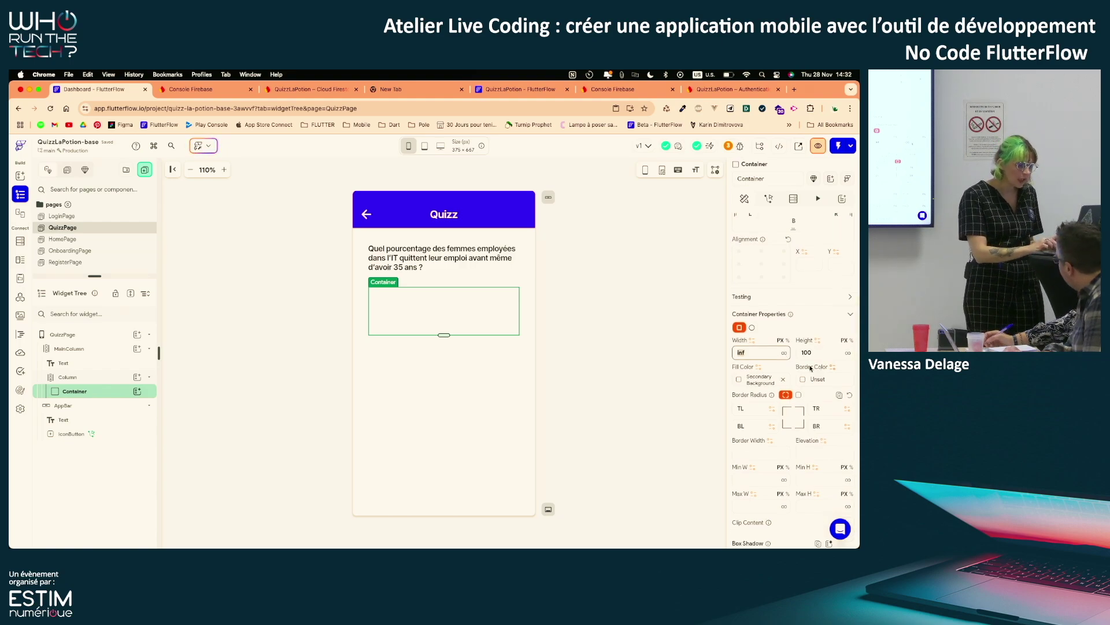
pyautogui.click(739, 380)
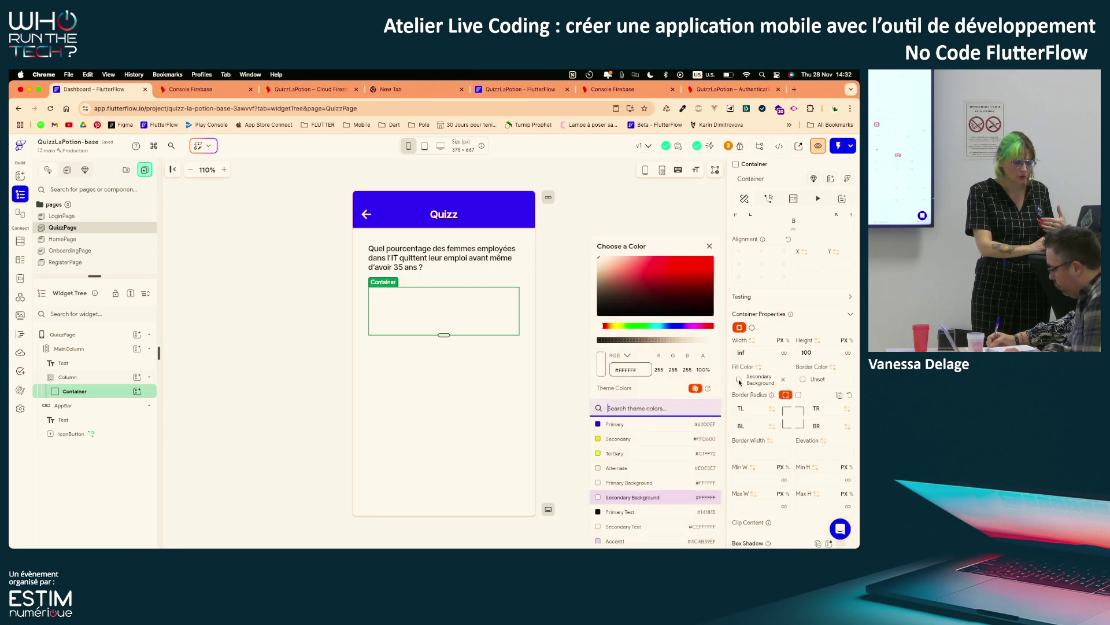
pyautogui.click(615, 453)
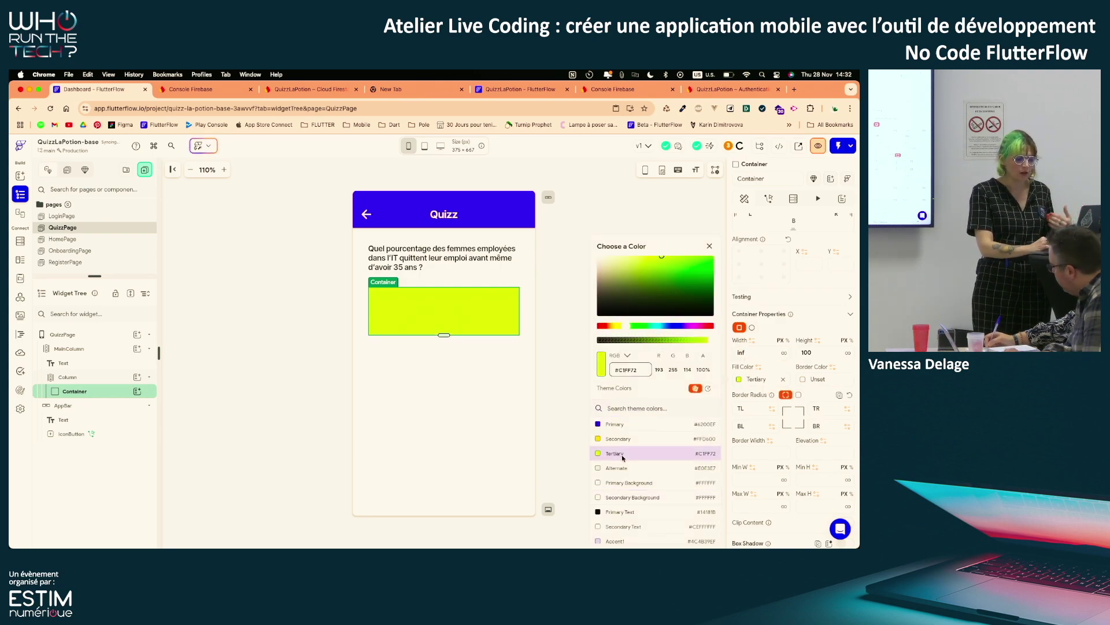
pyautogui.click(554, 445)
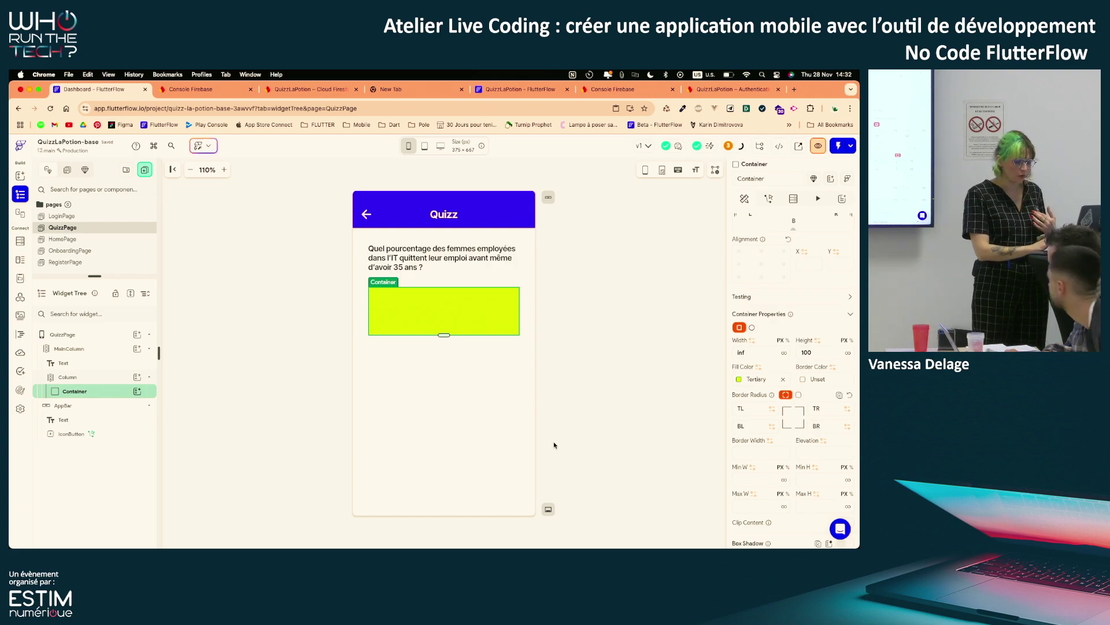
# Give the container a single 12 px border radius on all corners
pyautogui.click(799, 395)
pyautogui.click(825, 410)
pyautogui.write('12')
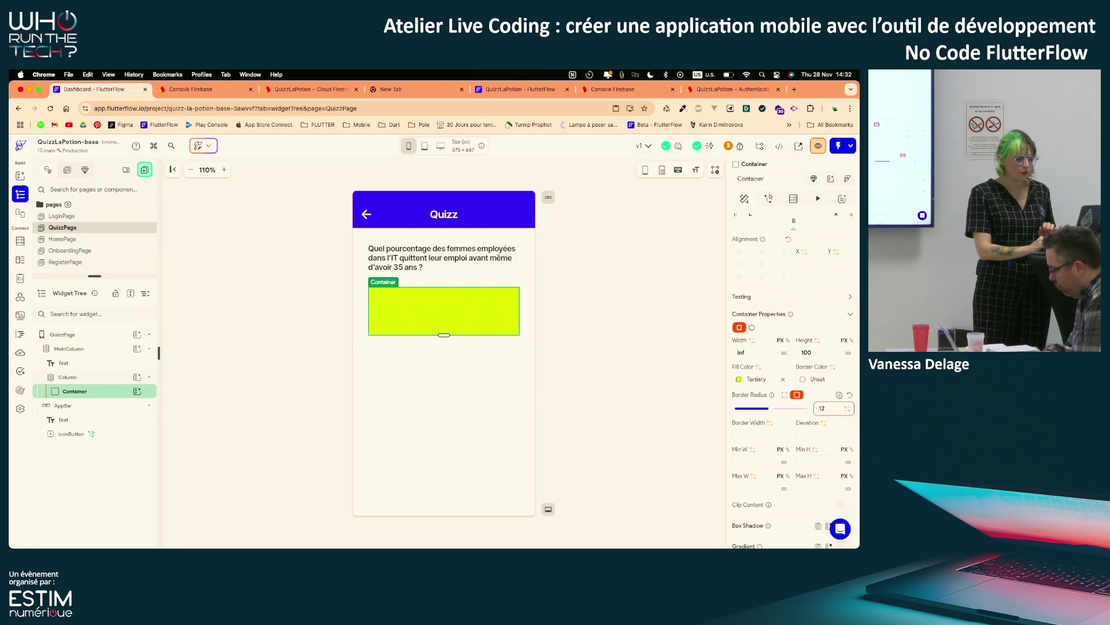
pyautogui.click(597, 407)
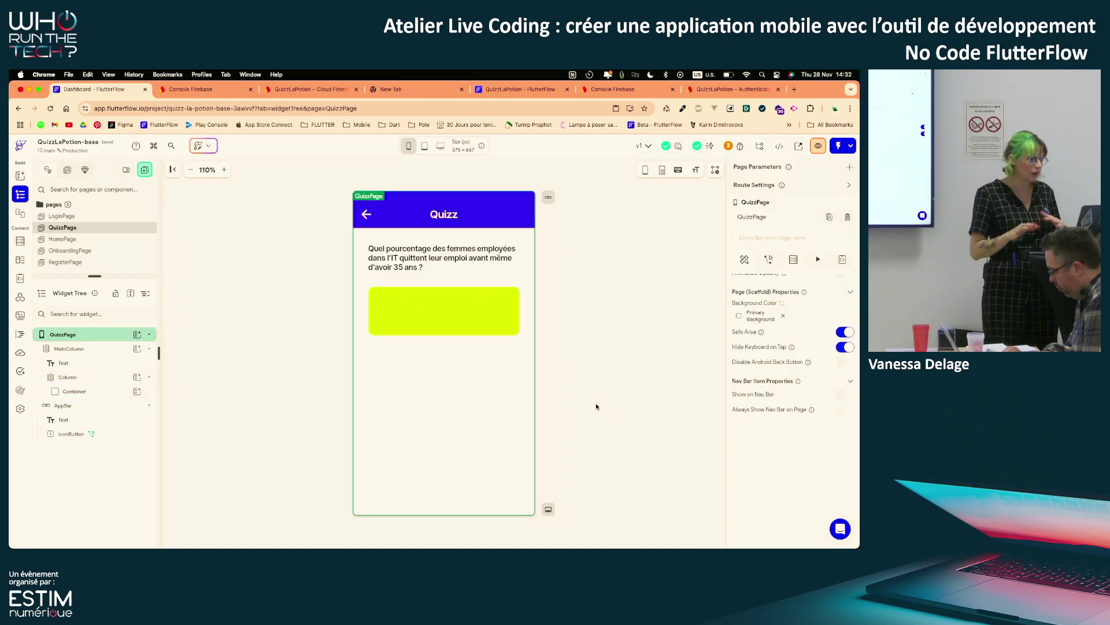
# Add a Text inside the yellow container reading 'Option 1'
pyautogui.click(459, 326)
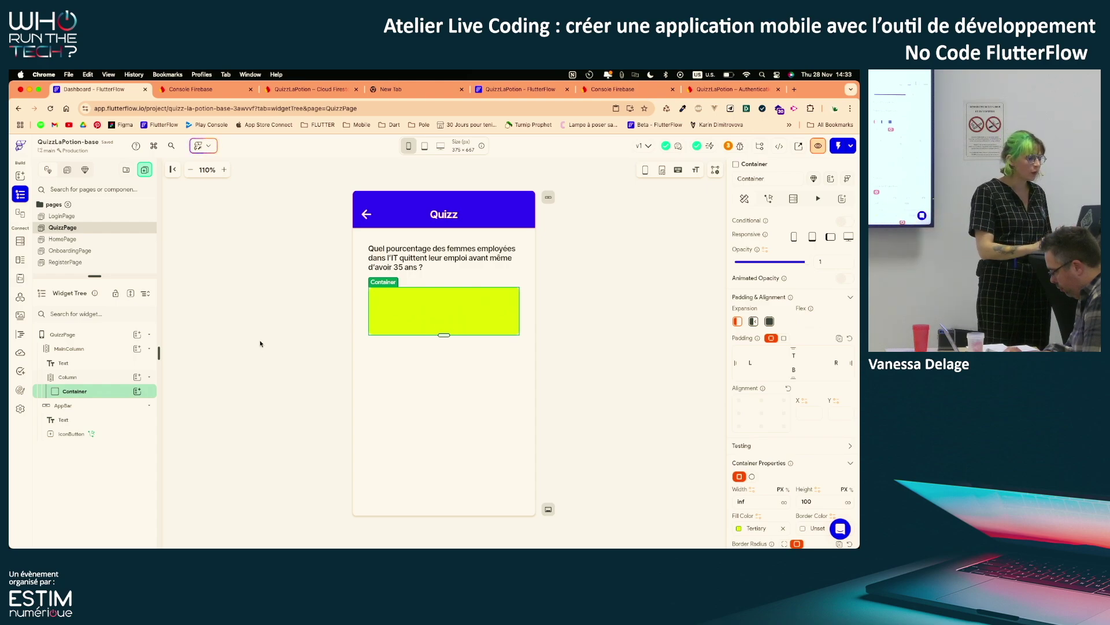
pyautogui.click(136, 392)
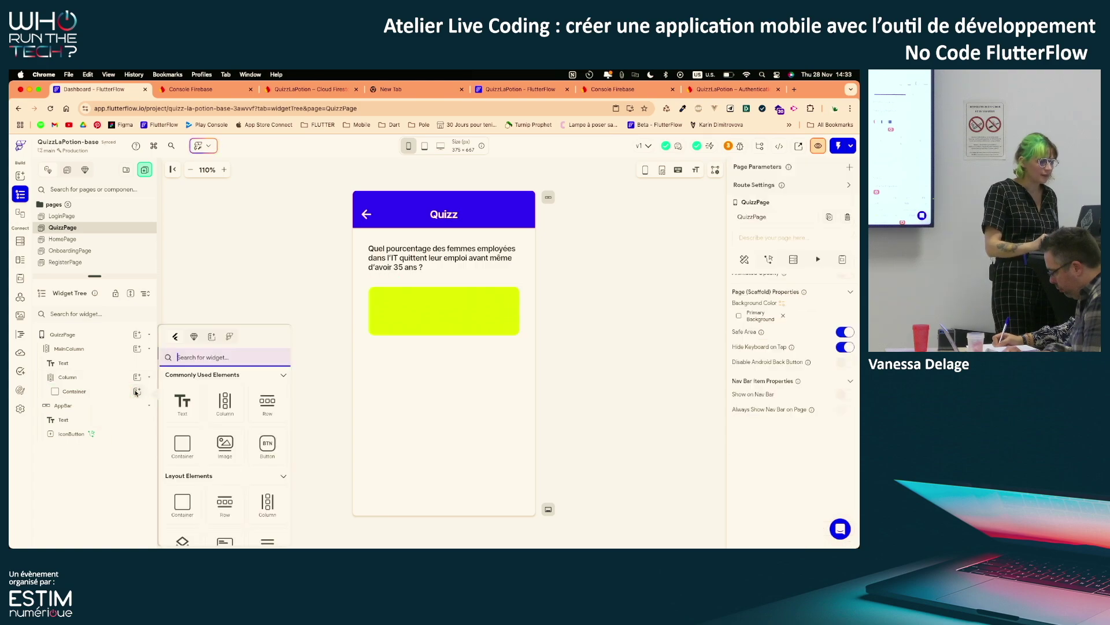
pyautogui.click(183, 405)
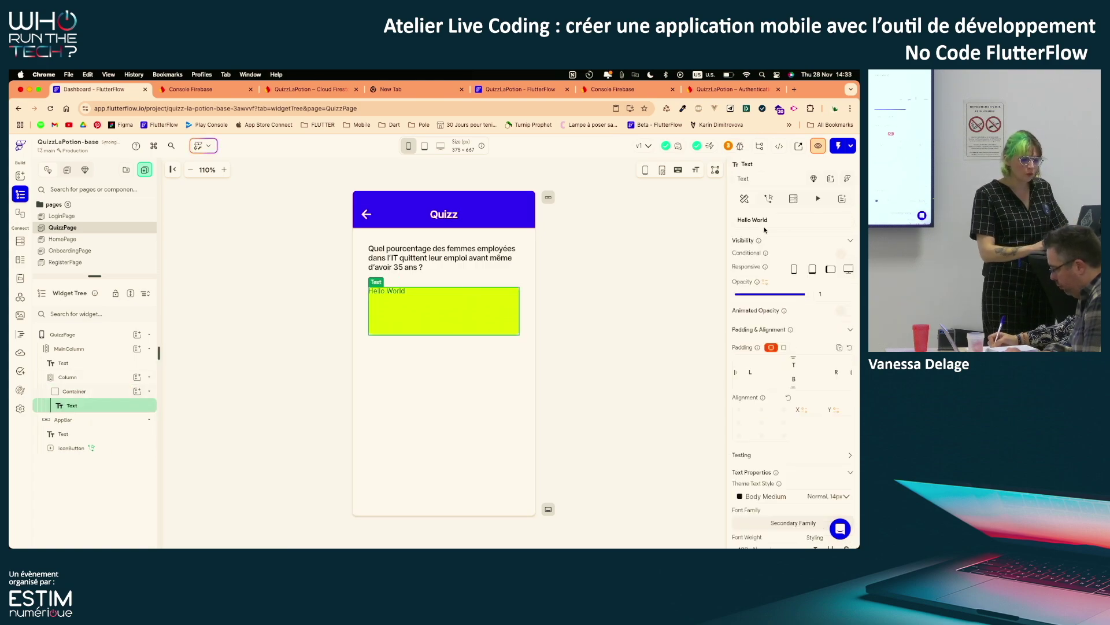
pyautogui.moveTo(779, 224); pyautogui.dragTo(700, 226)
pyautogui.write('O')
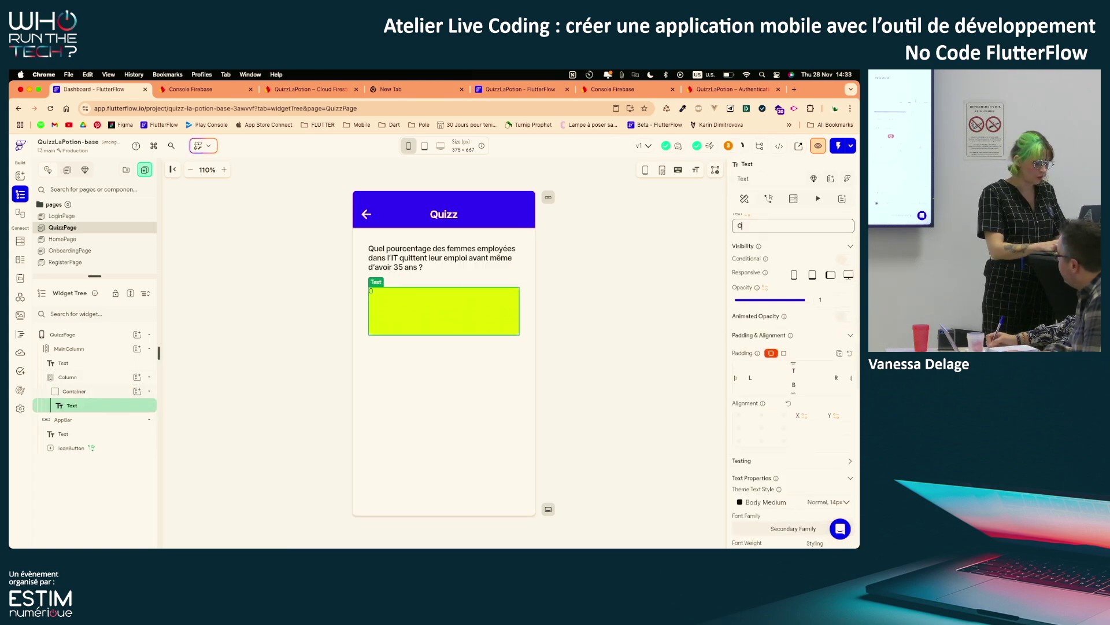
pyautogui.write('ption 1')
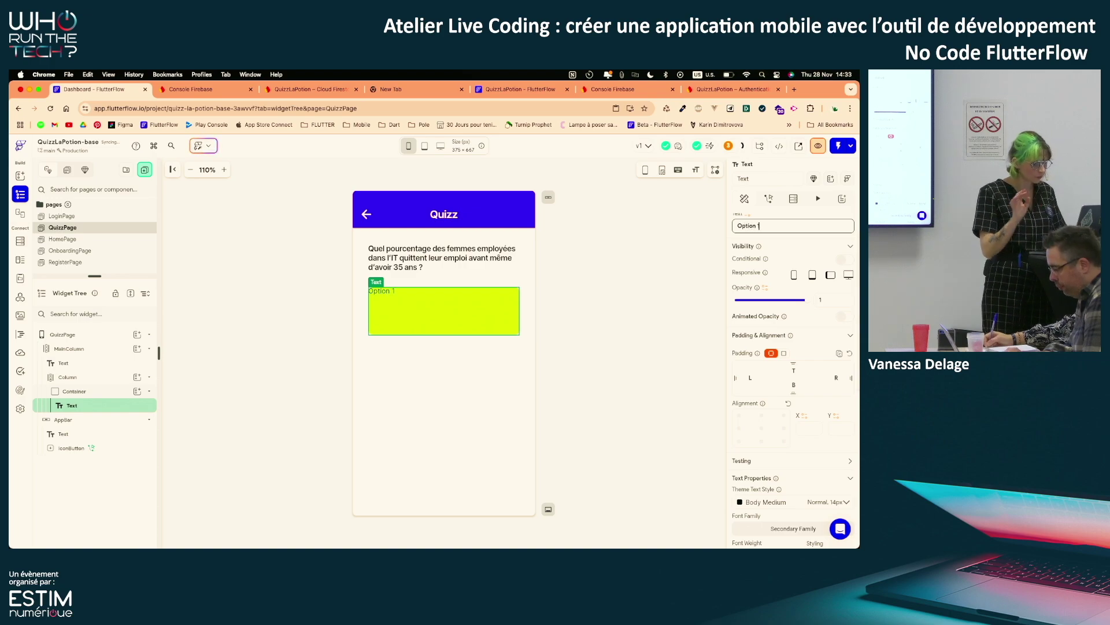
pyautogui.click(579, 426)
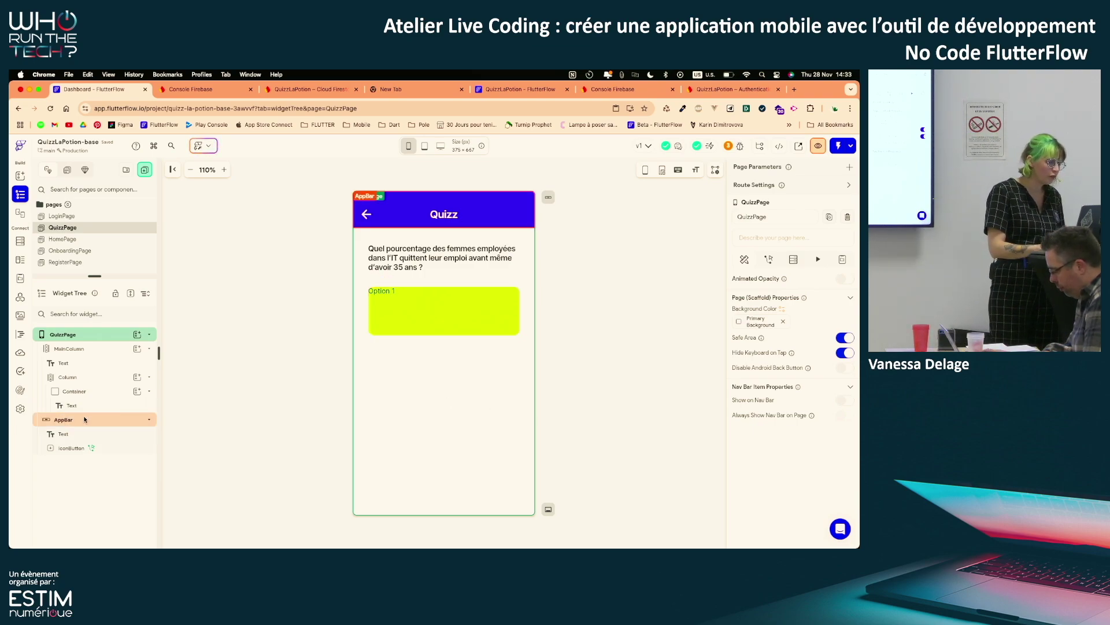
# Centre the Option 1 text using the container's Child Alignment
pyautogui.click(116, 410)
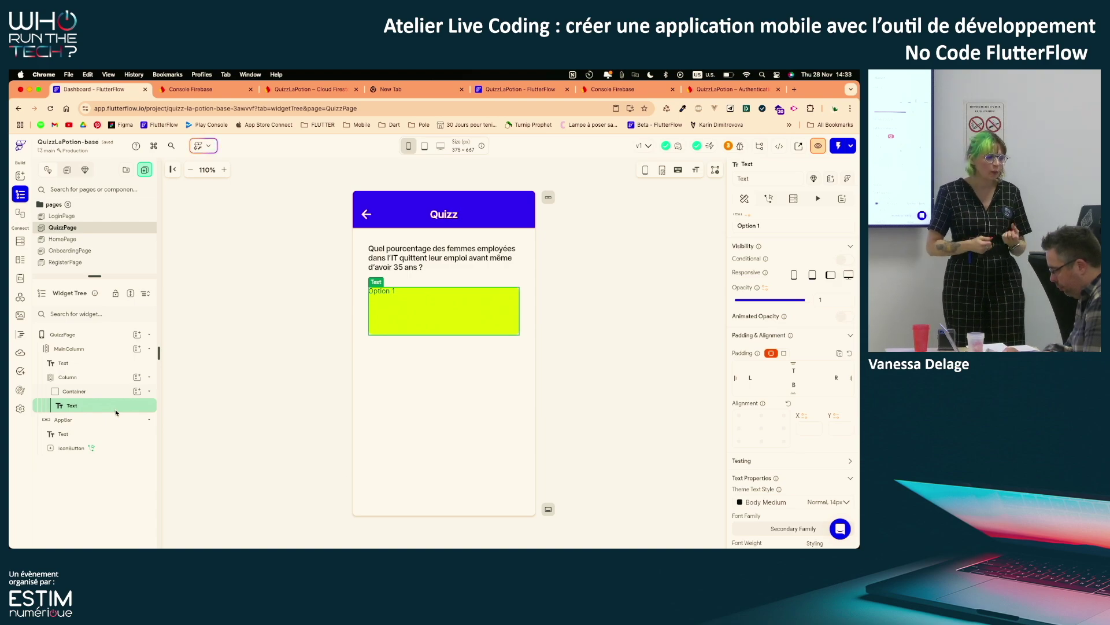
pyautogui.click(768, 430)
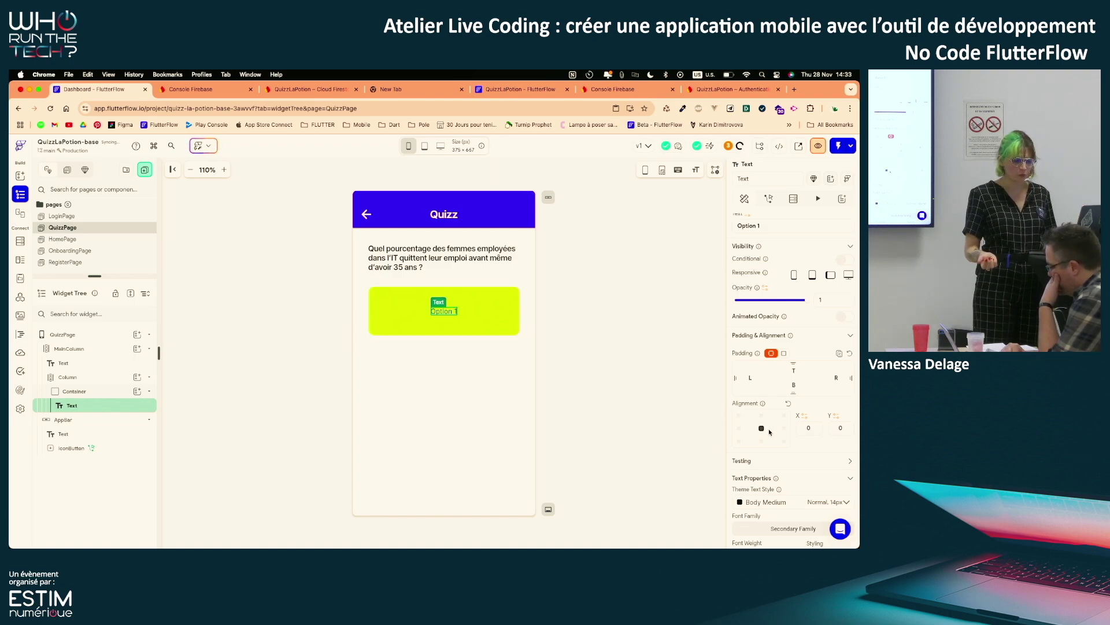
pyautogui.click(788, 403)
pyautogui.click(108, 392)
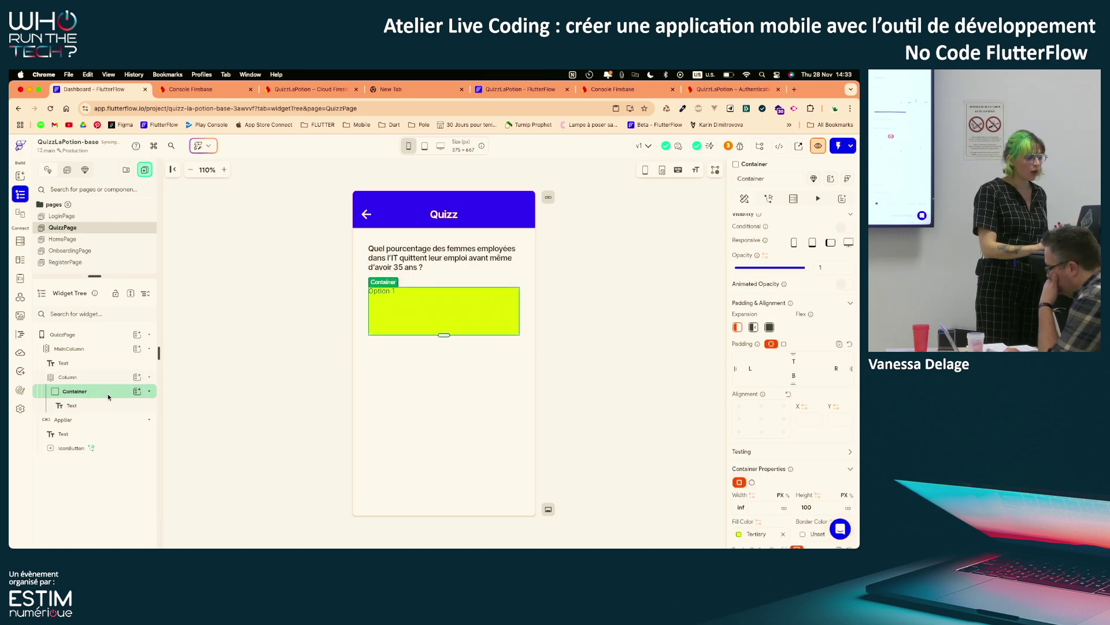
pyautogui.scroll(-10, 807, 455)
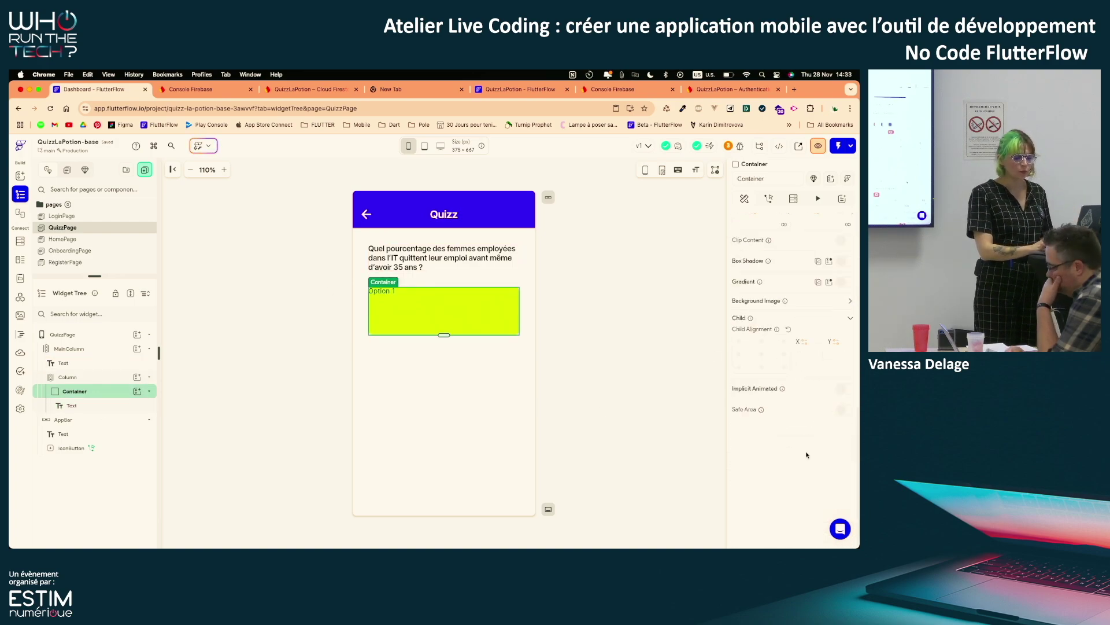
pyautogui.click(754, 360)
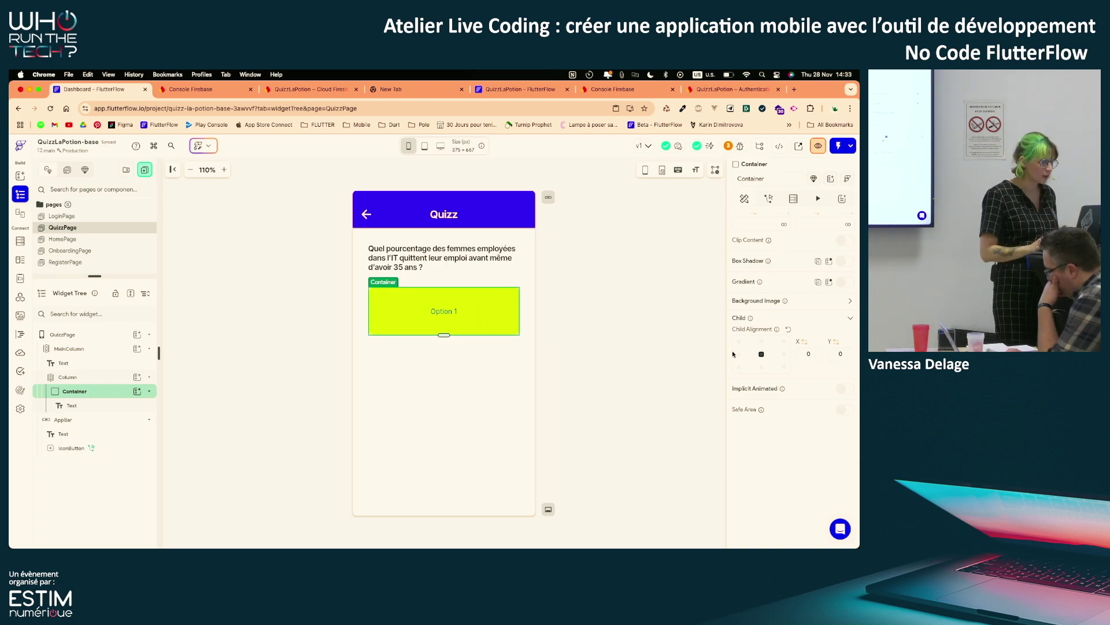
# Give the Option 1 text the Title Small theme text style
pyautogui.click(143, 408)
pyautogui.scroll(5, 810, 349)
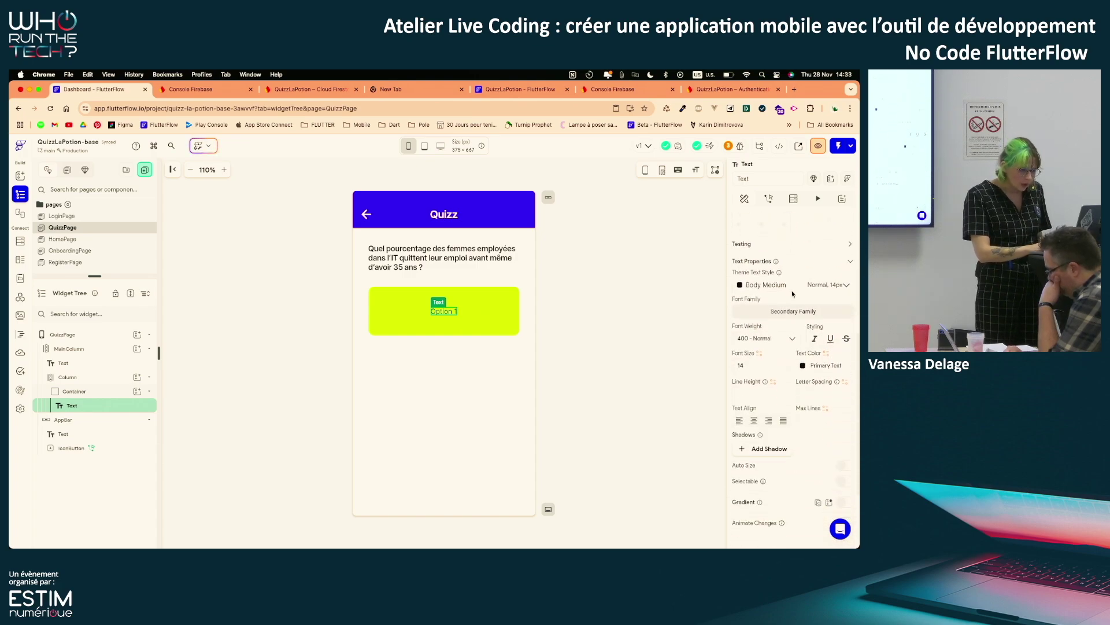
pyautogui.click(786, 296)
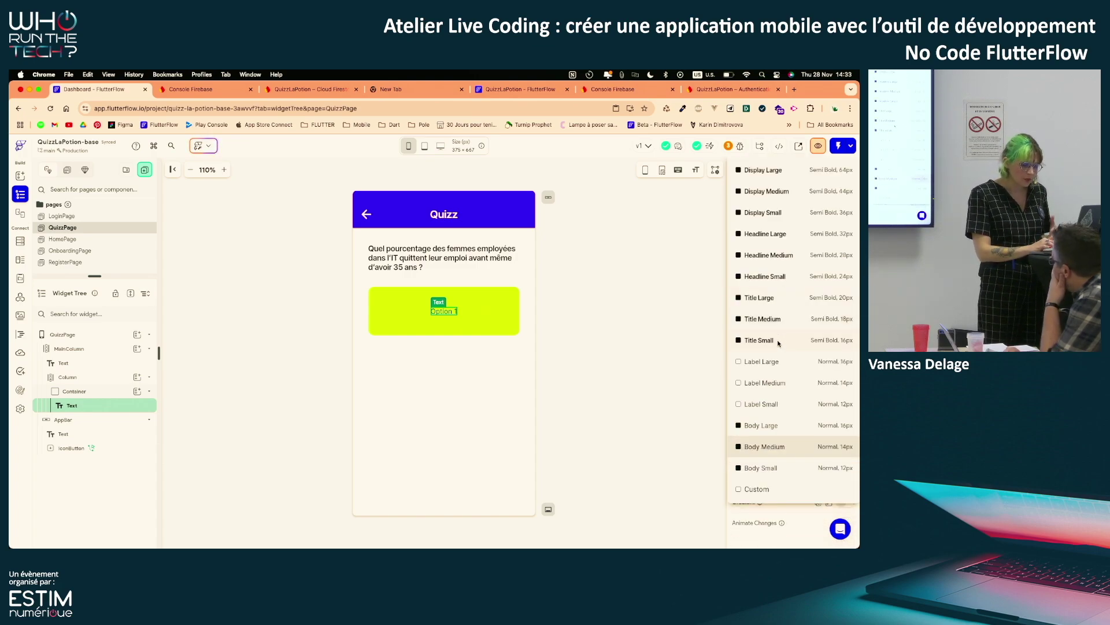
pyautogui.click(778, 343)
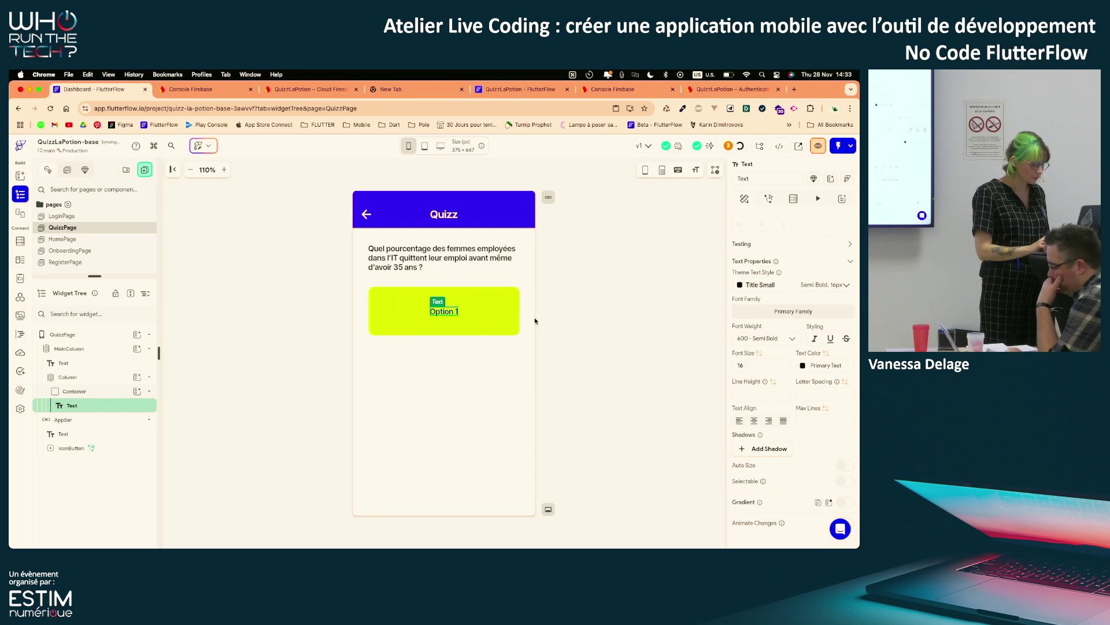
# Rename the yellow container holding Option 1 to AnswerContainer
pyautogui.click(516, 325)
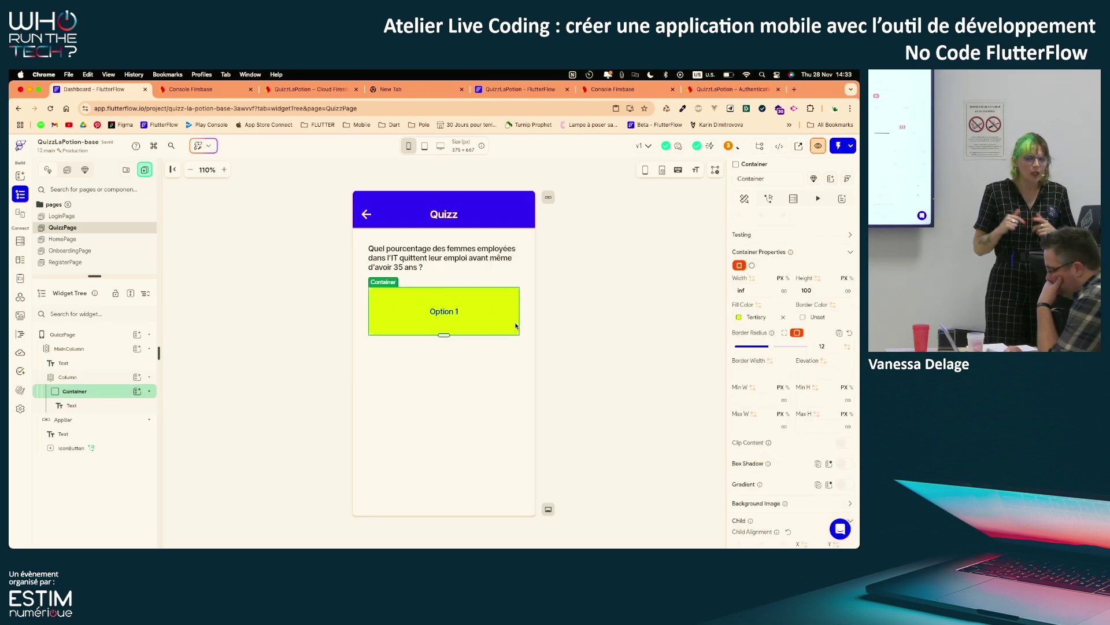
pyautogui.click(739, 178)
pyautogui.write('Answe')
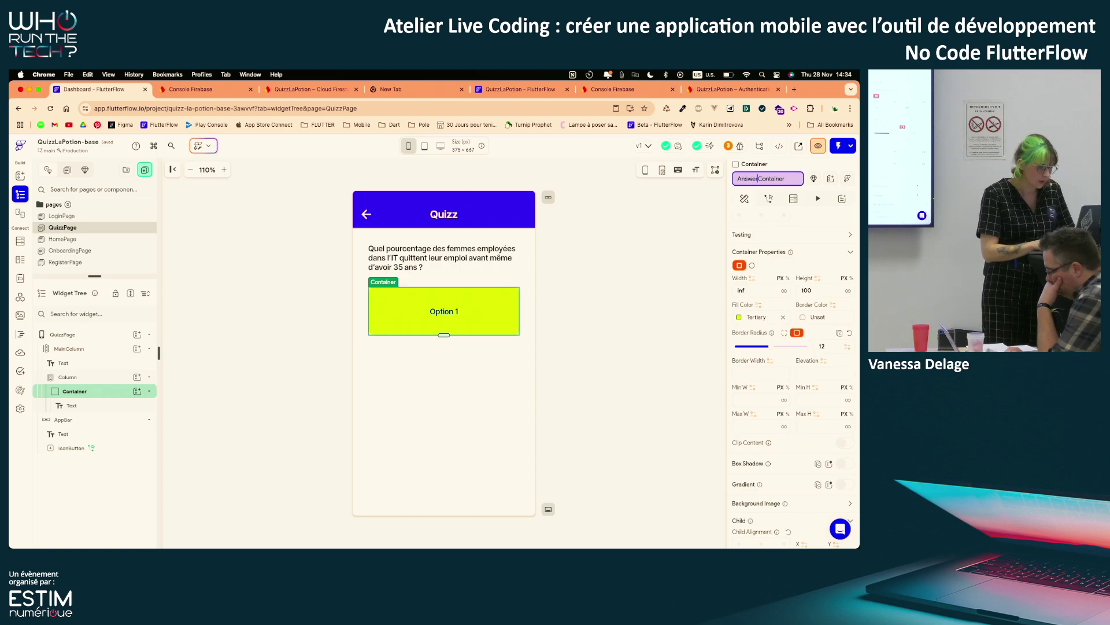
pyautogui.write('r')
pyautogui.click(635, 292)
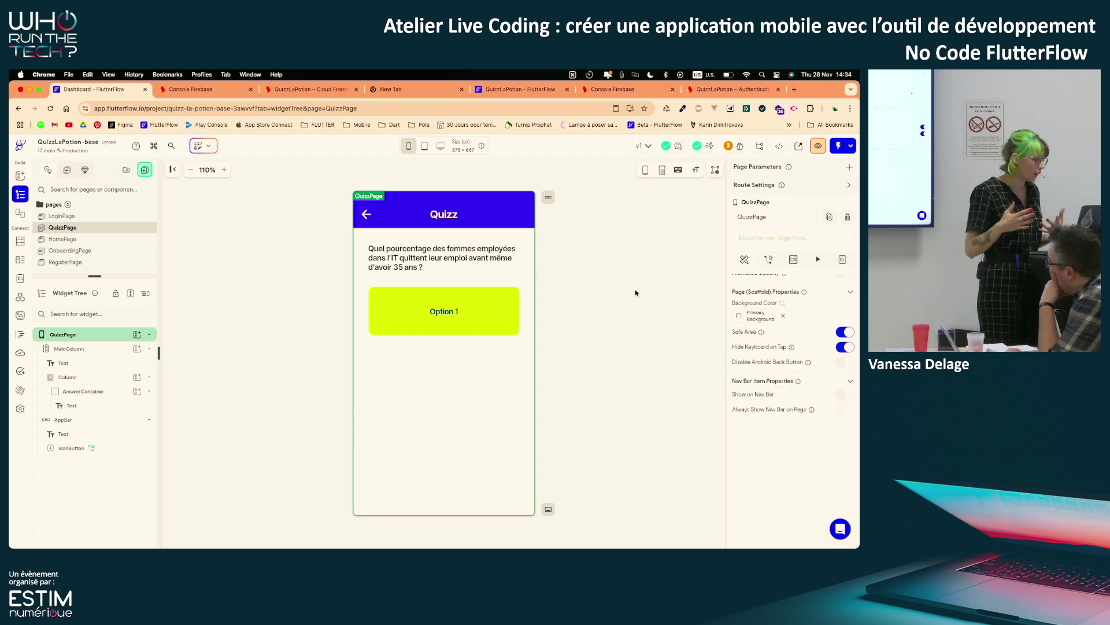
pyautogui.click(80, 392)
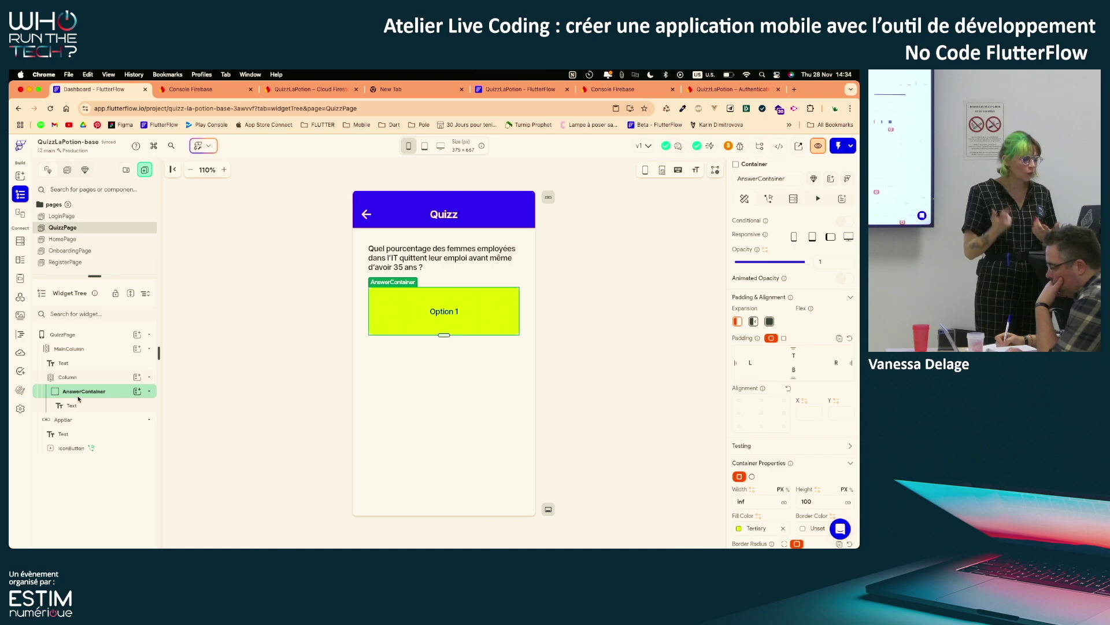
# Duplicate the AnswerContainer and set the answer Column's Items Spacing to 16
pyautogui.press('super+d')
pyautogui.press('super+d')
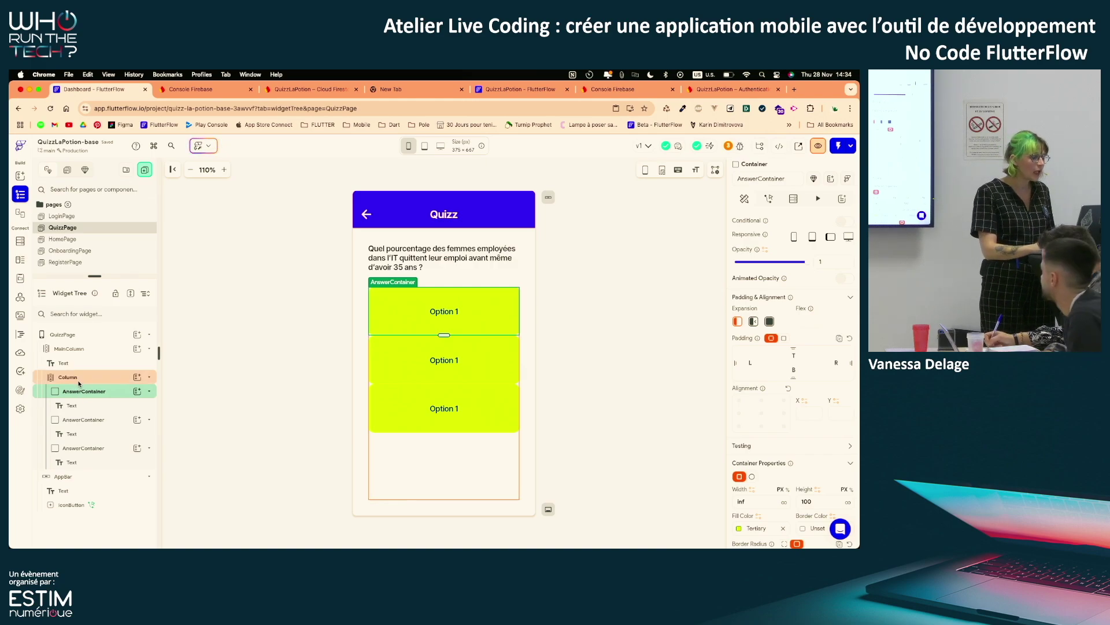
pyautogui.click(80, 378)
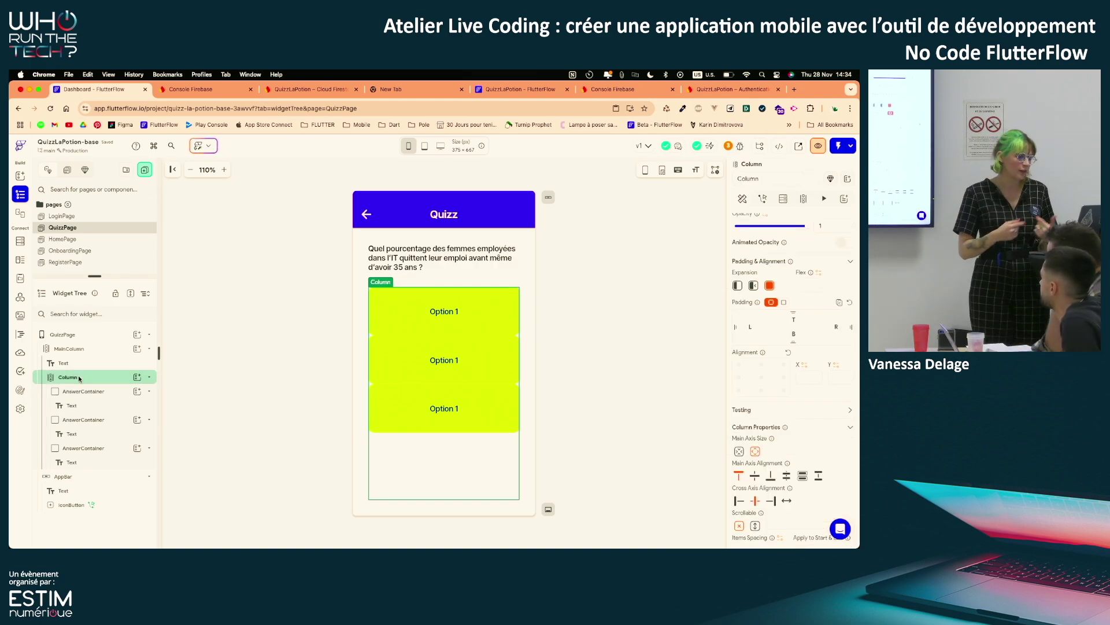
pyautogui.click(81, 392)
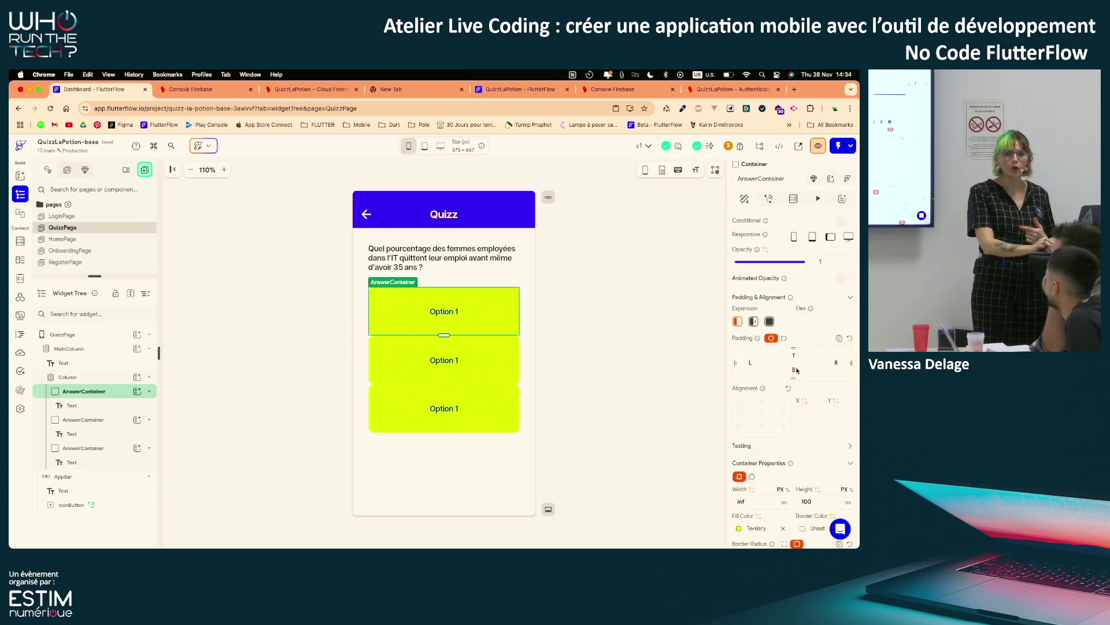
pyautogui.click(93, 375)
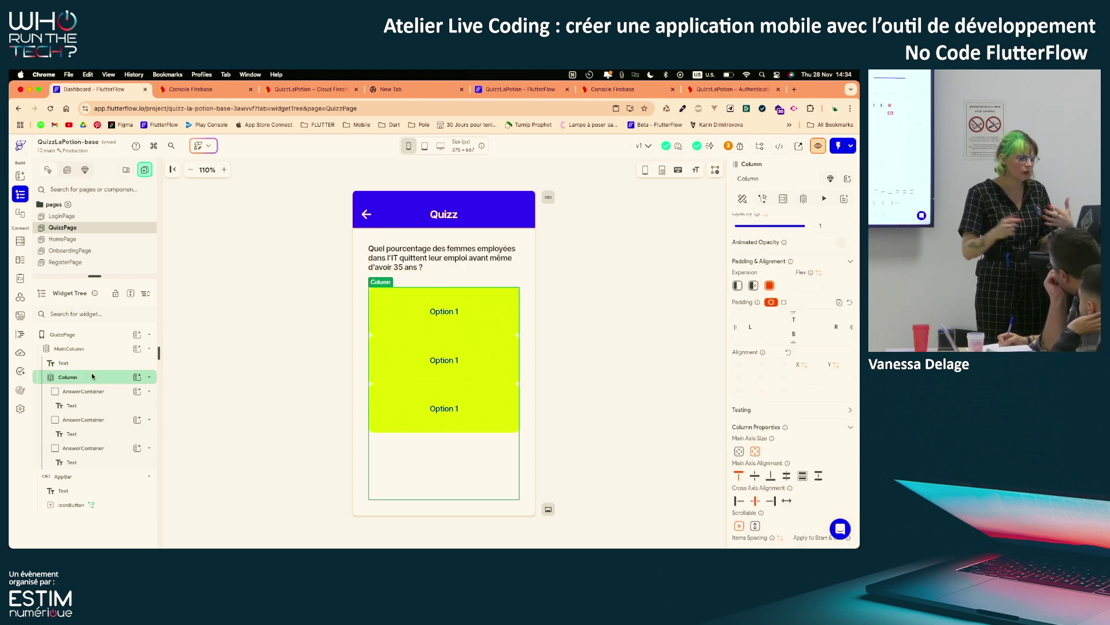
pyautogui.scroll(-5, 785, 418)
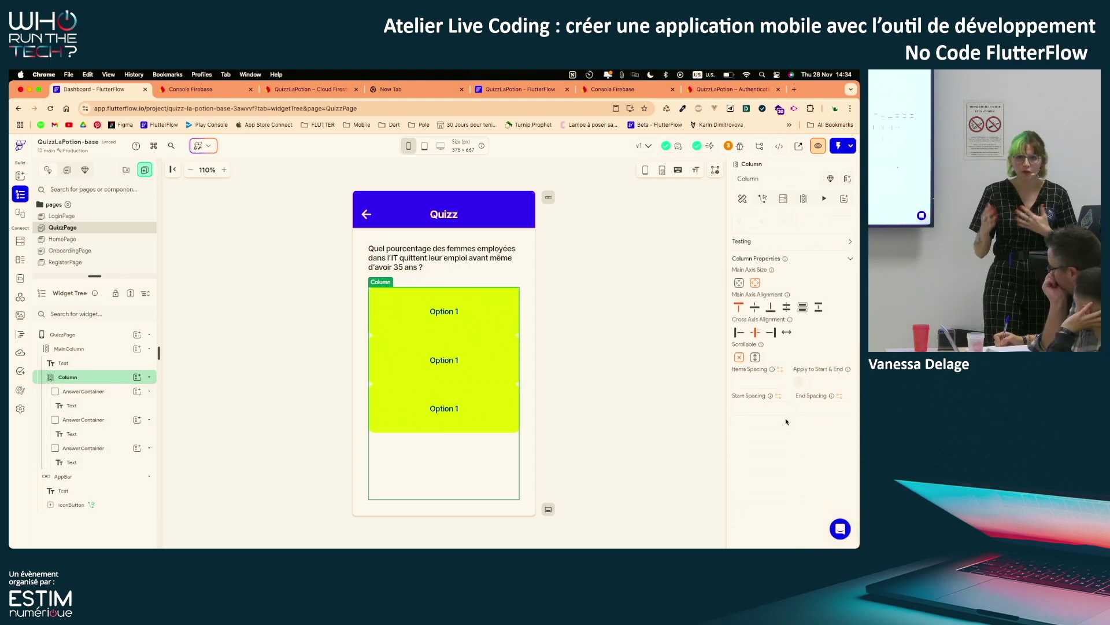
pyautogui.click(747, 382)
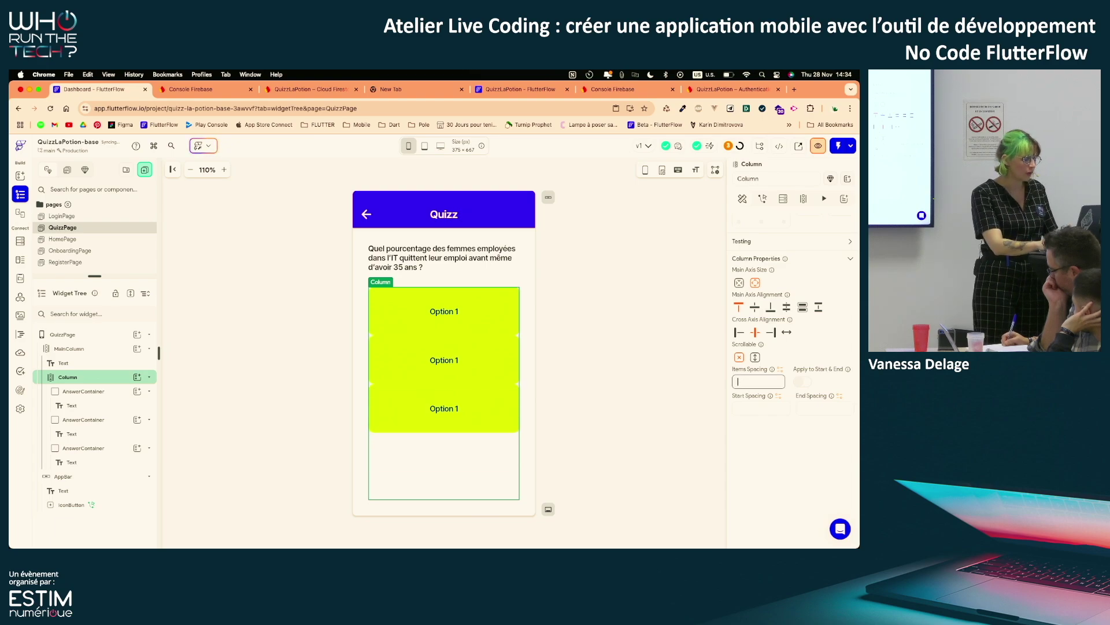
pyautogui.write('16')
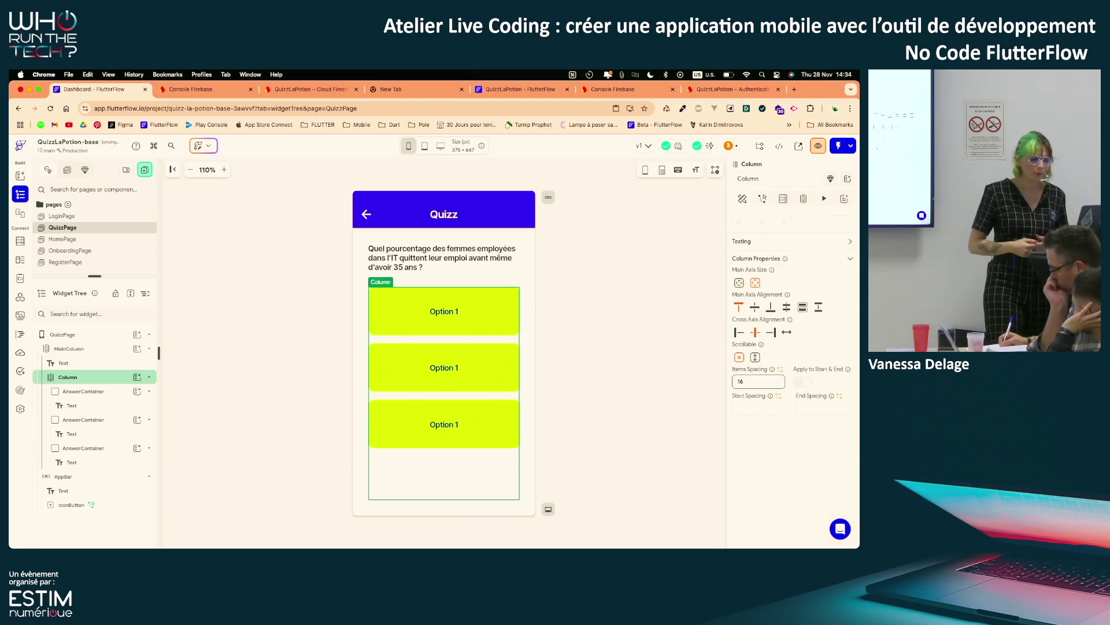
pyautogui.click(623, 421)
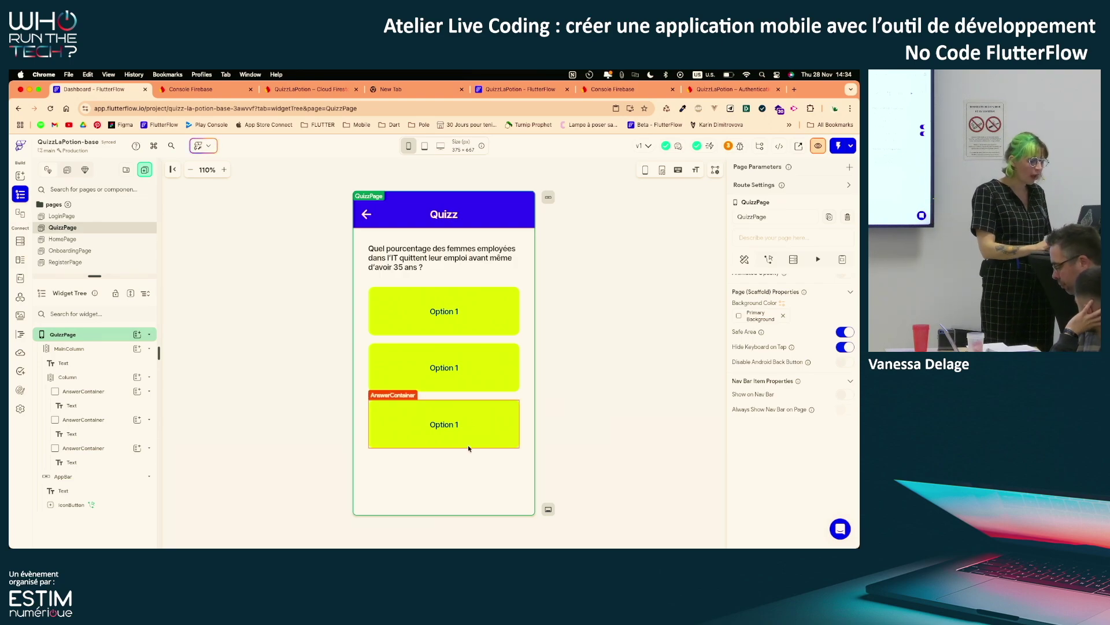
# Duplicate the third answer box and preview at iPhone 14 Pro, then return to iPhone SE
pyautogui.click(409, 419)
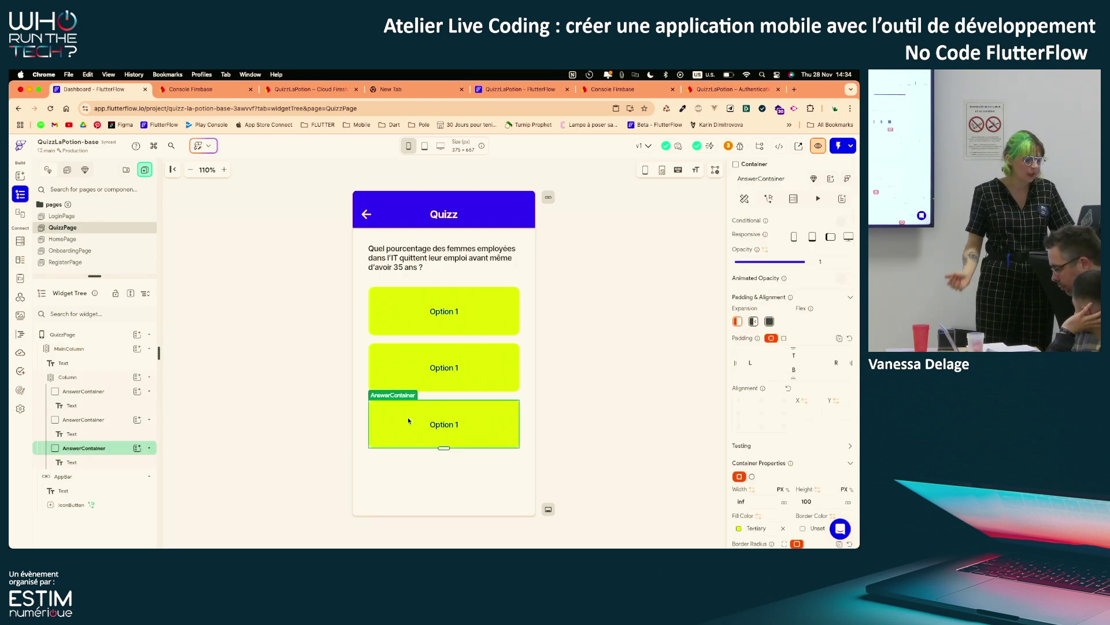
pyautogui.press('super+d')
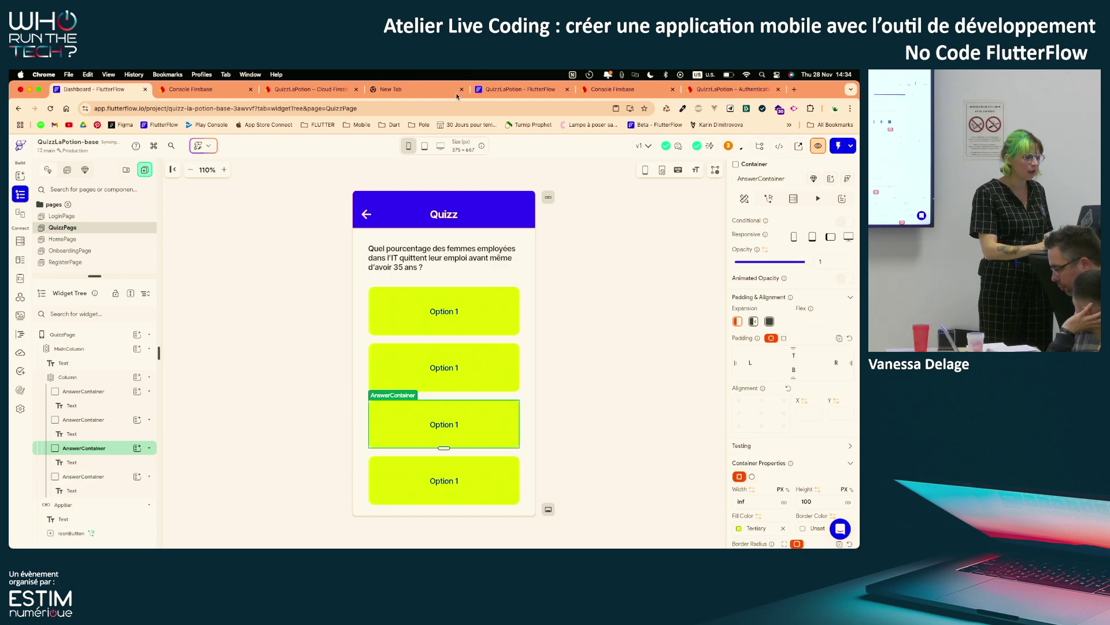
pyautogui.click(409, 147)
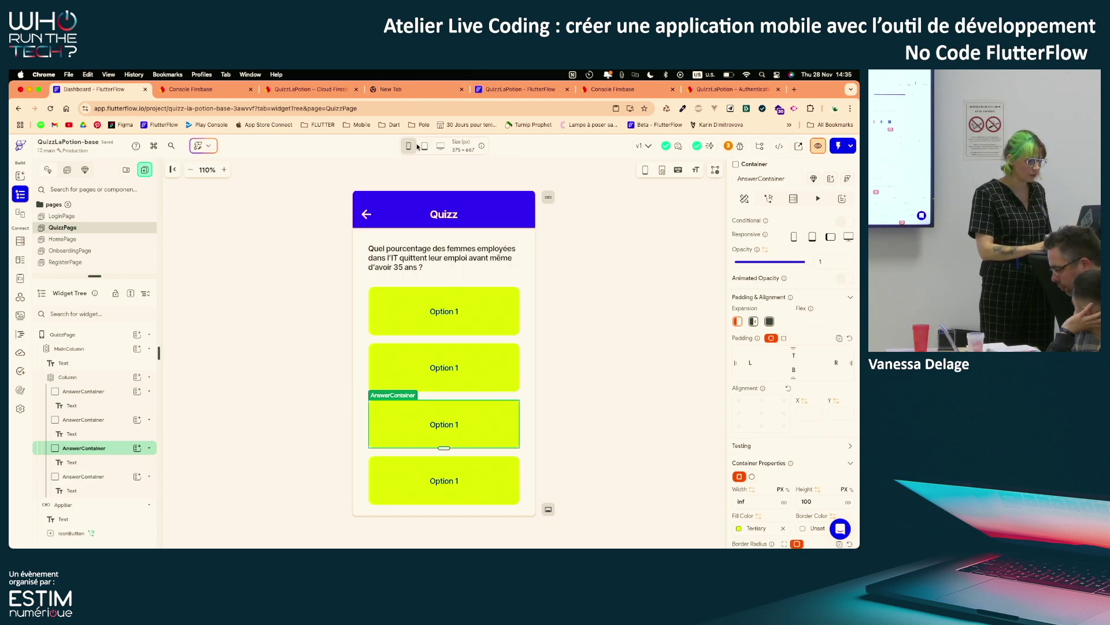
pyautogui.click(417, 147)
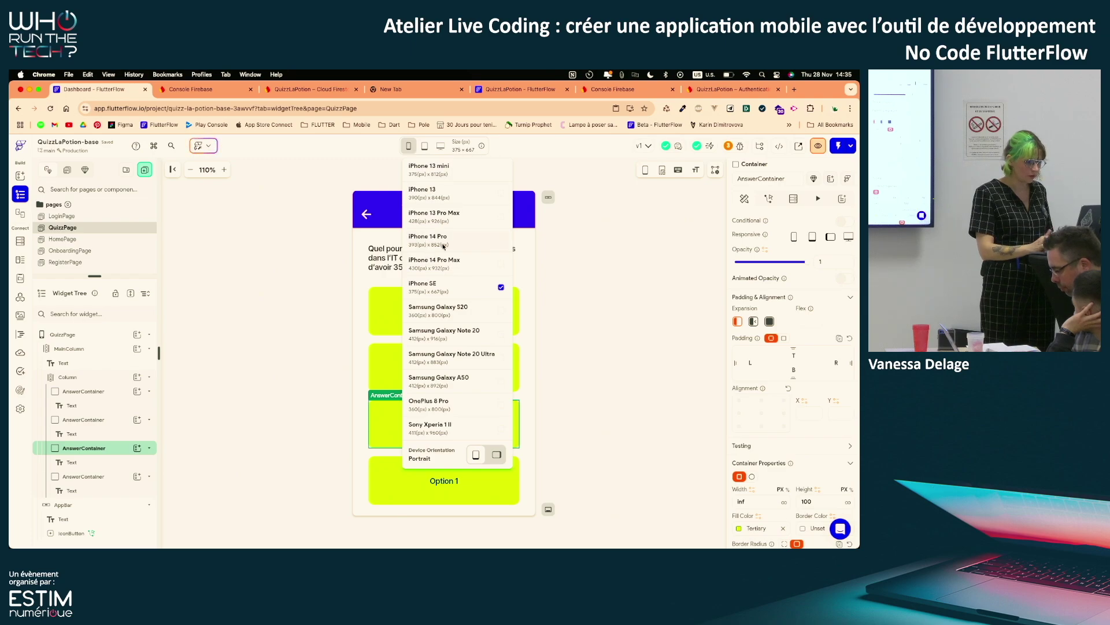
pyautogui.click(444, 246)
pyautogui.click(409, 148)
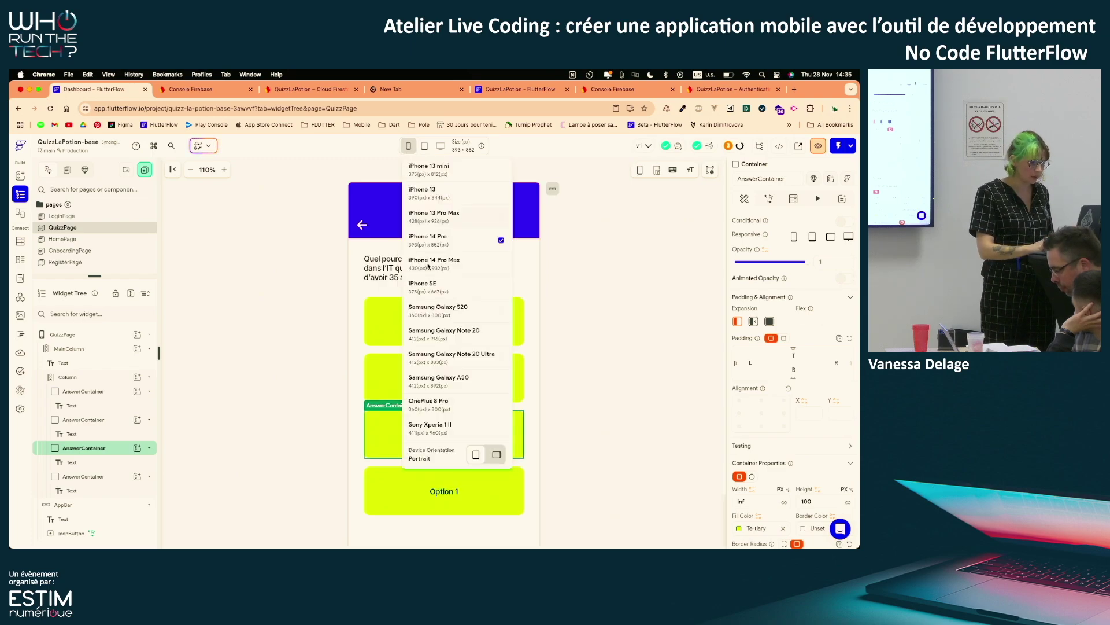
pyautogui.click(423, 286)
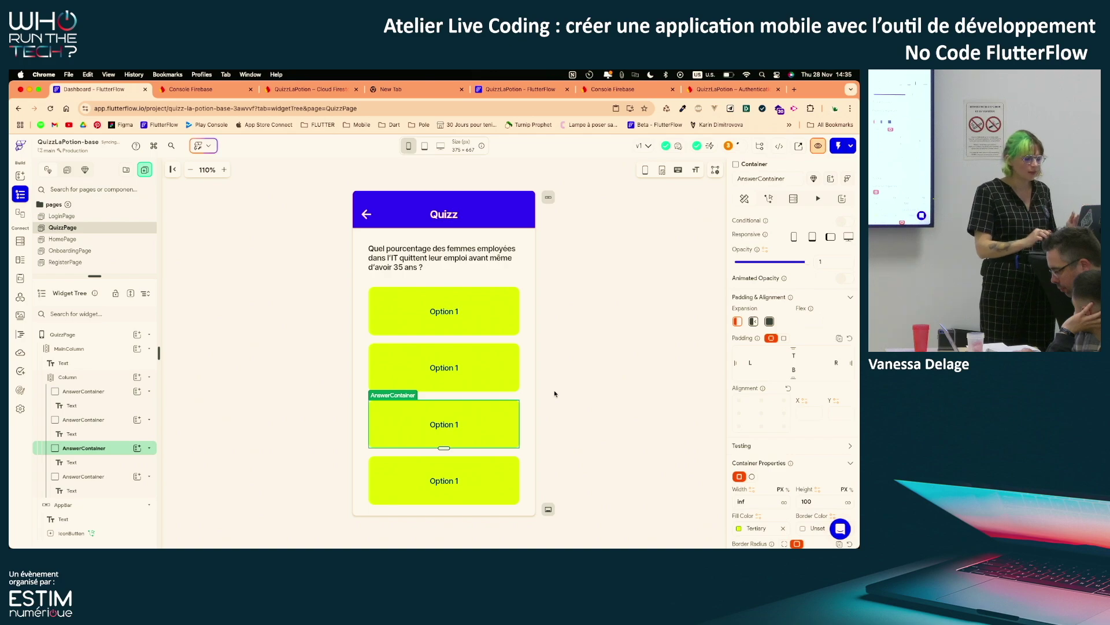
# Duplicate the answer box again to make five, then select the answer Column
pyautogui.press('super+d')
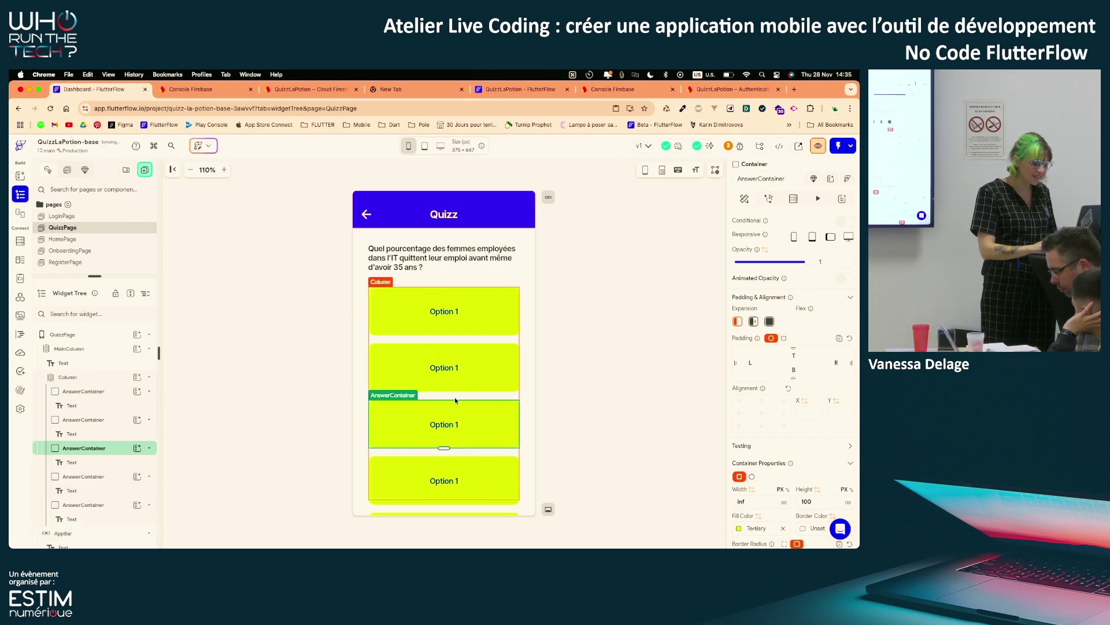
pyautogui.click(560, 387)
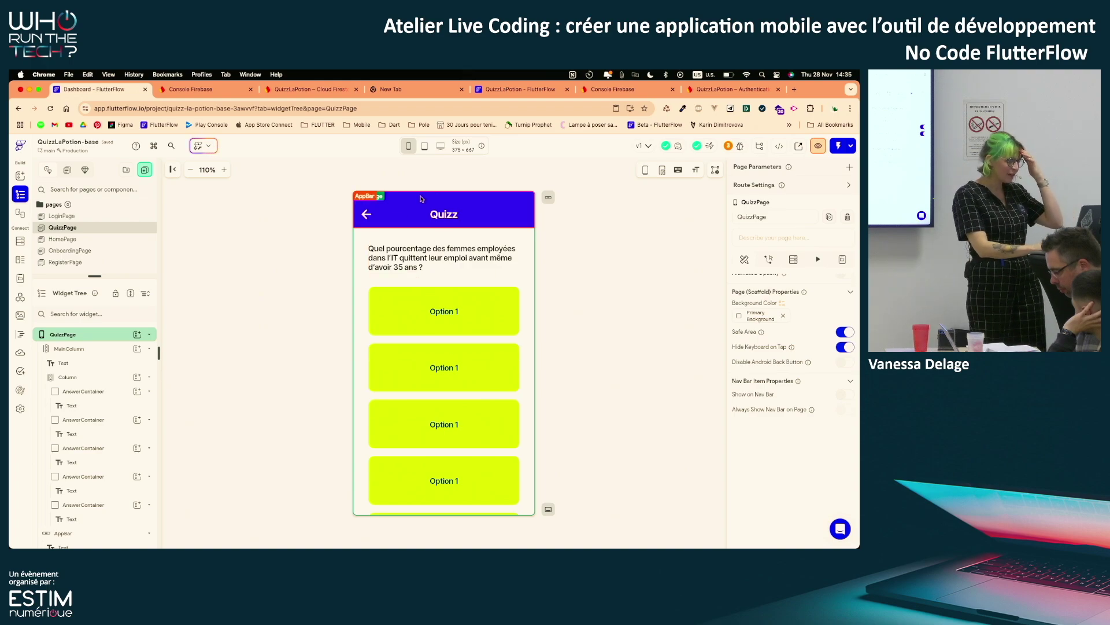
pyautogui.click(408, 146)
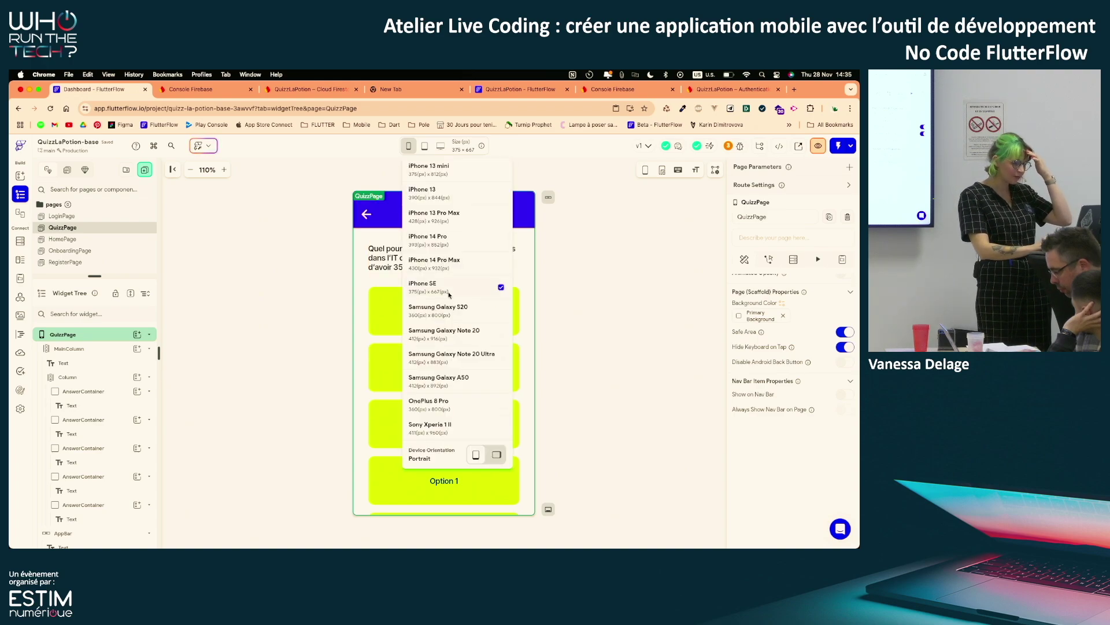
pyautogui.click(607, 323)
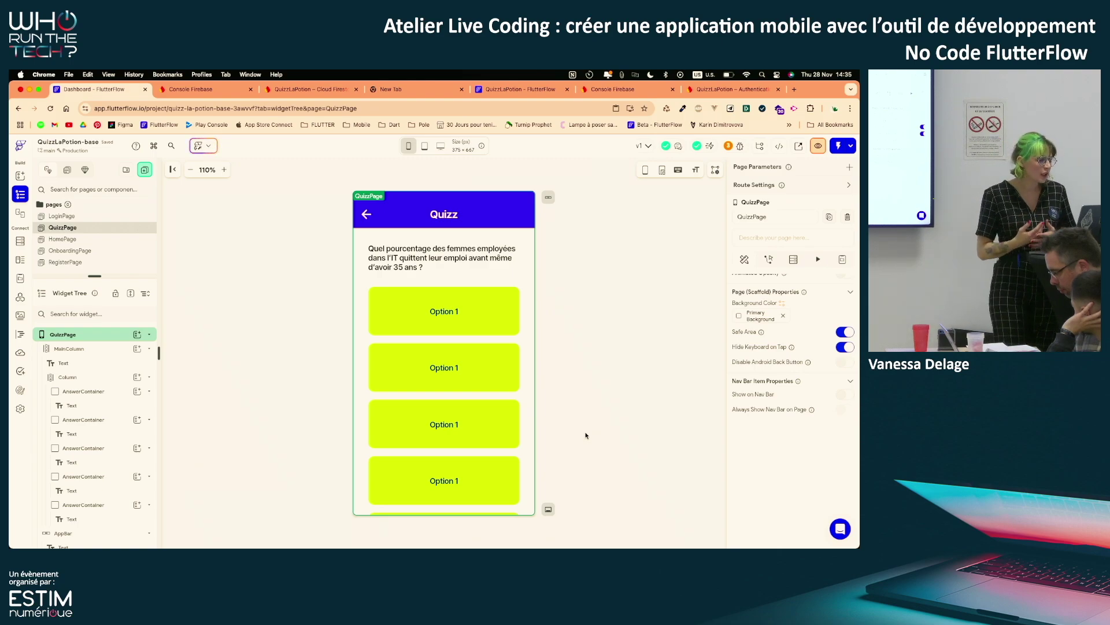
pyautogui.click(78, 376)
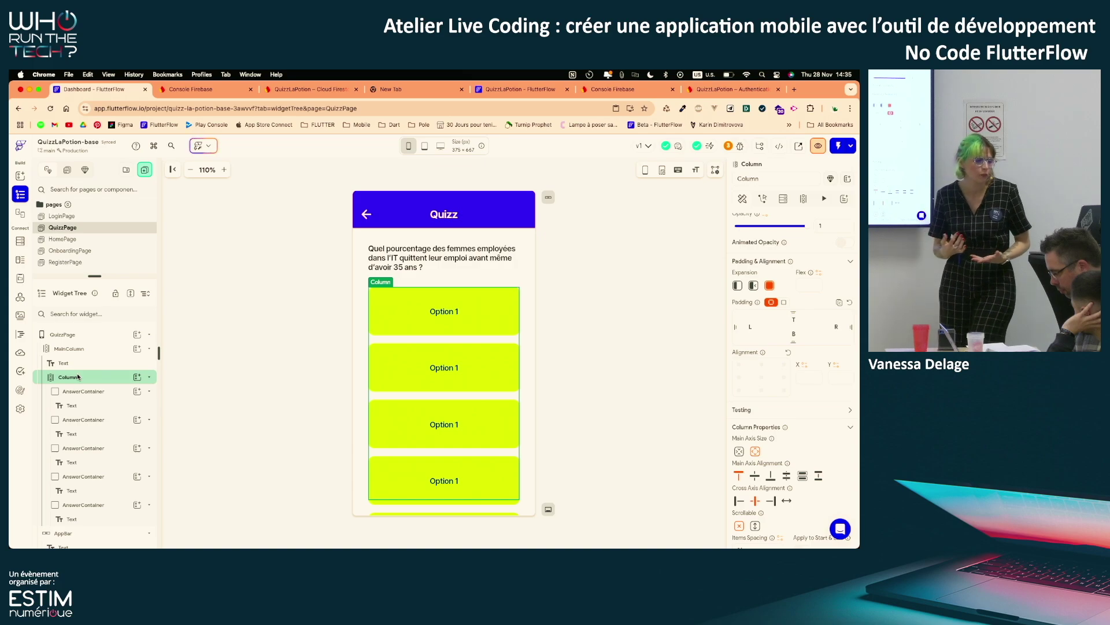
pyautogui.scroll(-3, 783, 408)
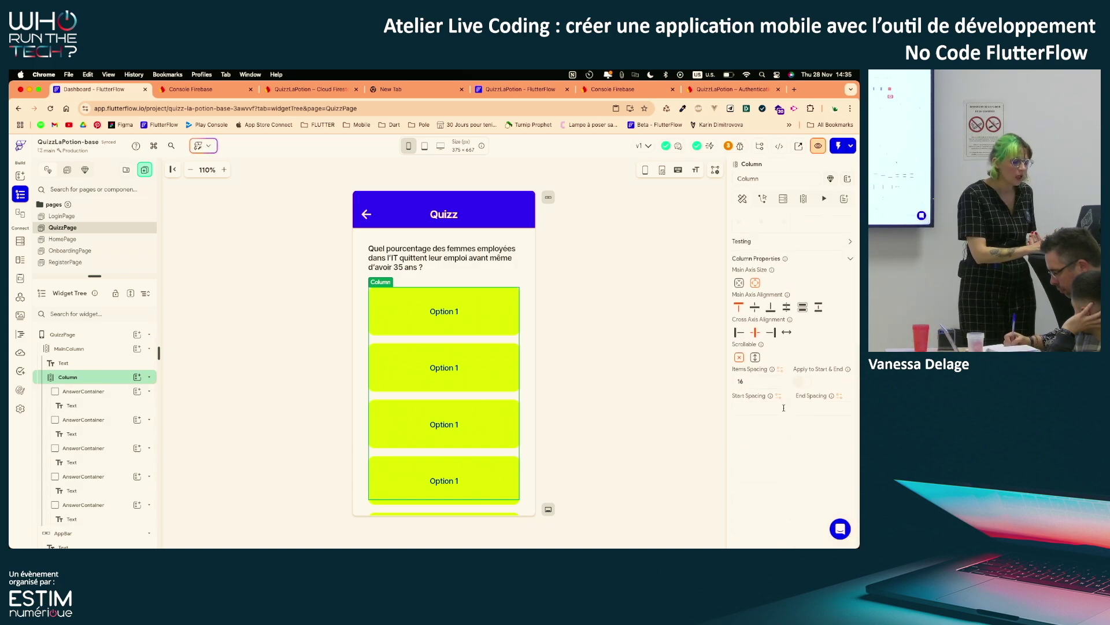
pyautogui.click(753, 368)
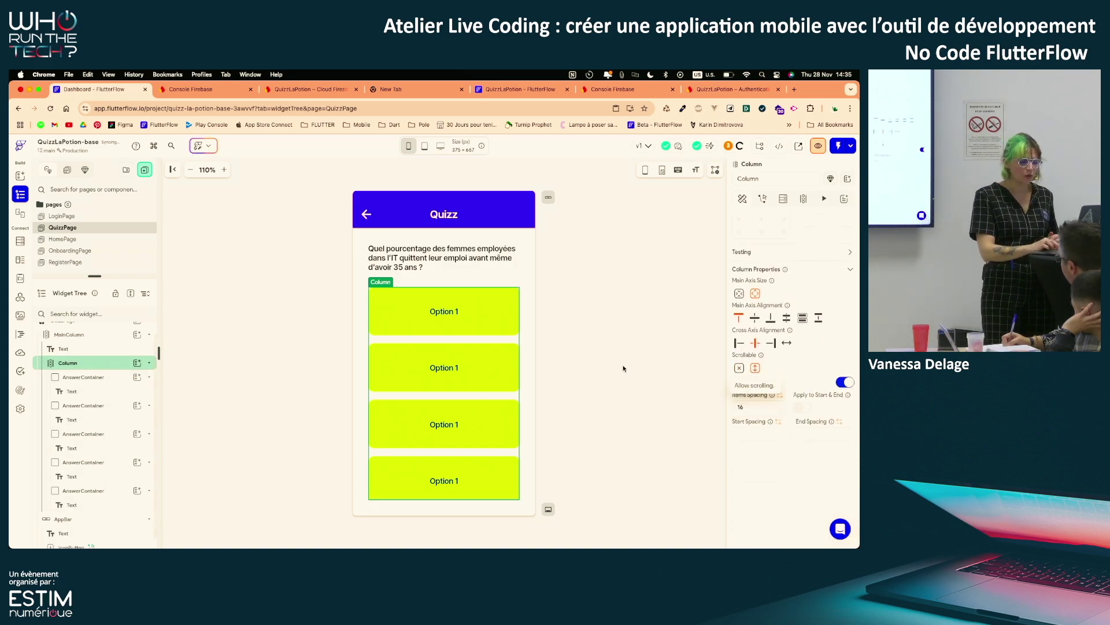
pyautogui.scroll(-1, 481, 404)
pyautogui.scroll(1, 481, 405)
pyautogui.scroll(1, 481, 404)
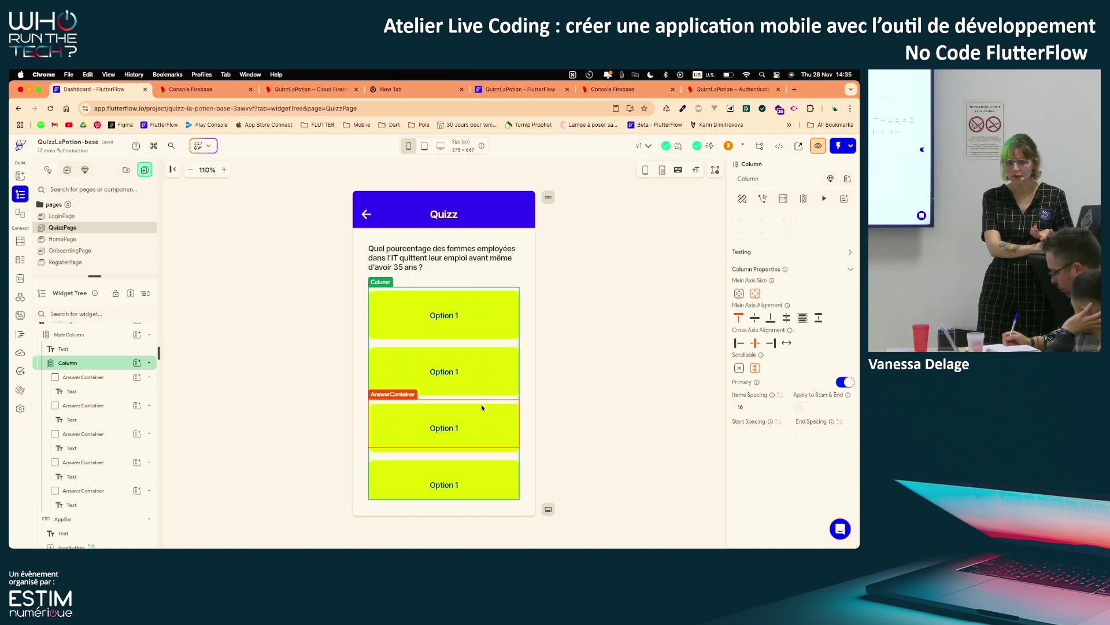
pyautogui.click(738, 368)
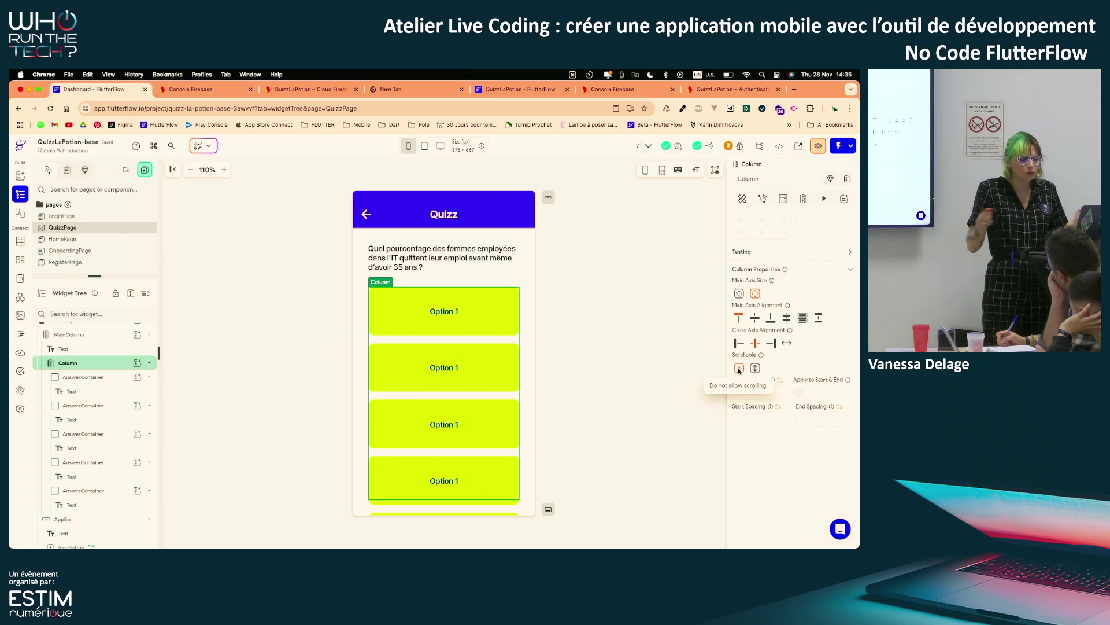
# Delete the four extra answer boxes, leaving a single AnswerContainer
pyautogui.click(107, 410)
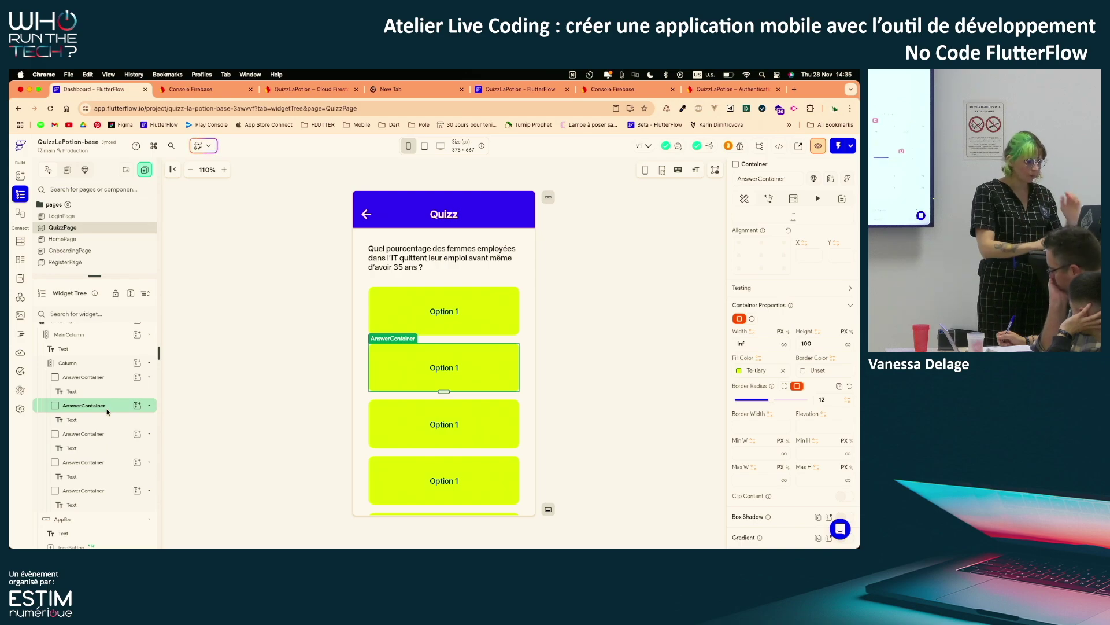
pyautogui.click(79, 378)
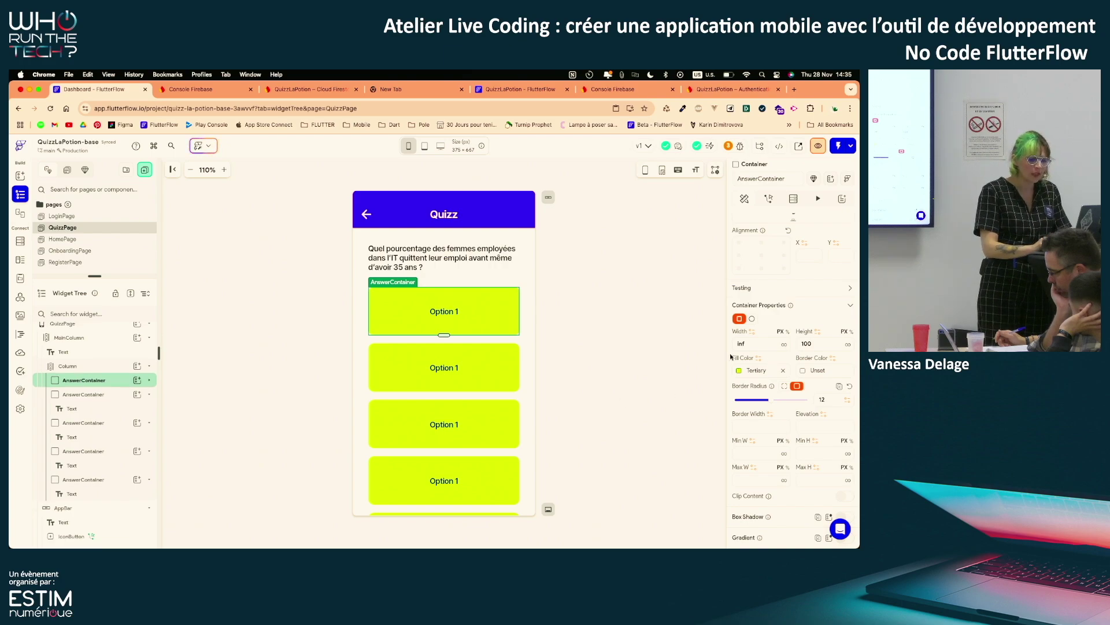
pyautogui.scroll(5, 786, 358)
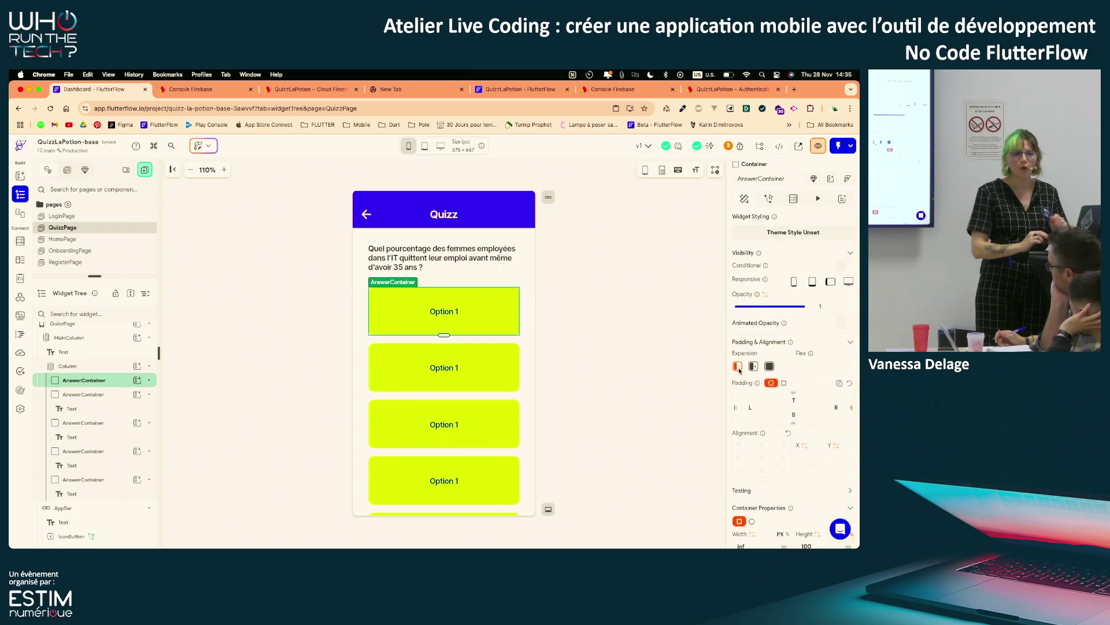
pyautogui.scroll(-1, 740, 371)
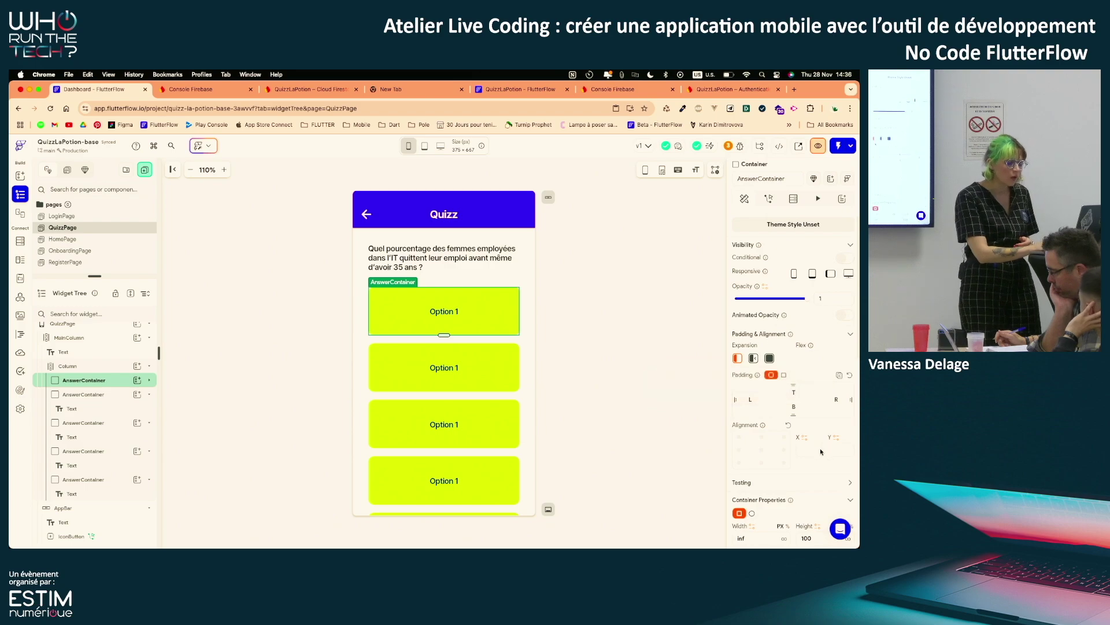
pyautogui.scroll(-3, 820, 451)
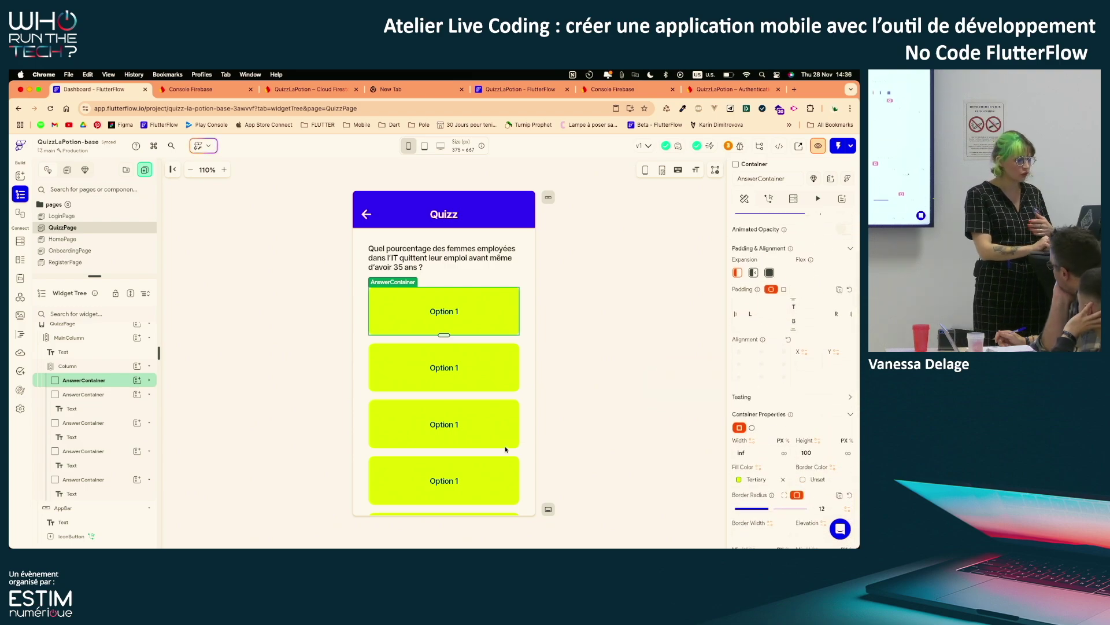
pyautogui.click(109, 393)
pyautogui.press('Delete')
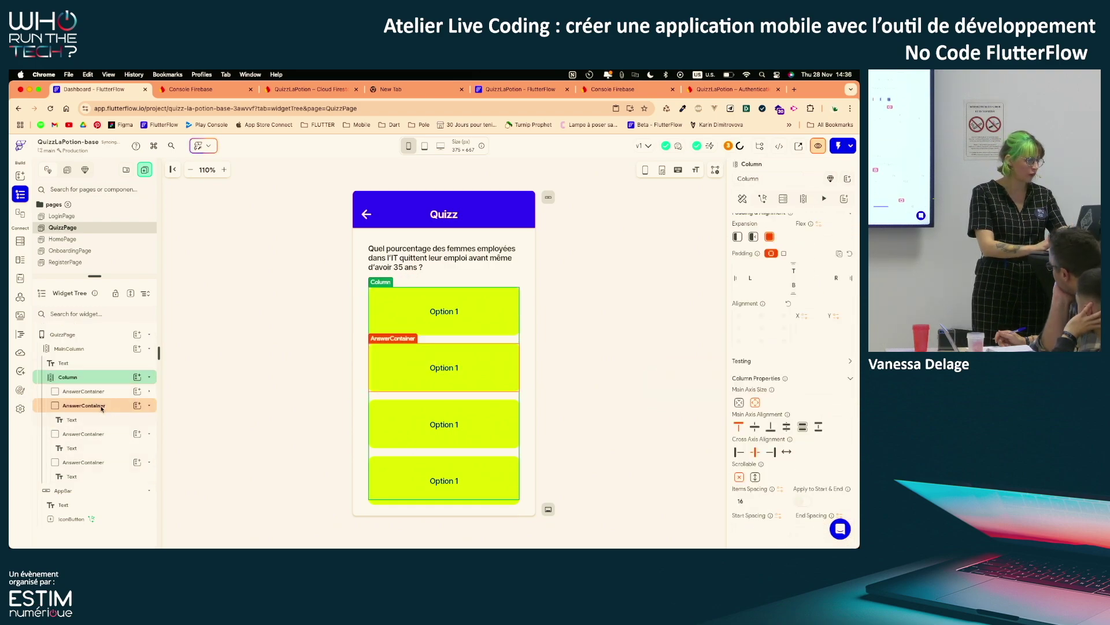
pyautogui.click(101, 408)
pyautogui.press('Delete')
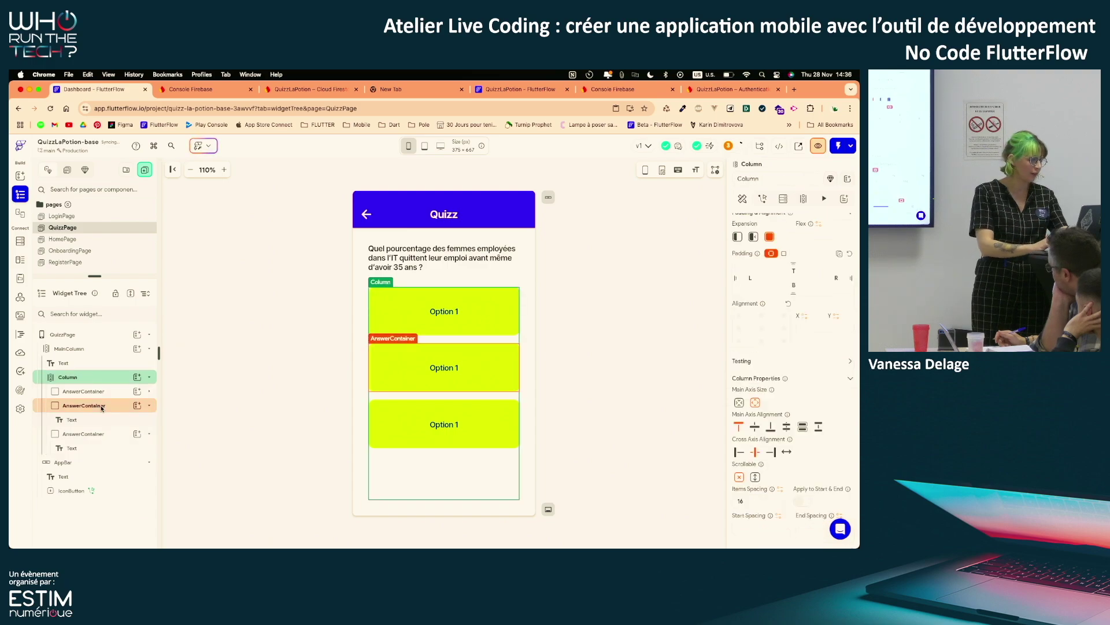
pyautogui.click(97, 409)
pyautogui.press('Delete')
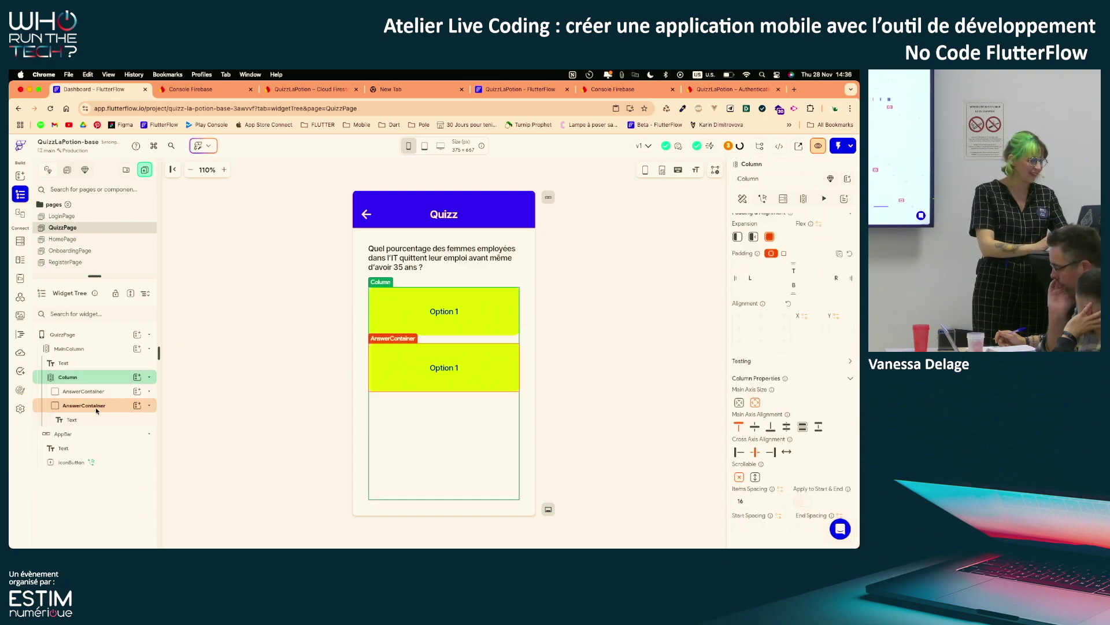
pyautogui.click(96, 408)
pyautogui.press('Delete')
# Make the remaining AnswerContainer expand and clear its fixed 100 height
pyautogui.click(94, 397)
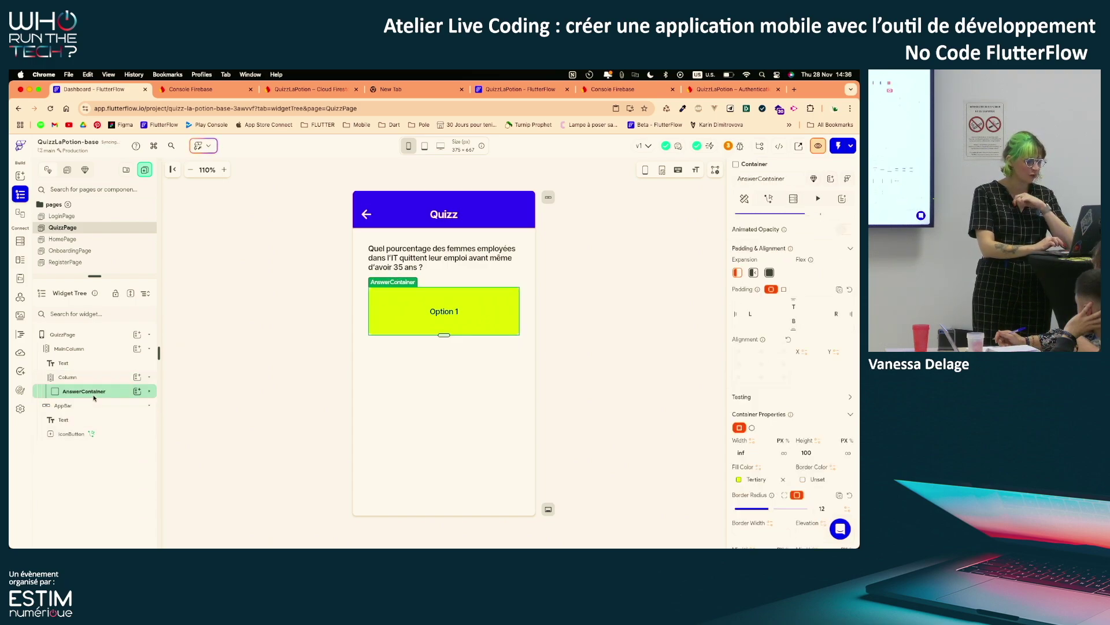
pyautogui.click(754, 273)
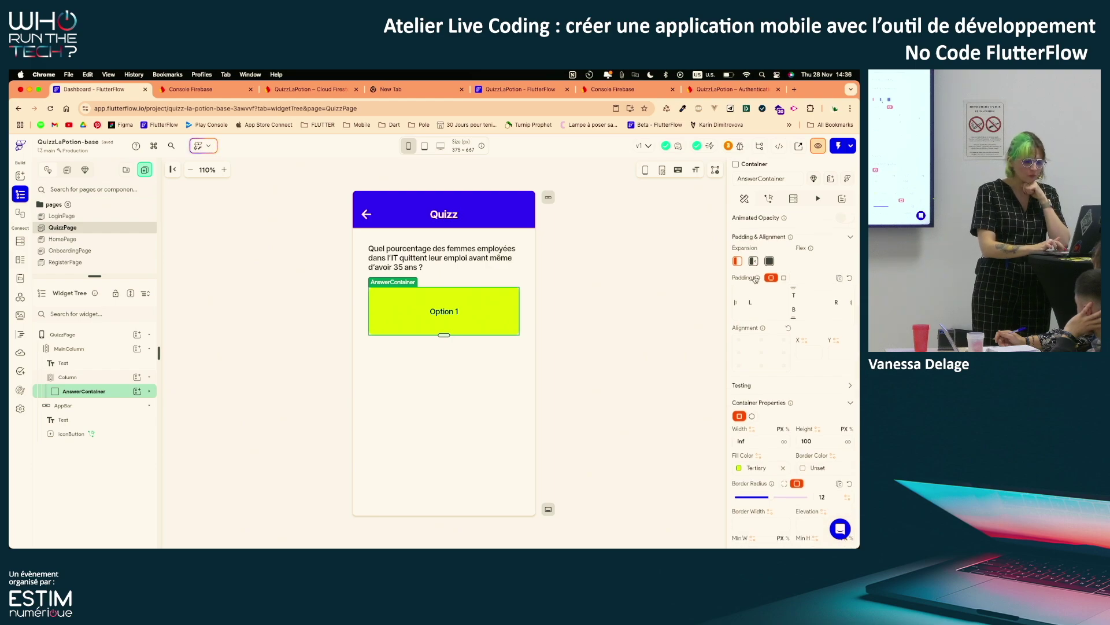
pyautogui.scroll(-2, 769, 324)
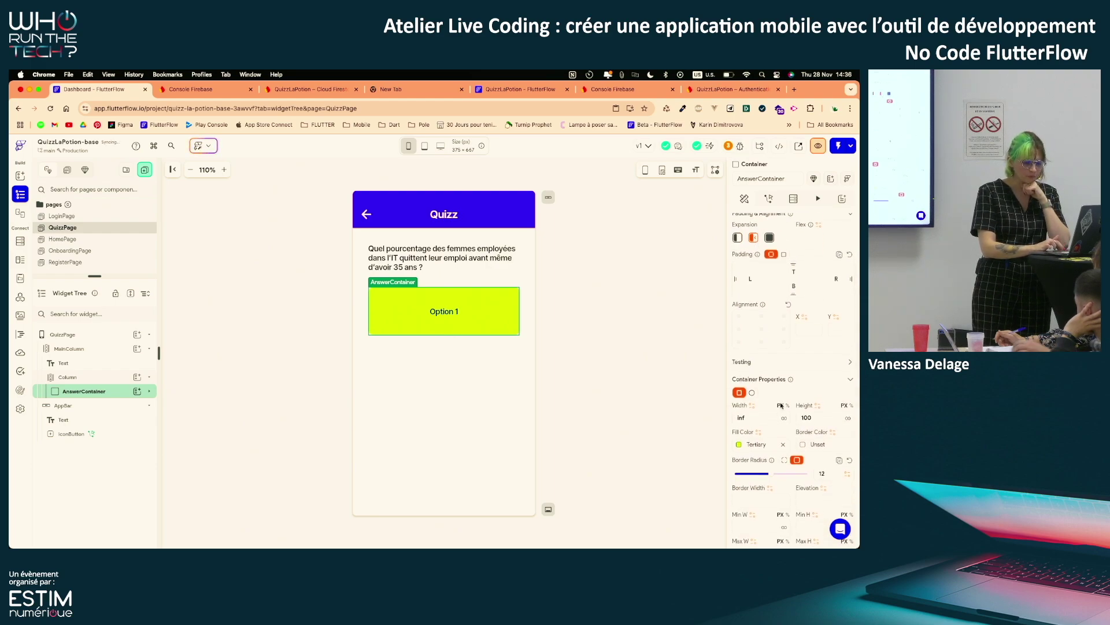
pyautogui.click(807, 392)
pyautogui.press('BackSpace')
pyautogui.press('BackSpace')
pyautogui.press('BackSpace')
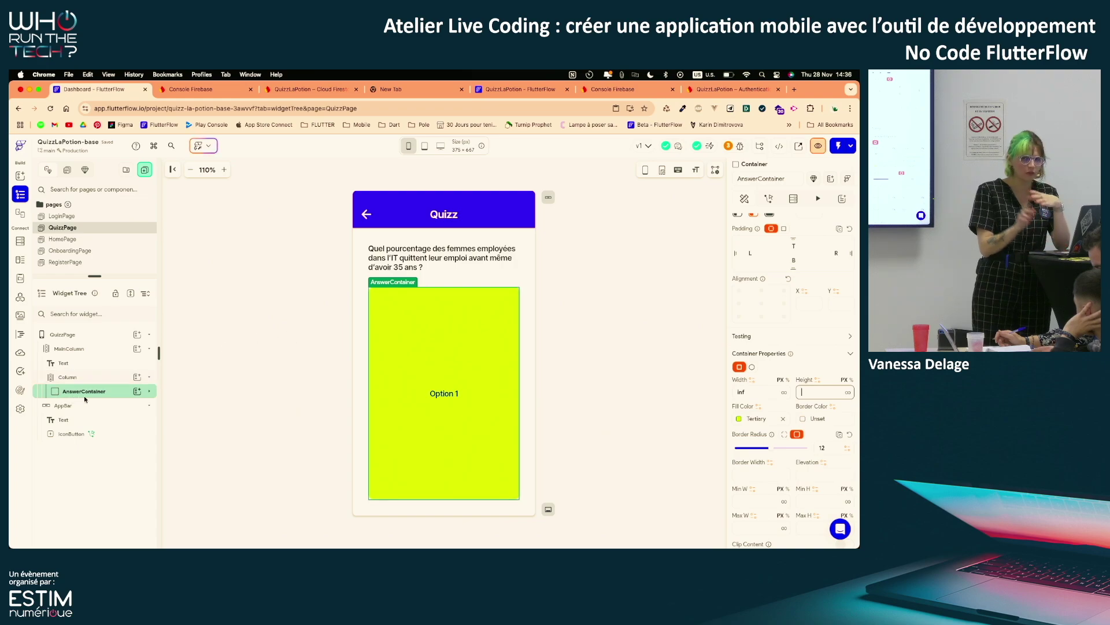
# Duplicate the AnswerContainer and set its maximum height to 100
pyautogui.click(109, 390)
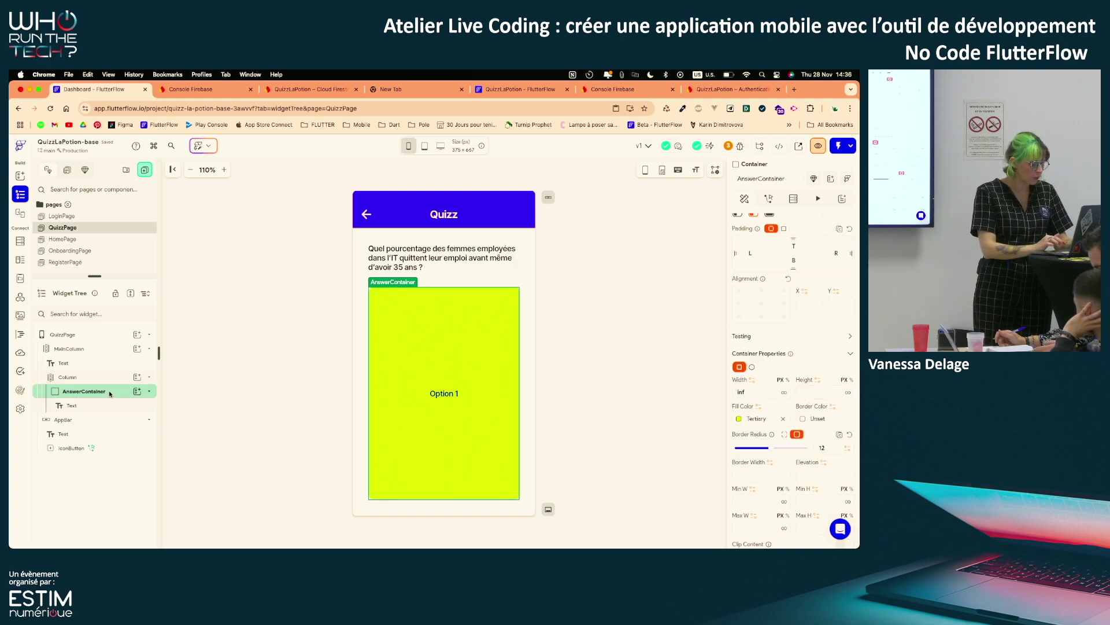
pyautogui.press('super+d')
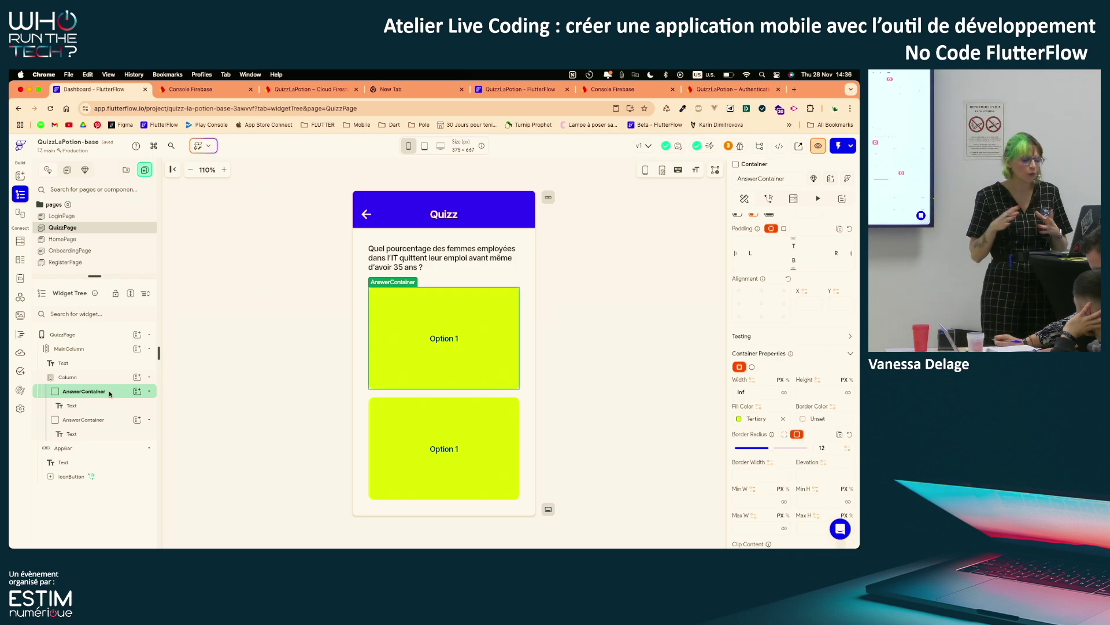
pyautogui.scroll(-3, 751, 404)
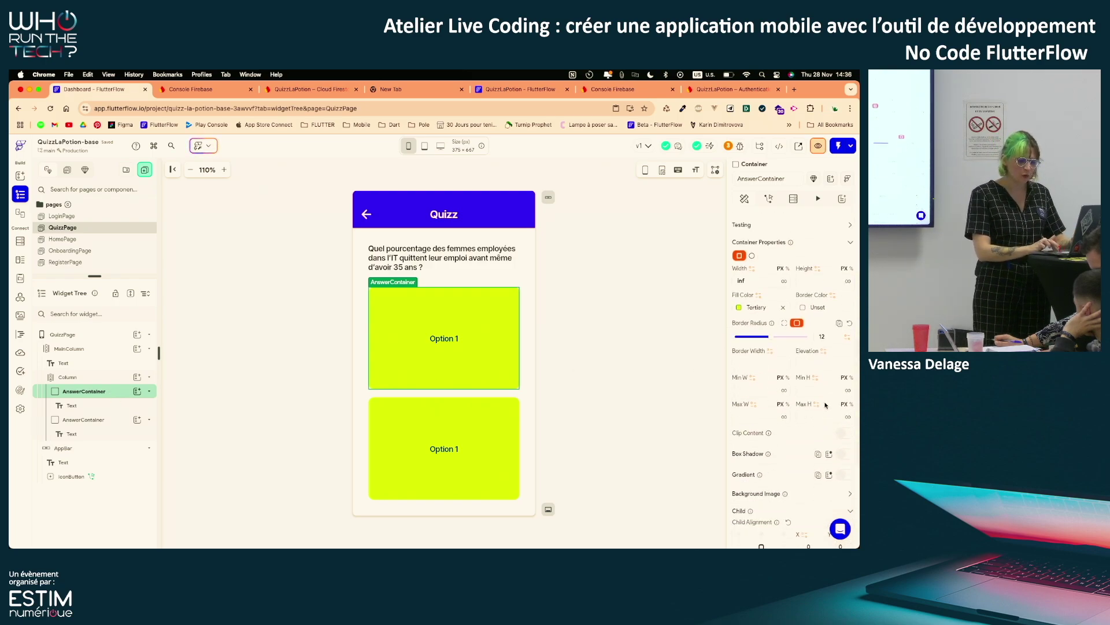
pyautogui.click(810, 417)
pyautogui.write('100')
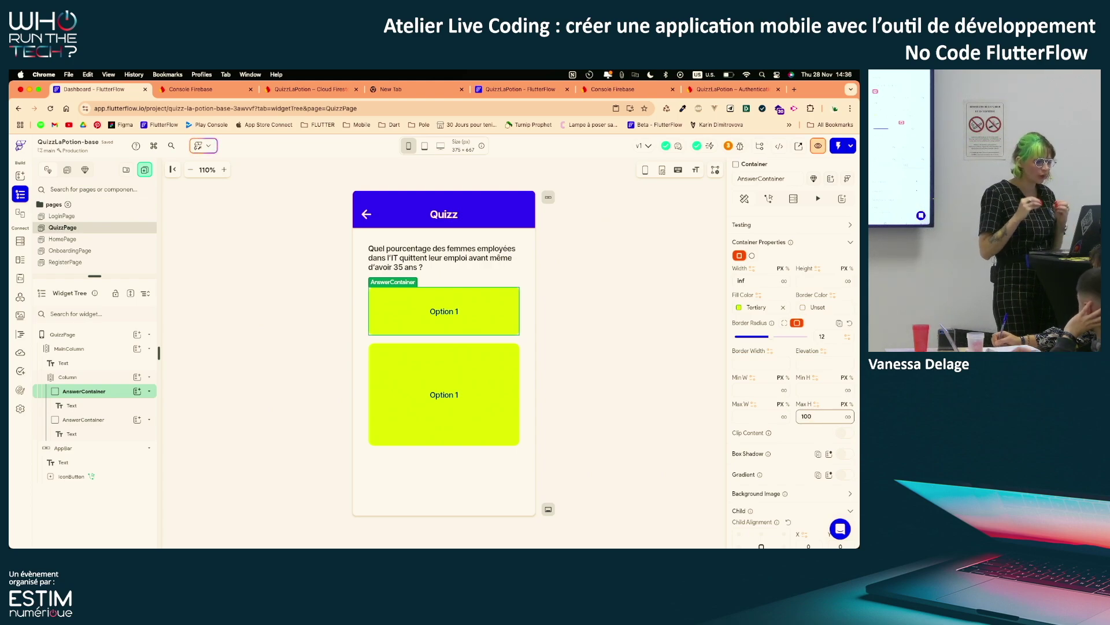
# Delete the stray copy and duplicate the AnswerContainer until five appear
pyautogui.click(107, 424)
pyautogui.press('BackSpace')
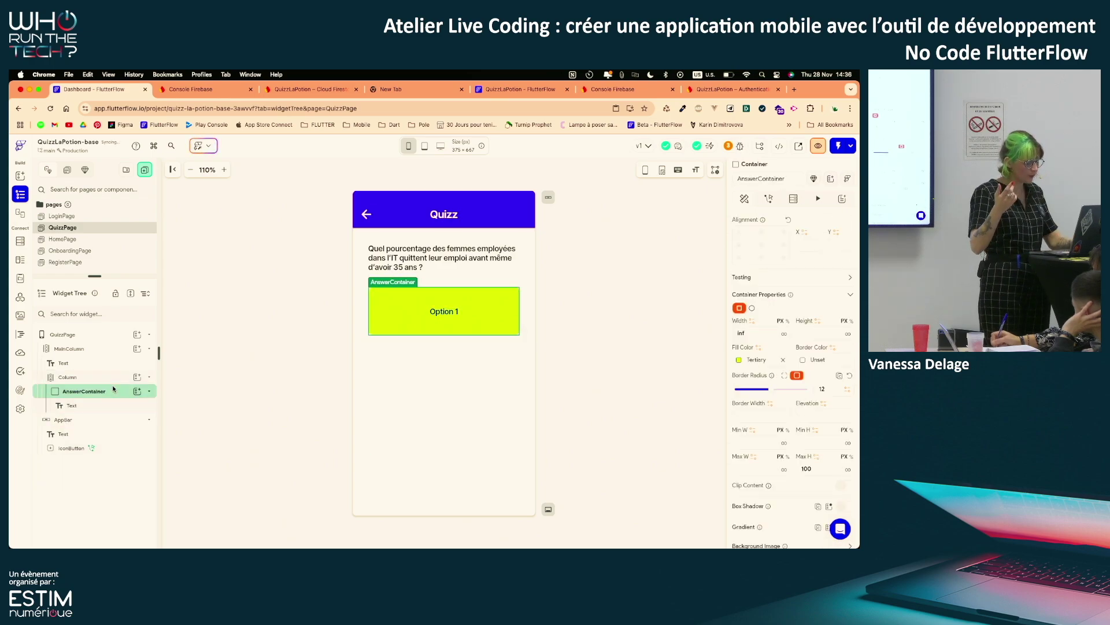
pyautogui.press('super+d')
pyautogui.press('super+d')
pyautogui.press('super+d')
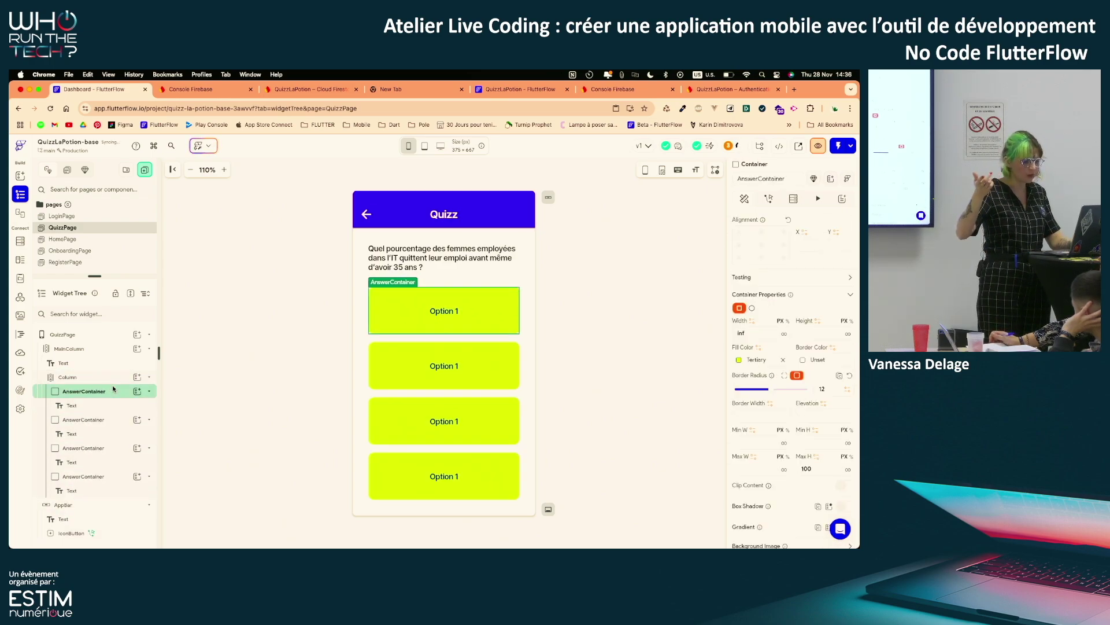
pyautogui.press('super+d')
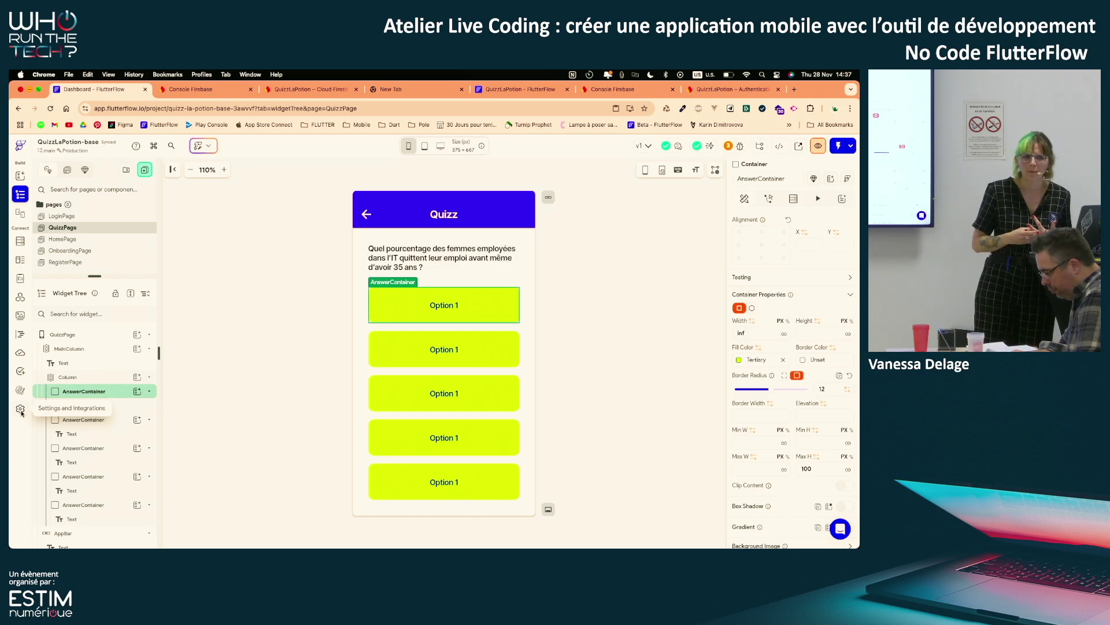
# Preview QuizzPage on the 428×926 iPhone 13 Pro Max and open App Settings
pyautogui.click(409, 146)
pyautogui.click(433, 215)
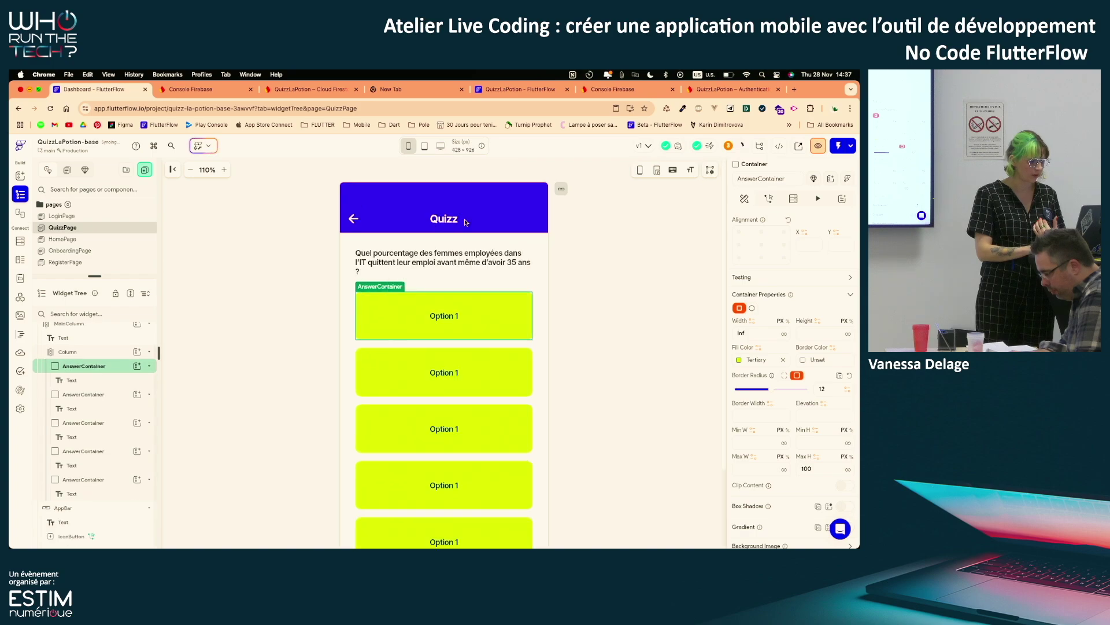
pyautogui.scroll(-3, 555, 411)
pyautogui.scroll(2, 579, 427)
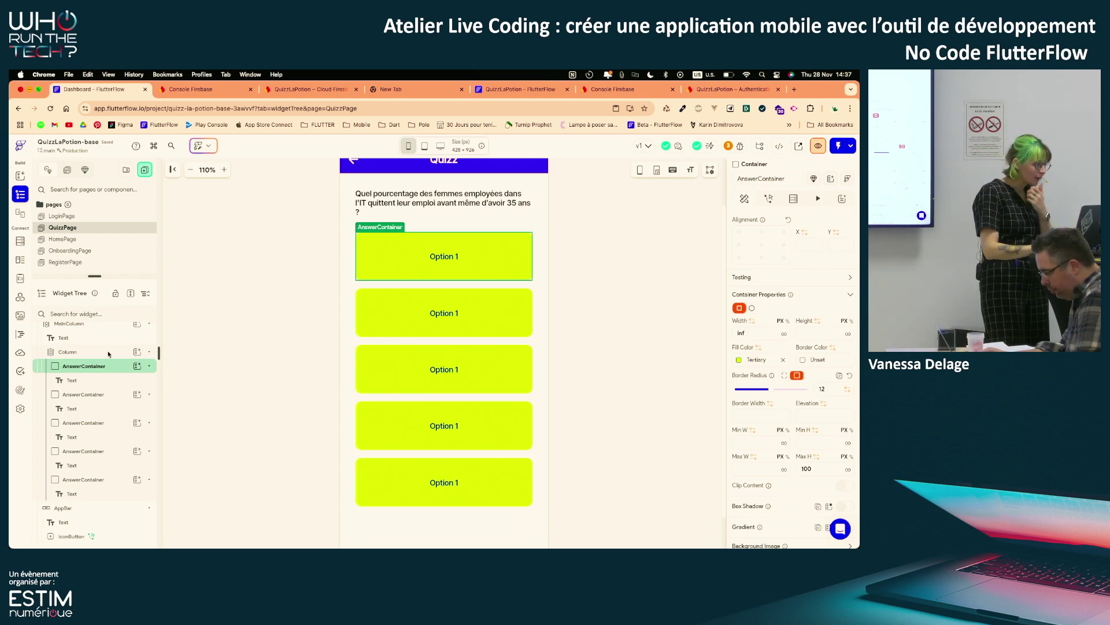
pyautogui.click(23, 409)
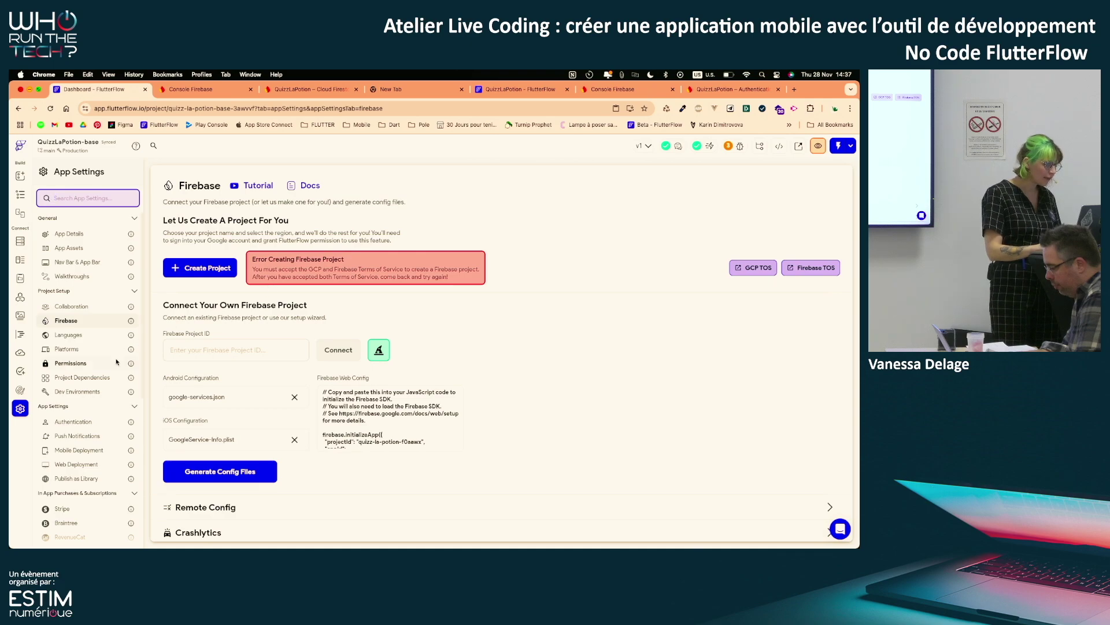
# Check the Initial Page in App Details, then view Authentication with Firebase enabled
pyautogui.scroll(-1, 69, 347)
pyautogui.scroll(1, 95, 236)
pyautogui.click(91, 229)
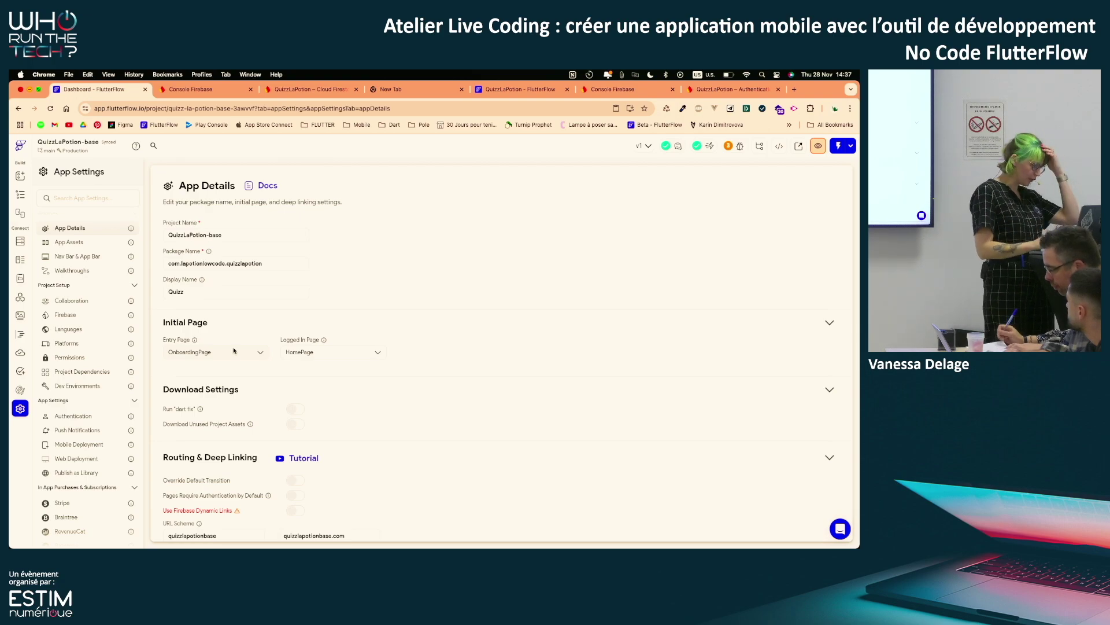
pyautogui.scroll(-1, 92, 399)
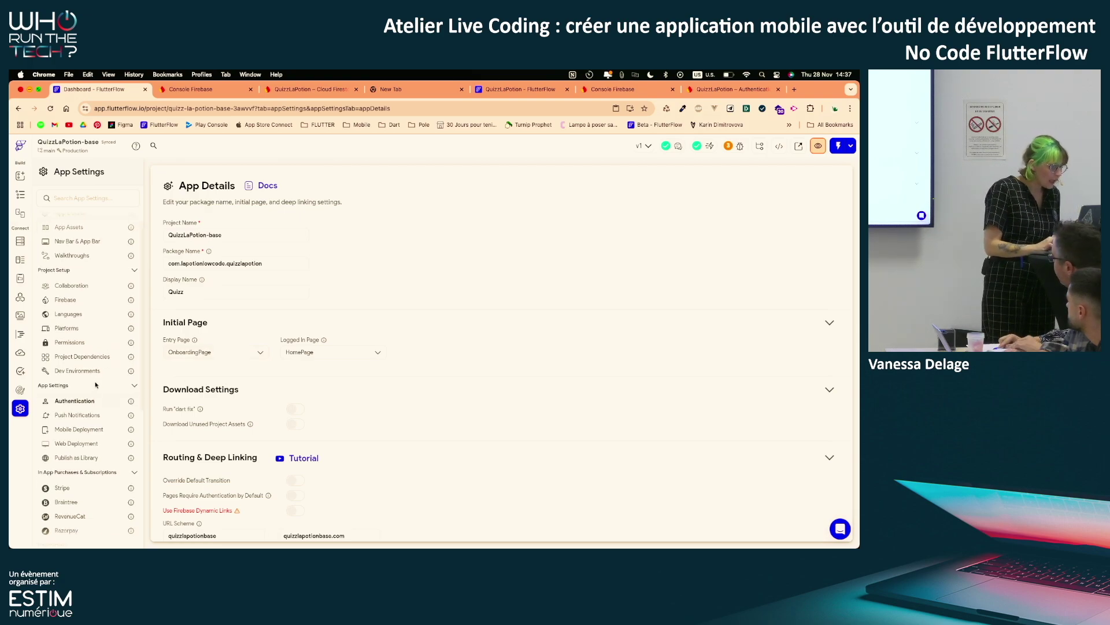
pyautogui.click(82, 403)
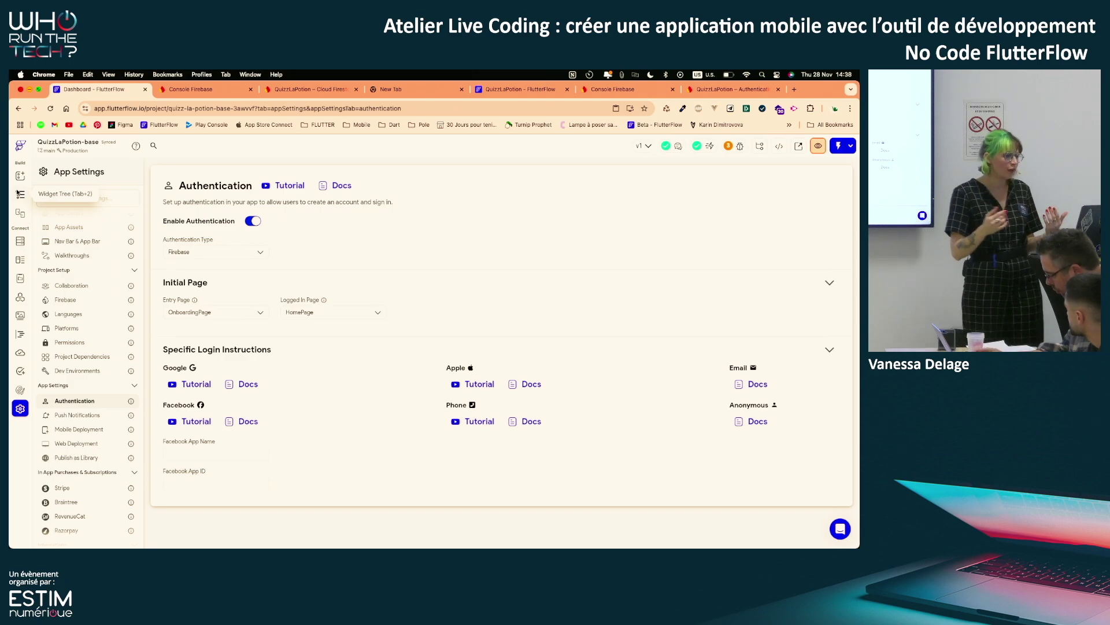
# Launch Test Mode, then return to the editor's Widget Tree for QuizzPage
pyautogui.click(839, 148)
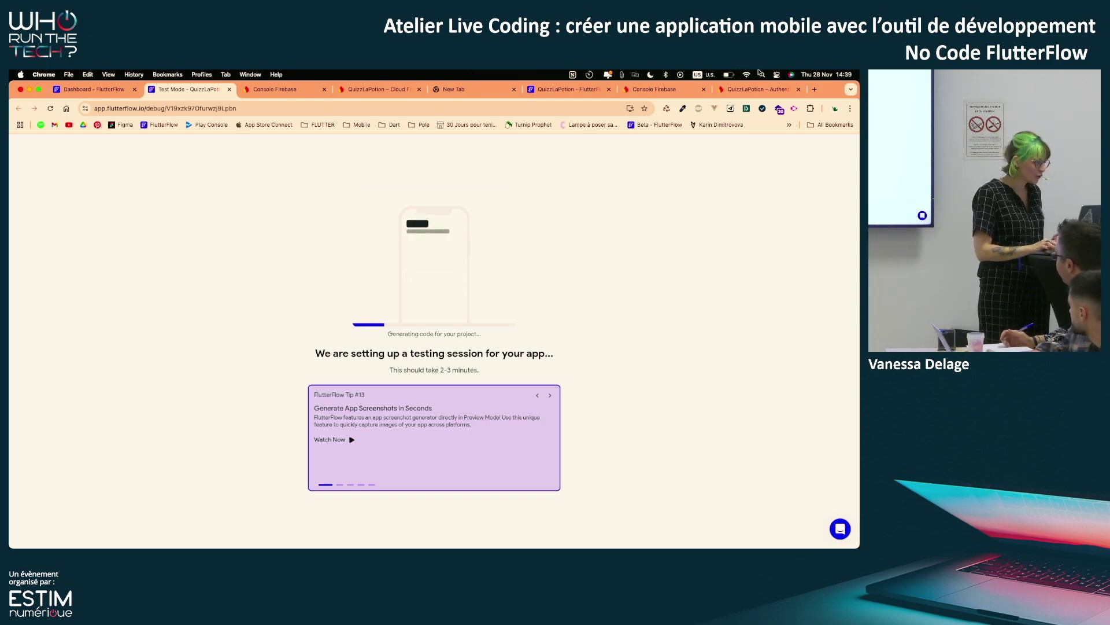
pyautogui.click(96, 89)
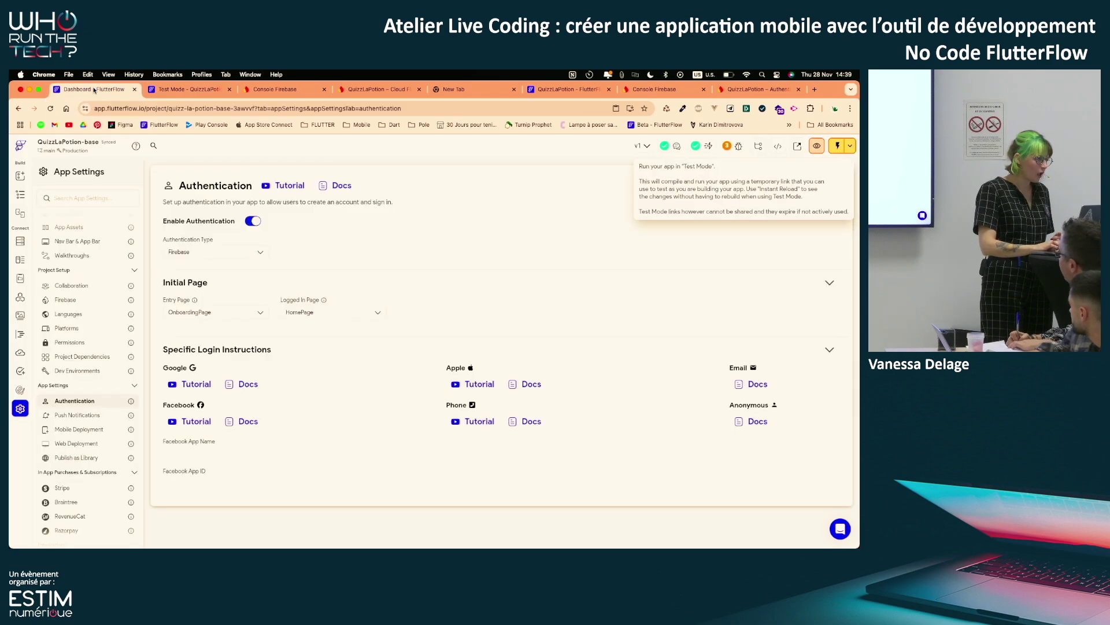
pyautogui.click(21, 195)
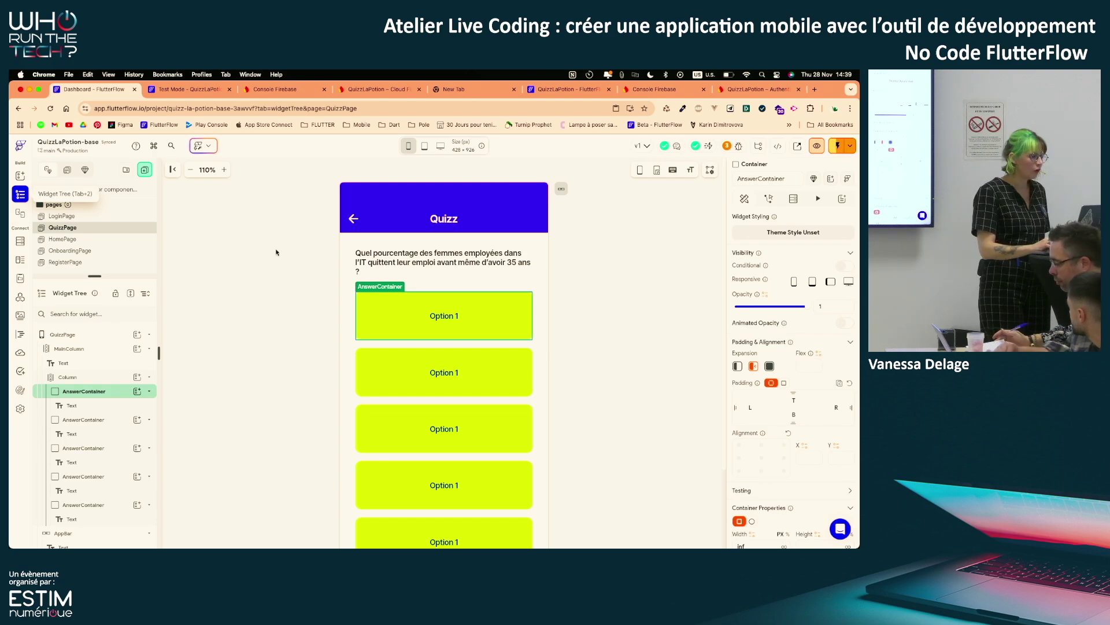
# Scroll the QuizzPage canvas and zoom the phone preview out two steps
pyautogui.scroll(-3, 554, 382)
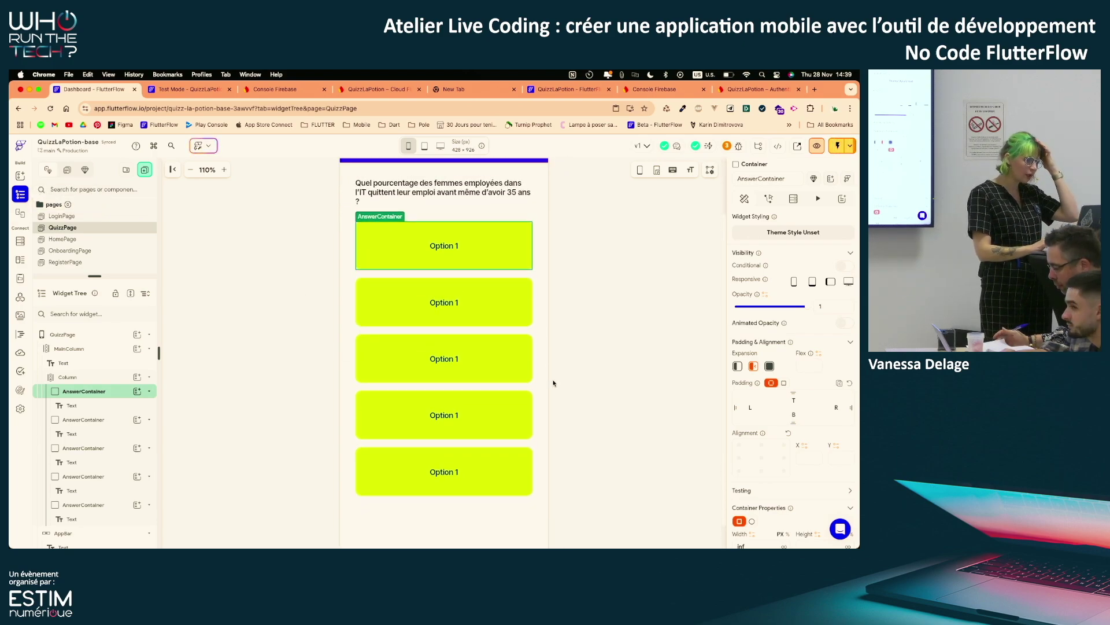
pyautogui.scroll(2, 391, 317)
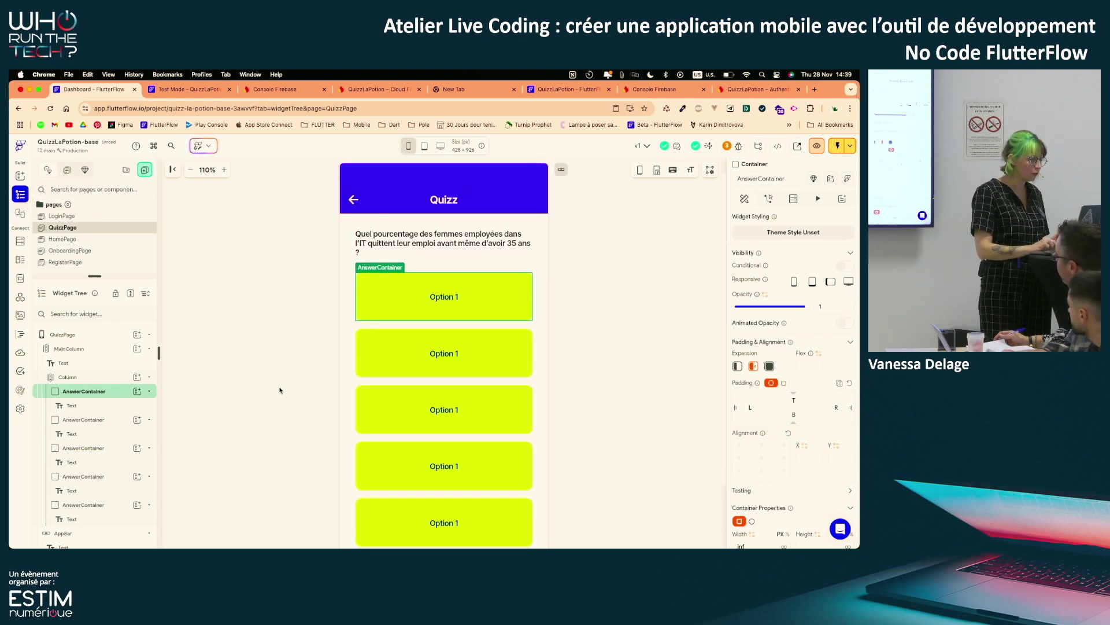
pyautogui.scroll(-2, 279, 390)
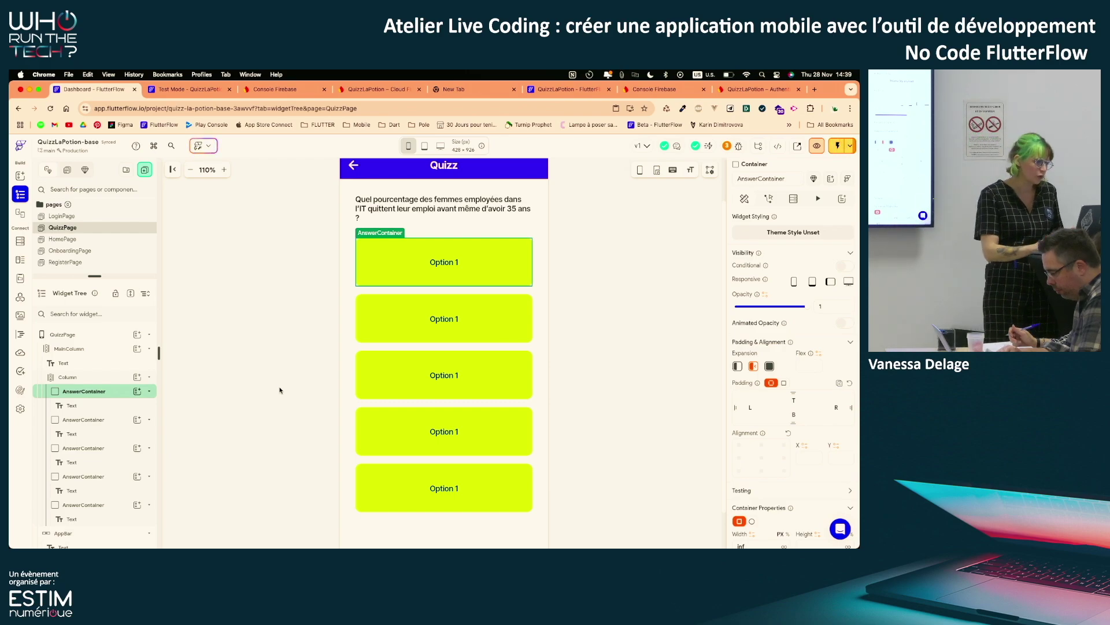
pyautogui.click(191, 169)
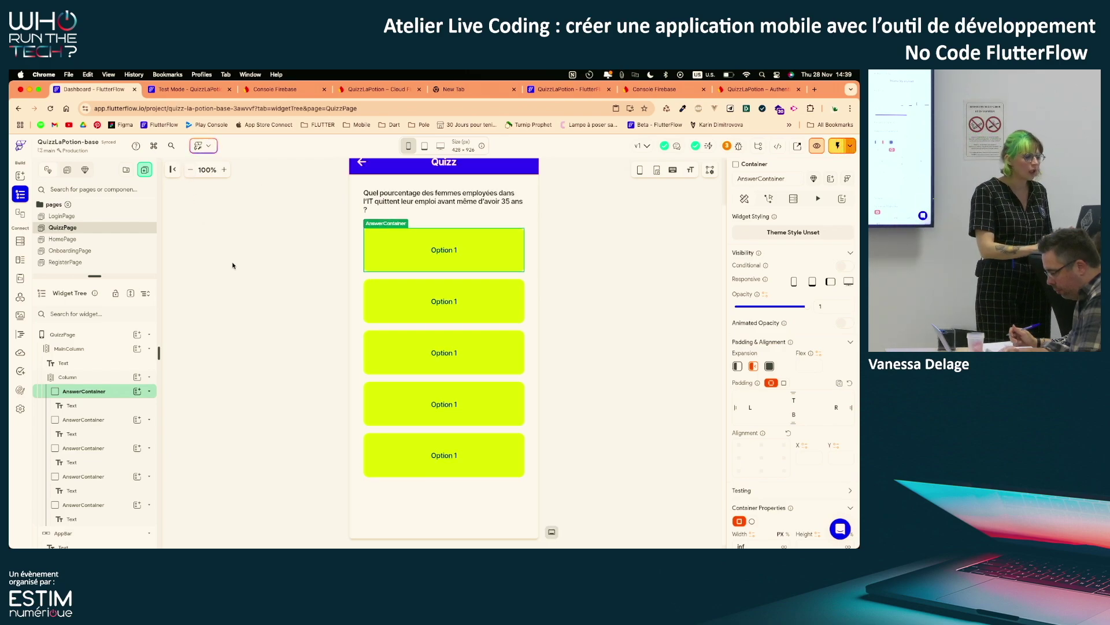
pyautogui.click(194, 169)
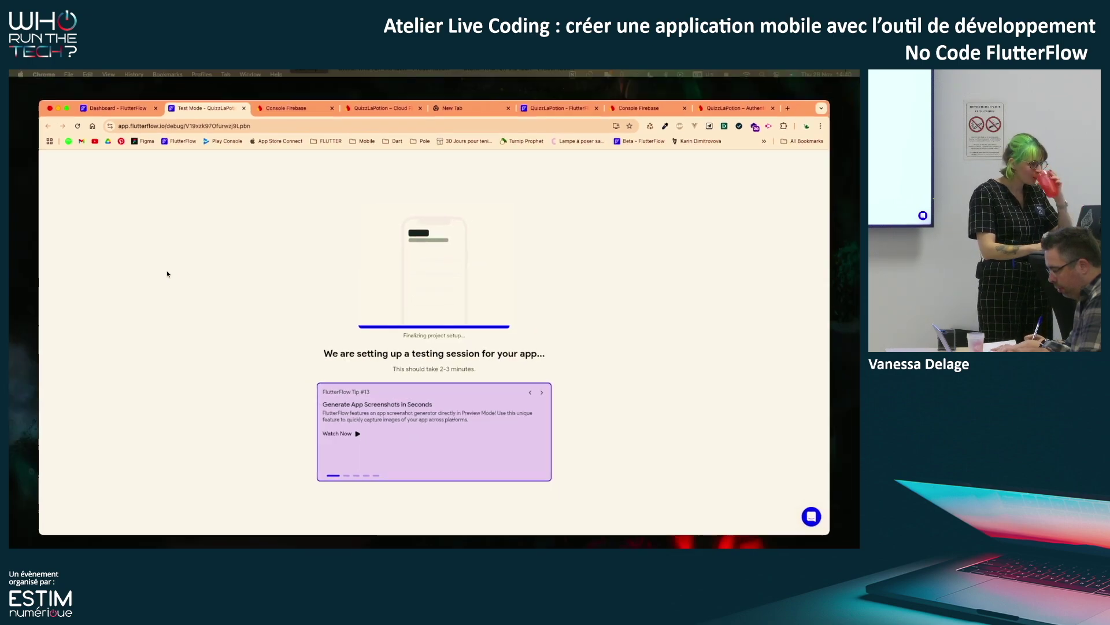
# Switch to the Canva slides desktop and open the Présenter options
pyautogui.hotkey('ctrl', 'Up')
pyautogui.click(473, 106)
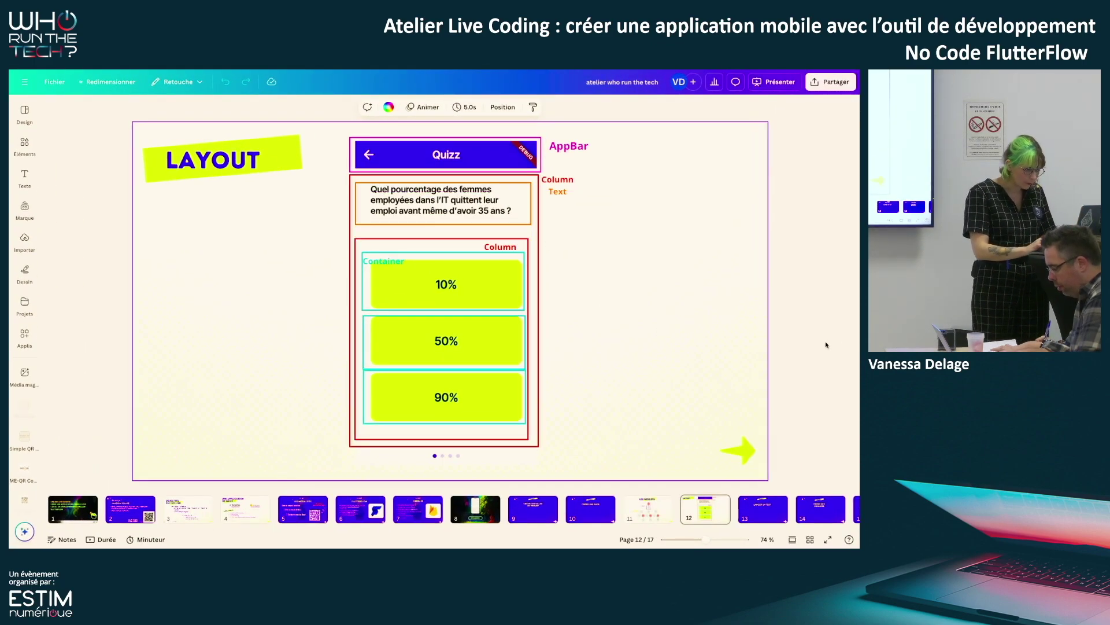
pyautogui.hotkey('ctrl', 'Up')
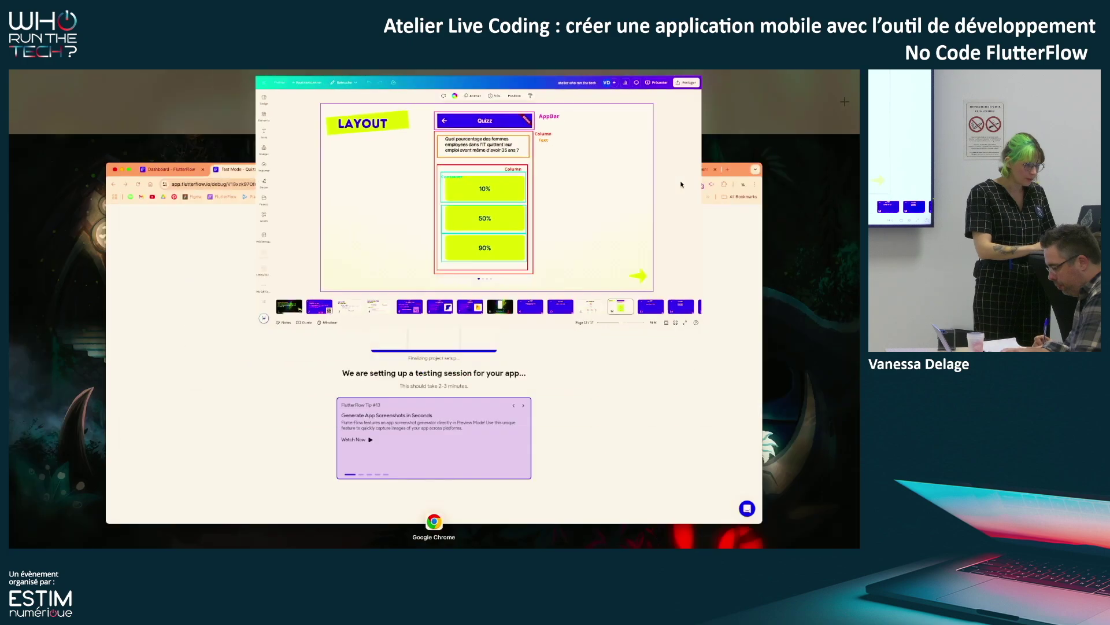
pyautogui.click(429, 102)
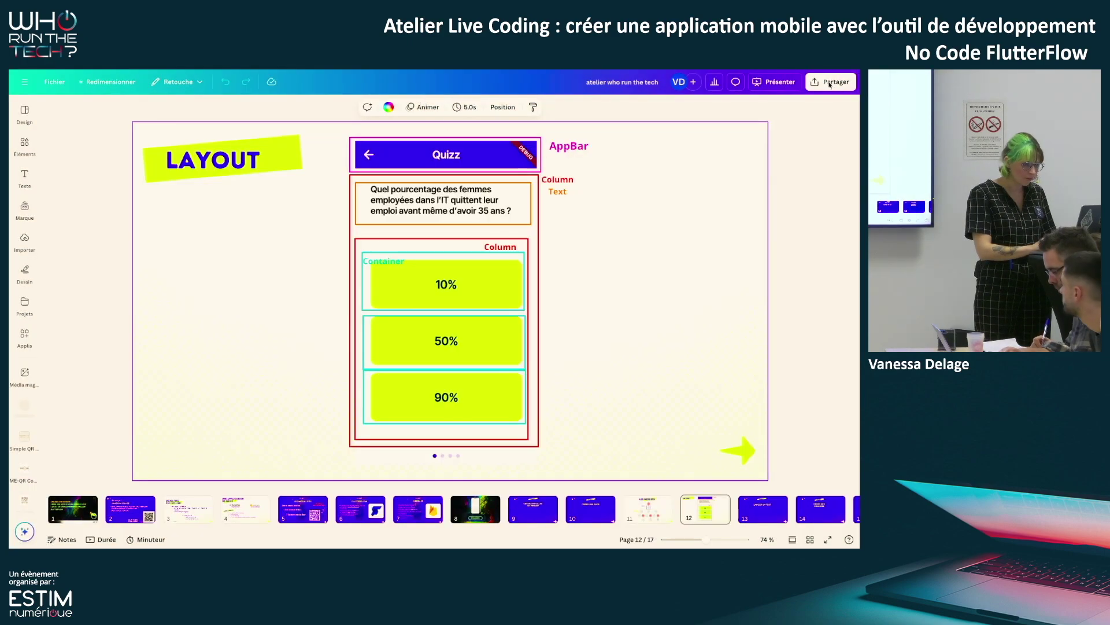
pyautogui.click(847, 81)
pyautogui.click(774, 82)
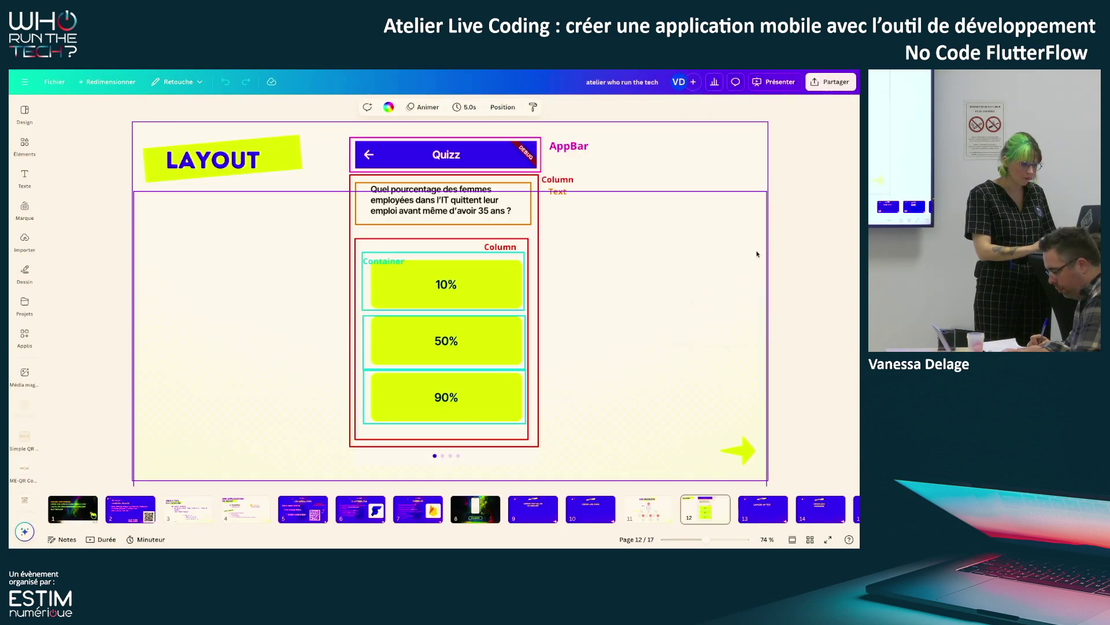
pyautogui.click(773, 82)
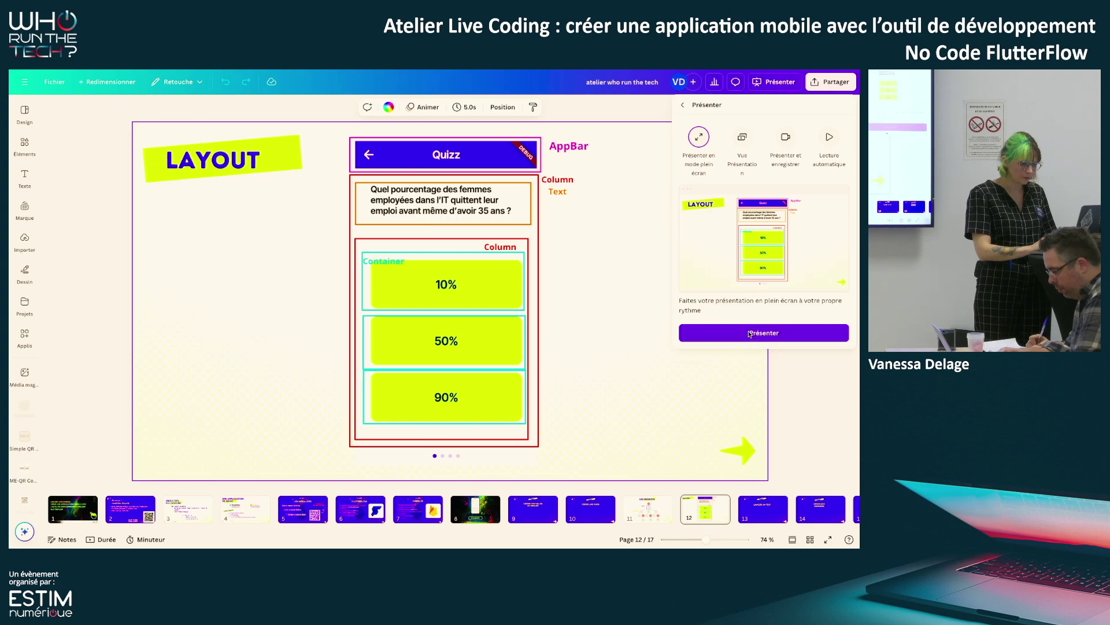
# Present full screen up to 'Étape 3 – Lancer un test', then bring up Mission Control
pyautogui.click(761, 342)
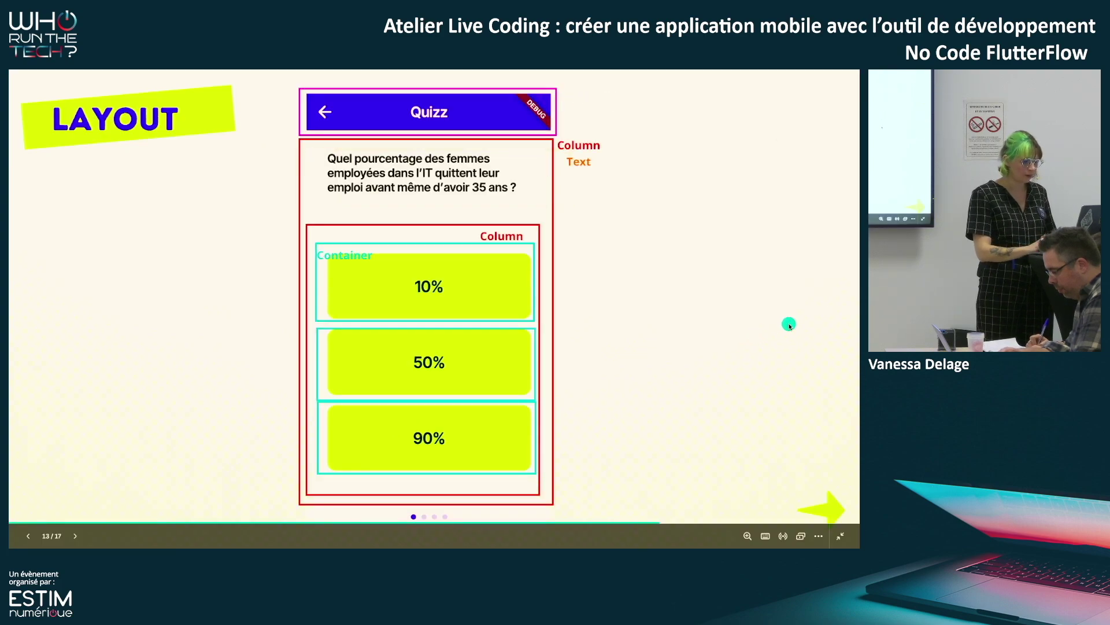
pyautogui.click(789, 324)
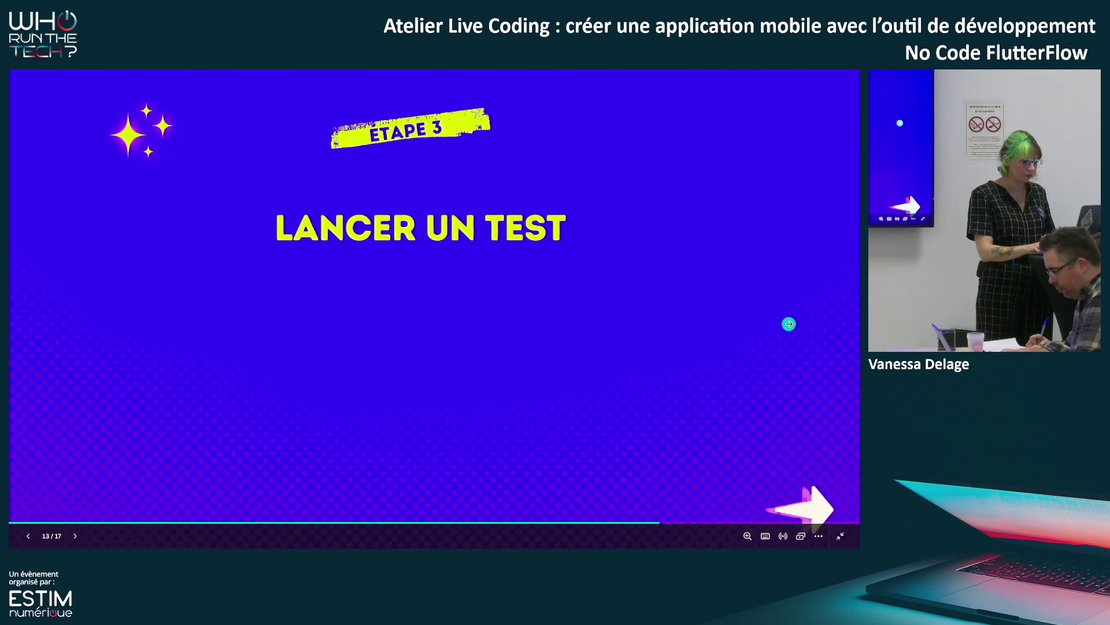
pyautogui.click(789, 324)
pyautogui.press('Left')
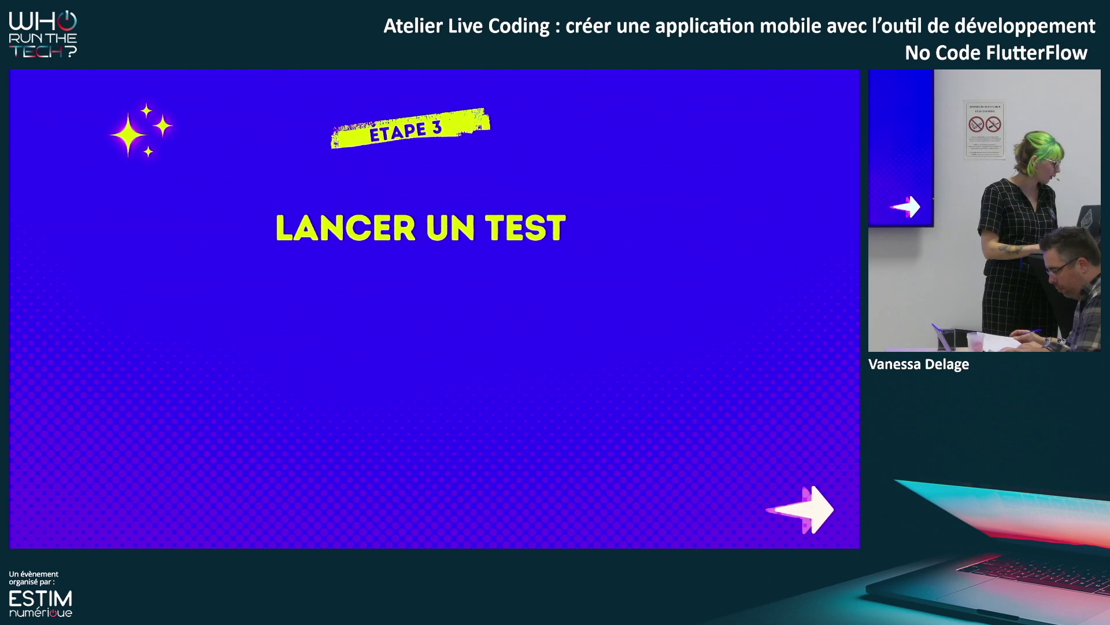
pyautogui.hotkey('ctrl', 'Up')
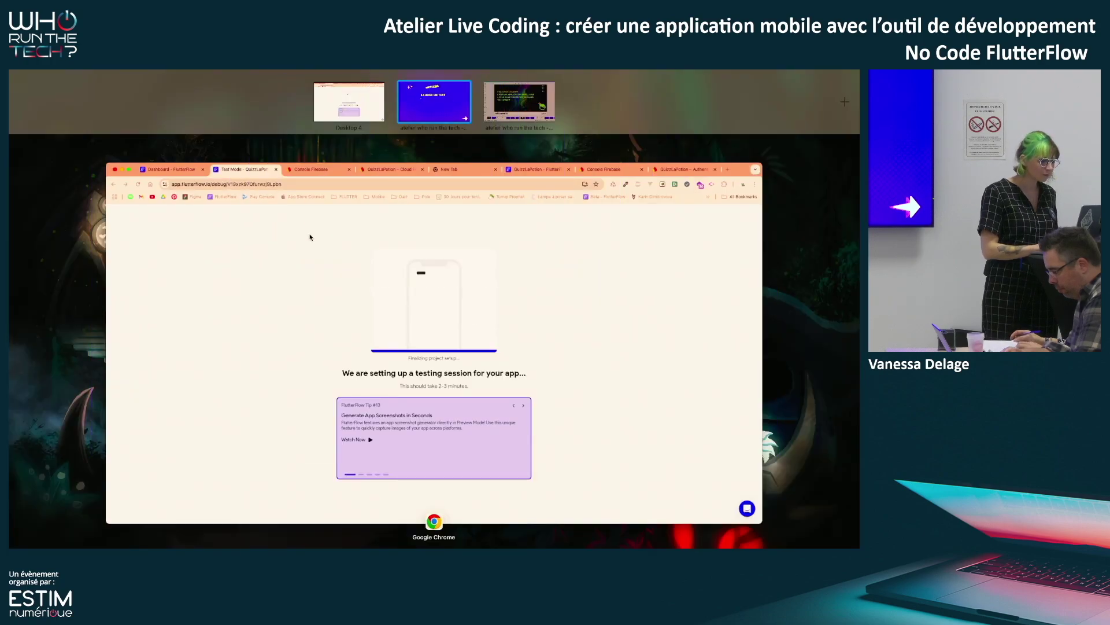
# Close the Debug Panel in Test Mode and log out of the running app
pyautogui.click(344, 182)
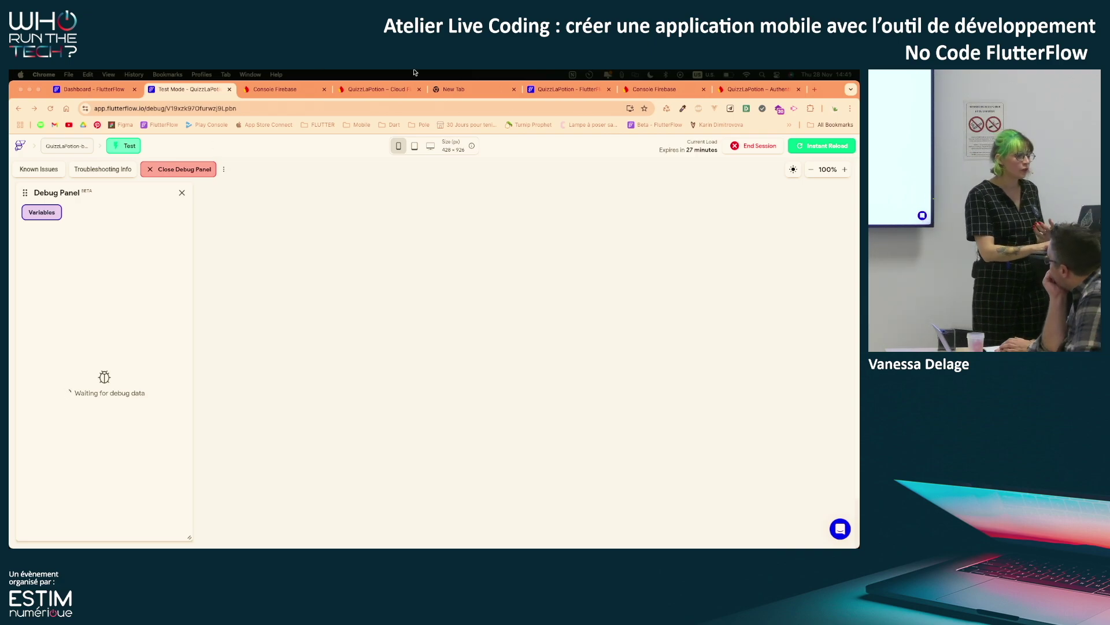
pyautogui.click(398, 146)
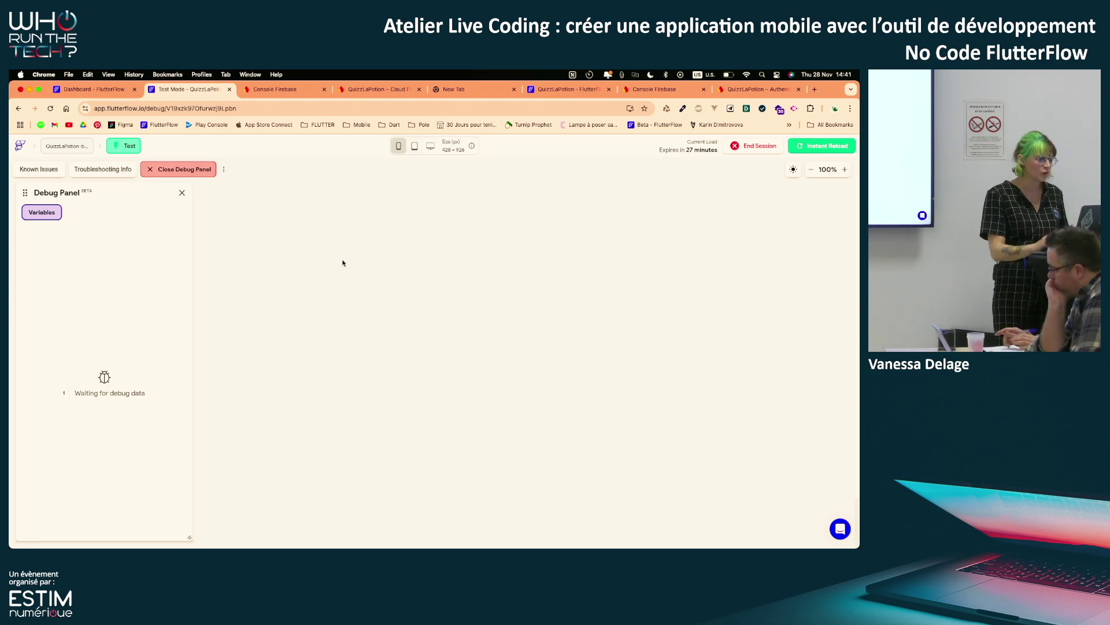
pyautogui.click(181, 193)
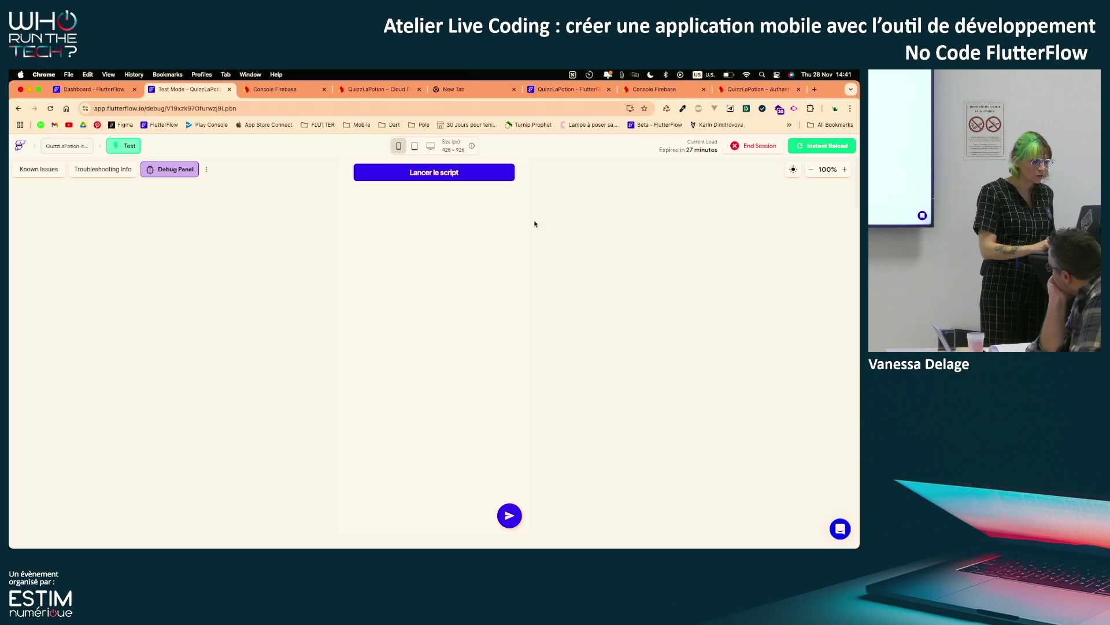
pyautogui.click(511, 198)
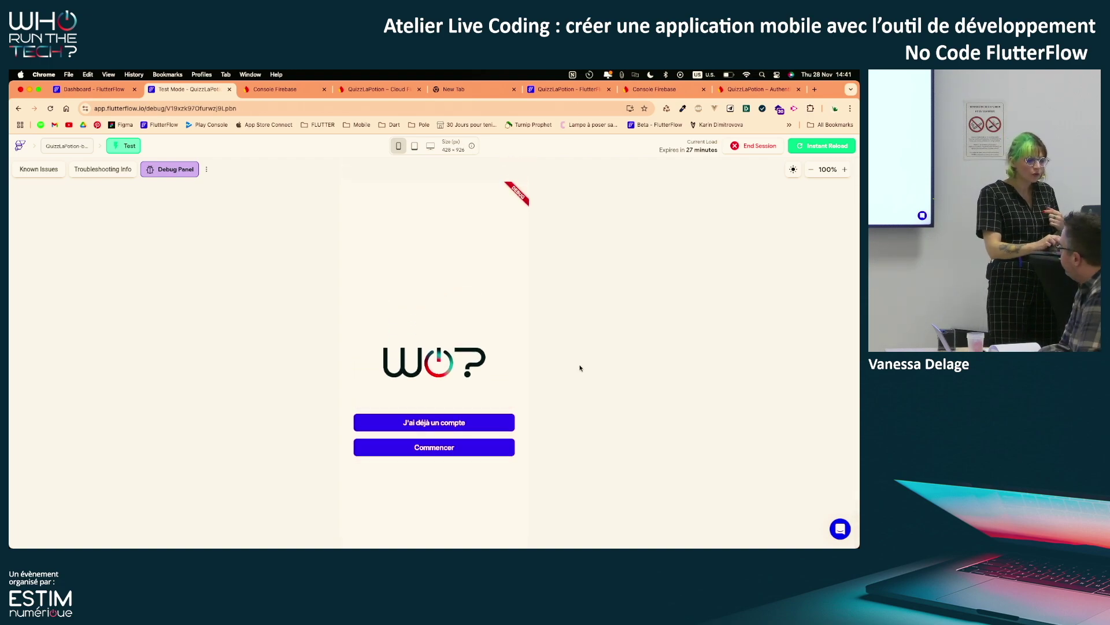
# Zoom out the test preview, glance at the login page, then open the sign-up page
pyautogui.click(810, 168)
pyautogui.click(811, 170)
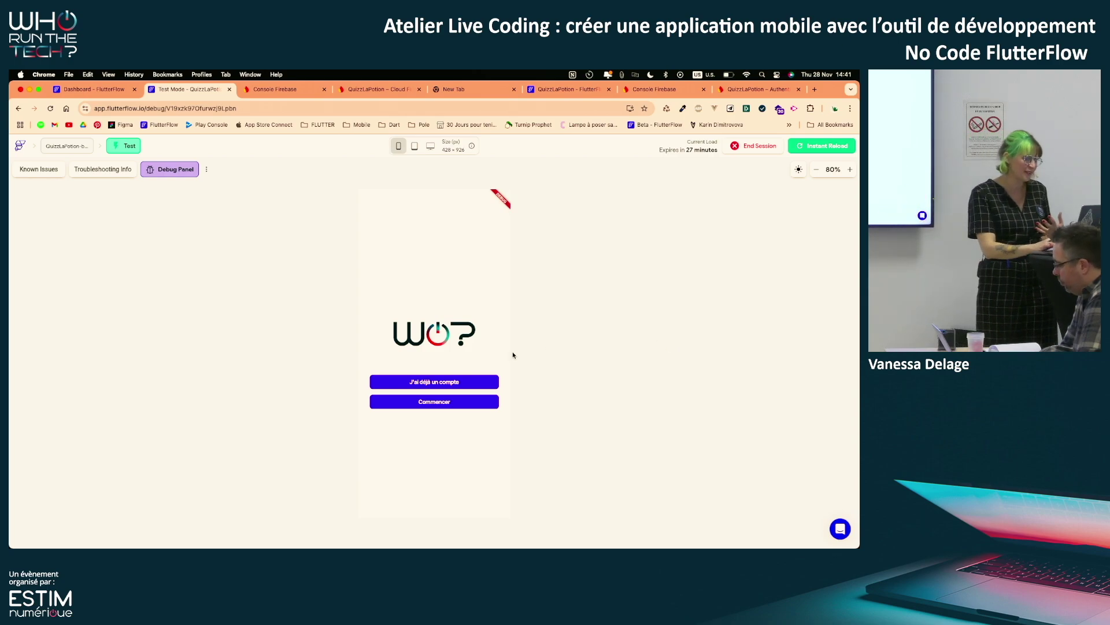
pyautogui.click(450, 383)
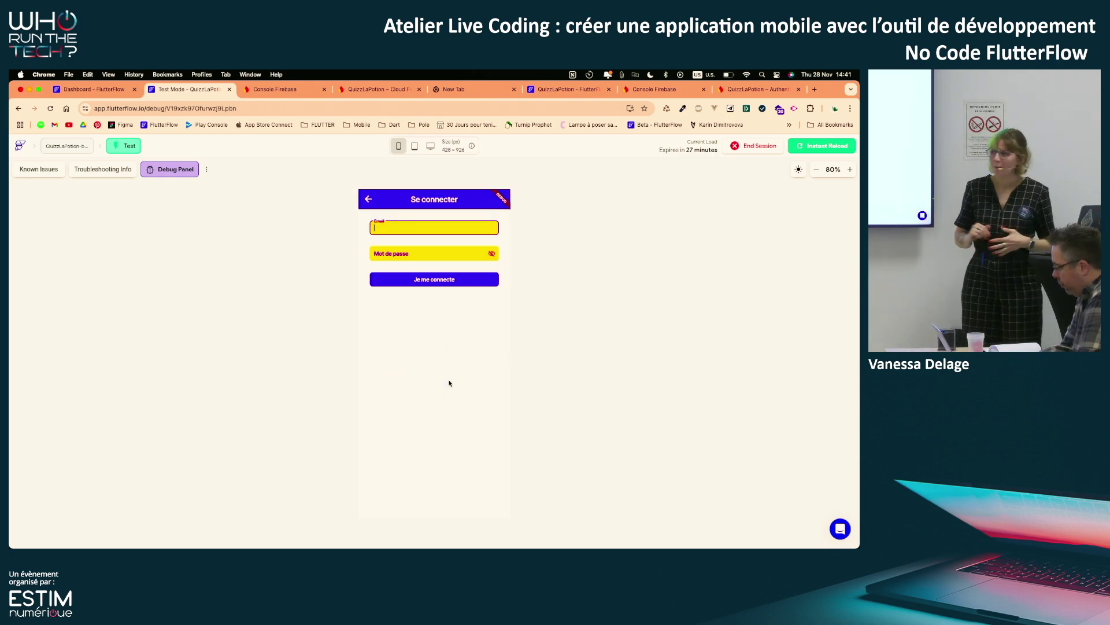
pyautogui.click(368, 199)
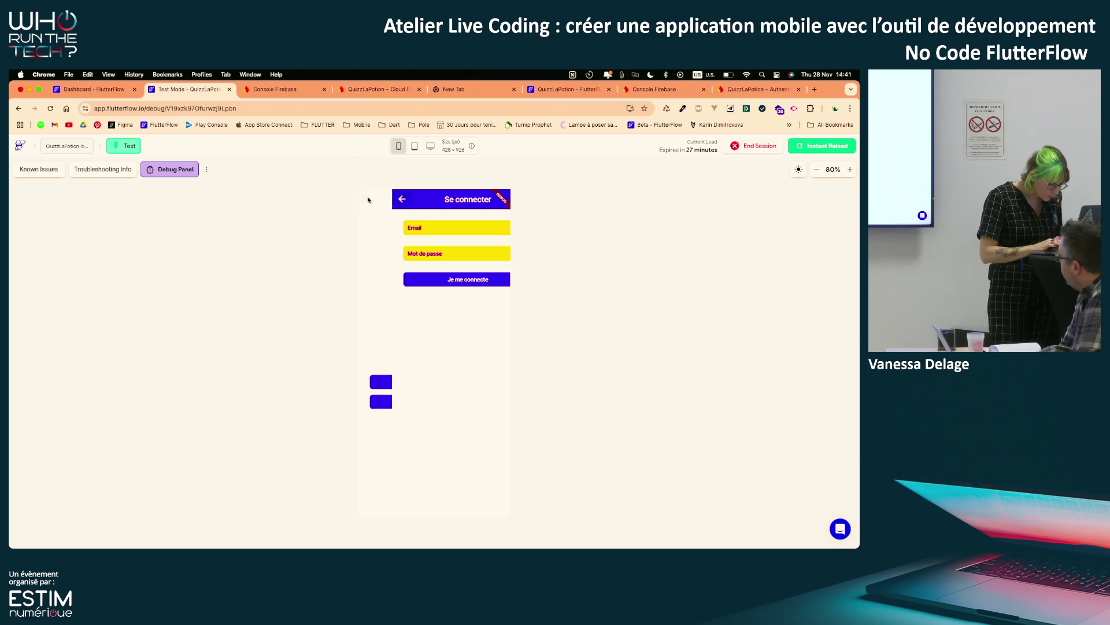
pyautogui.click(450, 401)
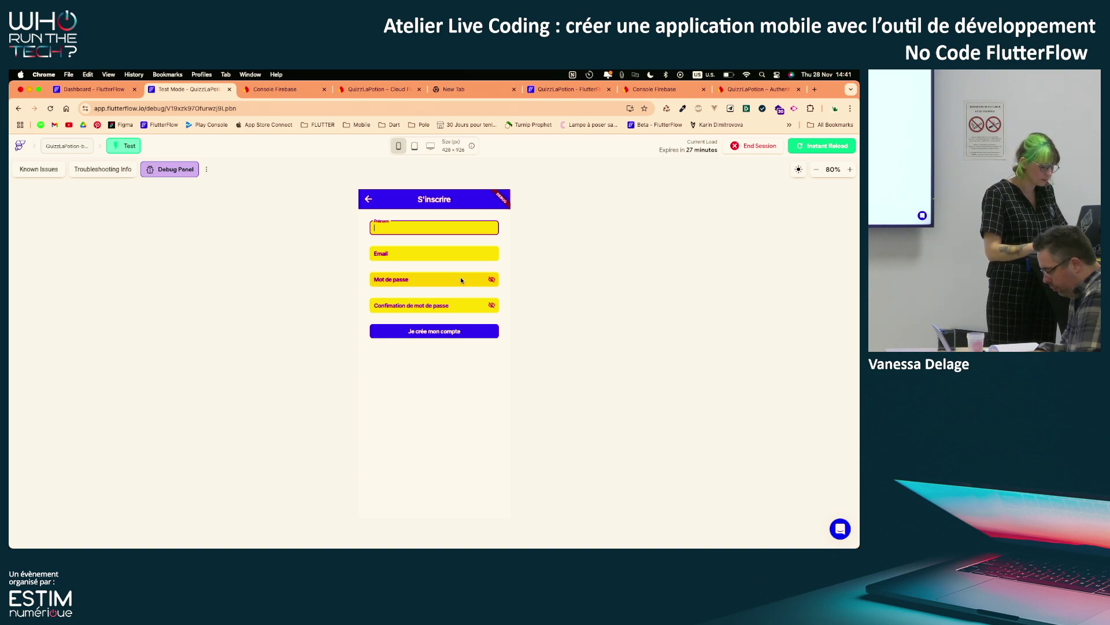
# Fill the sign-up form with a first name, an e-mail address, a password and its confirmation
pyautogui.write('w')
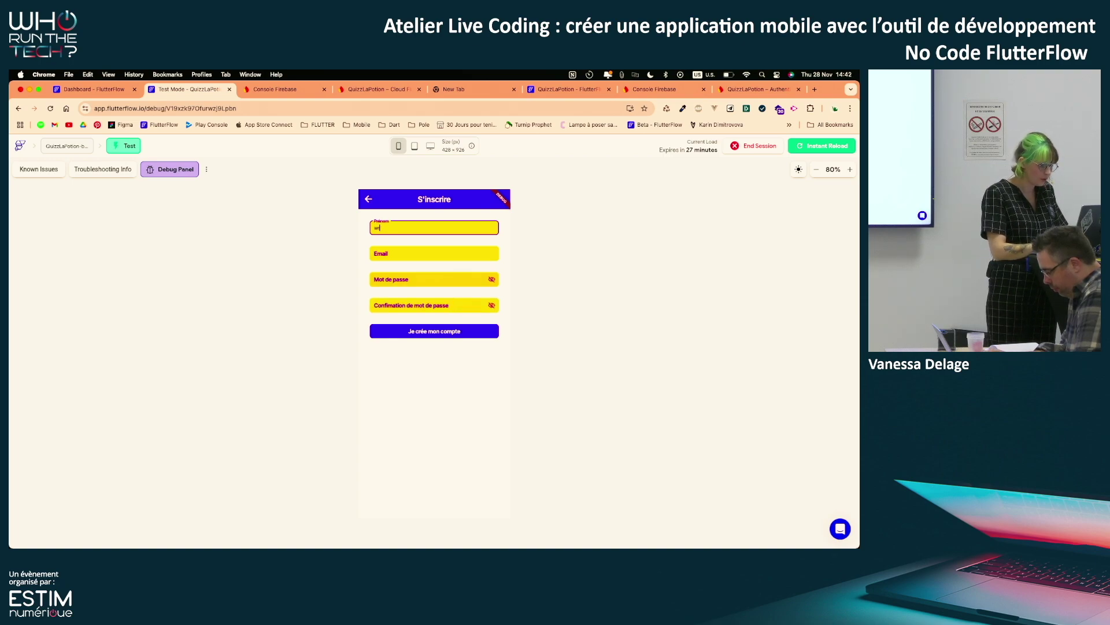
pyautogui.write('vanessa')
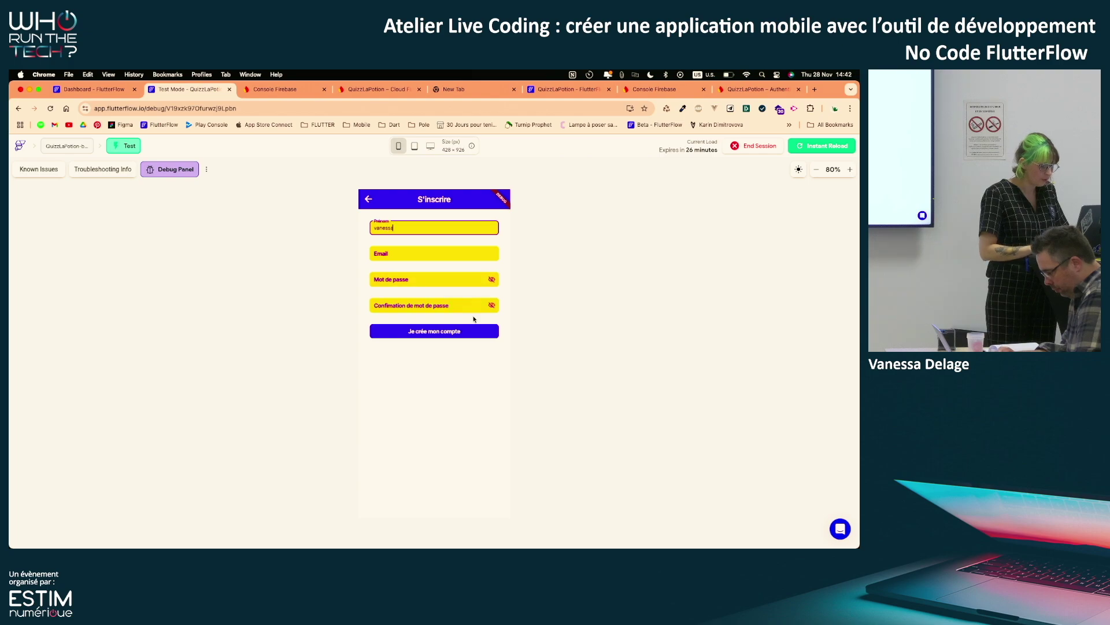
pyautogui.click(403, 253)
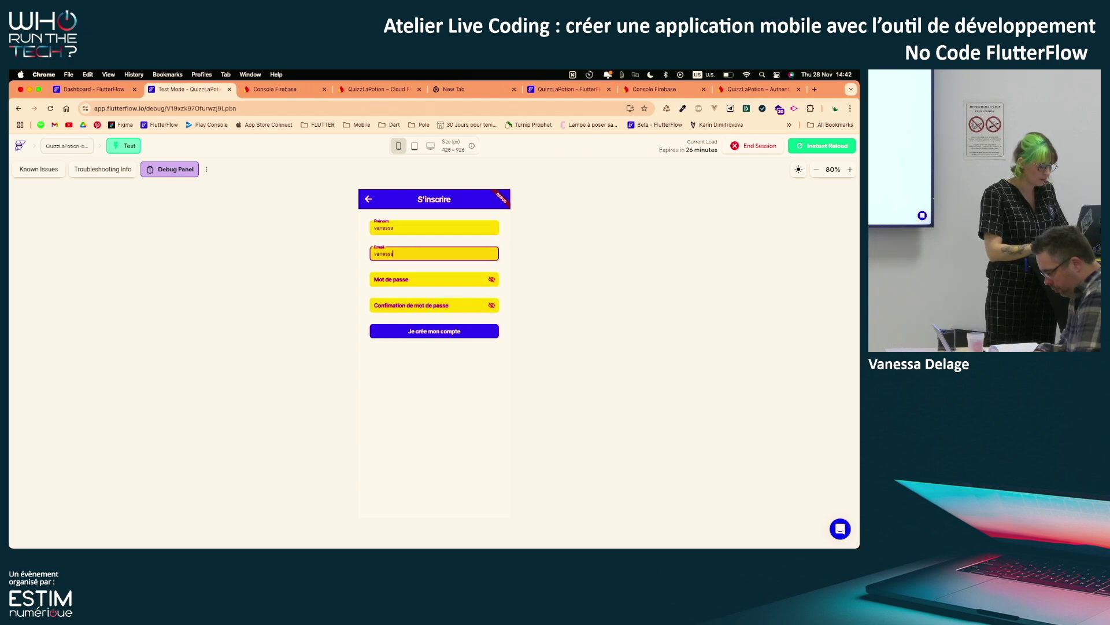
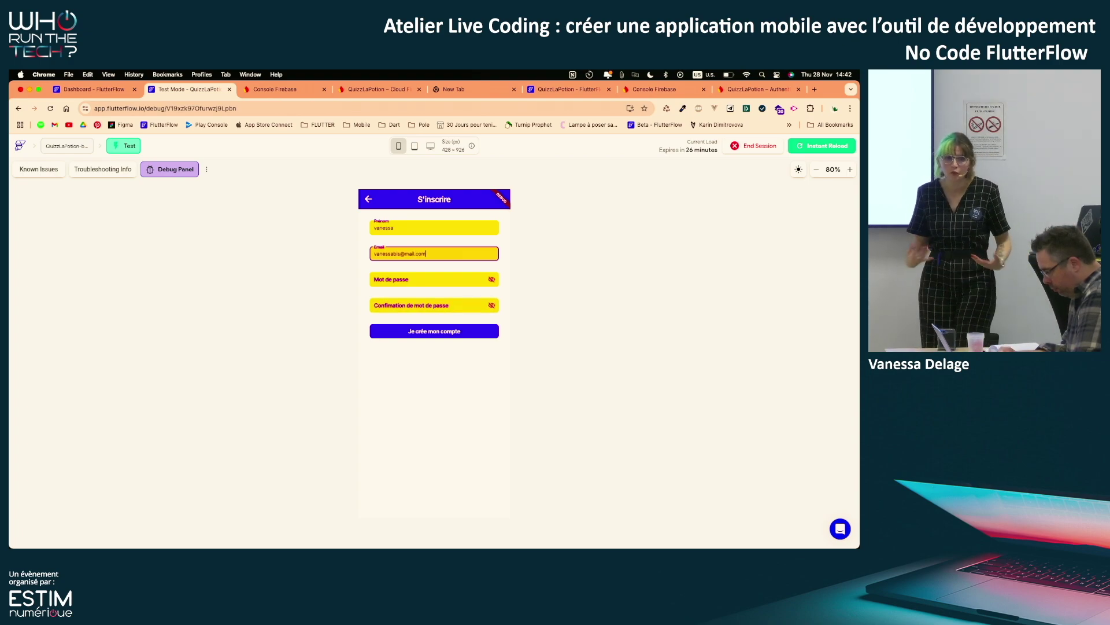
pyautogui.click(421, 284)
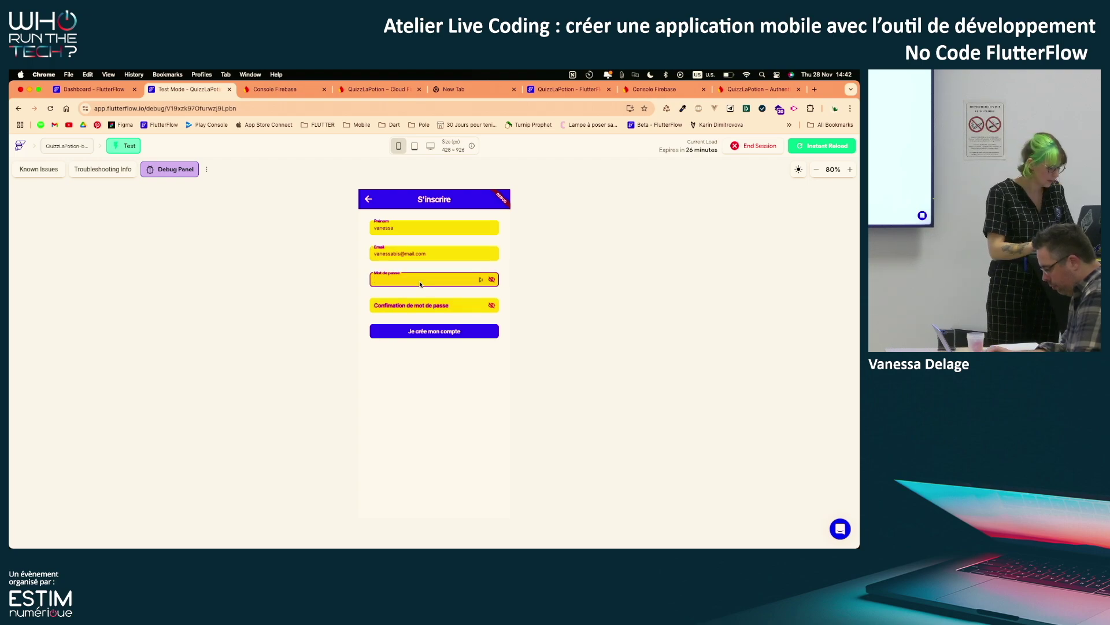
pyautogui.write('••••••••••')
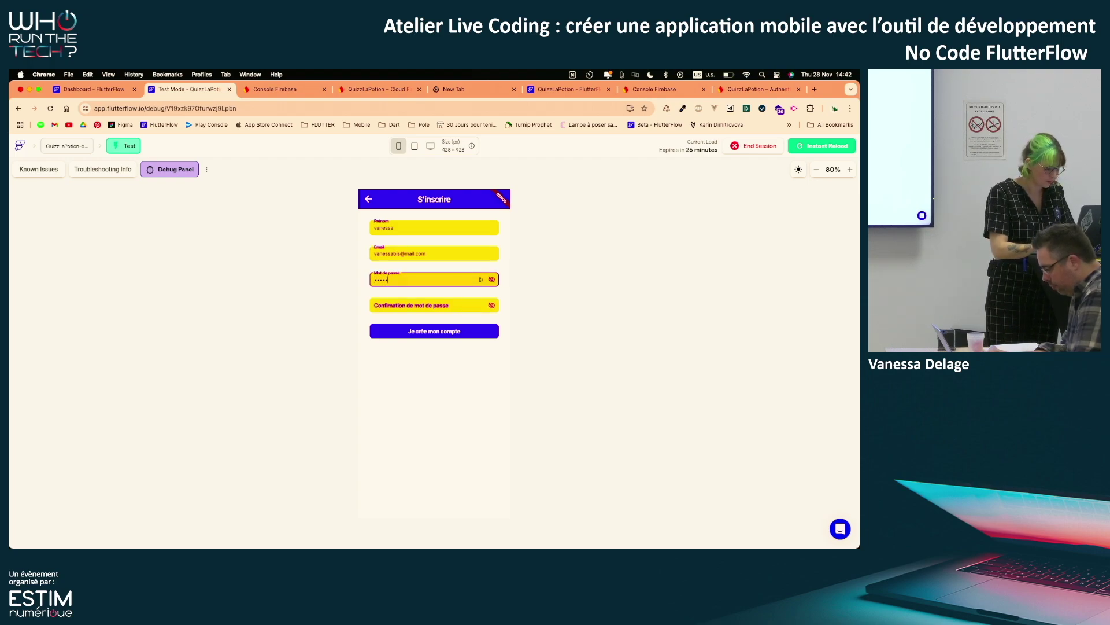
pyautogui.write('•••')
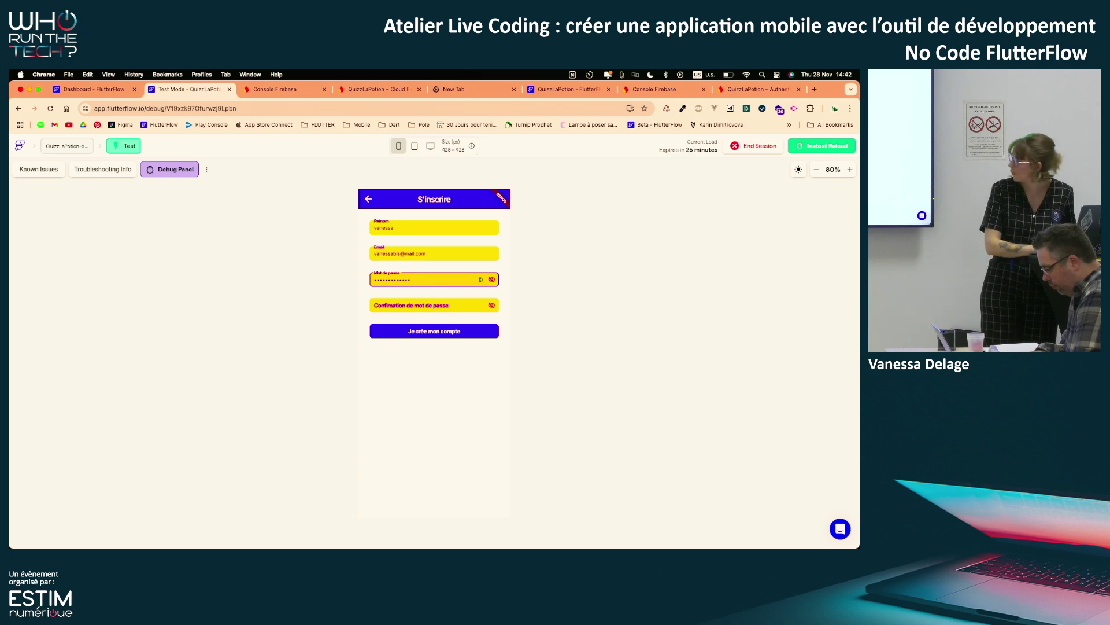
pyautogui.press('Tab')
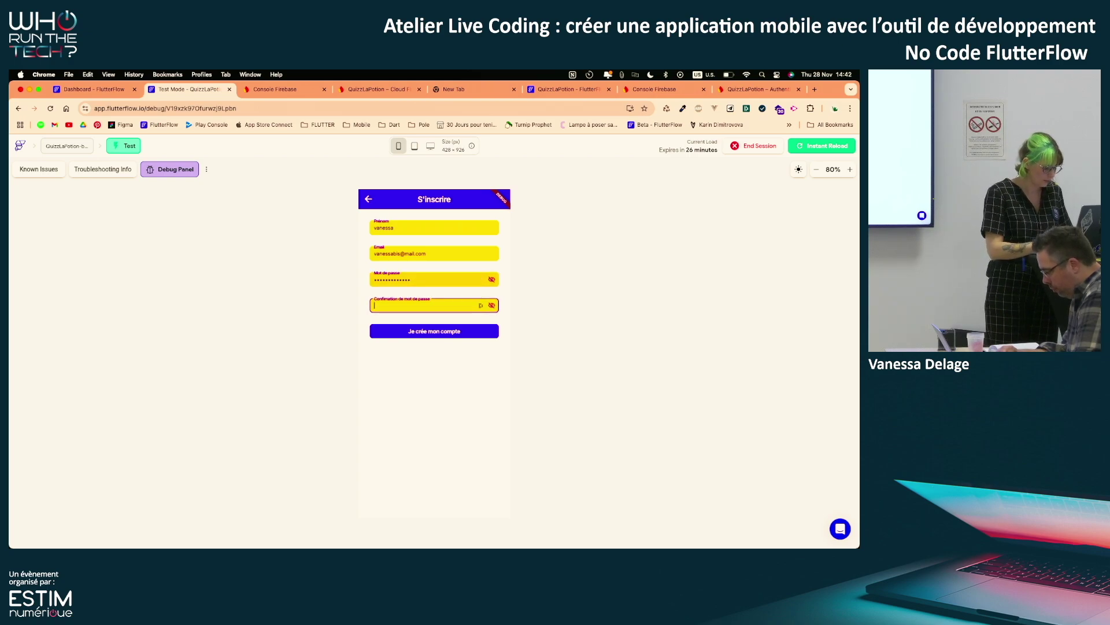
pyautogui.write('••••••••')
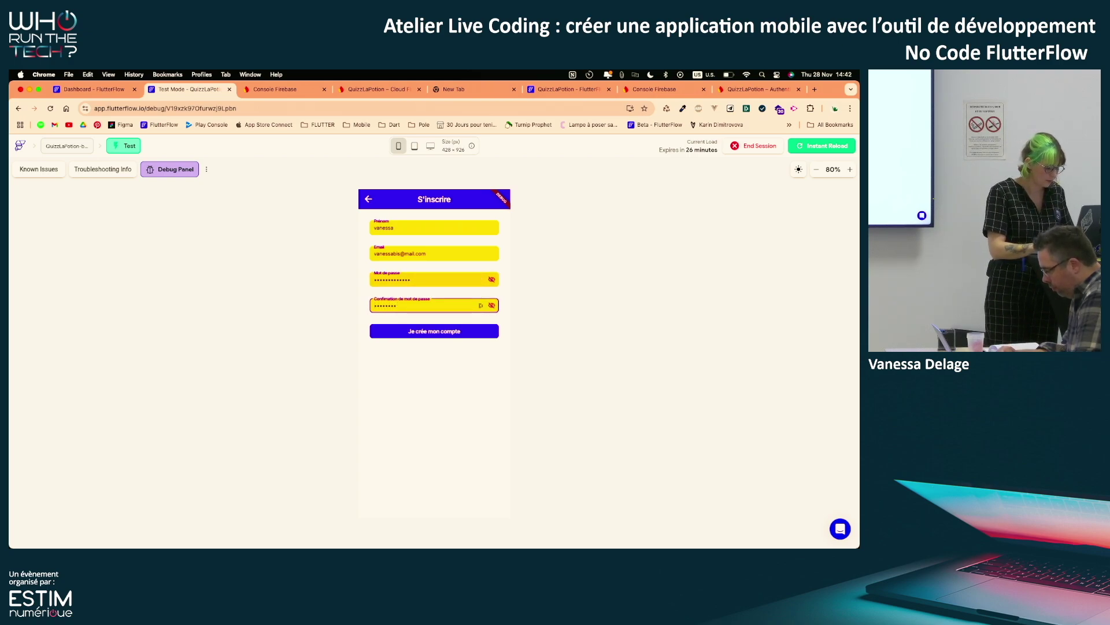
pyautogui.write('••')
# Reveal both passwords, correct the confirmation and e-mail, and submit Je crée mon compte twice
pyautogui.click(492, 305)
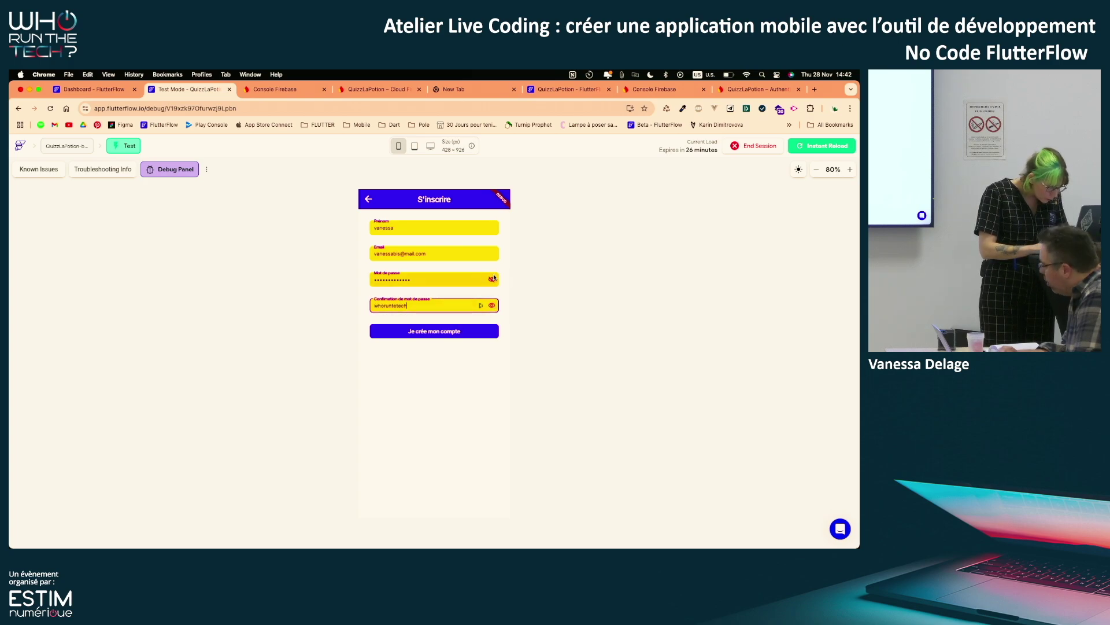
pyautogui.click(492, 280)
pyautogui.click(394, 305)
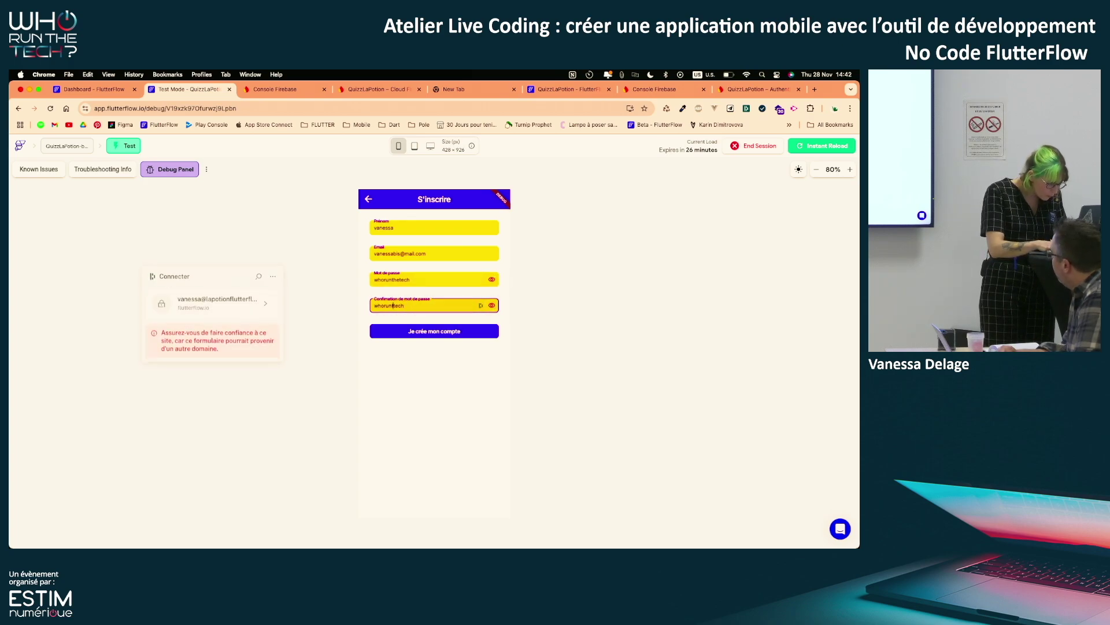
pyautogui.write('het')
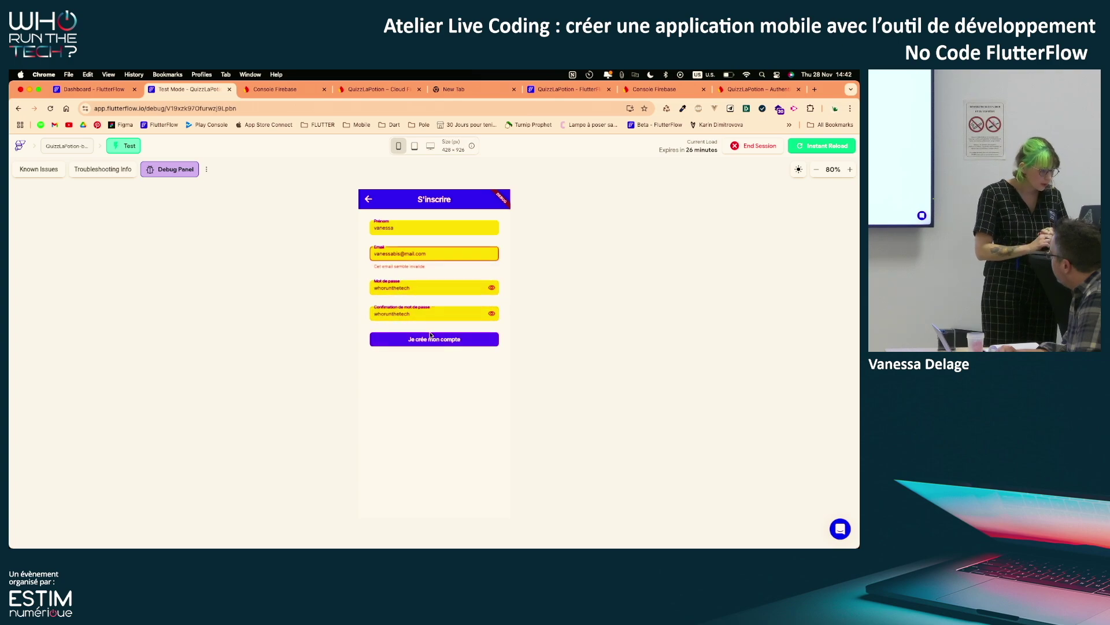
pyautogui.click(399, 256)
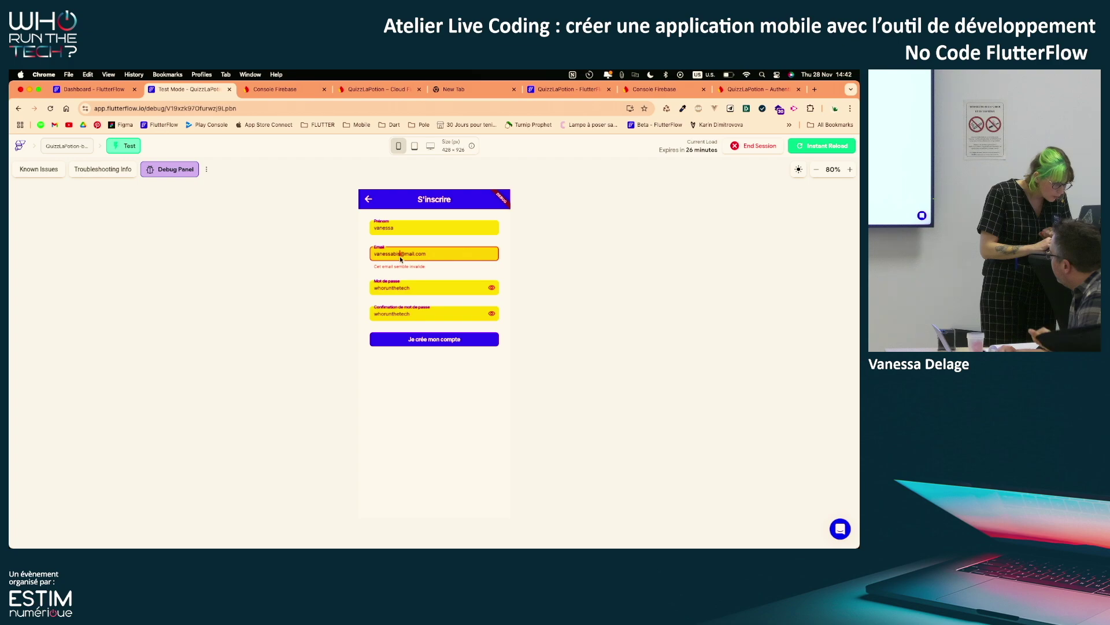
pyautogui.press('BackSpace')
pyautogui.press('BackSpace')
pyautogui.press('BackSpace')
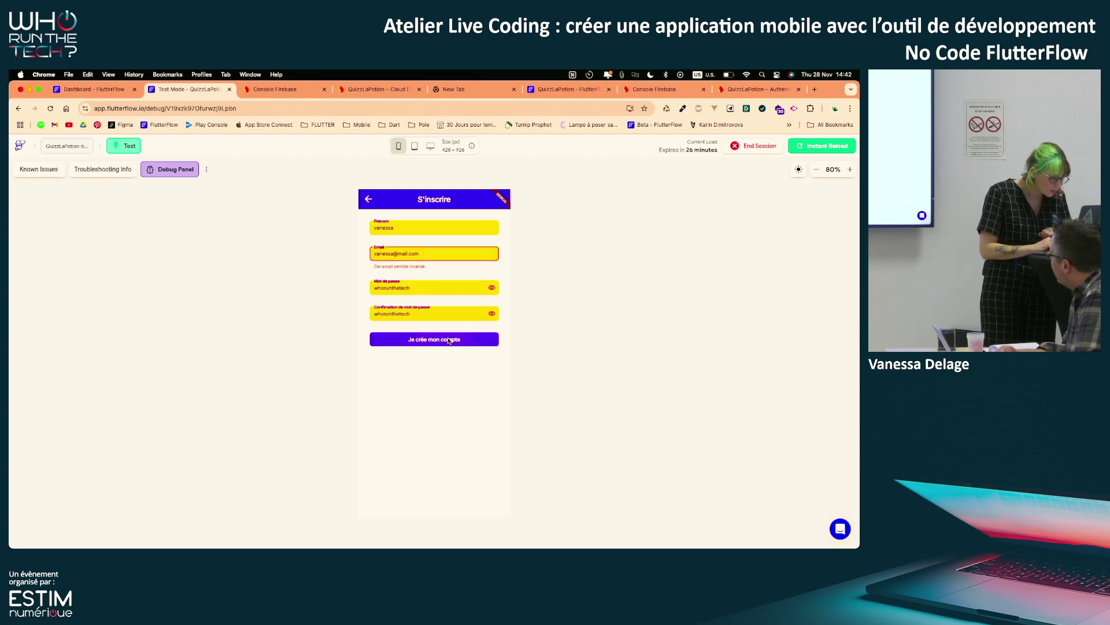
pyautogui.click(439, 341)
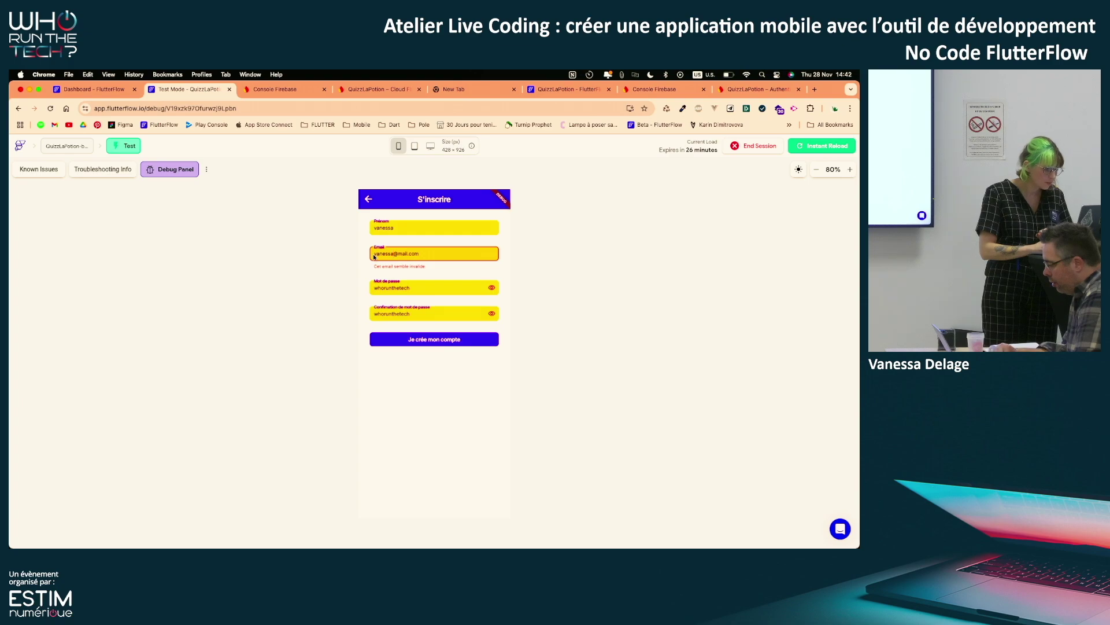
pyautogui.click(398, 255)
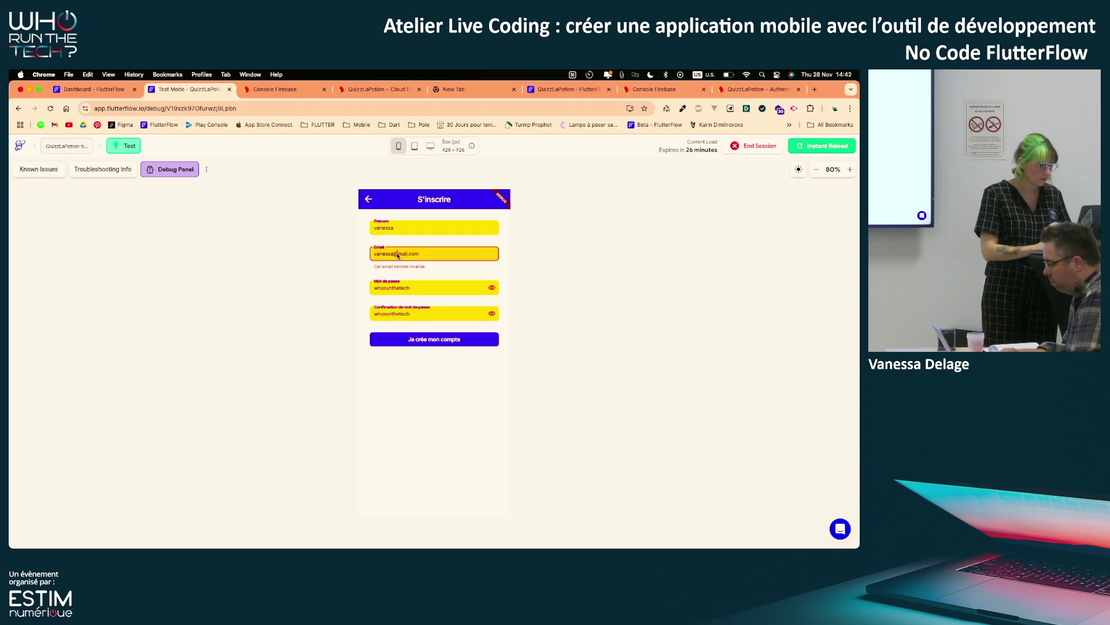
pyautogui.write('g')
pyautogui.click(443, 342)
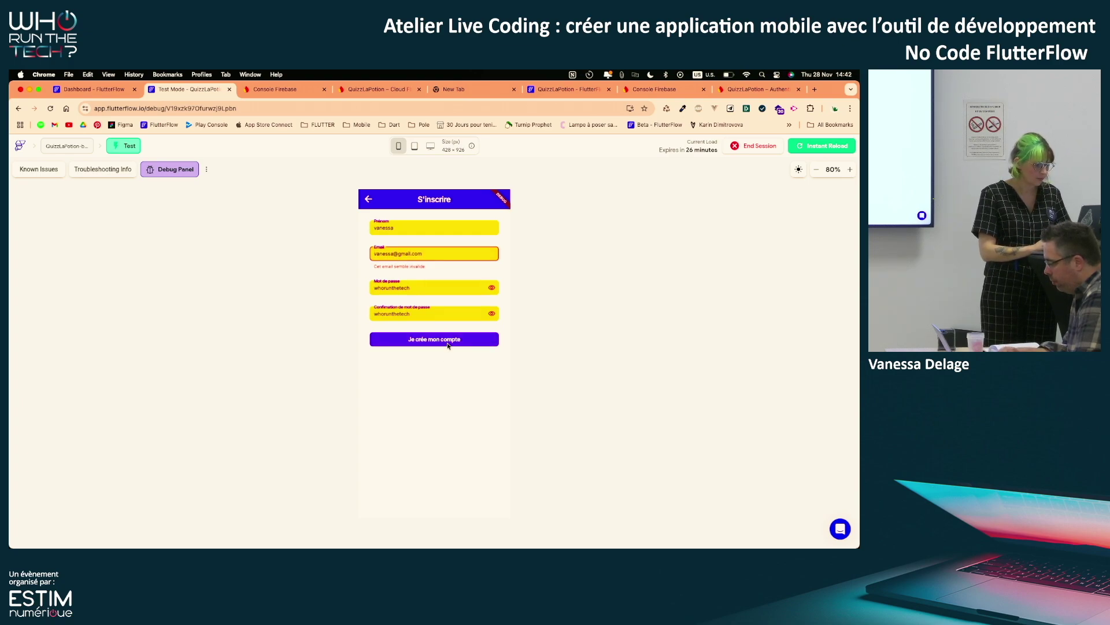
pyautogui.click(93, 90)
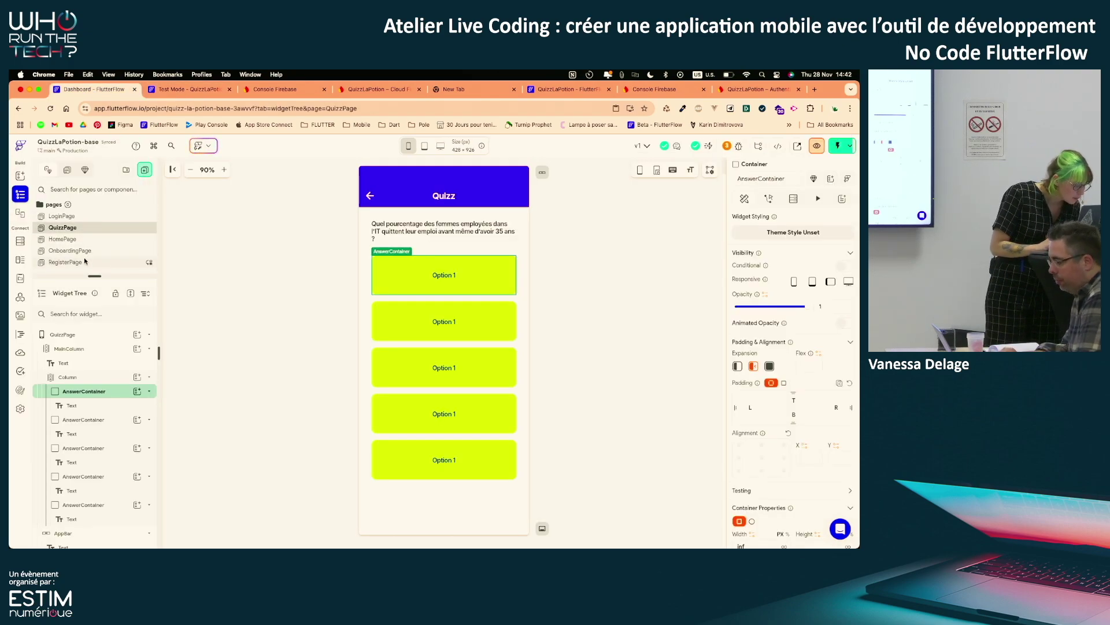
# On RegisterPage's RegisterForm, change the EmailTextField Text Validator from Username to Email
pyautogui.click(66, 262)
pyautogui.click(99, 363)
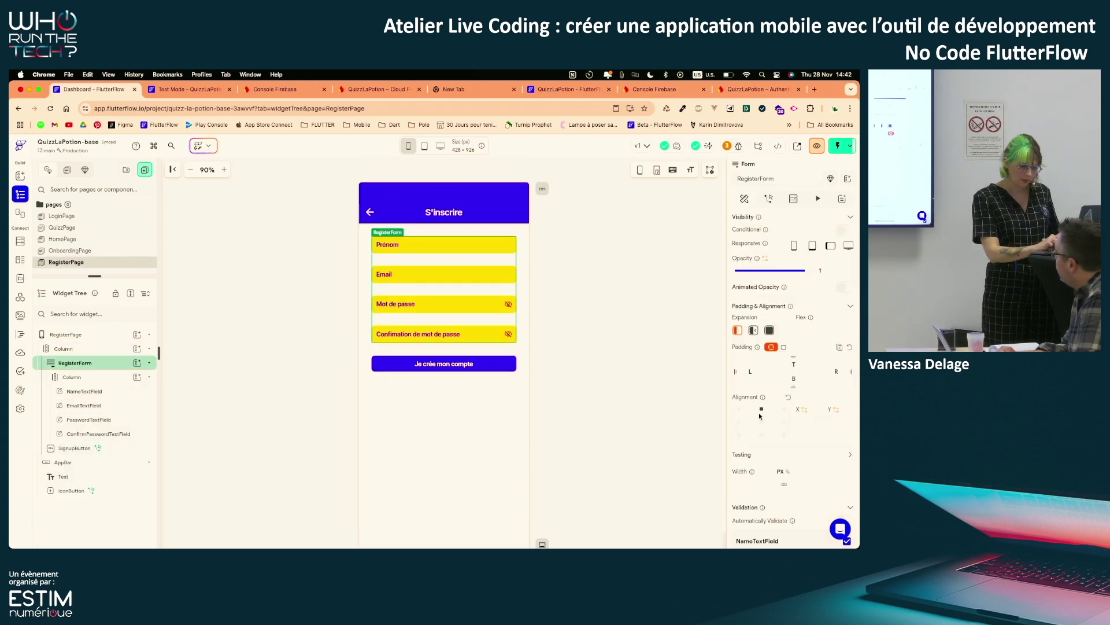
pyautogui.scroll(-5, 760, 414)
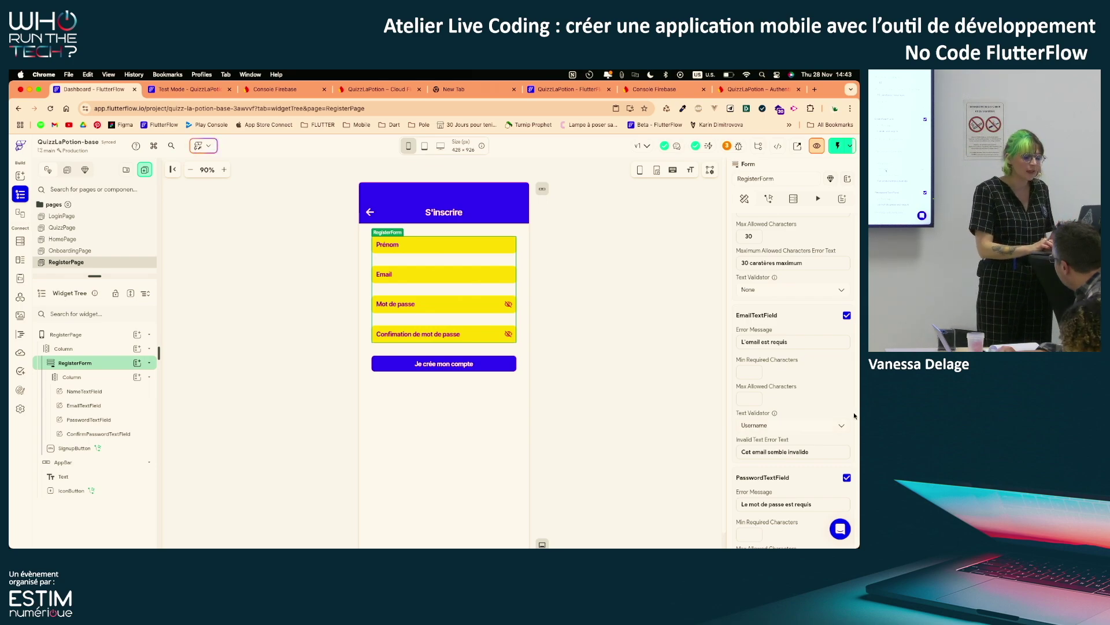
pyautogui.scroll(-1, 853, 416)
pyautogui.scroll(2, 852, 417)
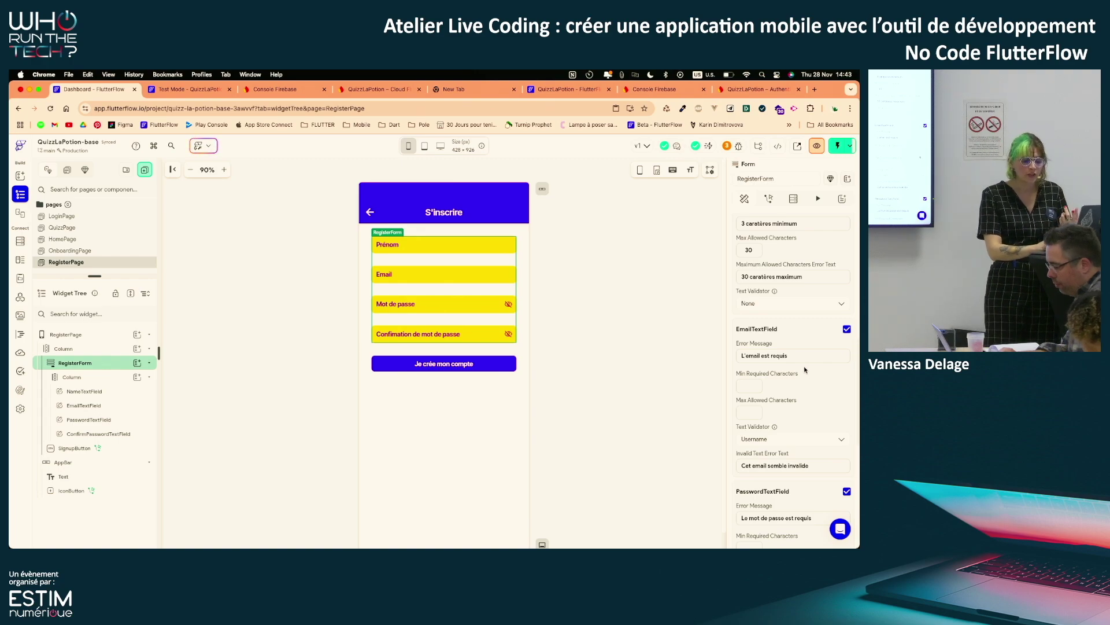
pyautogui.scroll(-3, 805, 369)
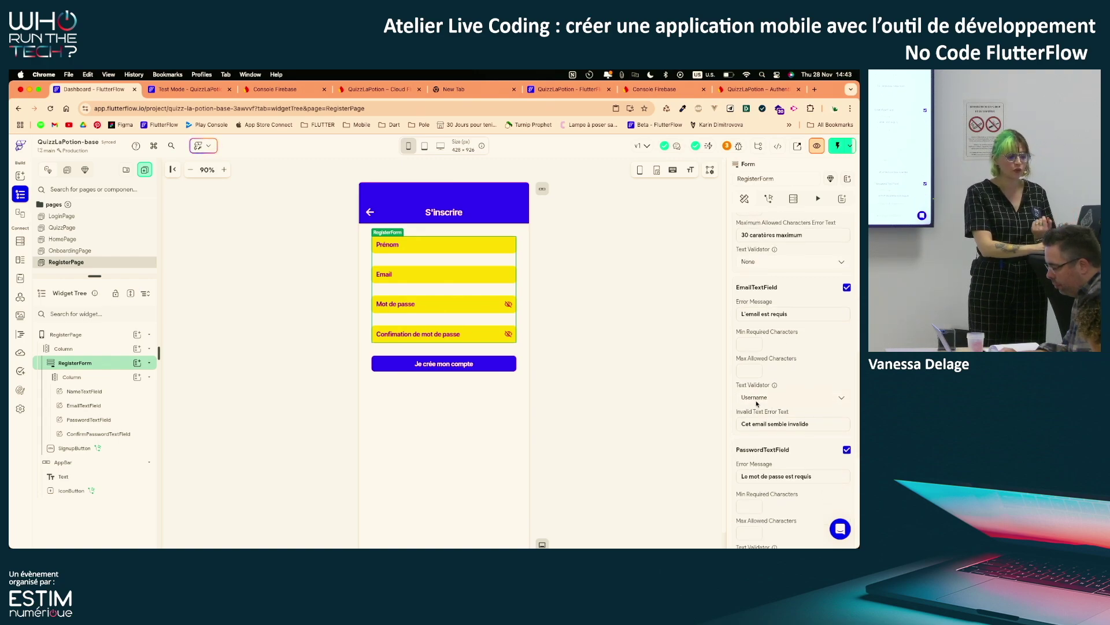
pyautogui.click(757, 399)
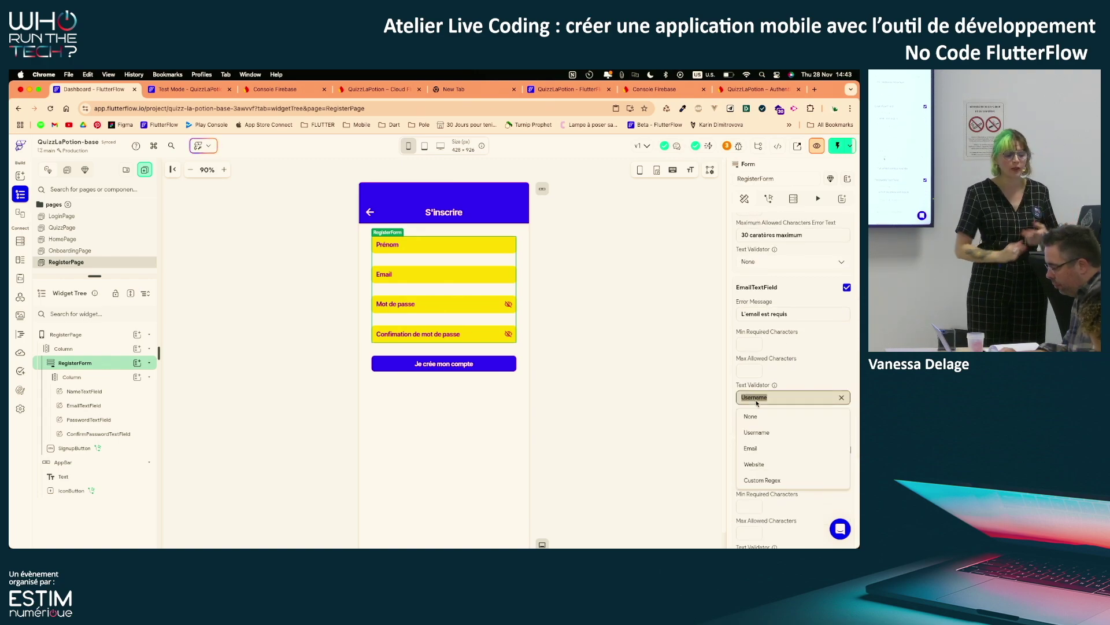
pyautogui.click(772, 449)
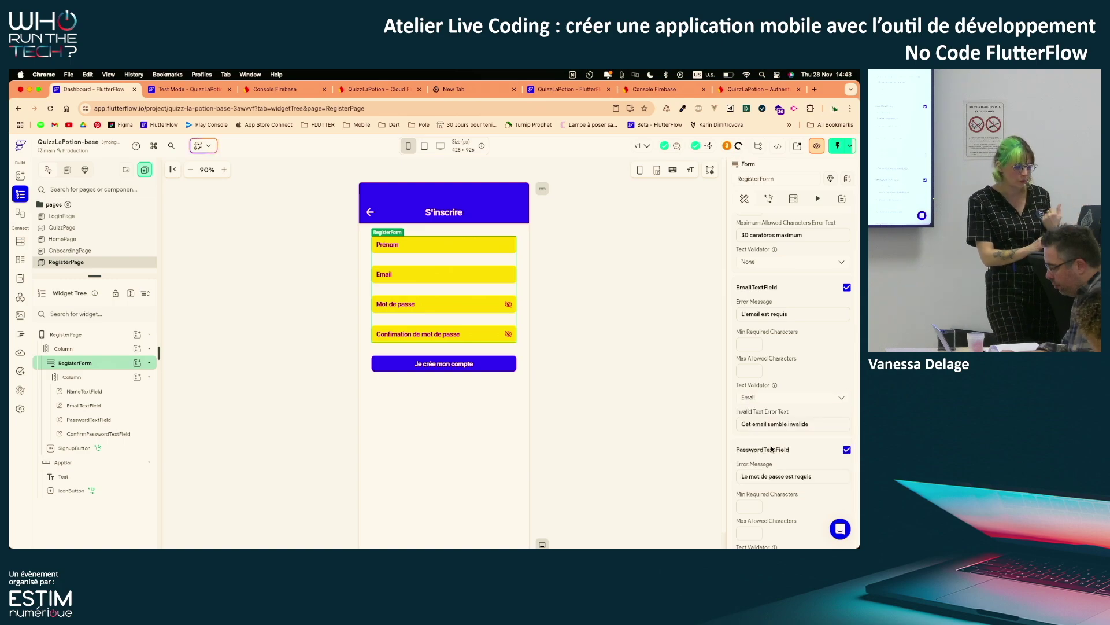
pyautogui.click(181, 90)
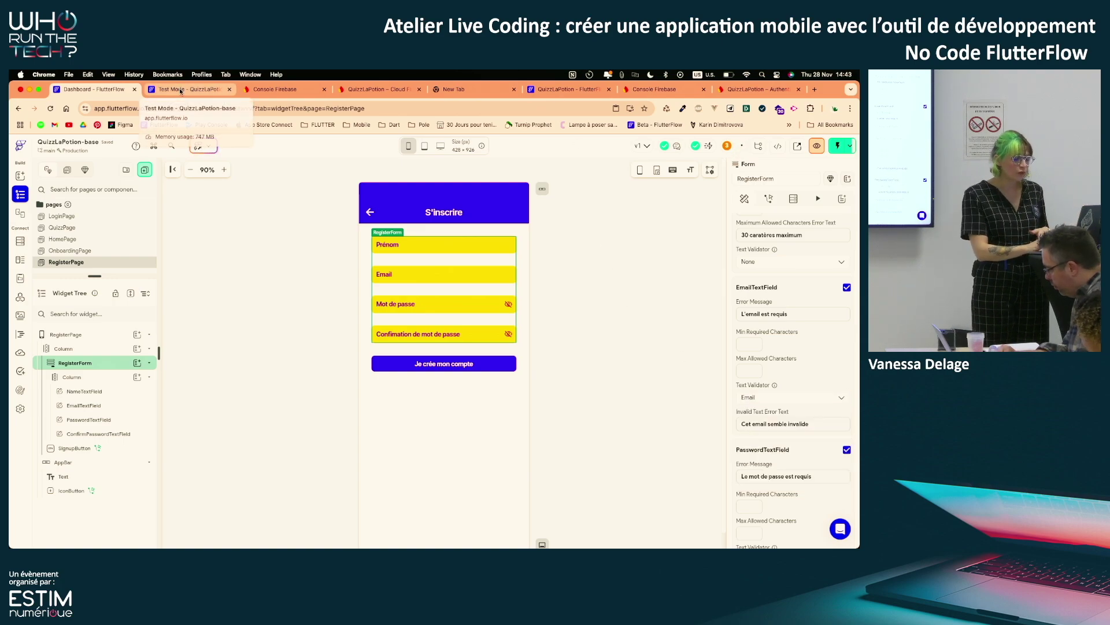
# Instant Reload the Test Mode app, review the RegisterPage form validators, and return to Test Mode
pyautogui.click(816, 145)
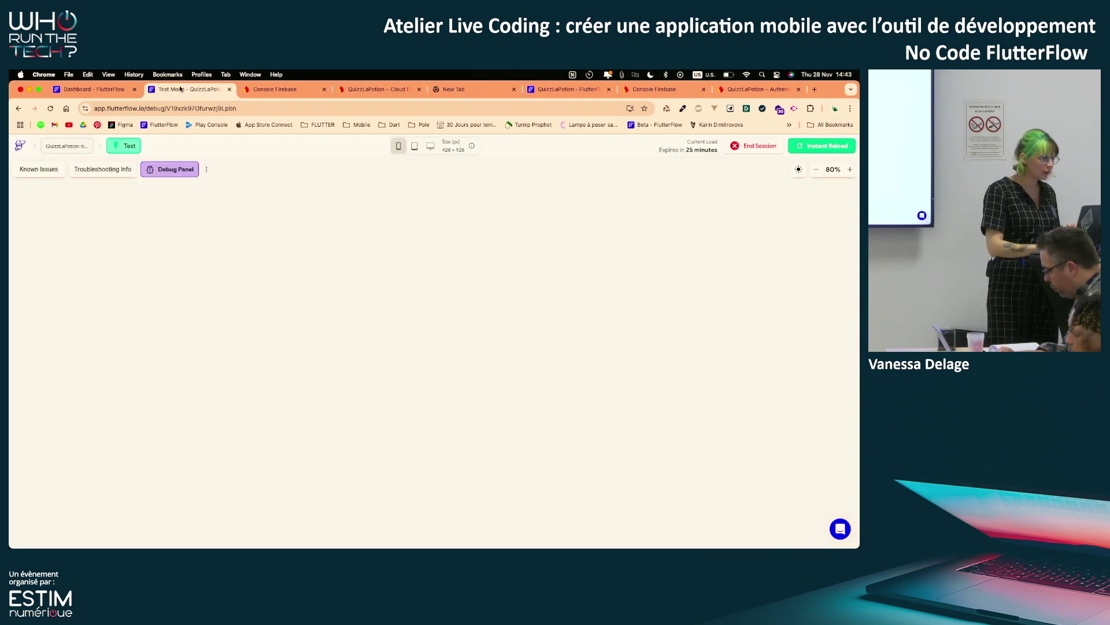
pyautogui.click(105, 89)
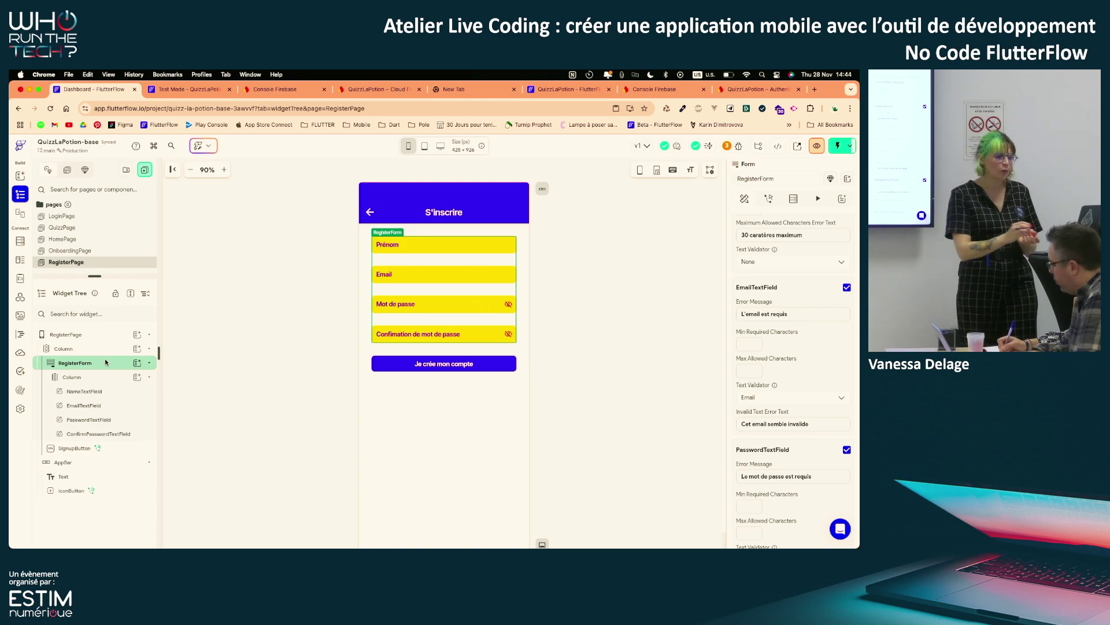
pyautogui.scroll(1, 752, 364)
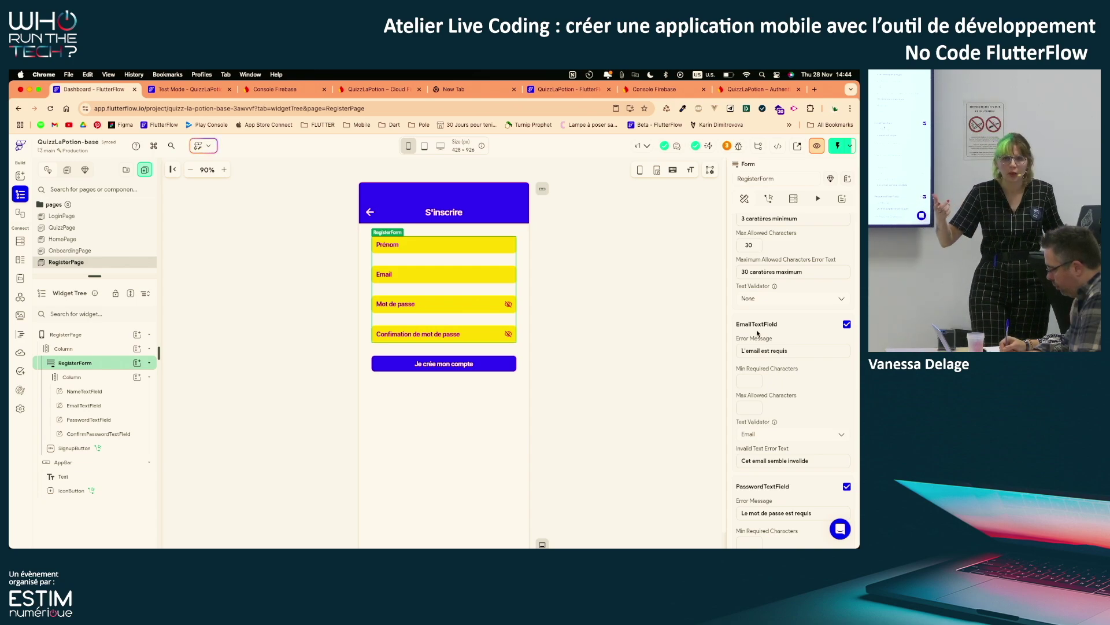
pyautogui.scroll(-3, 757, 333)
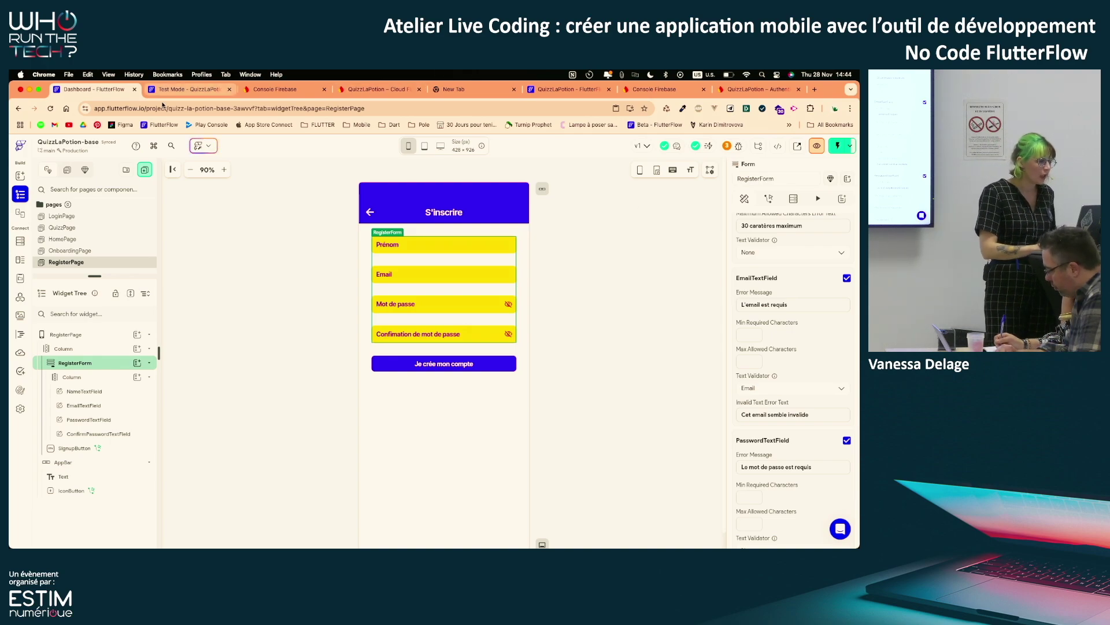
pyautogui.click(181, 91)
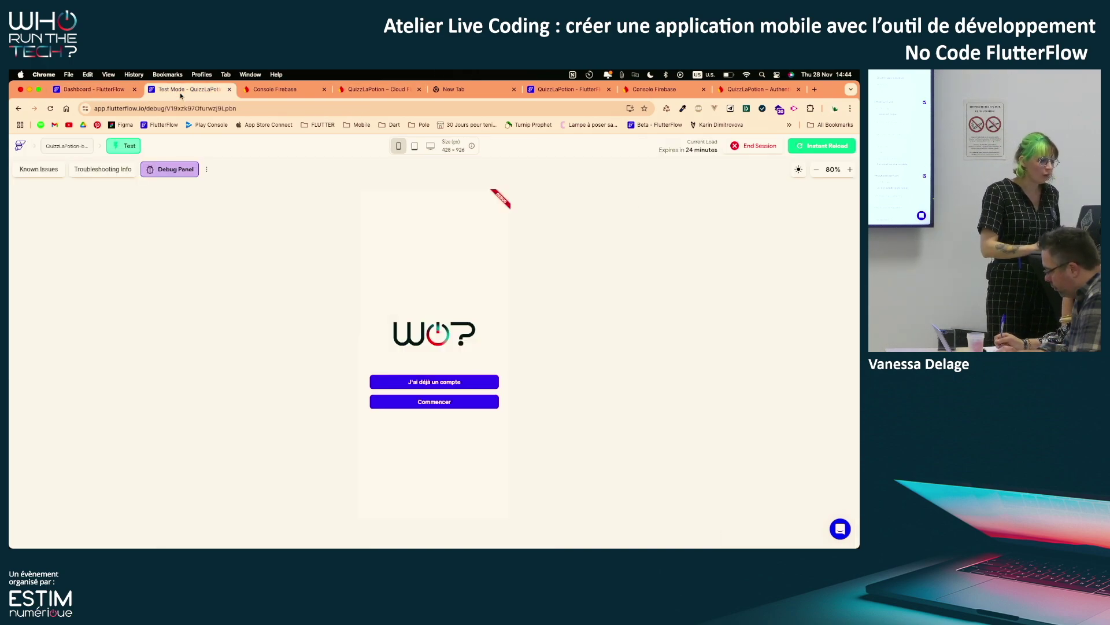
# From Commencer, sign up with a first name, e-mail and password to reach the Bonjour page
pyautogui.click(471, 403)
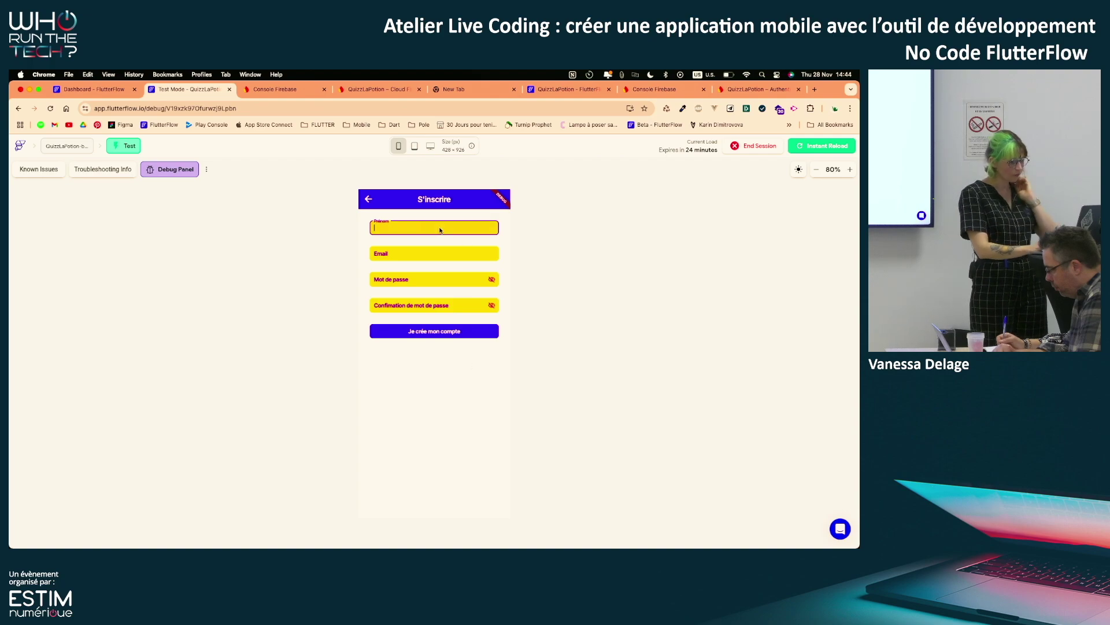
pyautogui.write('vanessa')
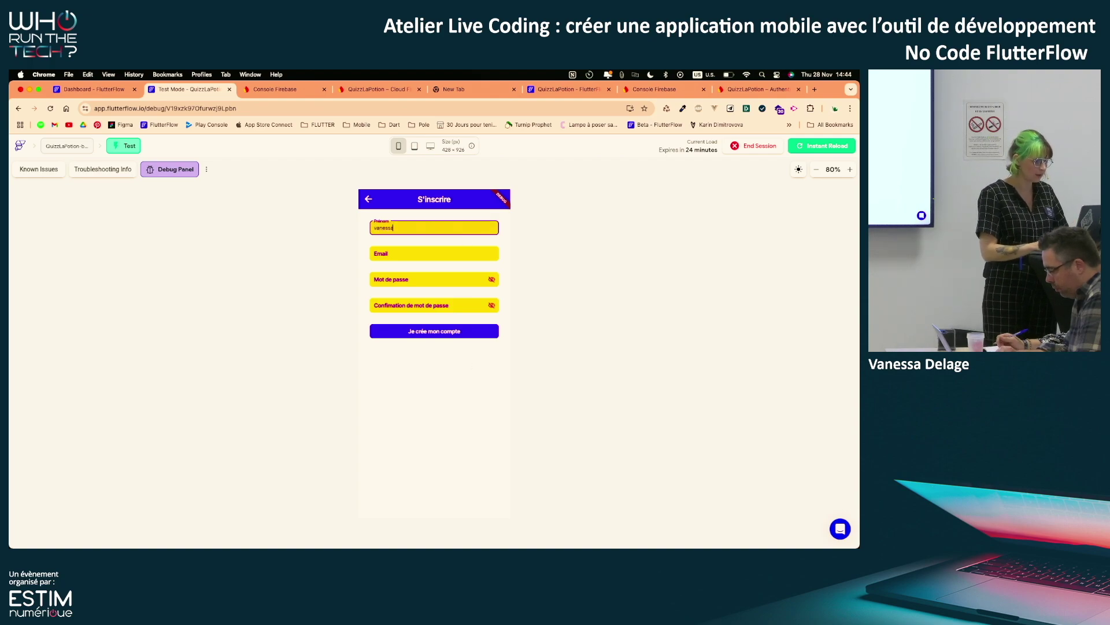
pyautogui.press('Tab')
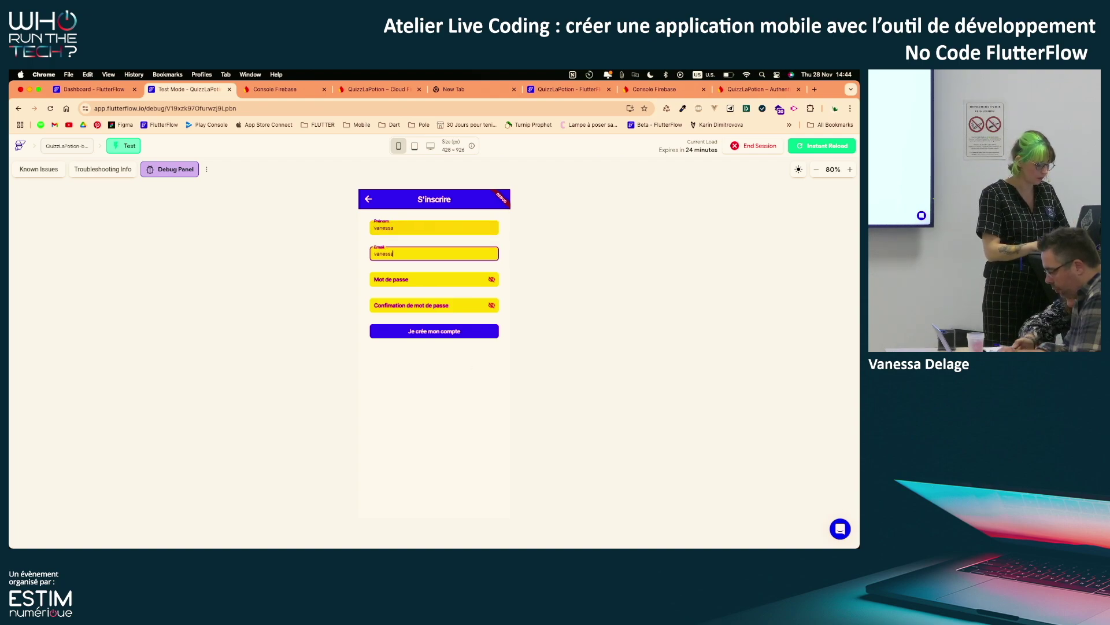
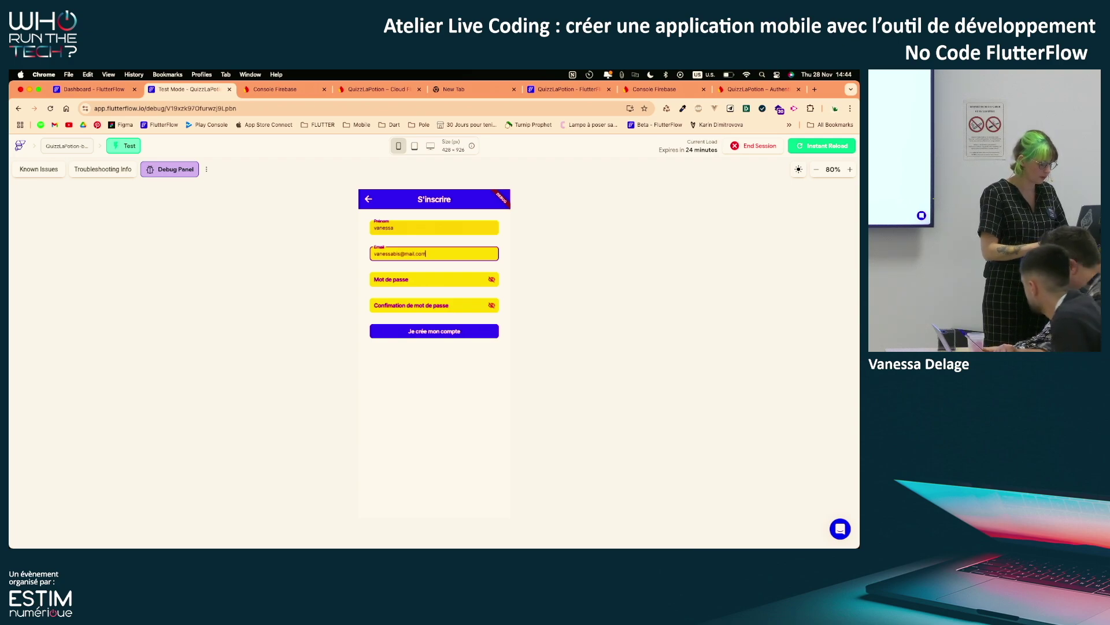
pyautogui.press('Tab')
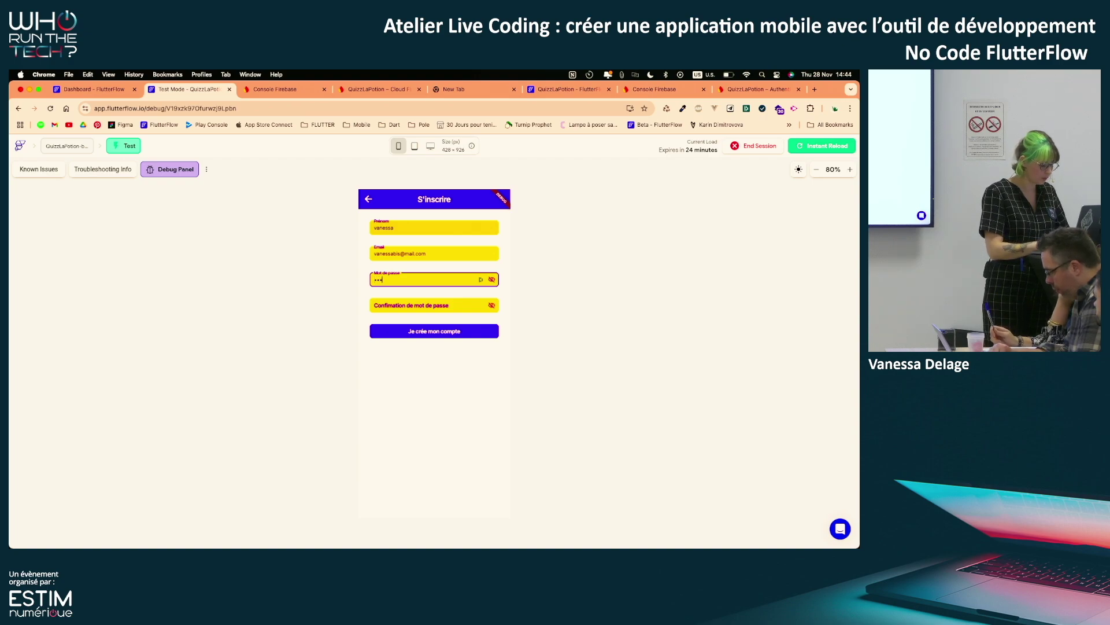
pyautogui.press('Tab')
pyautogui.write('•••')
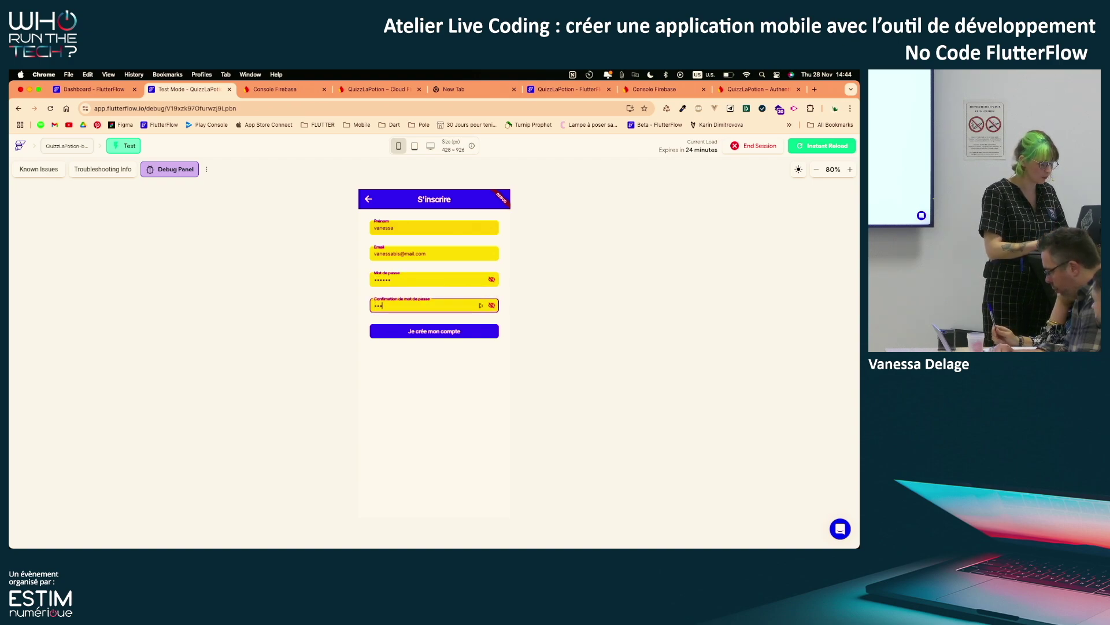
pyautogui.write('•••')
pyautogui.click(475, 335)
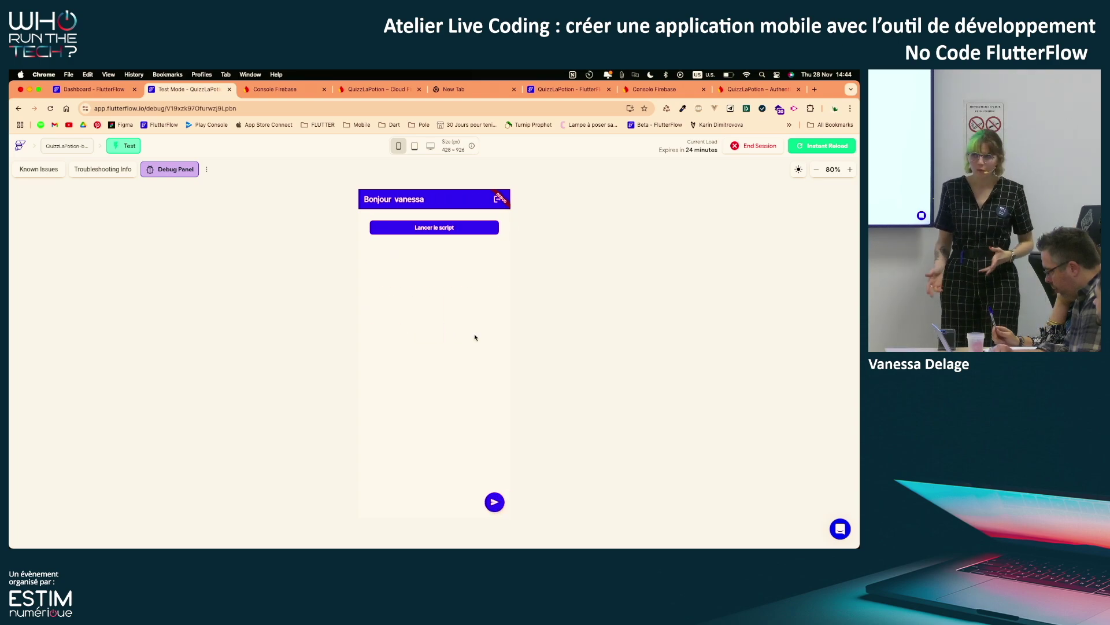
pyautogui.click(373, 90)
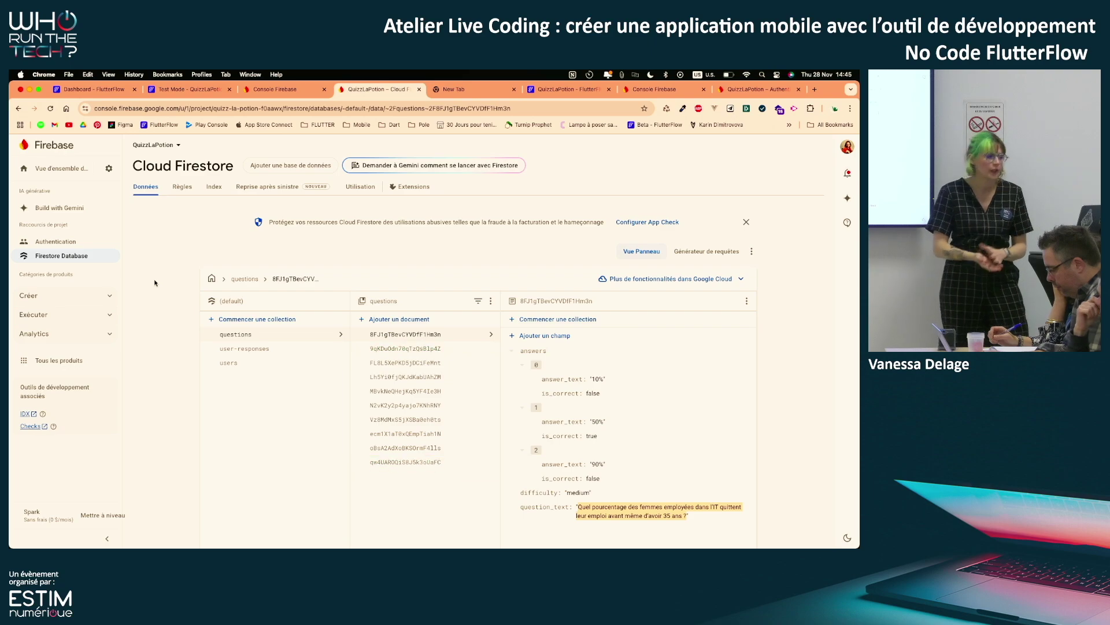
# Check the new account in Authentication users and its document in the Firestore users collection
pyautogui.click(51, 241)
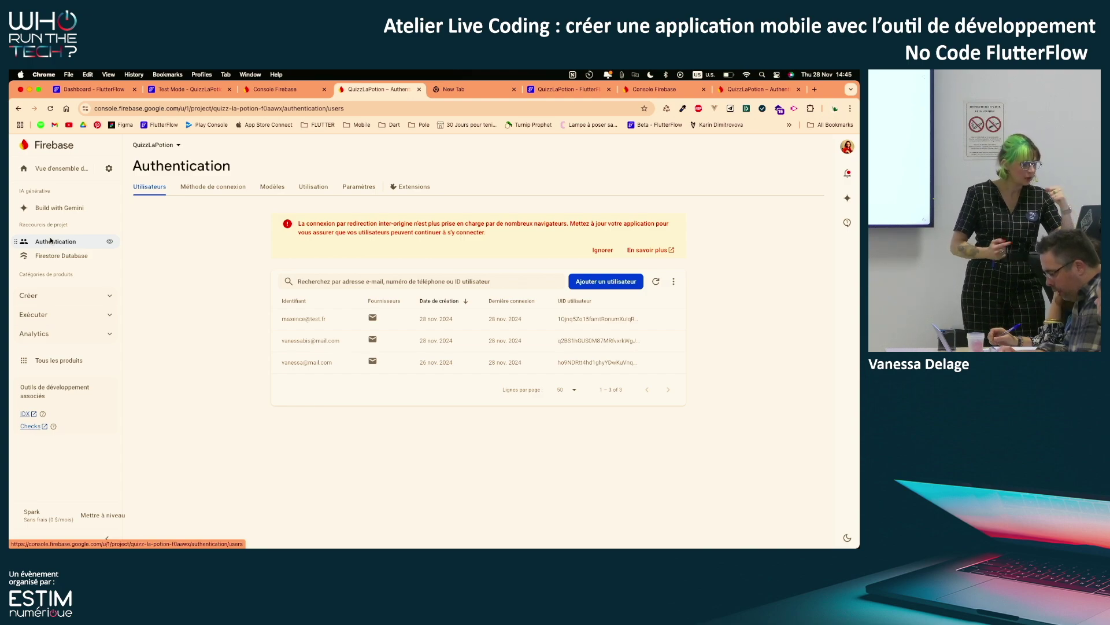
pyautogui.click(49, 256)
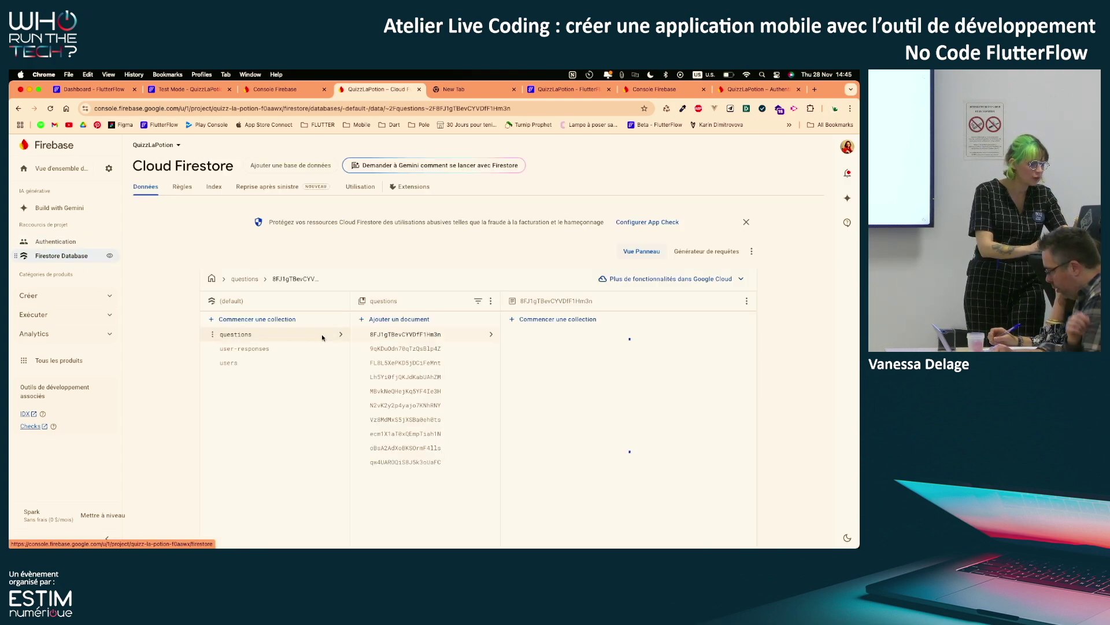
pyautogui.click(269, 363)
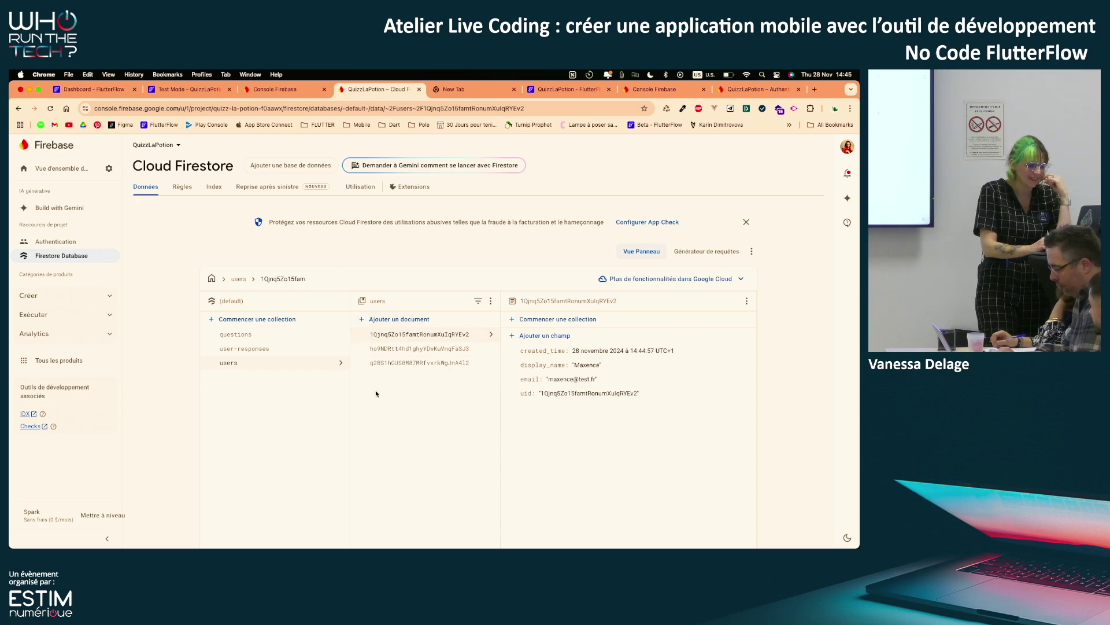
pyautogui.click(431, 349)
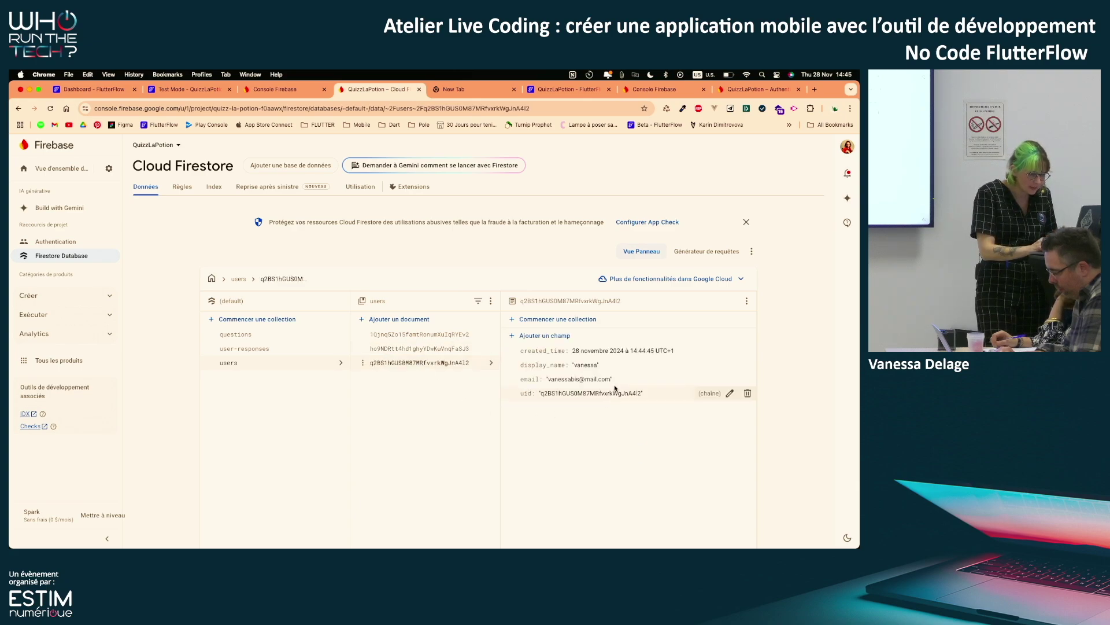
pyautogui.click(72, 243)
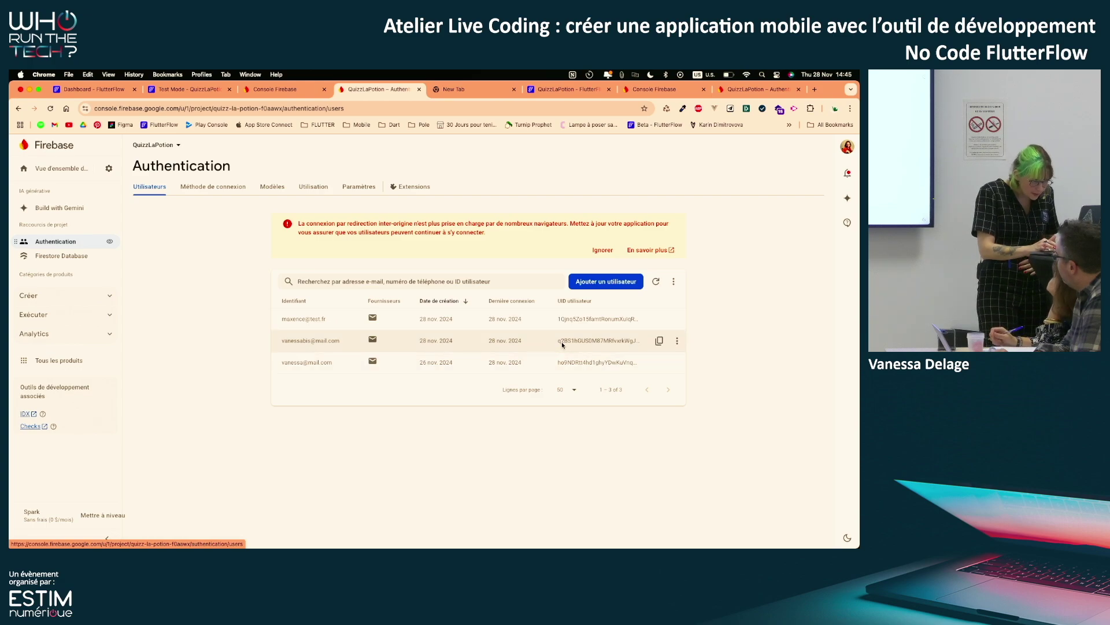
pyautogui.click(86, 256)
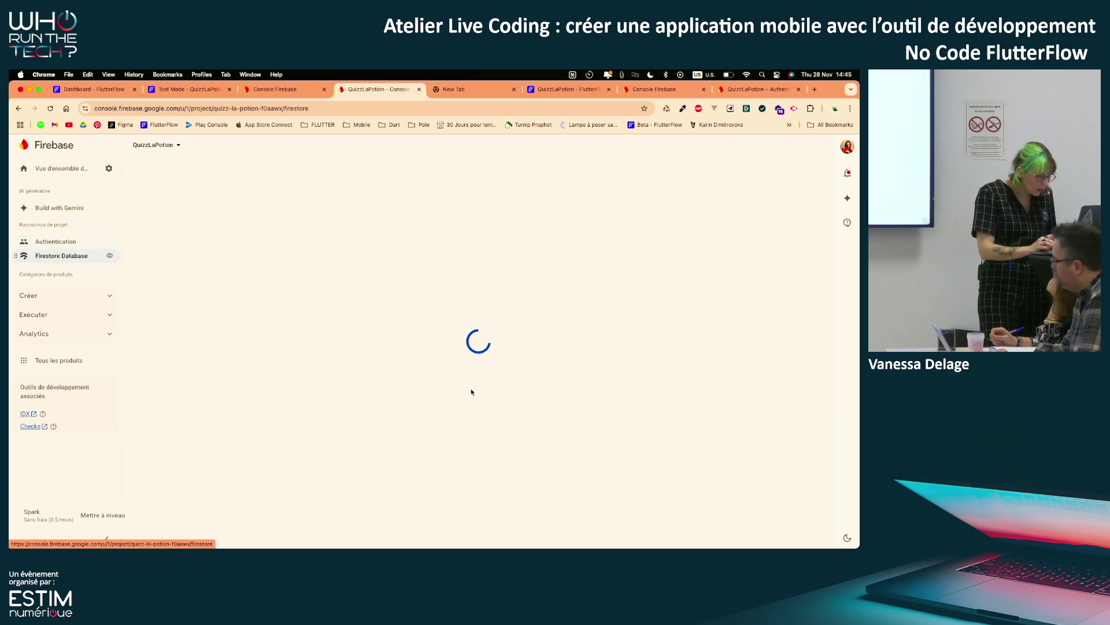
pyautogui.click(267, 364)
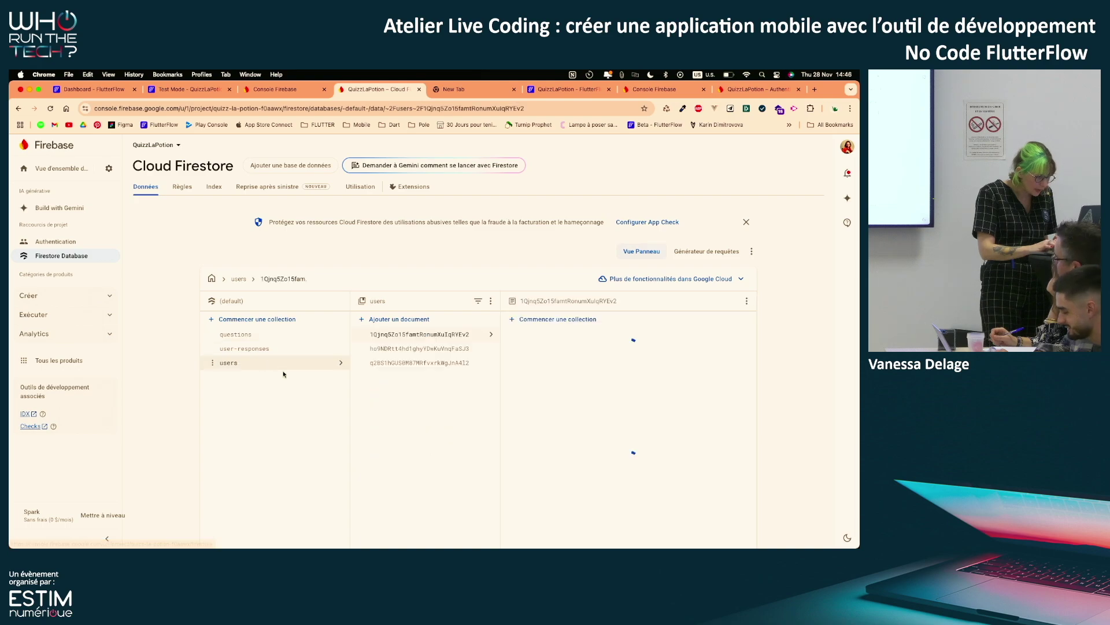
pyautogui.click(421, 363)
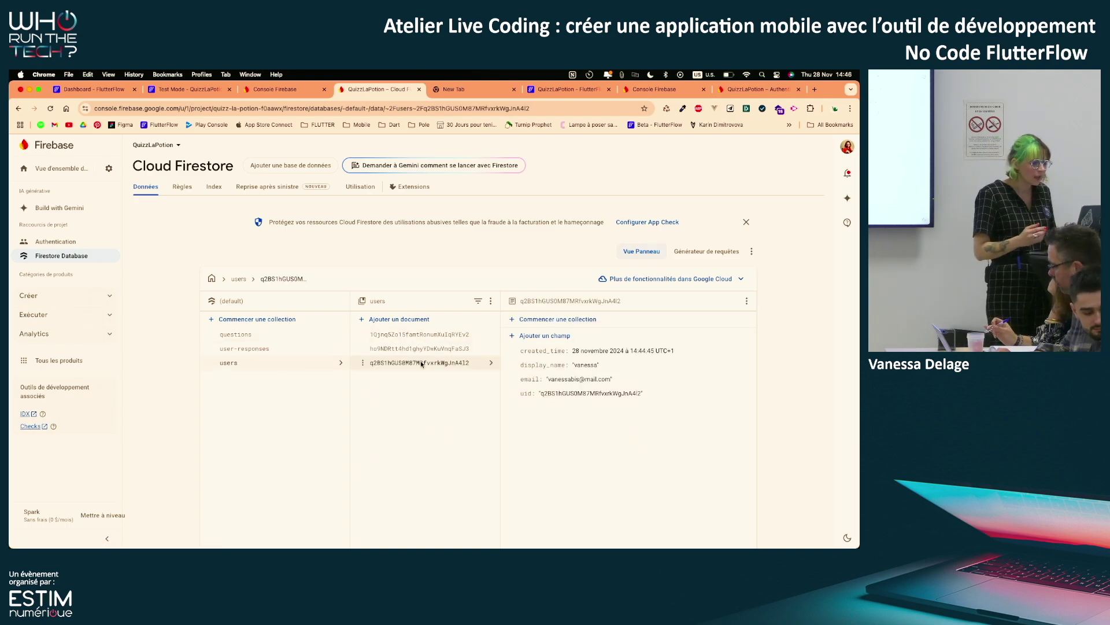
pyautogui.click(164, 90)
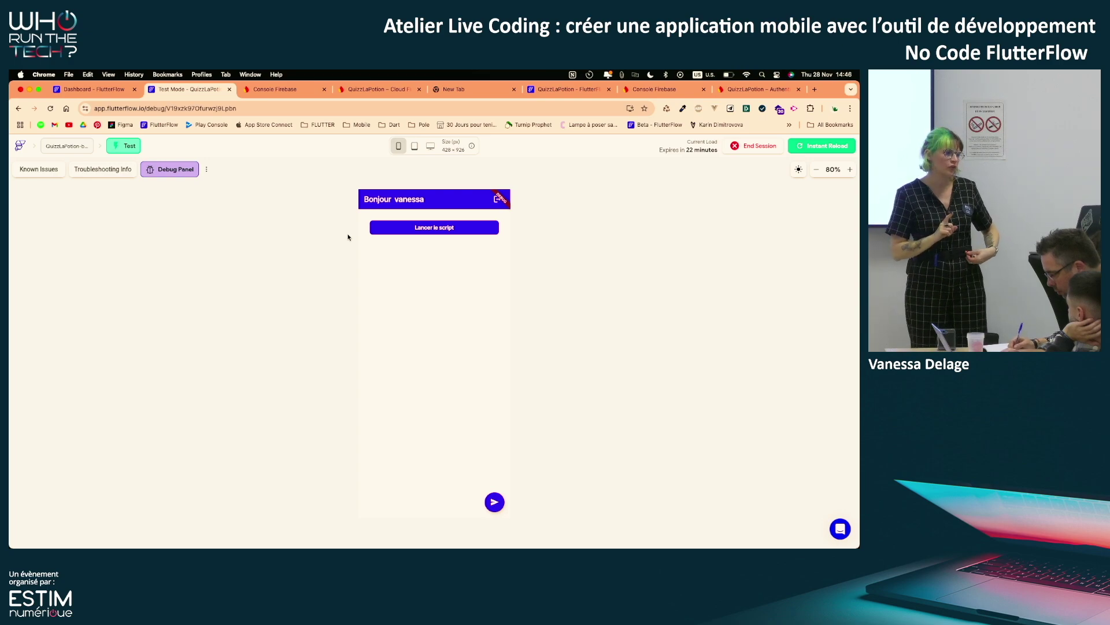
# Open Custom Code and scroll through the addQuestionsToFirestore action's Dart code
pyautogui.click(87, 88)
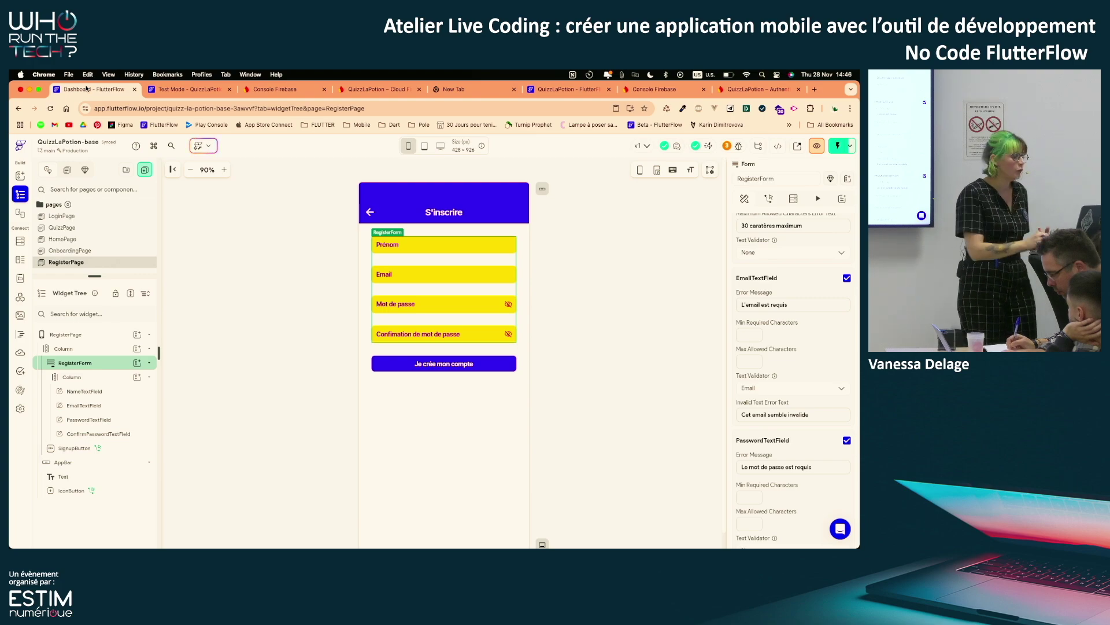
pyautogui.click(21, 334)
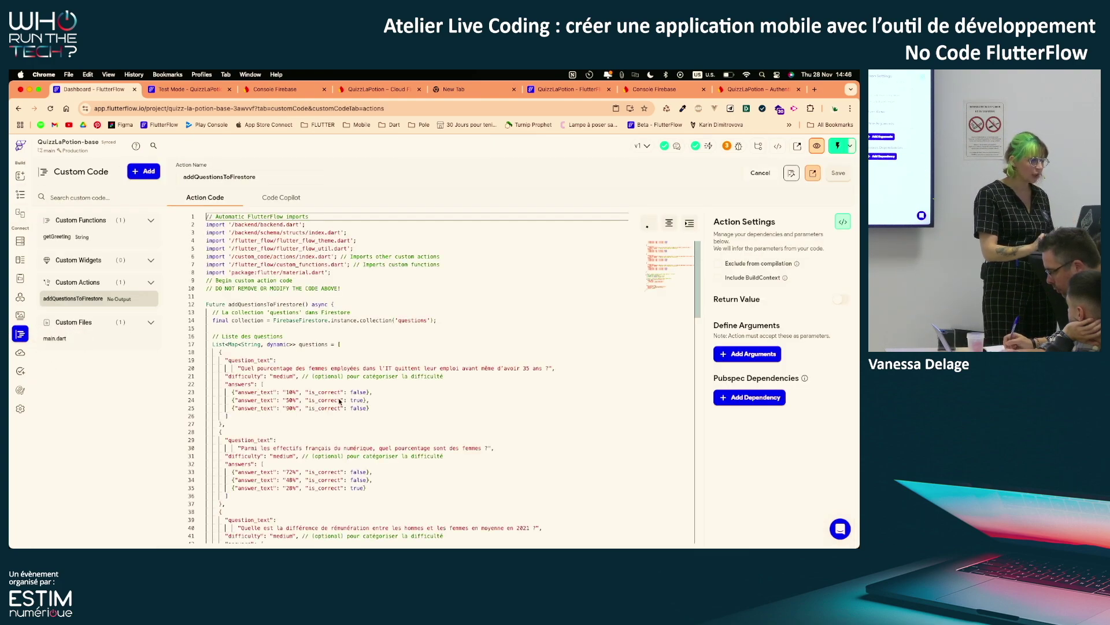
pyautogui.scroll(-10, 339, 401)
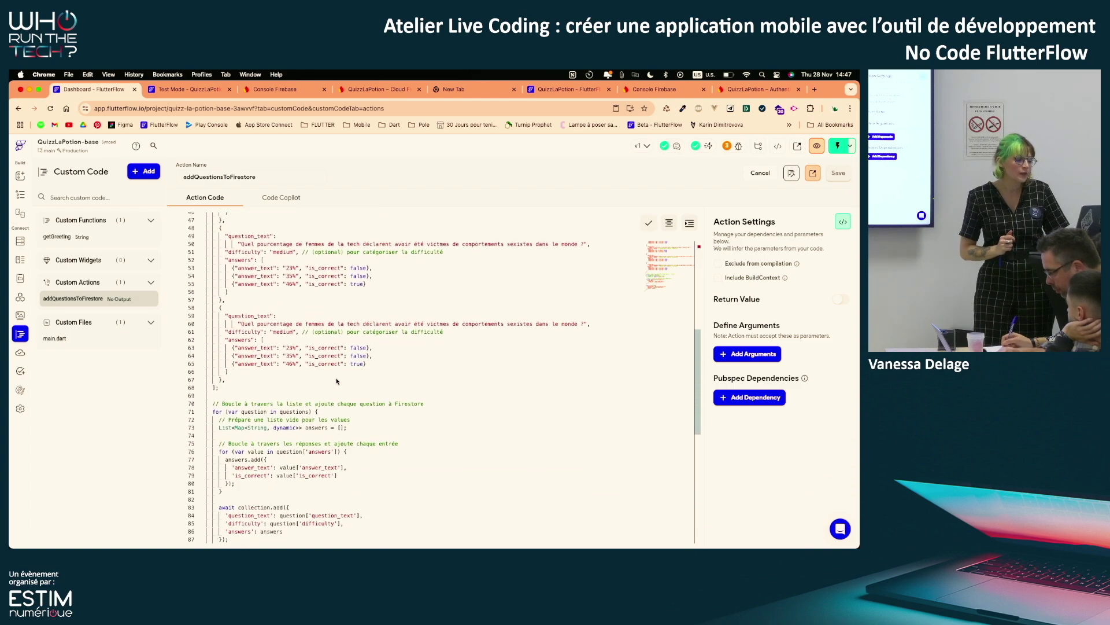
pyautogui.scroll(-2, 336, 382)
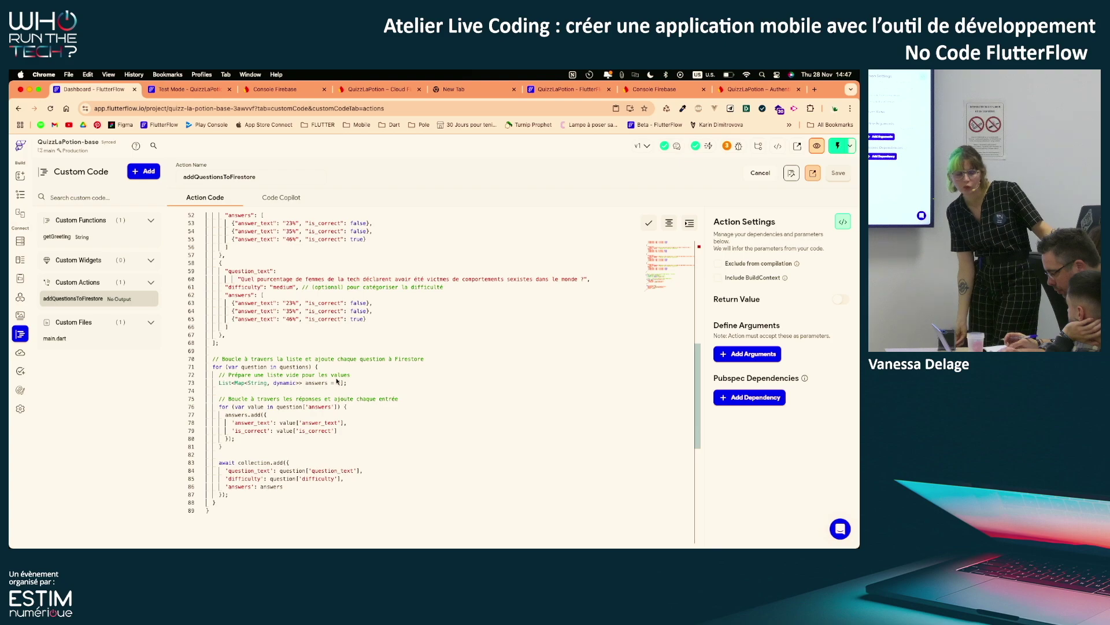
pyautogui.scroll(15, 337, 381)
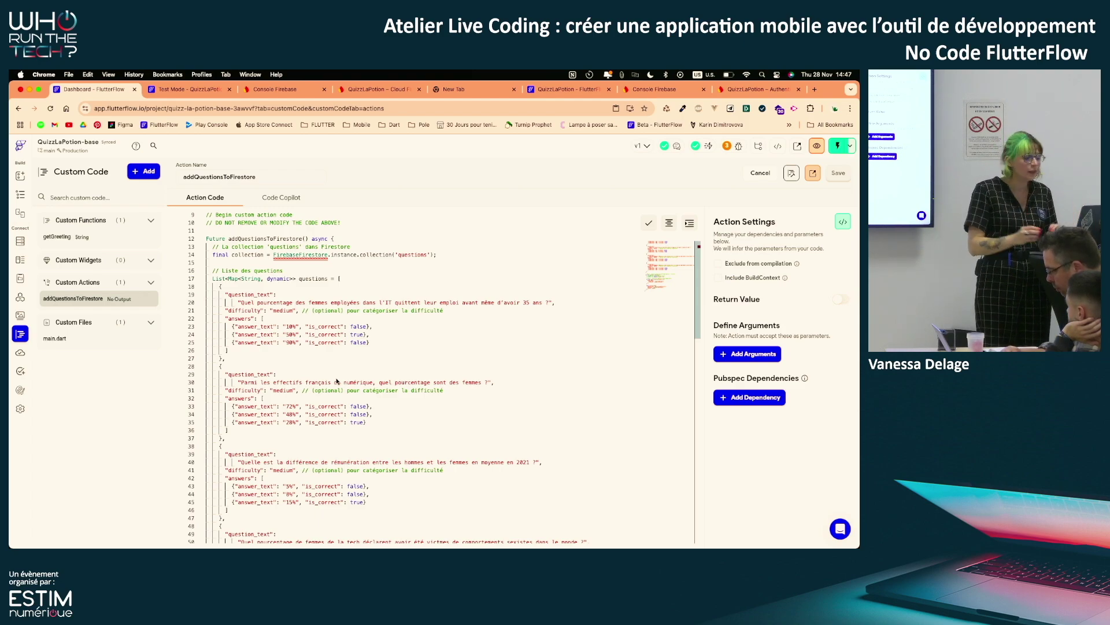
# Inspect the seeded quiz documents in the Firestore questions collection
pyautogui.click(372, 88)
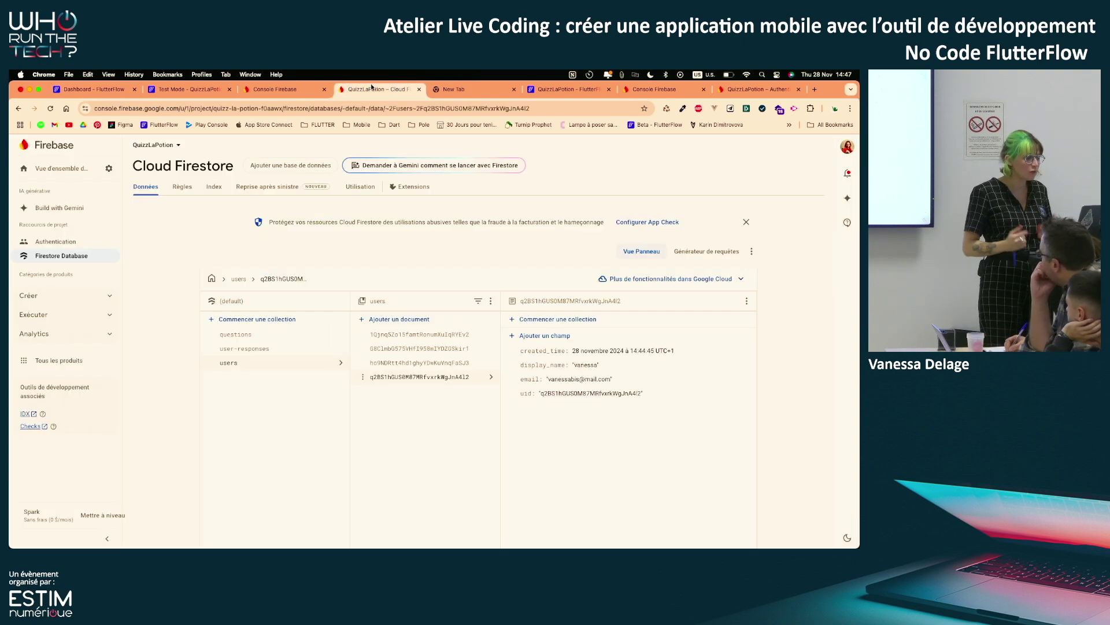
pyautogui.click(292, 336)
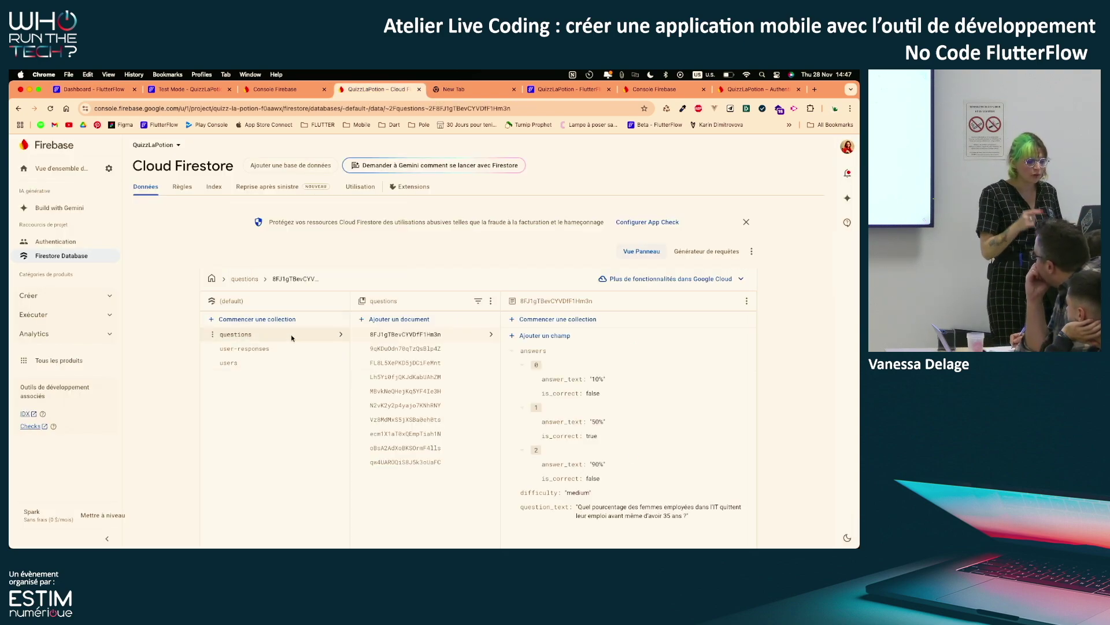
pyautogui.click(437, 461)
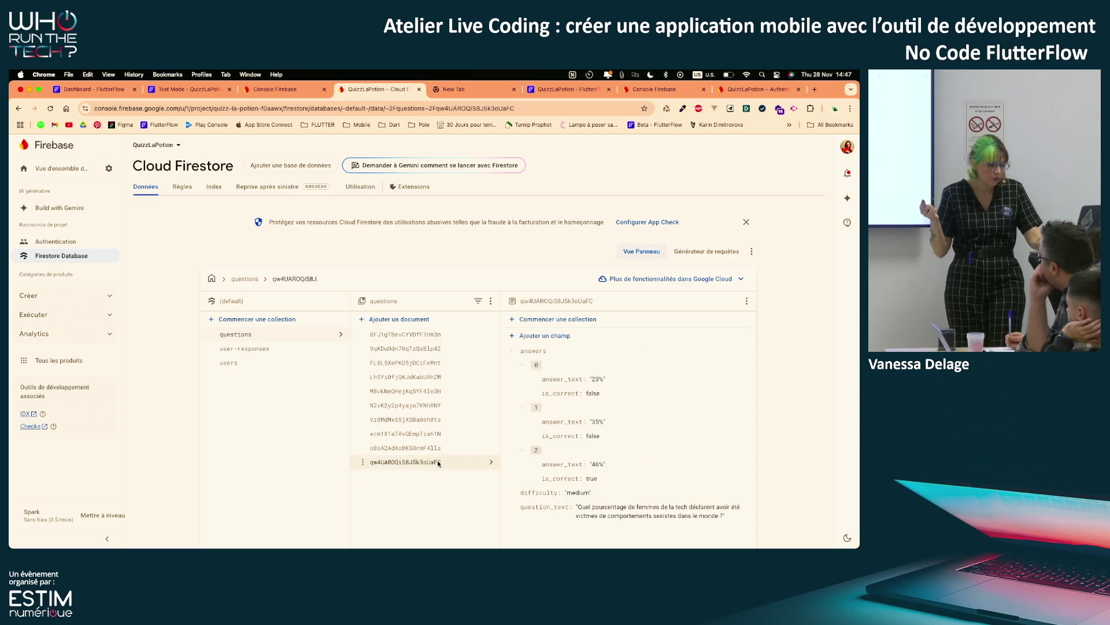
pyautogui.click(446, 431)
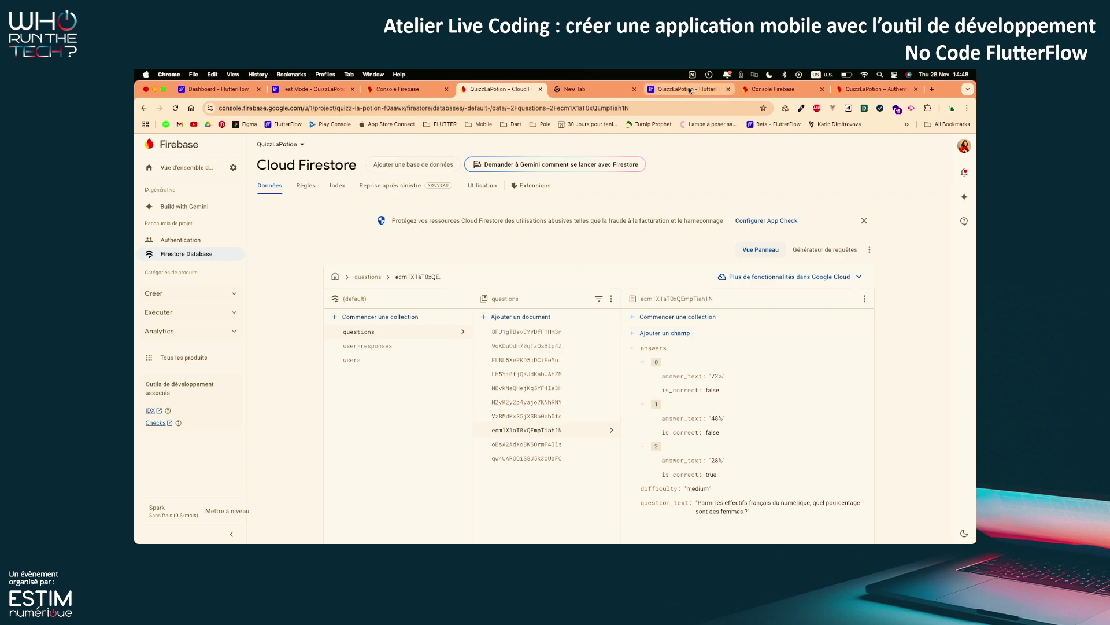
pyautogui.click(307, 90)
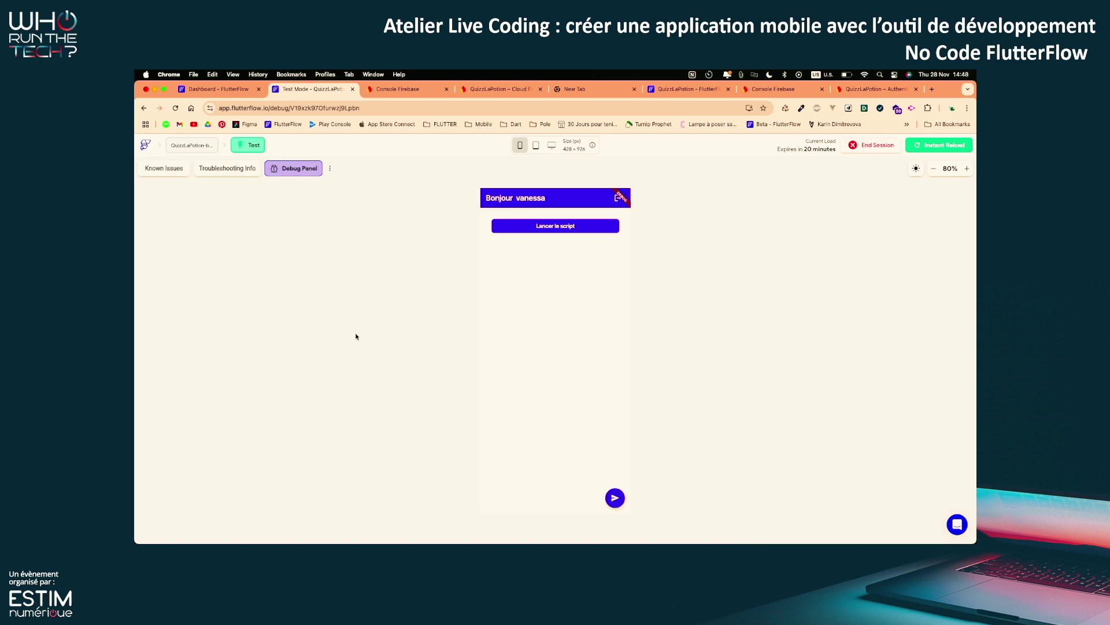
# Select HomePage's FloatingActionButton in the widget tree and show its Actions panel
pyautogui.click(200, 93)
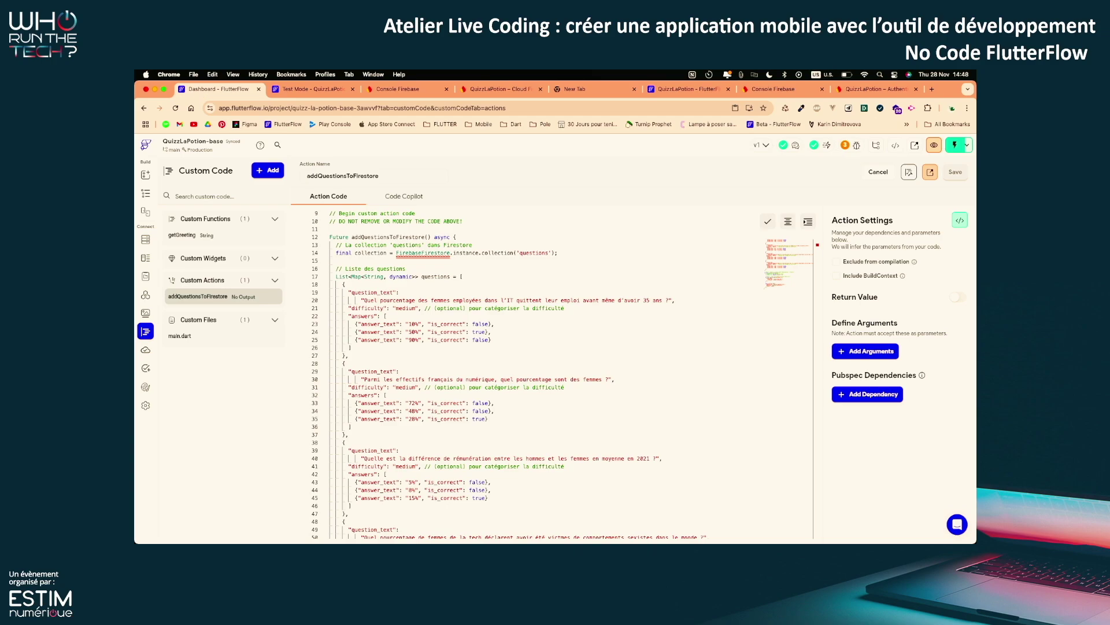
pyautogui.click(146, 195)
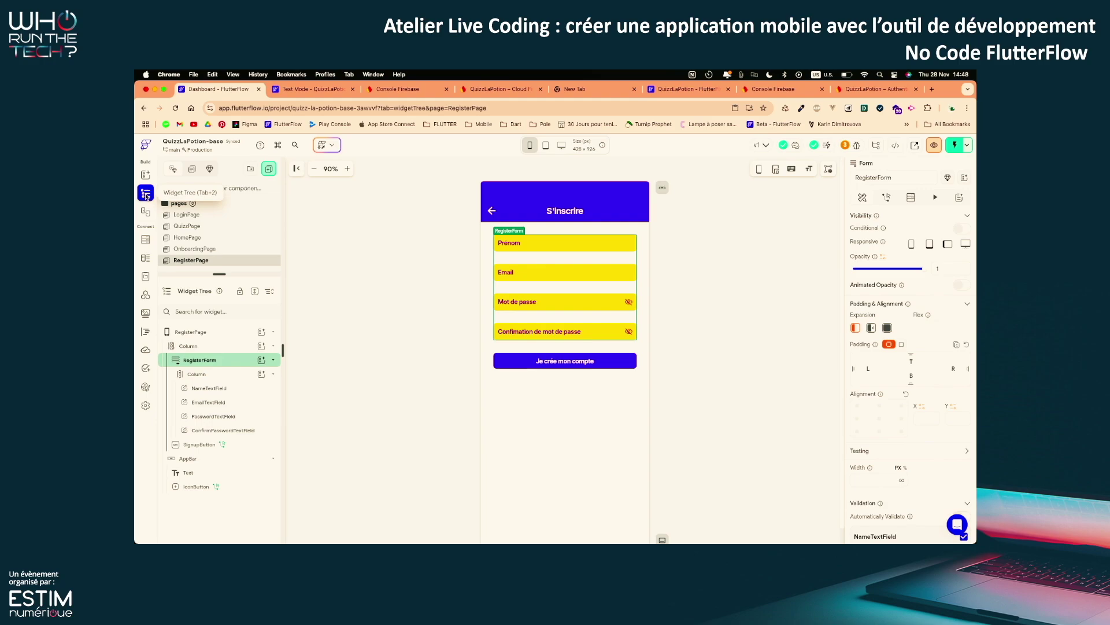
pyautogui.click(213, 239)
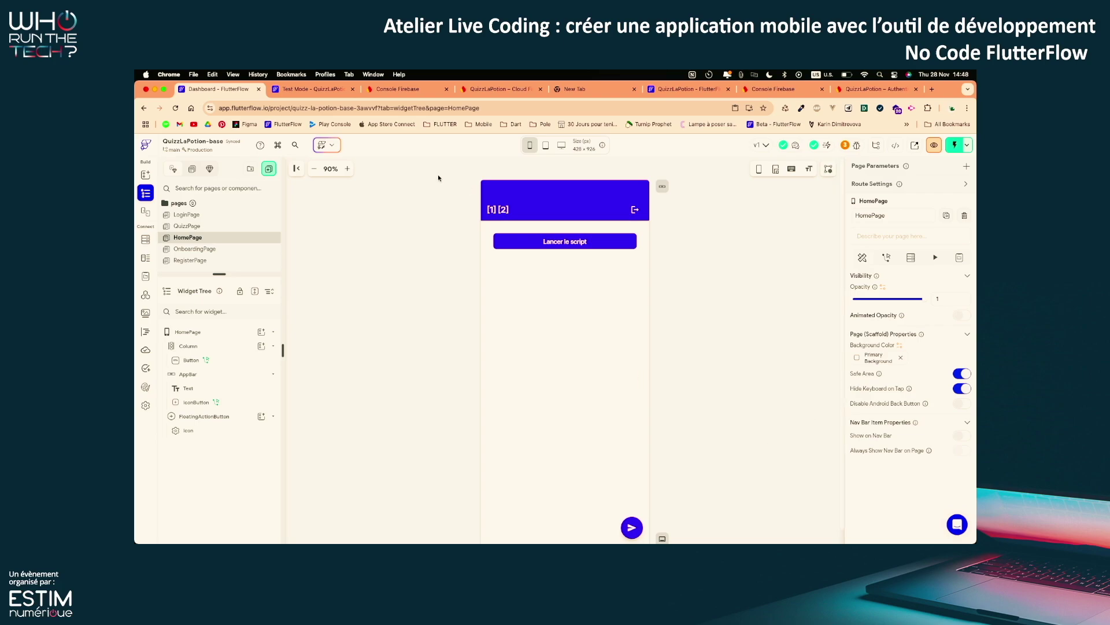
pyautogui.click(315, 168)
pyautogui.click(625, 487)
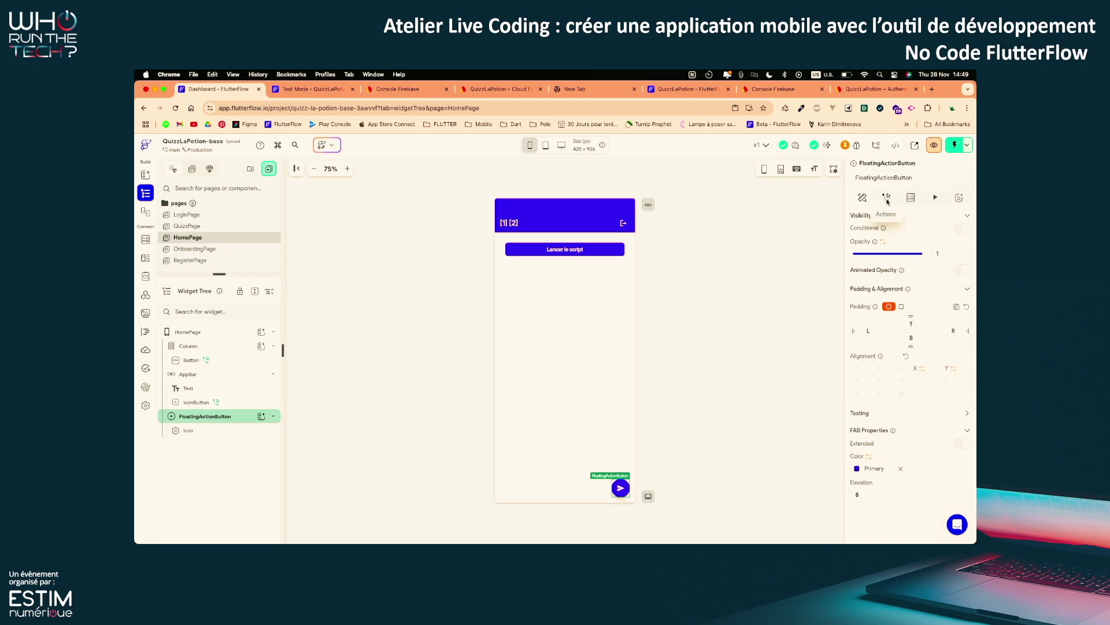
pyautogui.click(887, 199)
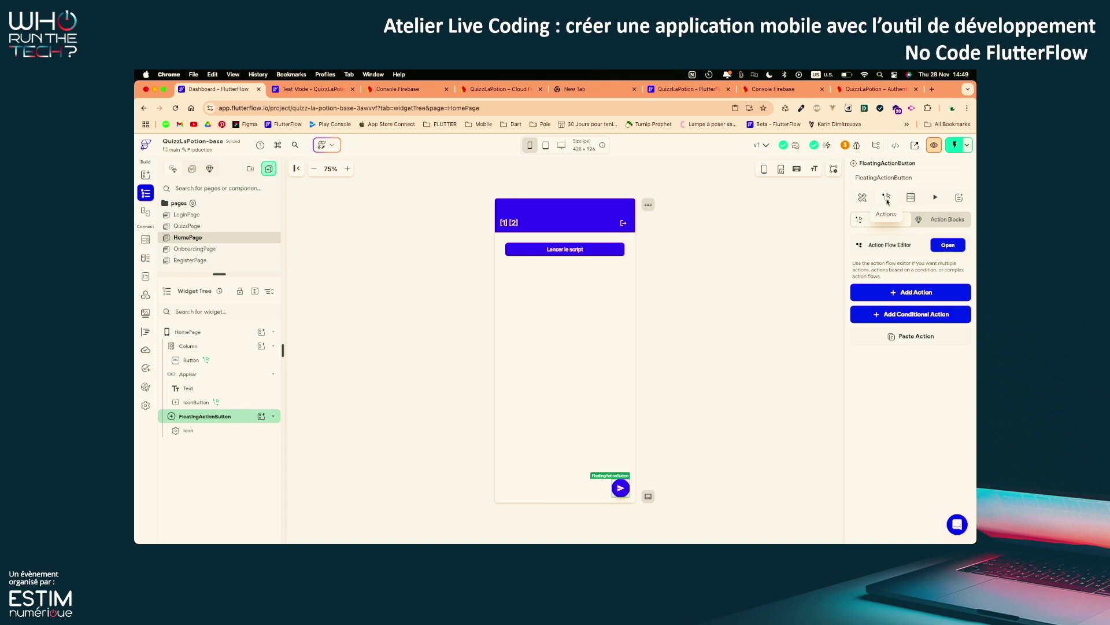
# In the Action Flow Editor, add an On Tap Navigate To QuizzPage action: Slide Left, 300 ms
pyautogui.click(953, 247)
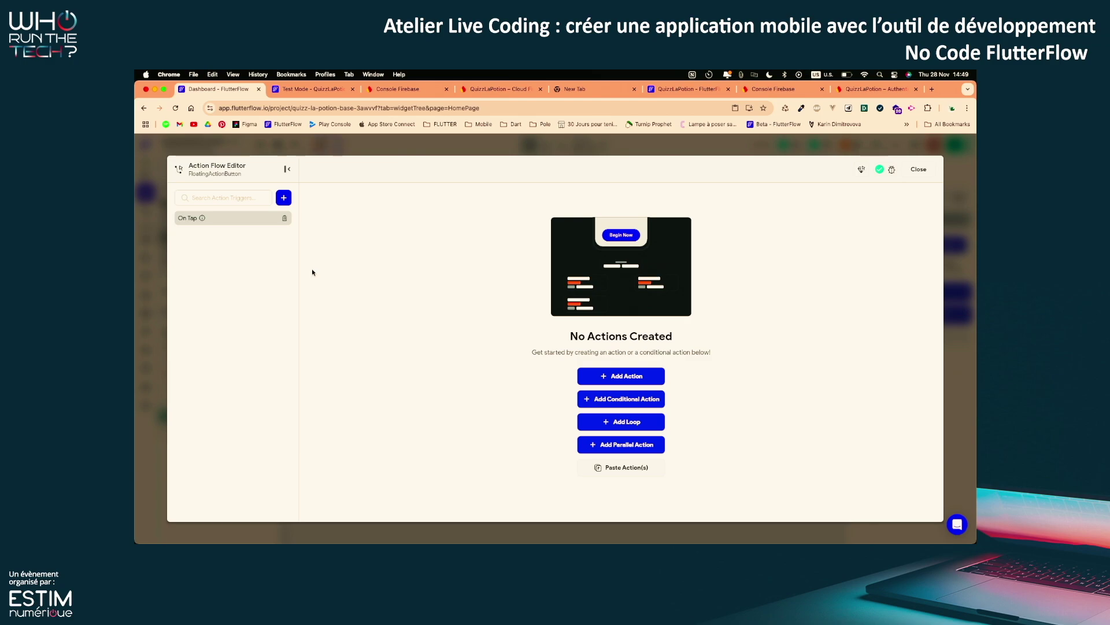
pyautogui.click(283, 197)
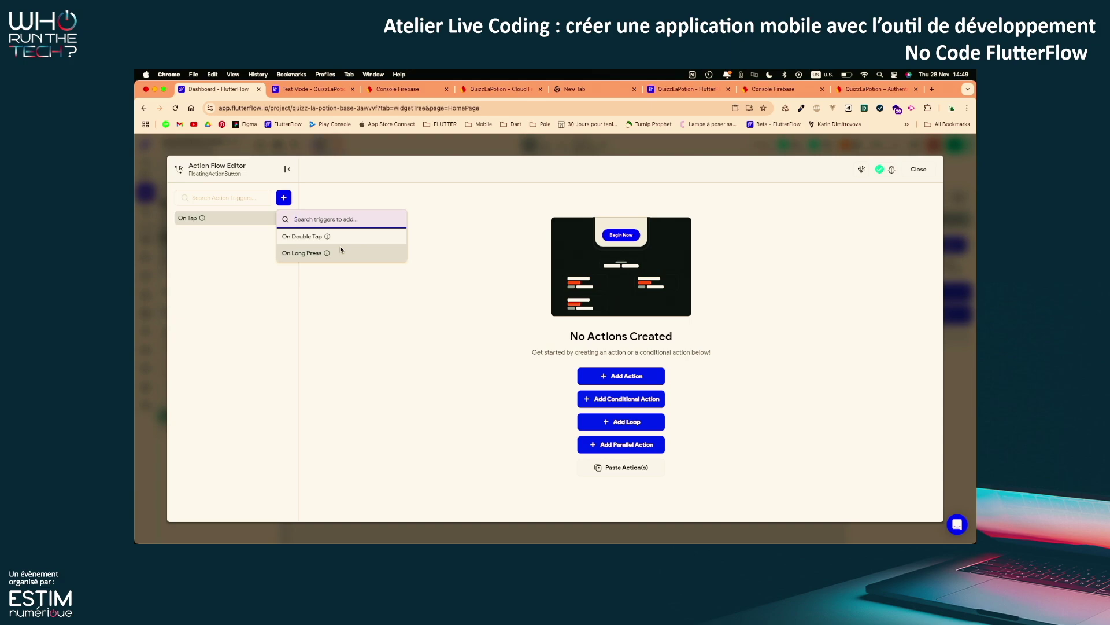
pyautogui.click(259, 274)
pyautogui.click(638, 377)
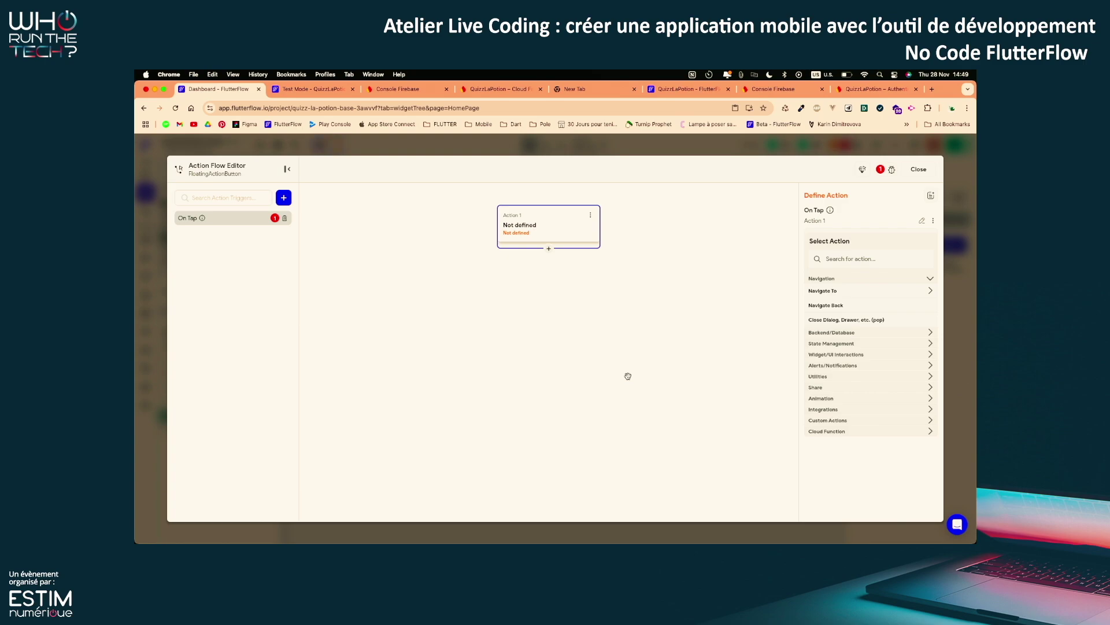
pyautogui.click(856, 293)
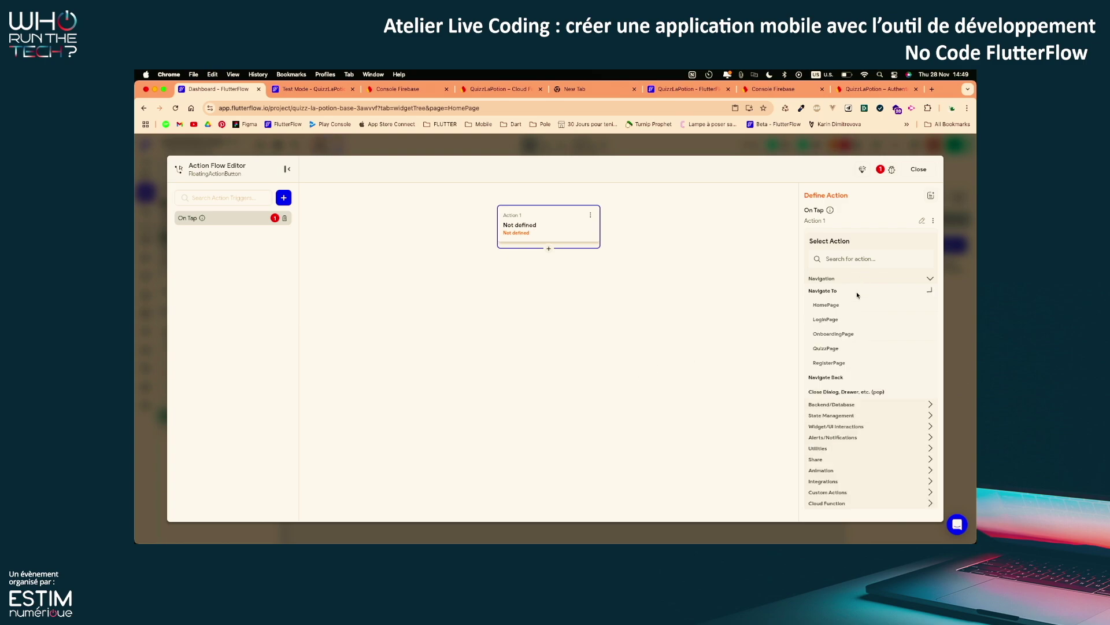
pyautogui.click(839, 349)
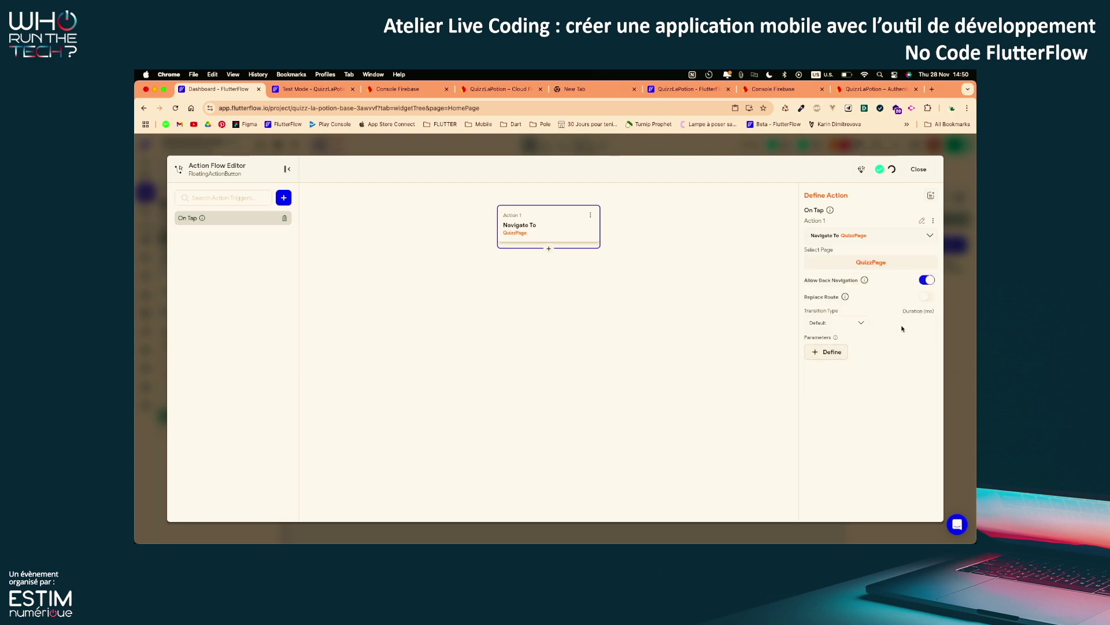
pyautogui.click(836, 322)
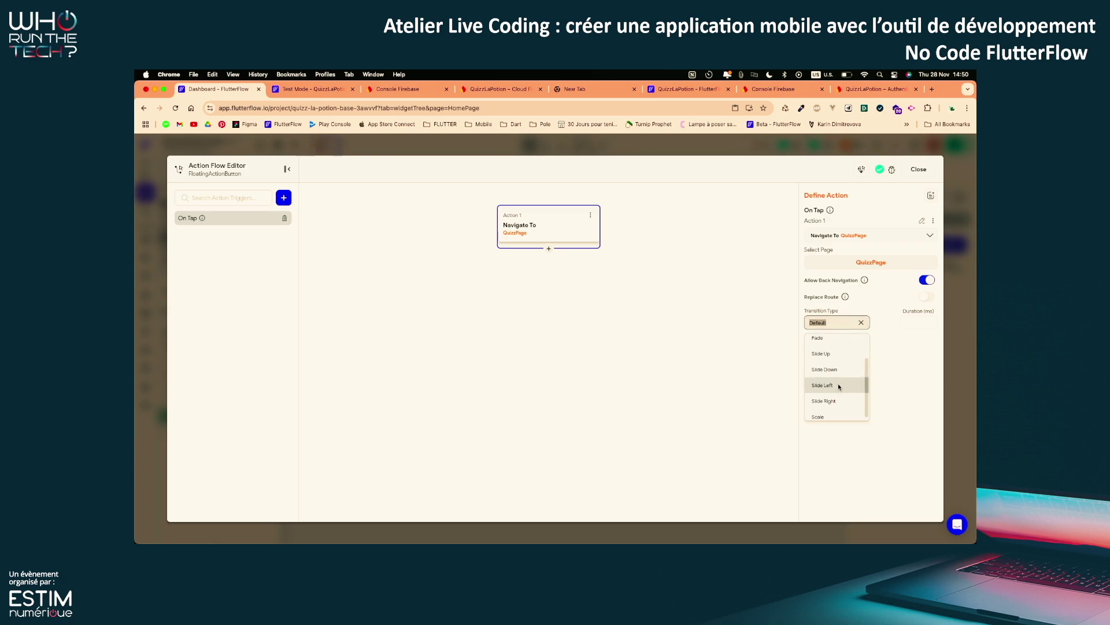
pyautogui.click(839, 386)
pyautogui.click(921, 325)
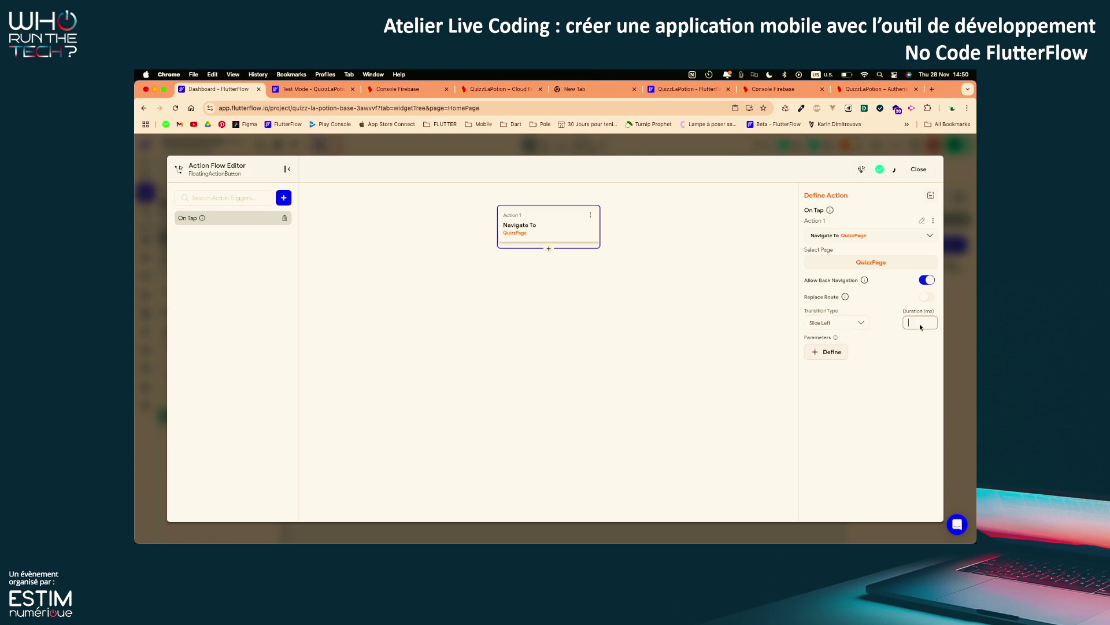
pyautogui.write('300')
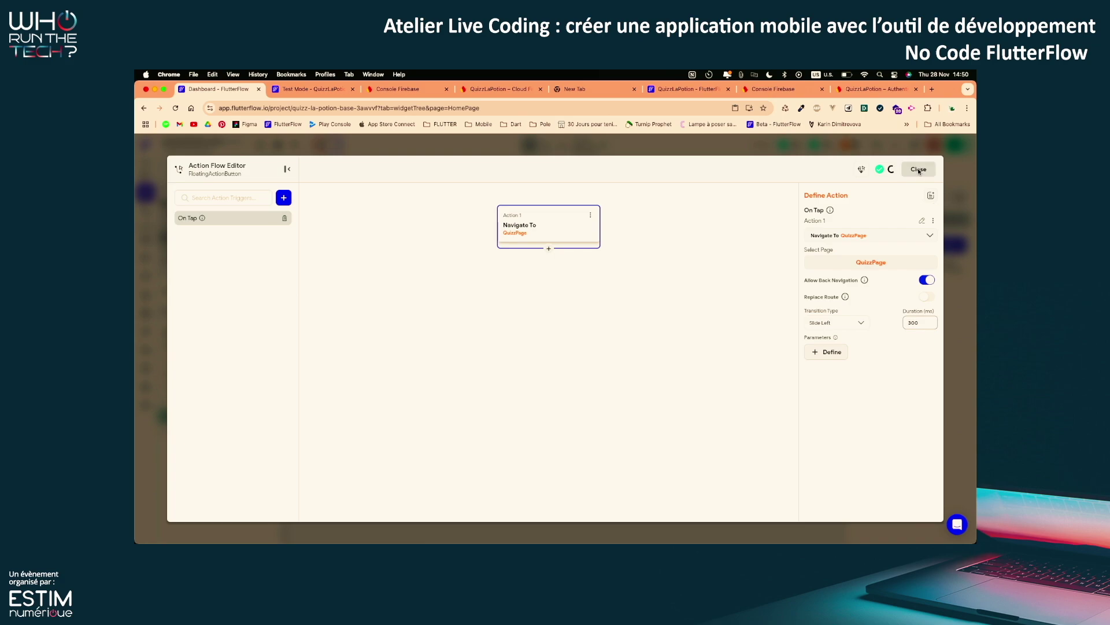
pyautogui.click(919, 169)
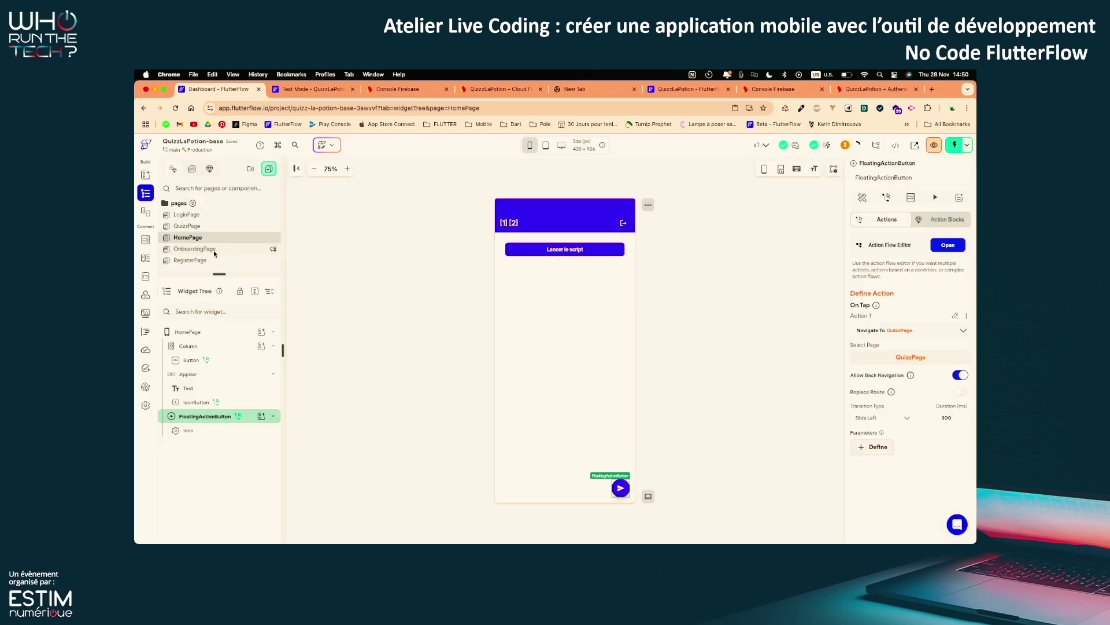
# On QuizzPage, confirm the back arrow button's tap action is Navigate Back
pyautogui.click(214, 226)
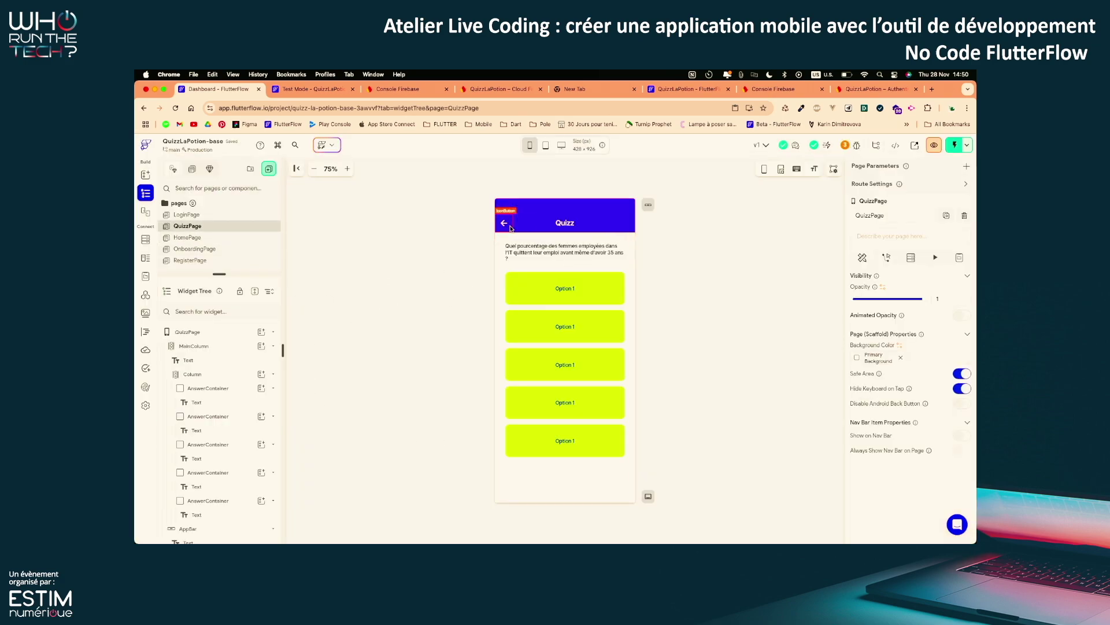
pyautogui.click(511, 228)
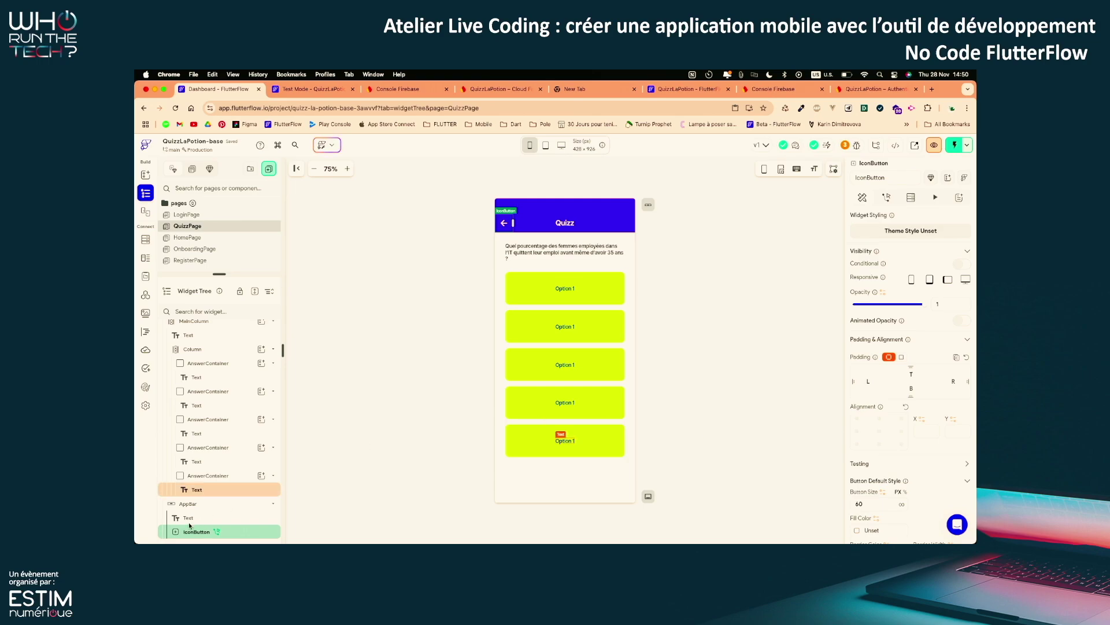
pyautogui.click(885, 197)
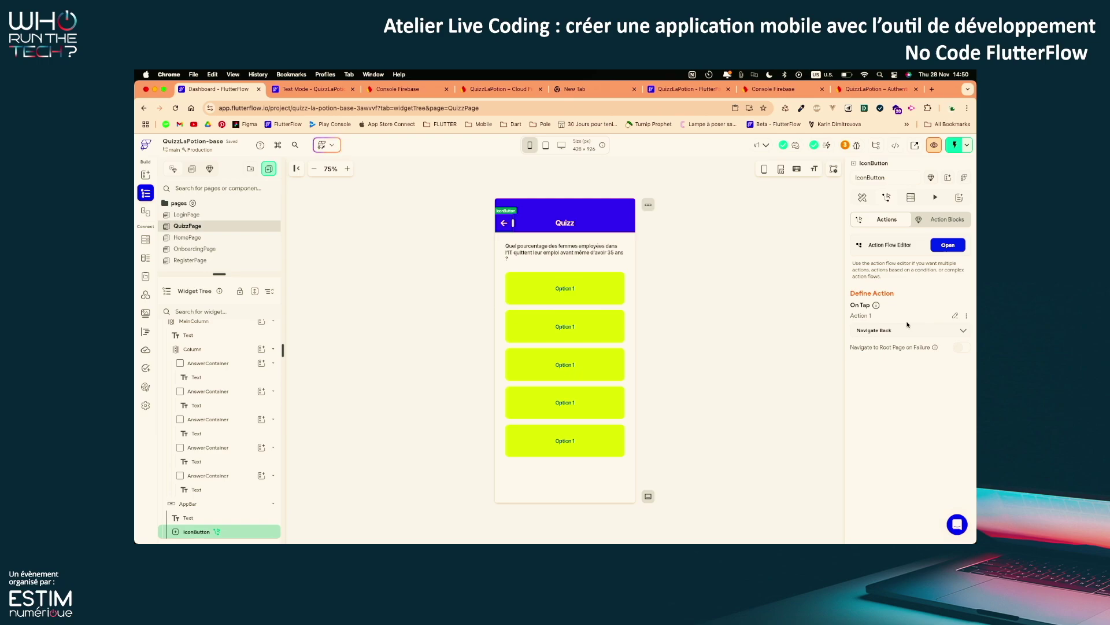
# Instant-reload the Test Mode app, then reselect HomePage's floating action button
pyautogui.click(311, 89)
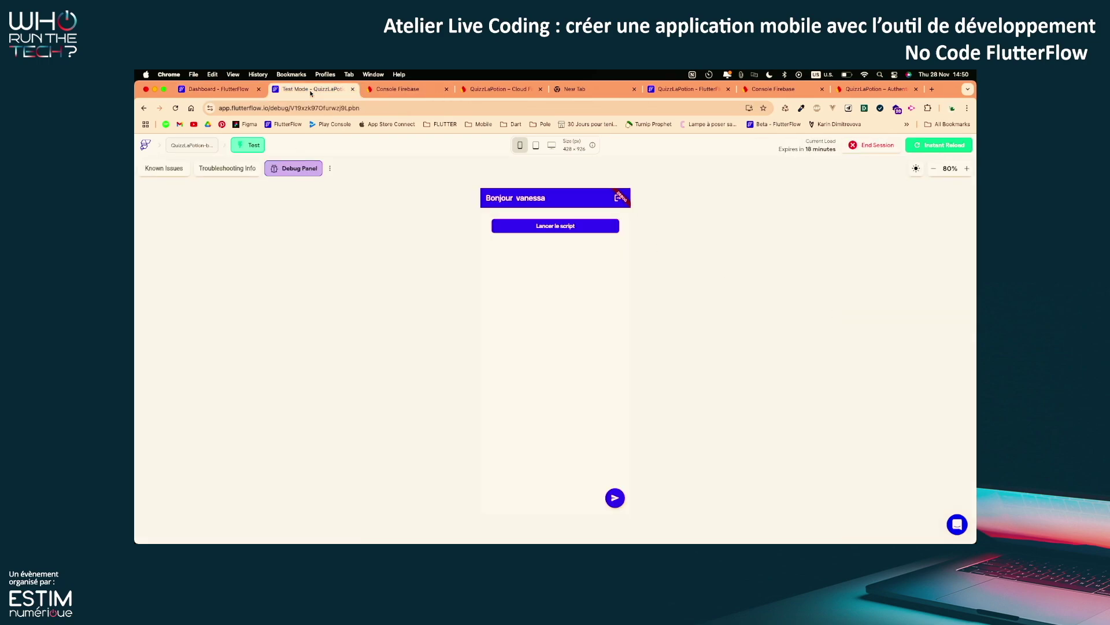
pyautogui.click(929, 145)
pyautogui.click(220, 89)
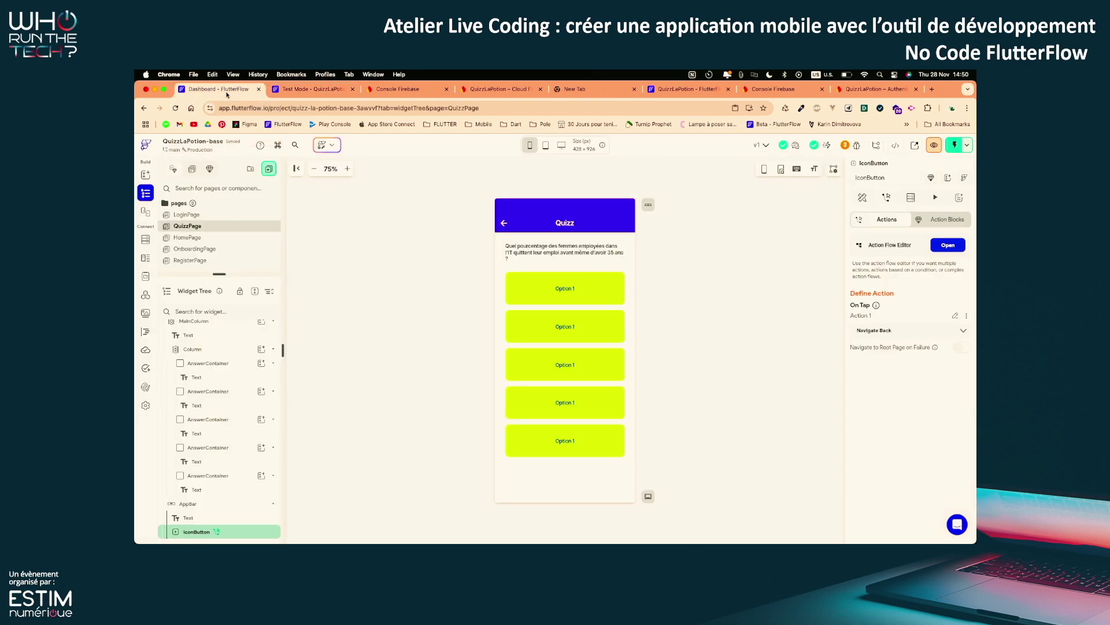
pyautogui.click(225, 240)
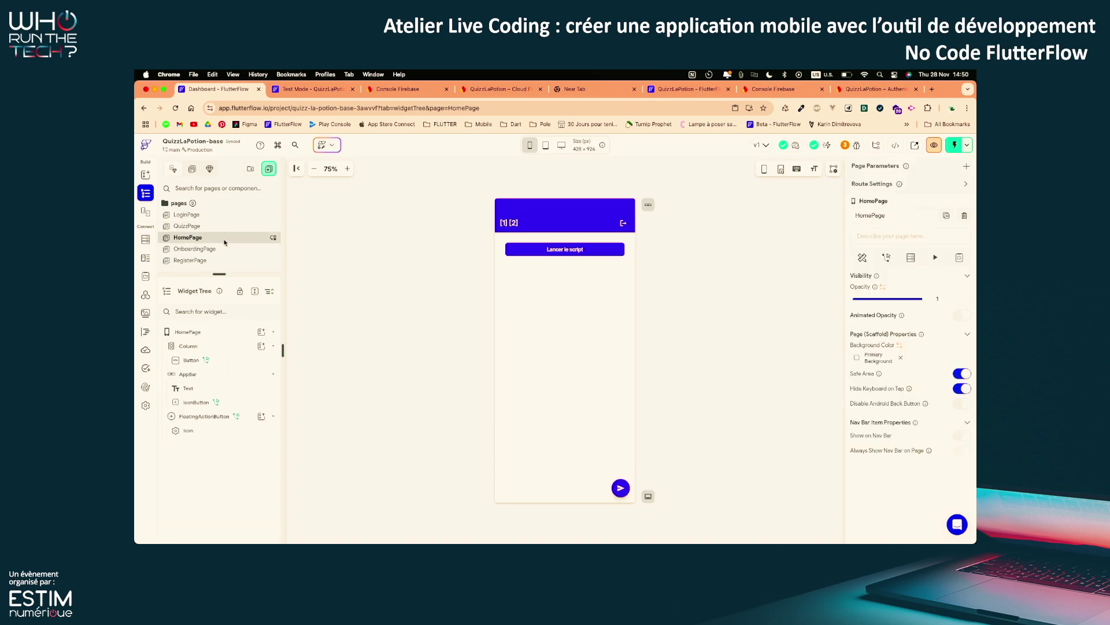
pyautogui.click(622, 487)
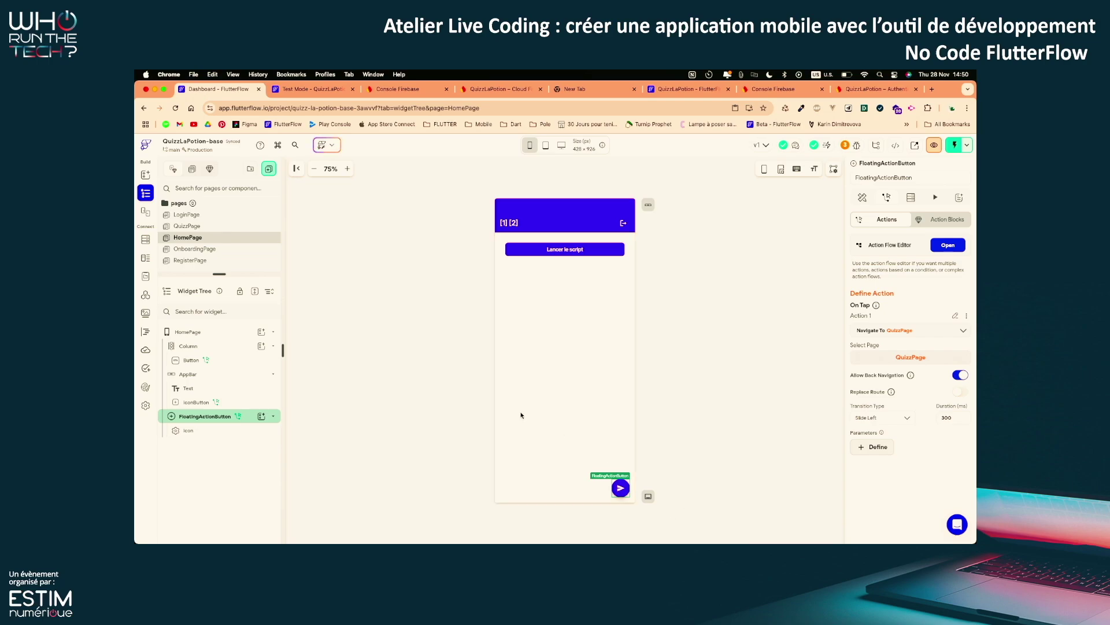
# Set the phone preview to 80% and review the floating button's properties and actions
pyautogui.click(315, 169)
pyautogui.click(349, 170)
pyautogui.click(350, 169)
pyautogui.click(350, 170)
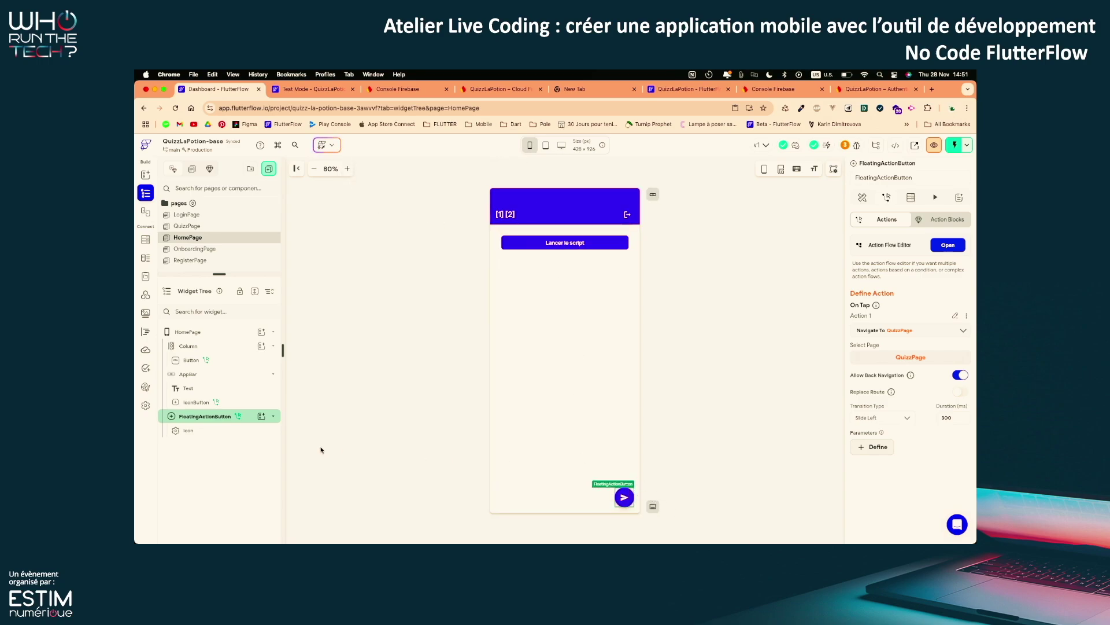
pyautogui.click(861, 198)
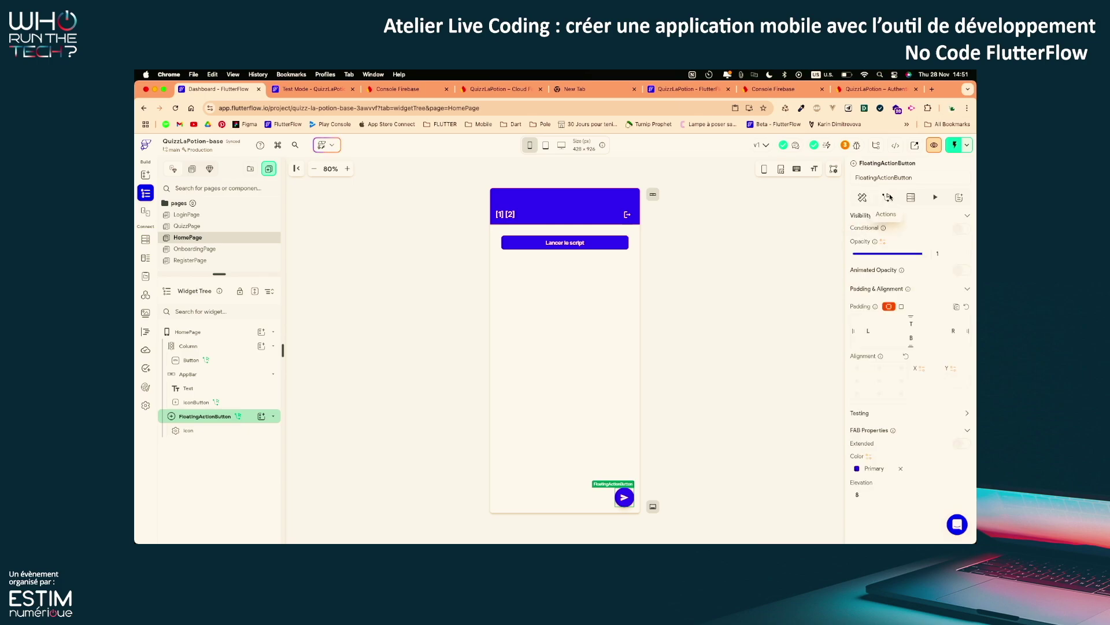
pyautogui.click(888, 198)
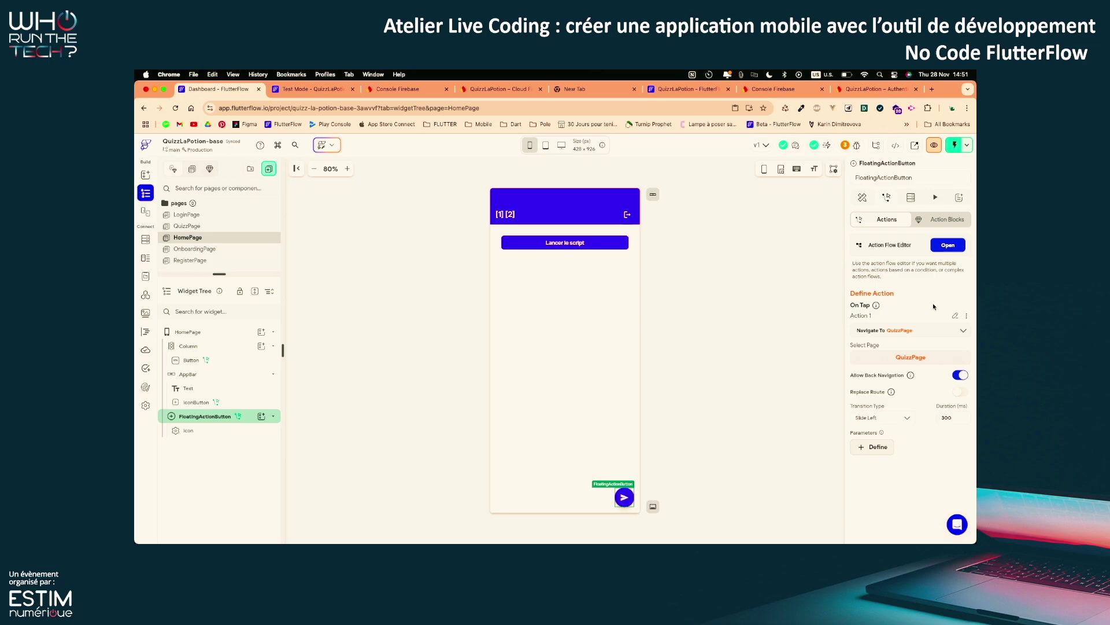
# In Test Mode, tap the floating button to confirm it opens the Quizz page
pyautogui.click(317, 90)
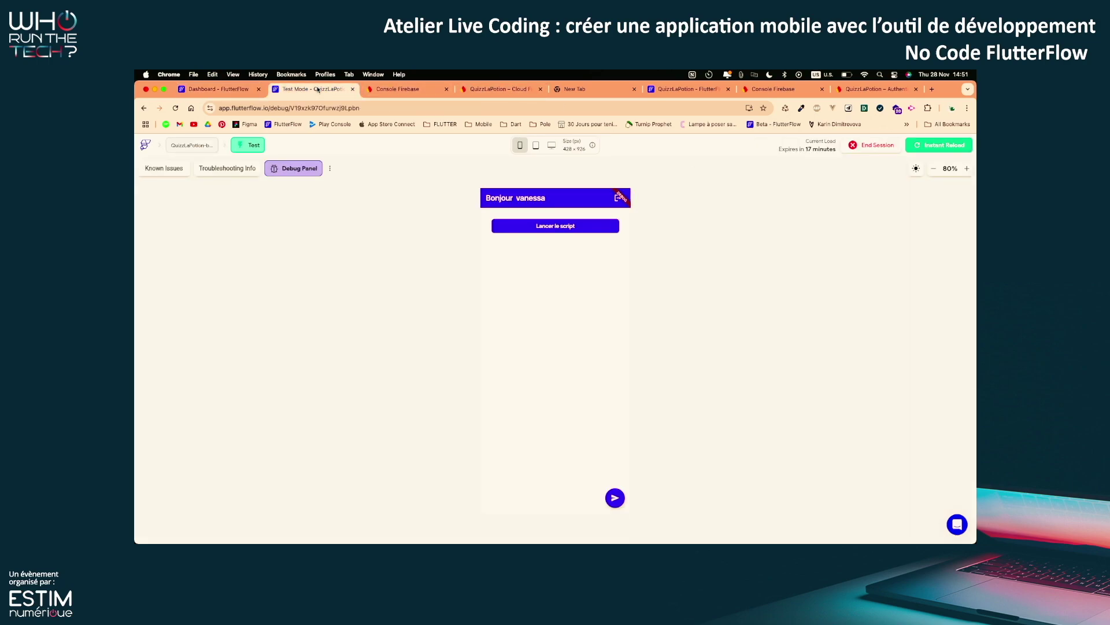
pyautogui.click(617, 498)
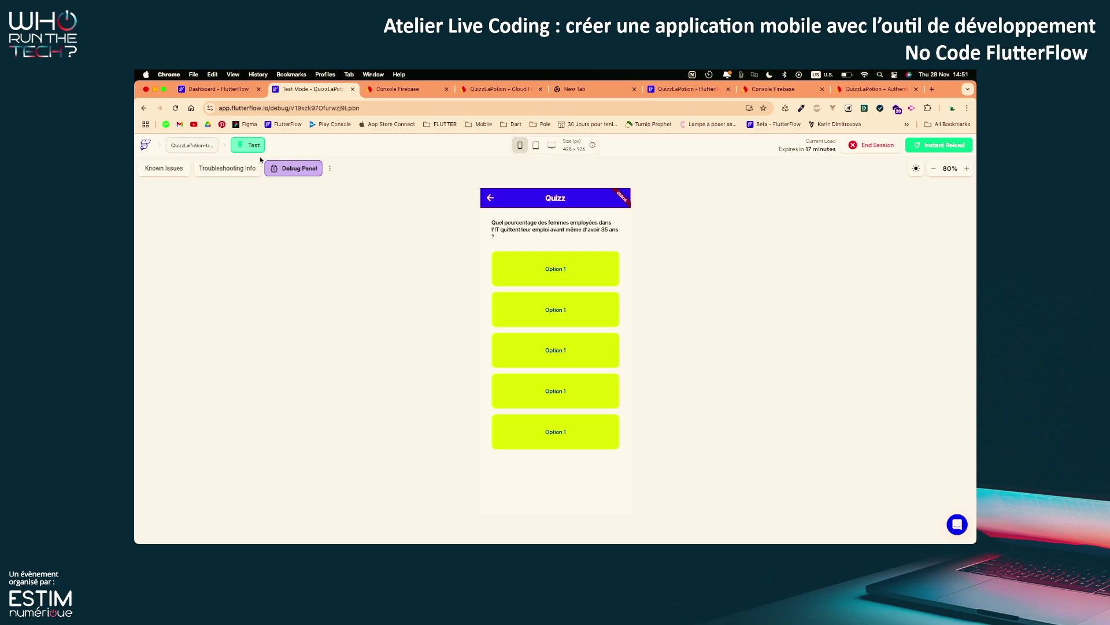
pyautogui.click(223, 89)
pyautogui.hotkey('ctrl', 'Up')
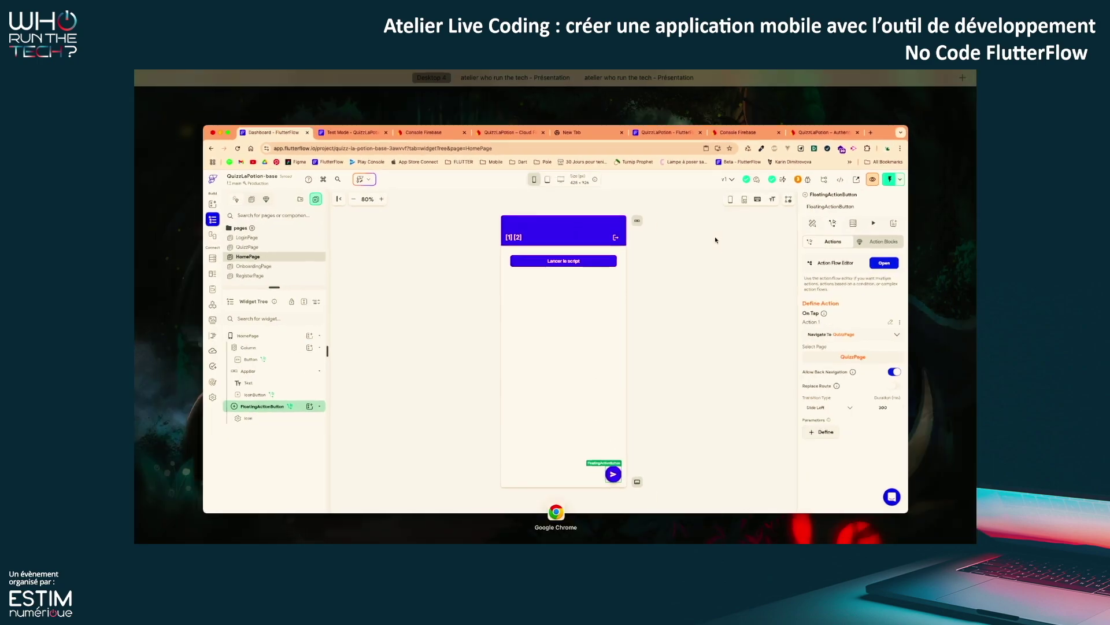
# Return to the presentation and advance to the 'Étape 4 – Gérer des données' slide
pyautogui.click(585, 101)
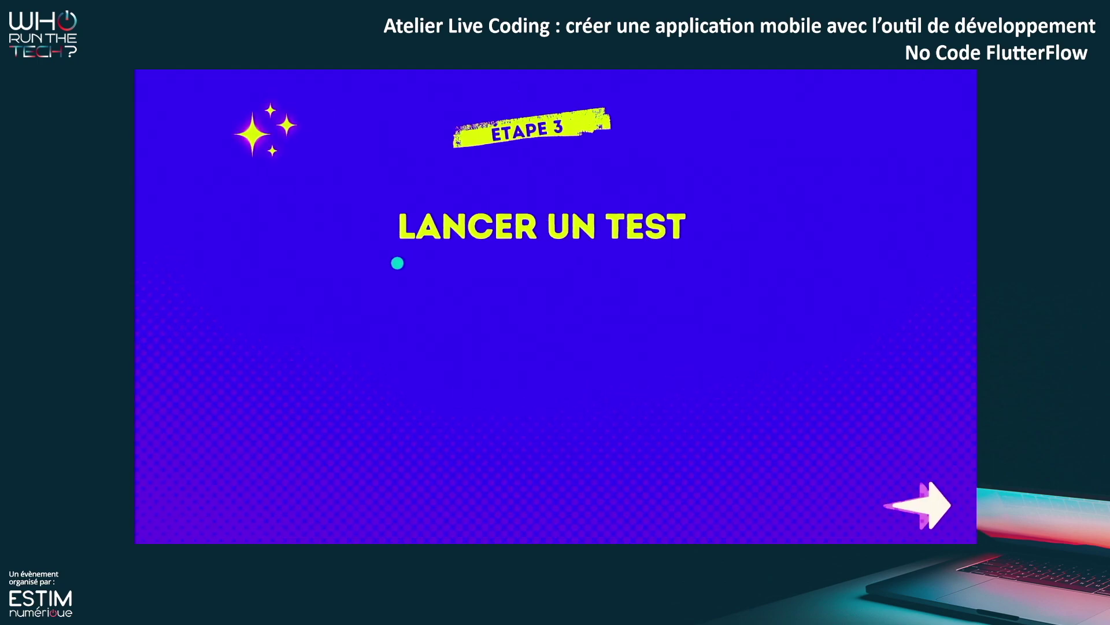
pyautogui.click(530, 93)
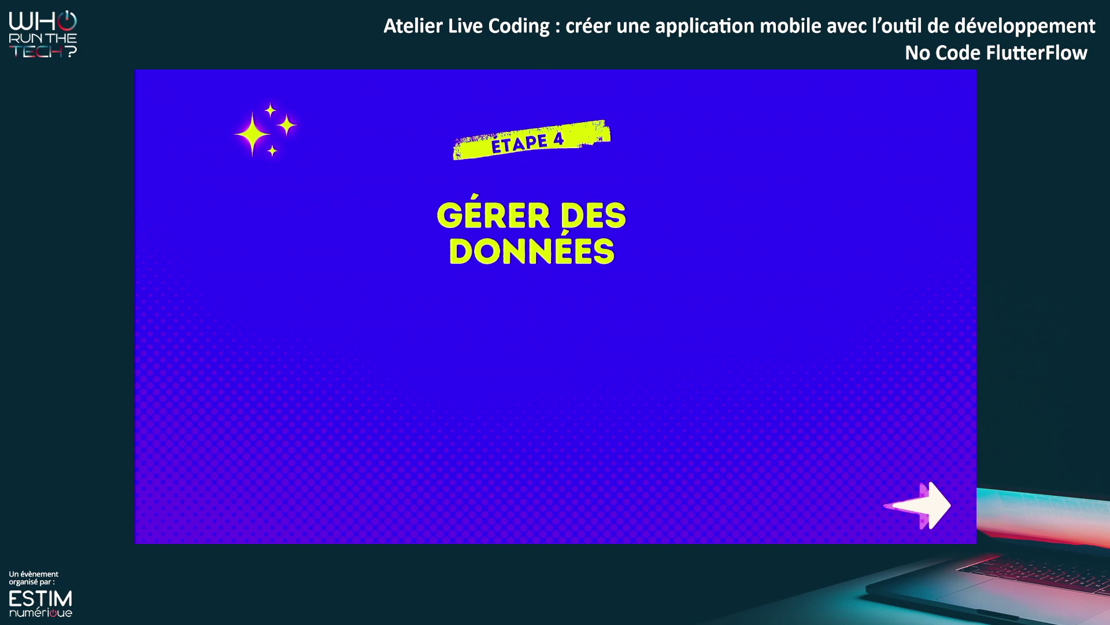
# Leave the slides and switch to the desktop showing the FlutterFlow quiz project
pyautogui.hotkey('ctrl', 'Up')
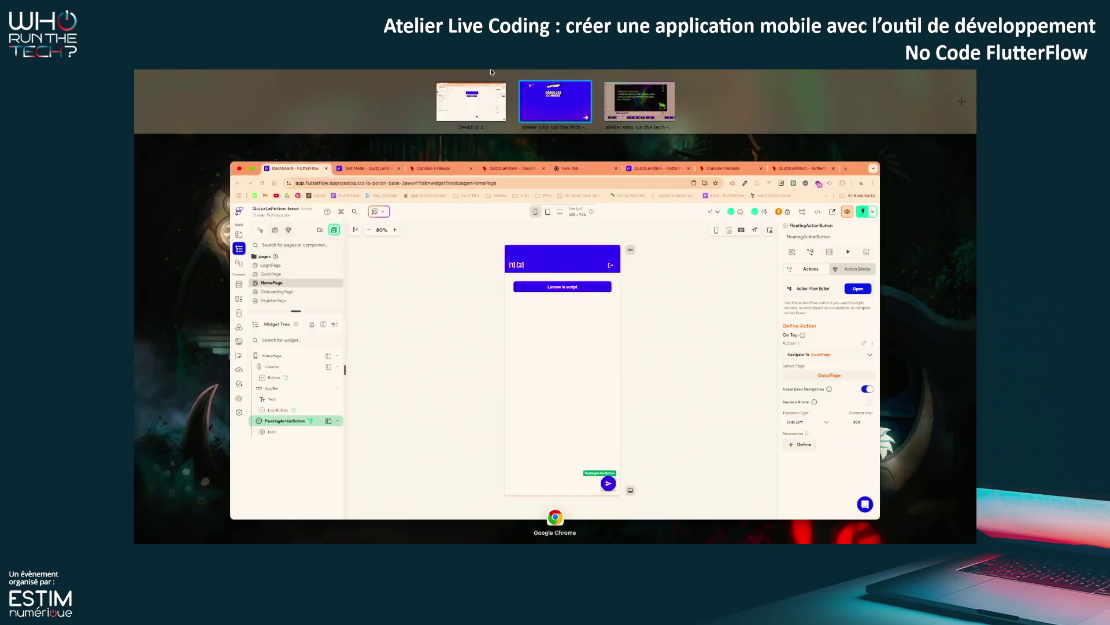
pyautogui.click(457, 117)
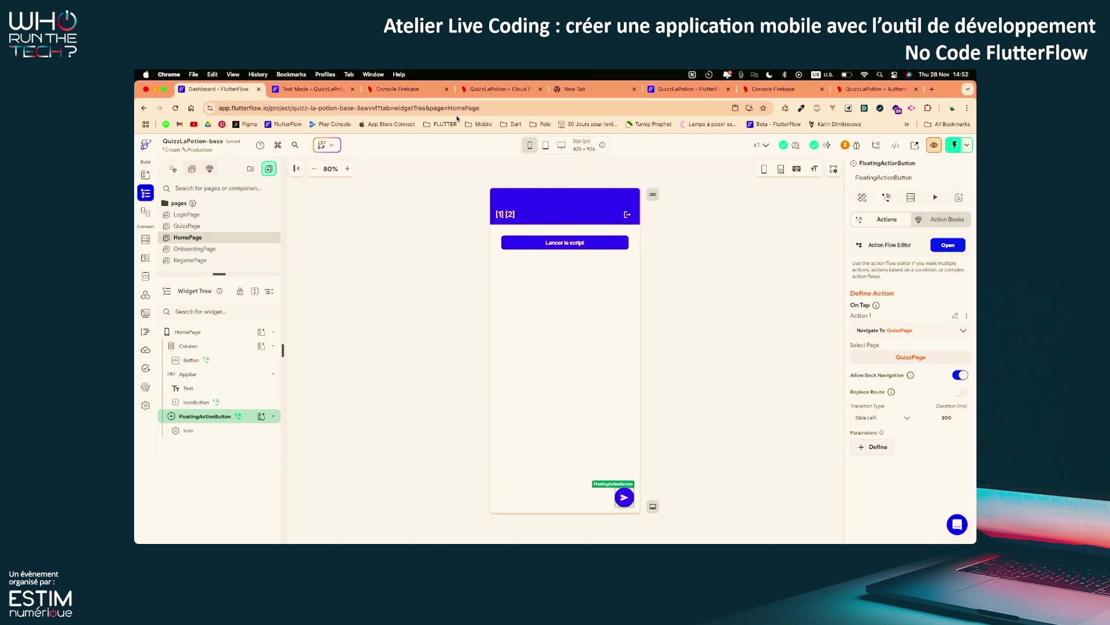
# Open QuizzPage, select its MainColumn and review the wrap options without wrapping anything
pyautogui.click(217, 227)
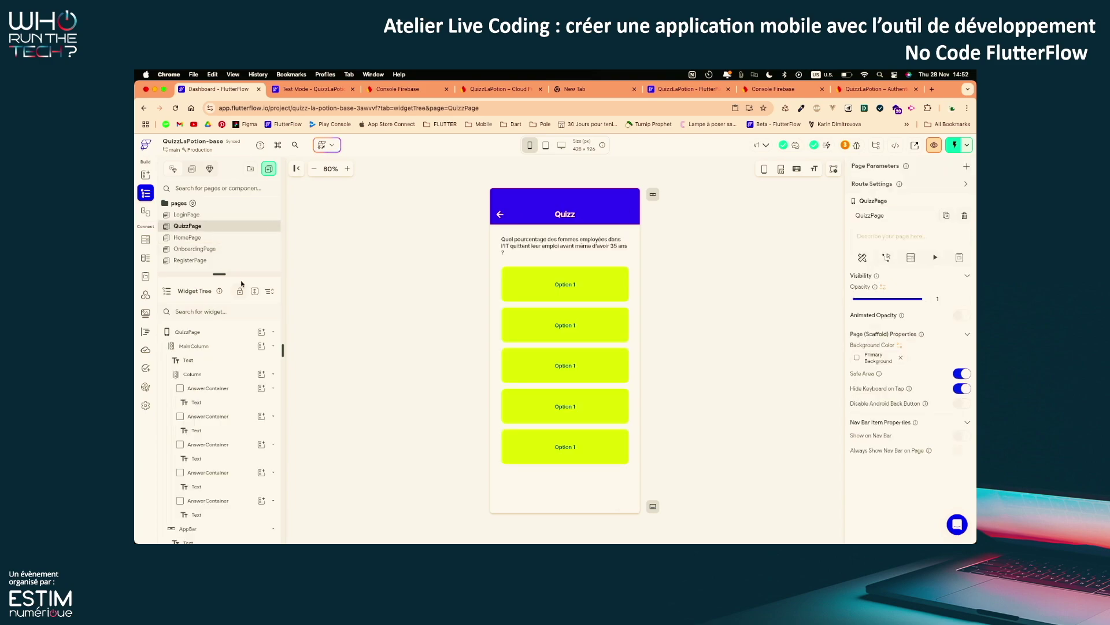
pyautogui.moveTo(240, 273); pyautogui.dragTo(238, 219)
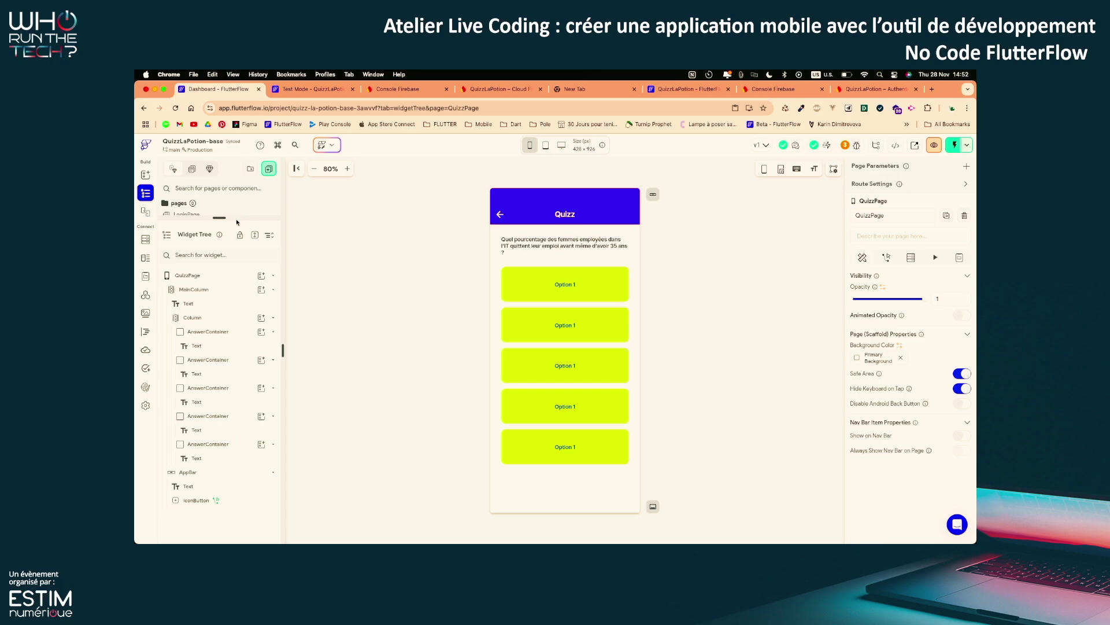
pyautogui.click(220, 289)
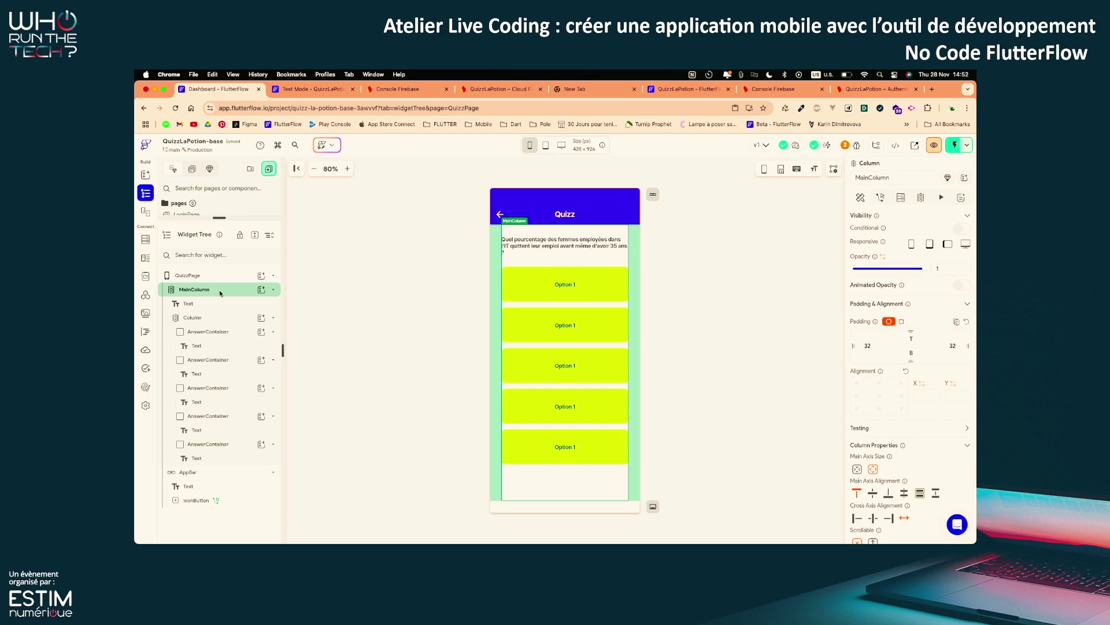
pyautogui.press('super+b')
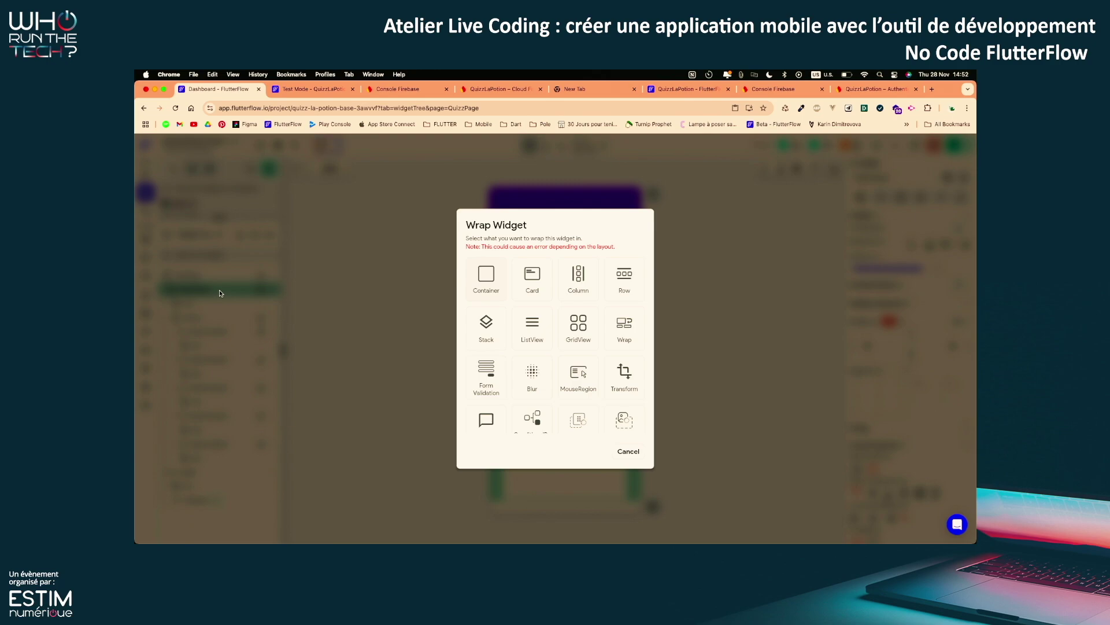
pyautogui.scroll(-2, 499, 381)
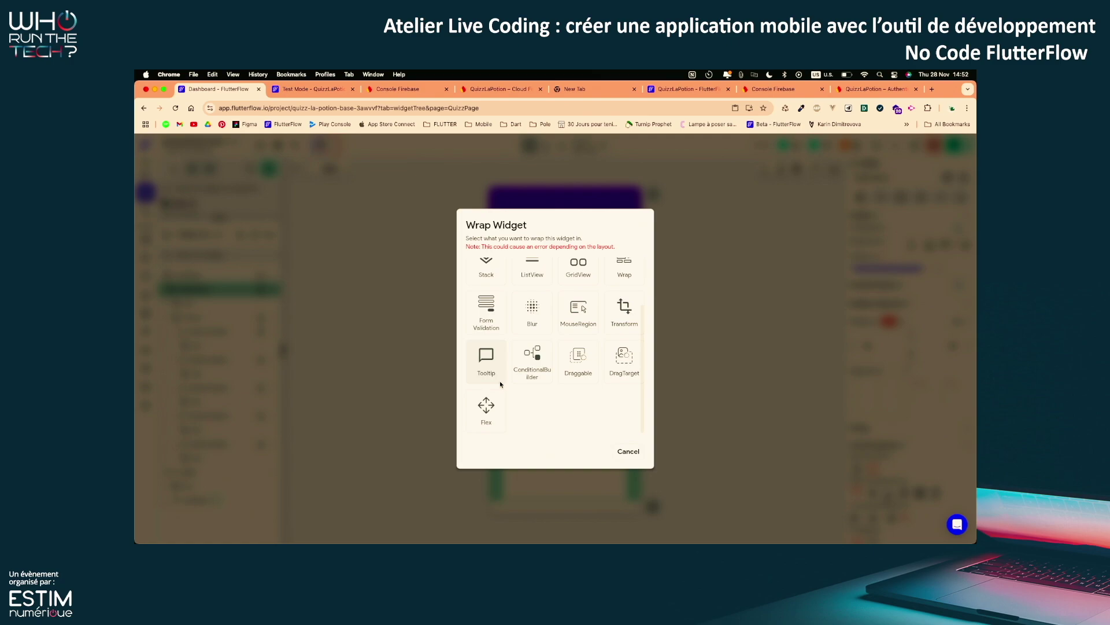
pyautogui.scroll(2, 501, 384)
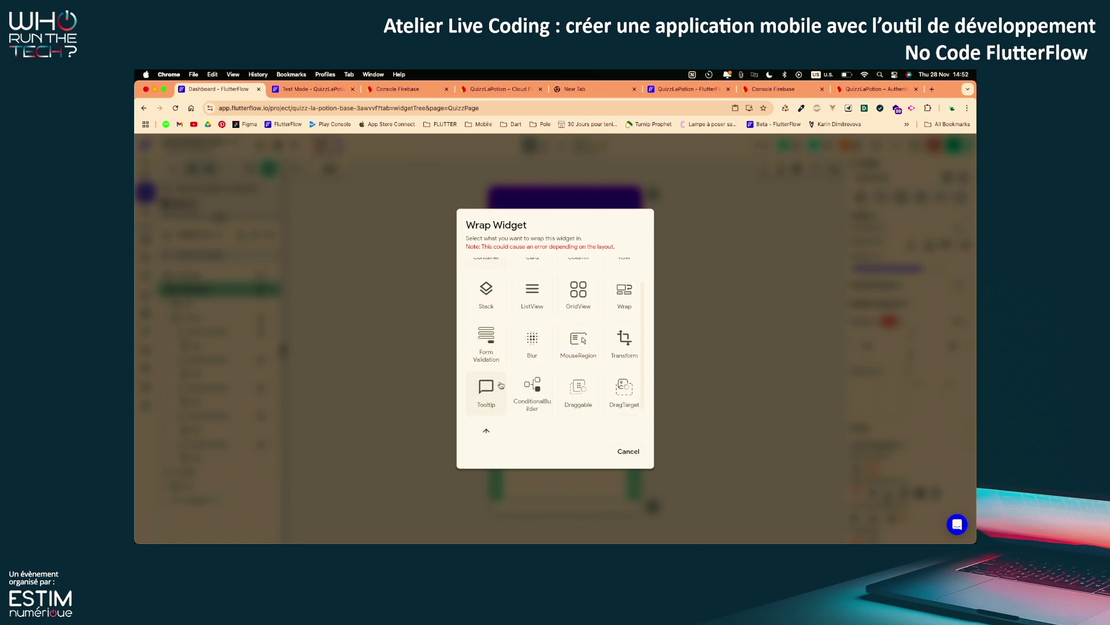
pyautogui.scroll(-2, 501, 385)
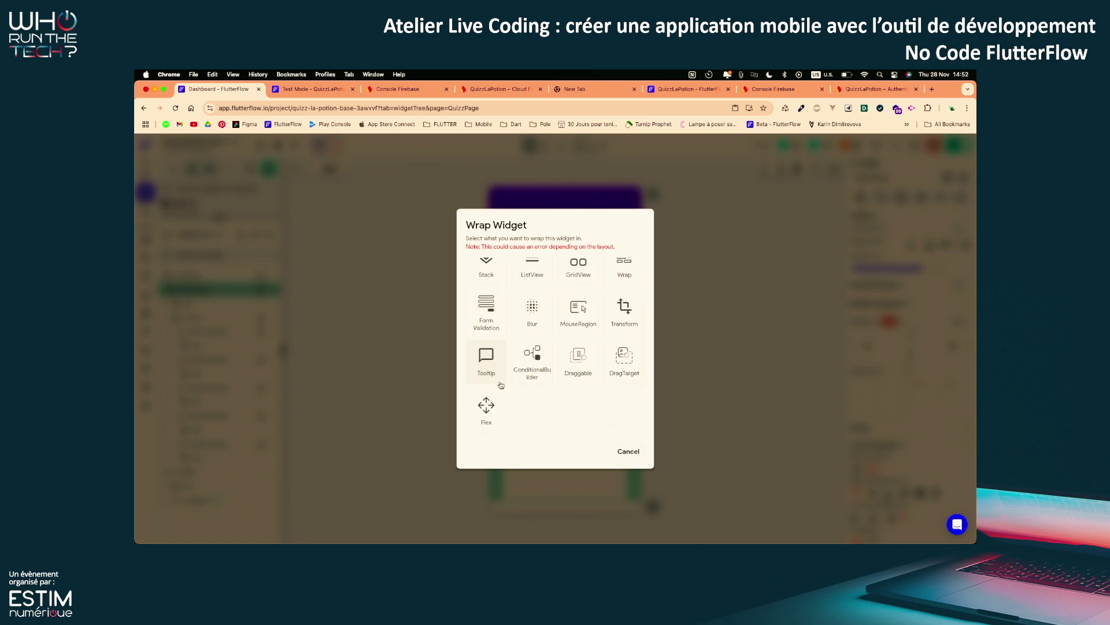
pyautogui.scroll(2, 617, 405)
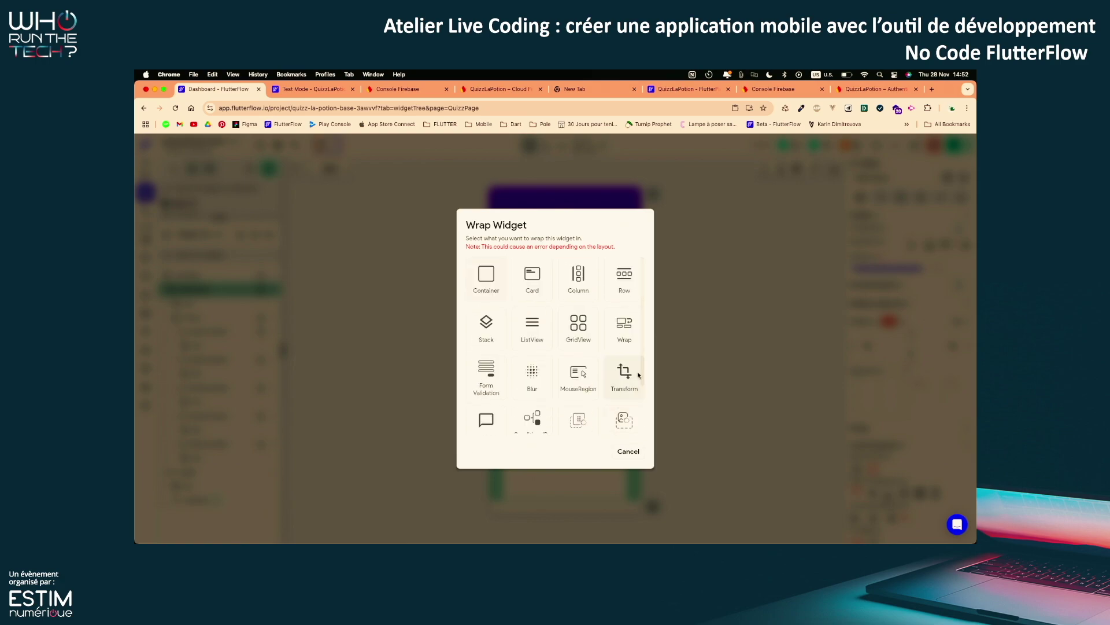
pyautogui.click(619, 455)
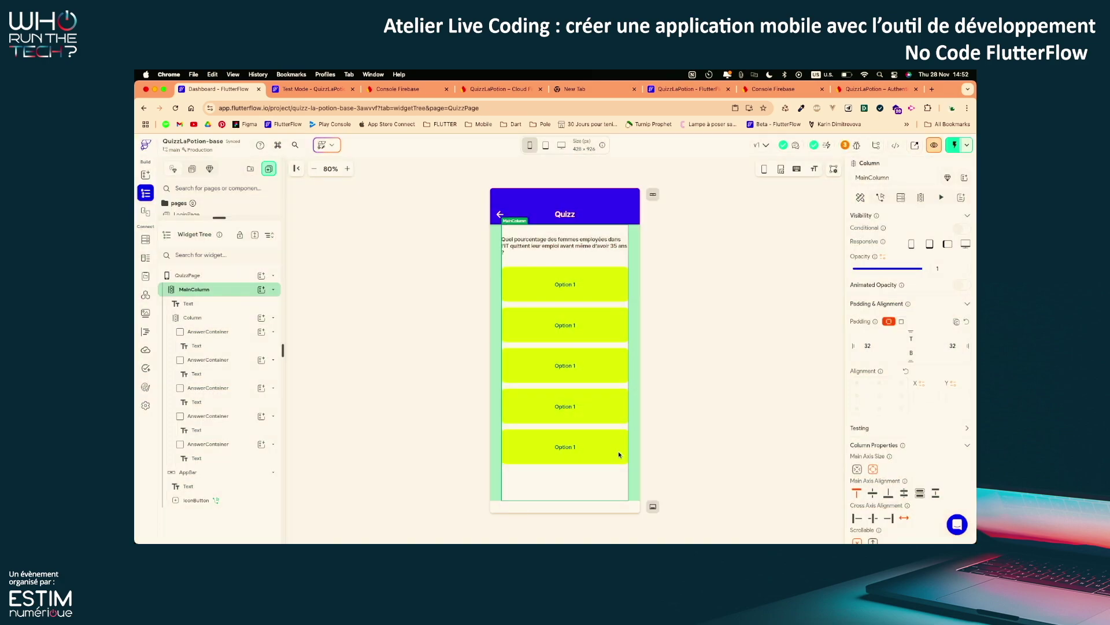
# Collapse MainColumn in the Widget Tree and cut it from QuizzPage, leaving only the Quizz app bar
pyautogui.click(483, 404)
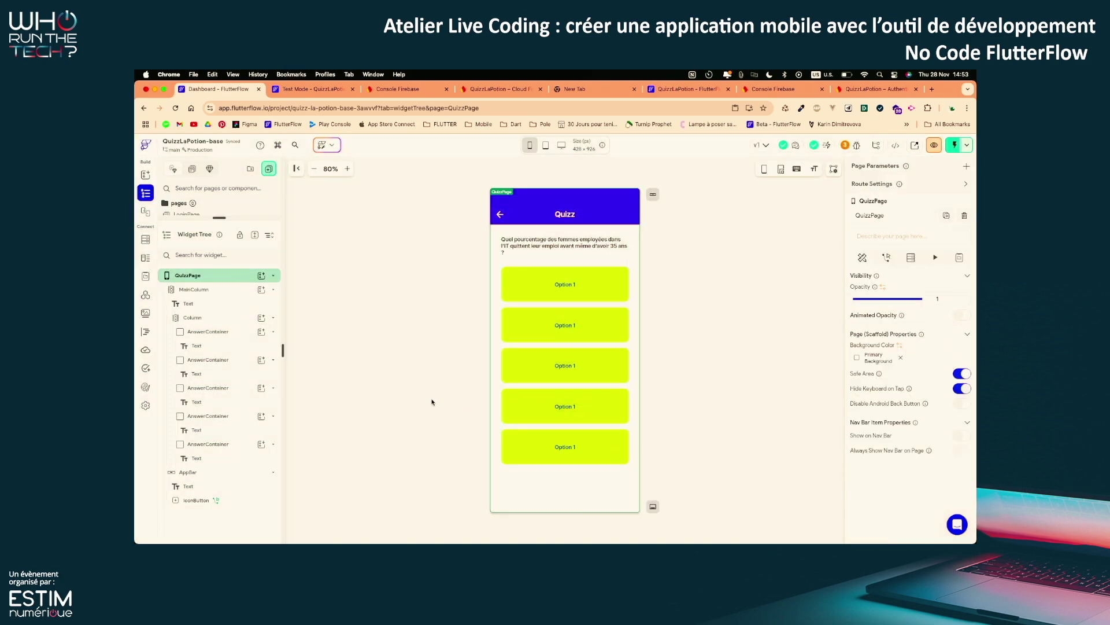
pyautogui.click(225, 291)
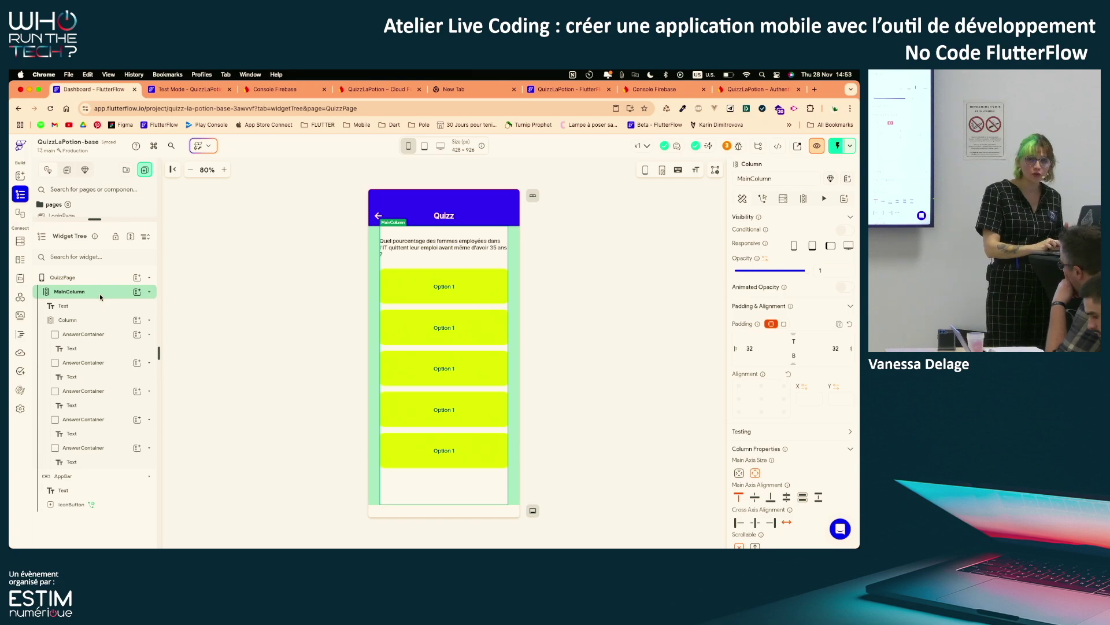
pyautogui.rightClick(99, 295)
pyautogui.click(112, 306)
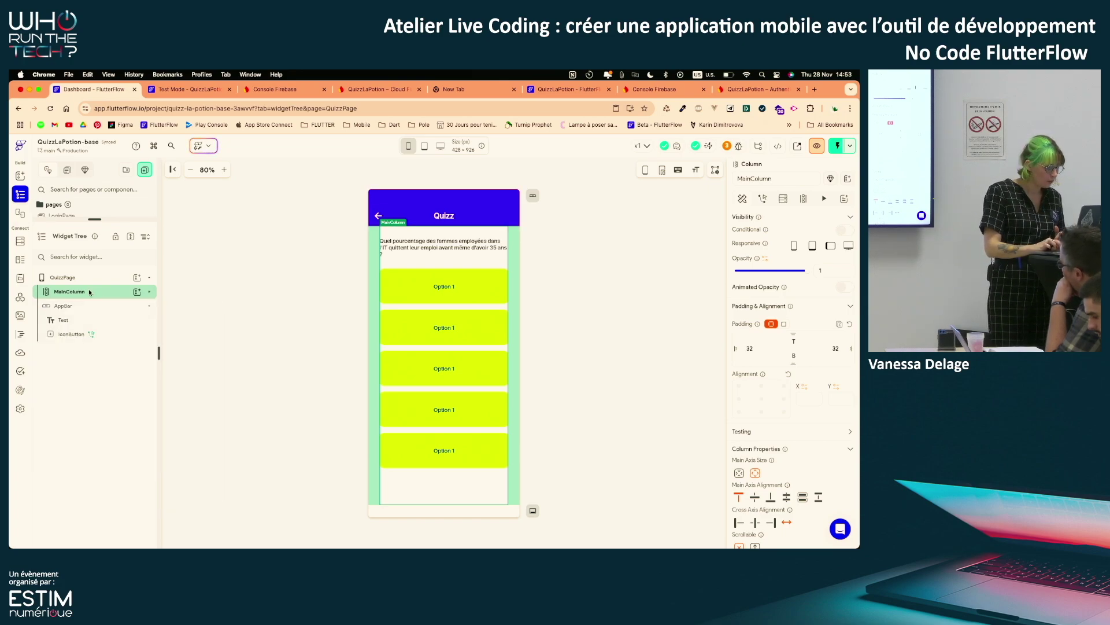
pyautogui.rightClick(93, 291)
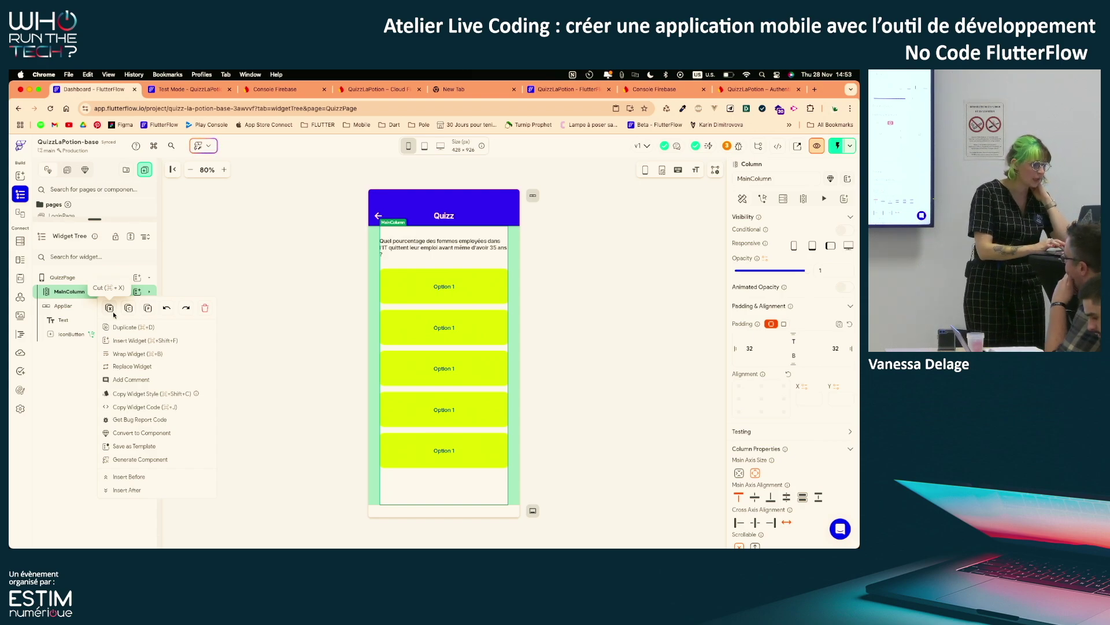
pyautogui.click(109, 308)
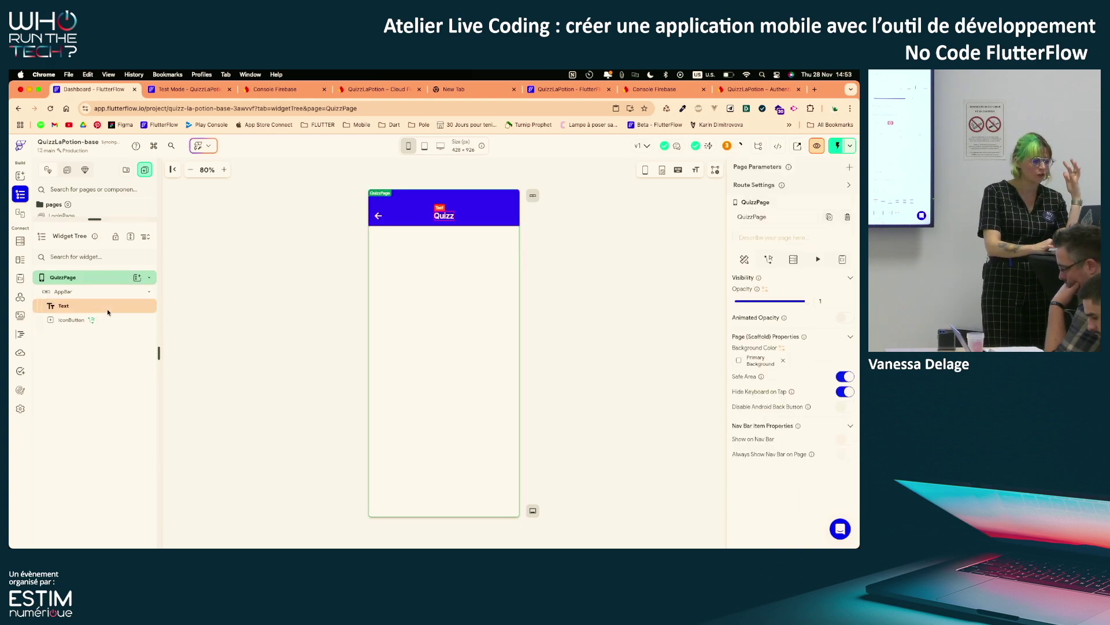
# Add a PageView child to QuizzPage via a 'page' search and collapse it in the tree
pyautogui.click(137, 278)
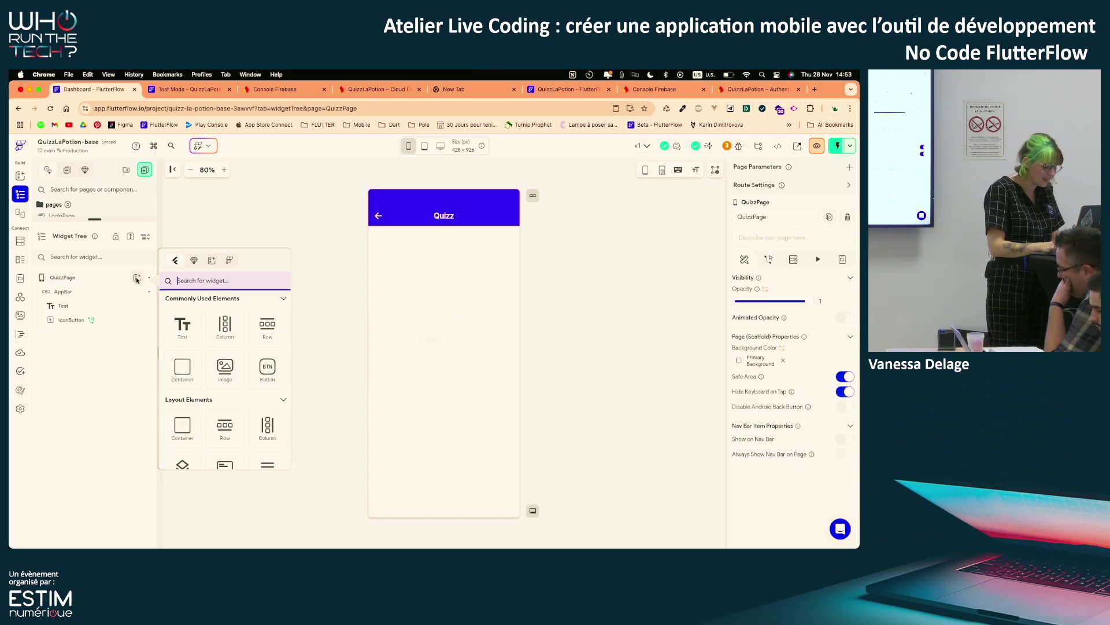
pyautogui.write('page')
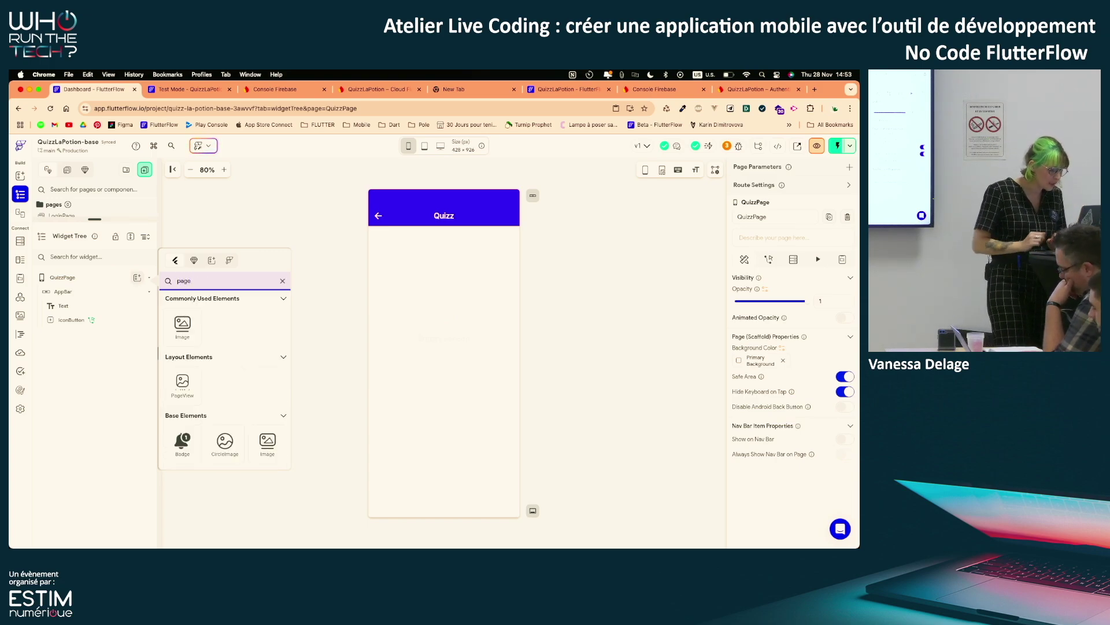
pyautogui.click(182, 383)
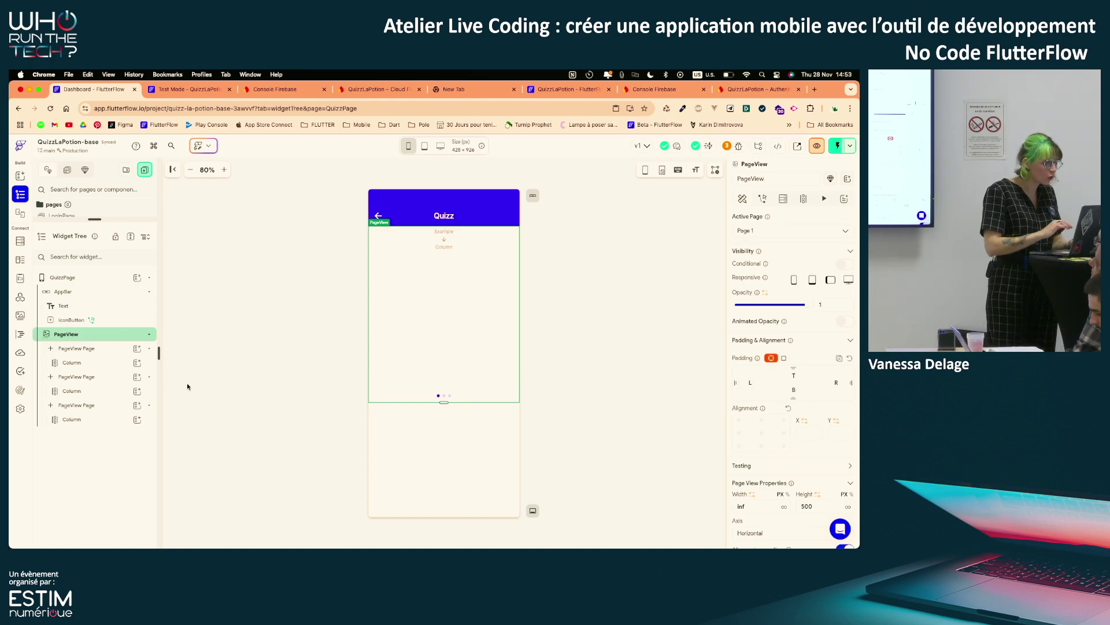
pyautogui.click(105, 335)
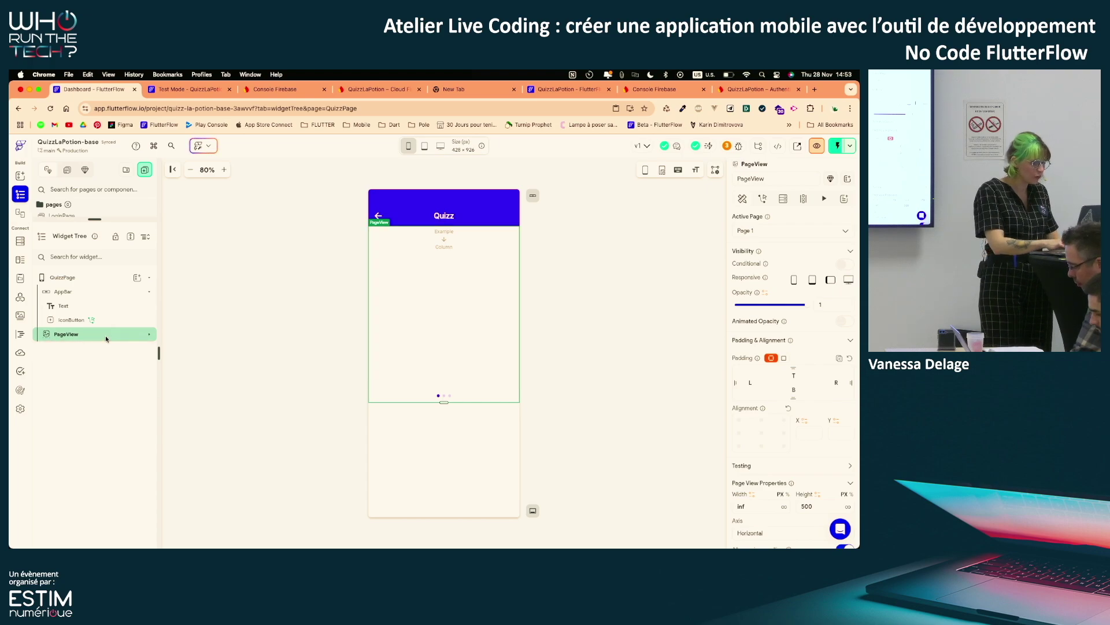
# Wrap the PageView in a Container
pyautogui.press('super+b')
pyautogui.click(370, 278)
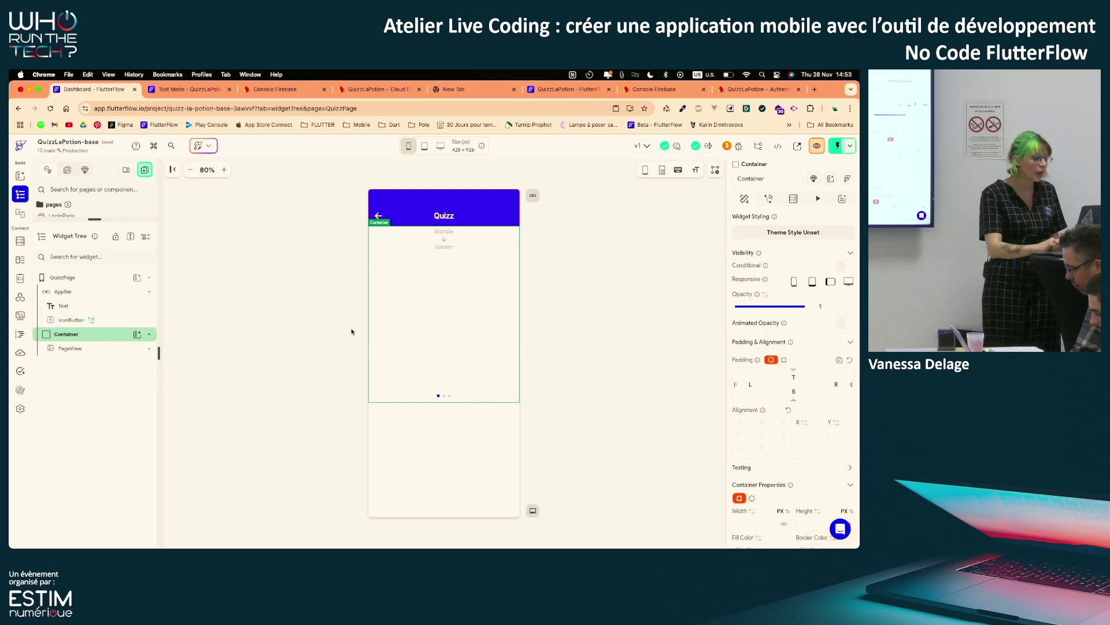
pyautogui.click(124, 349)
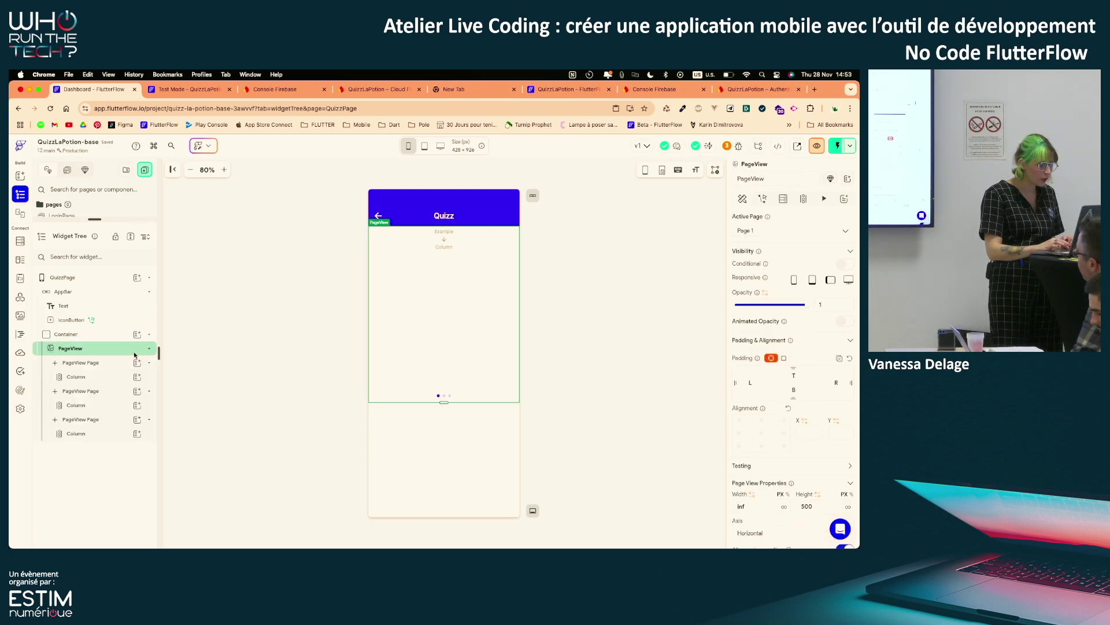
# Delete the third and second PageView Pages and the leftover Column, keeping one empty page
pyautogui.click(96, 420)
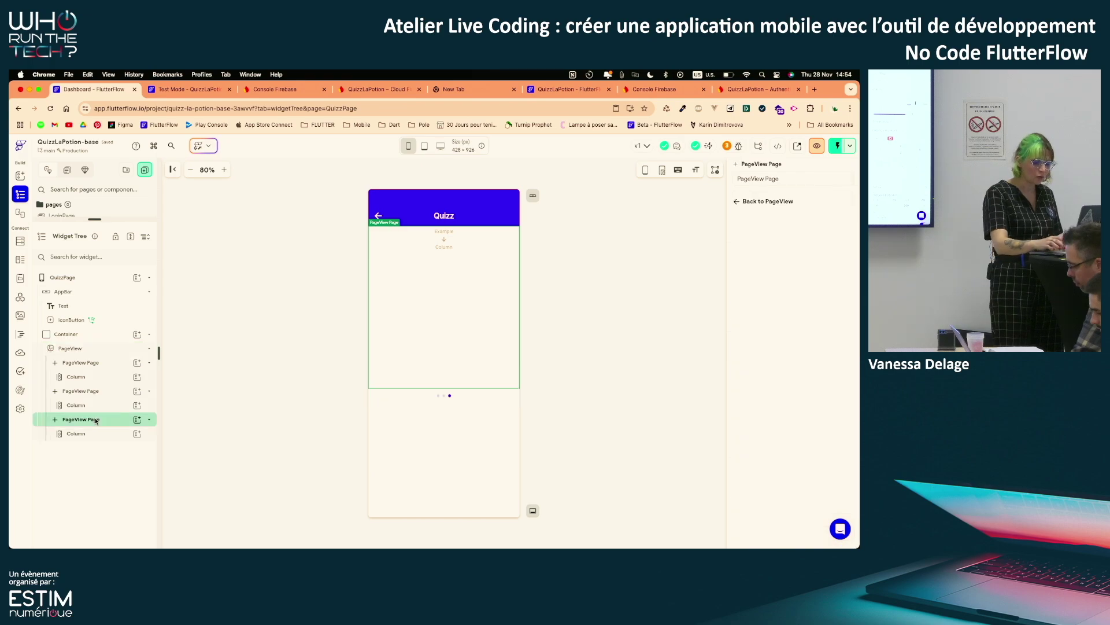
pyautogui.press('BackSpace')
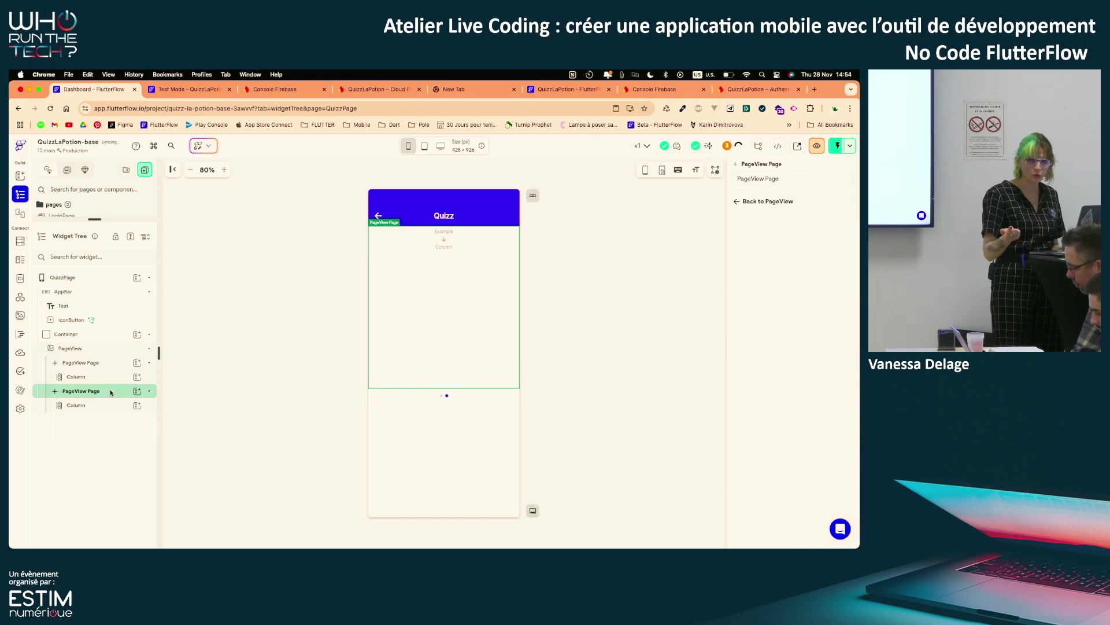
pyautogui.rightClick(111, 392)
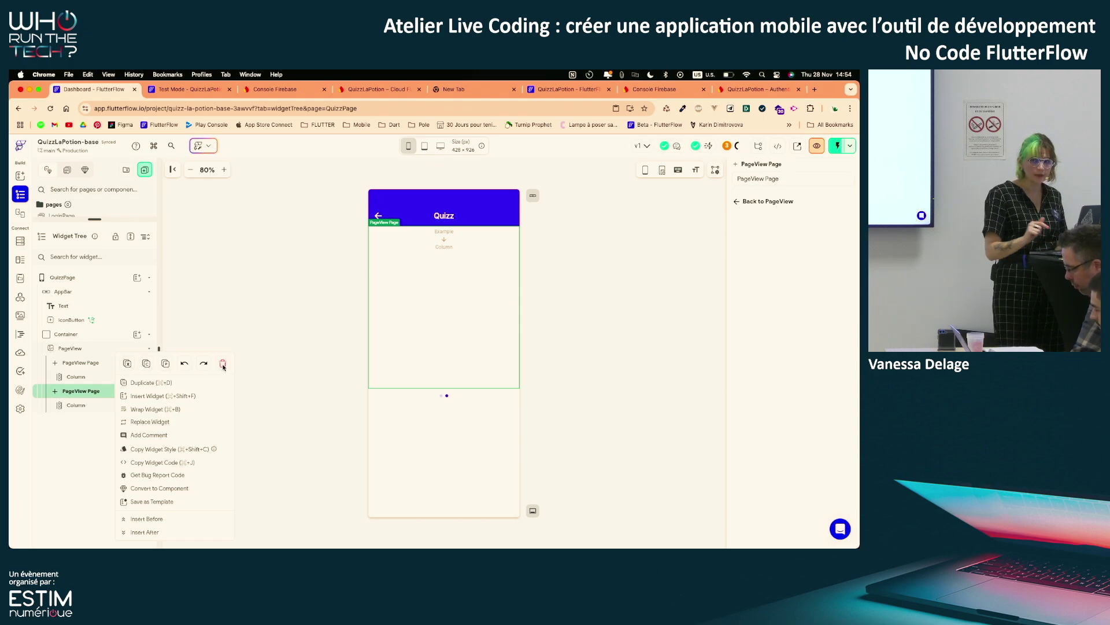
pyautogui.click(90, 390)
pyautogui.press('BackSpace')
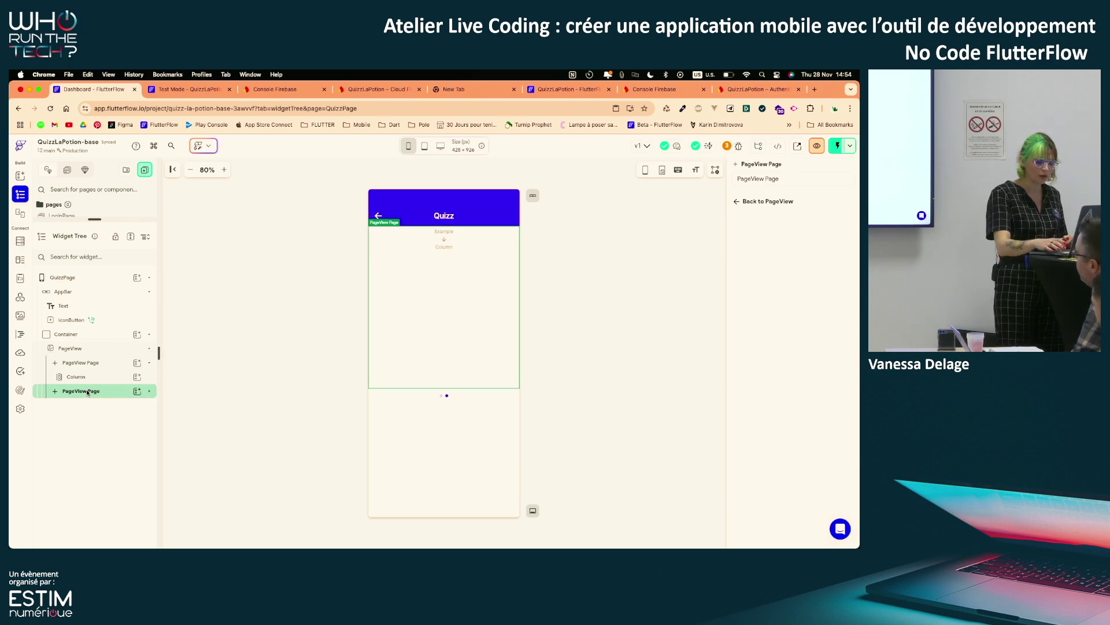
pyautogui.press('BackSpace')
pyautogui.click(93, 380)
pyautogui.press('BackSpace')
pyautogui.click(103, 363)
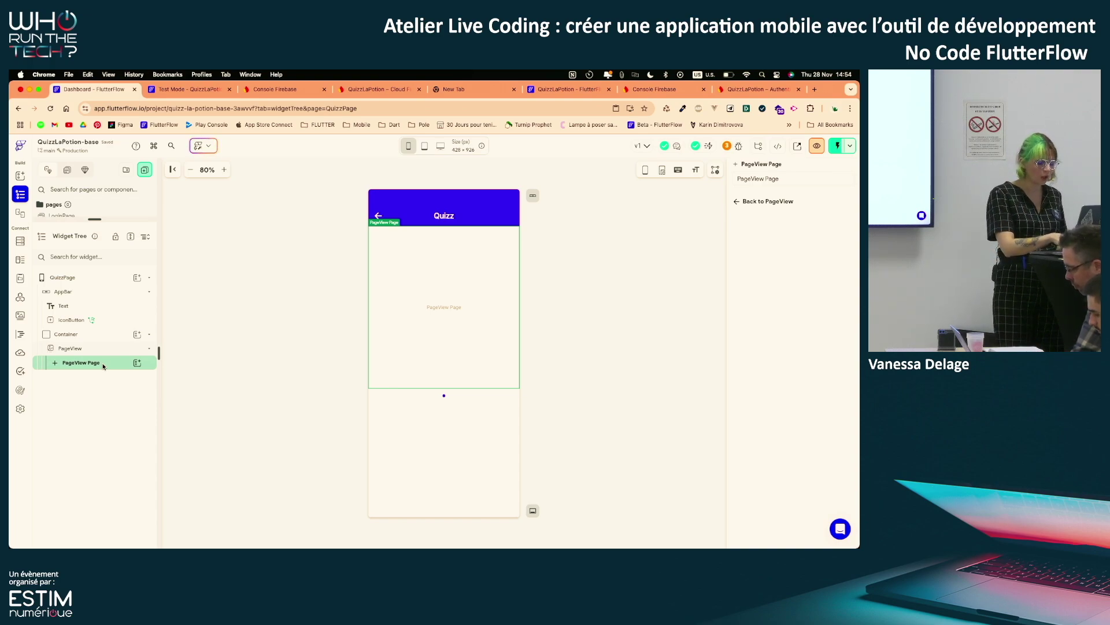
# Paste the cut MainColumn into the single PageView Page and select the wrapping Container
pyautogui.press('super+v')
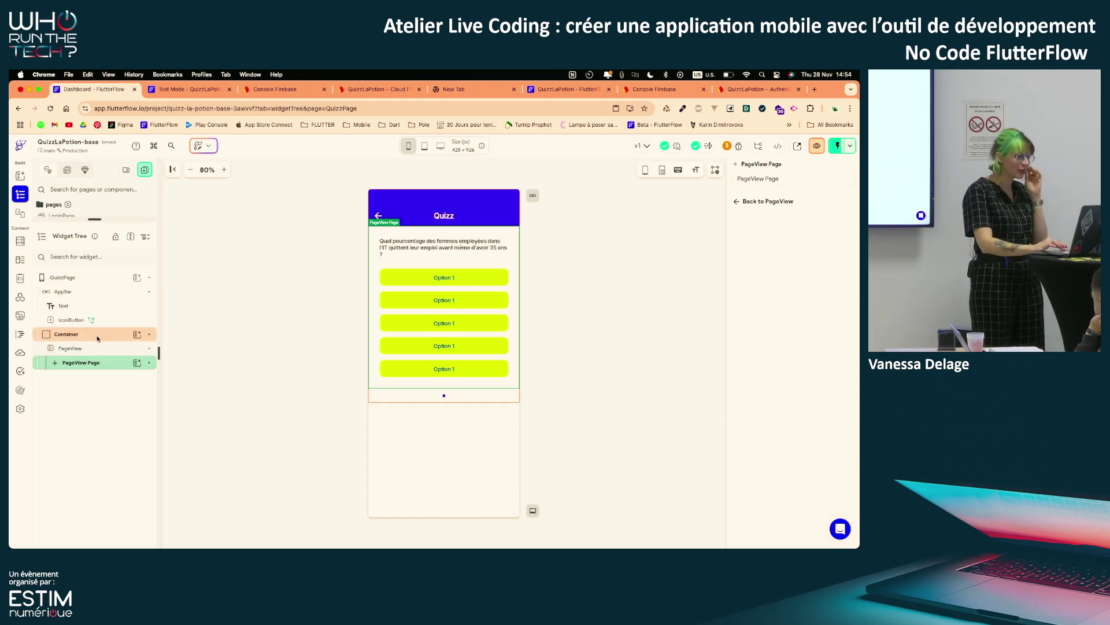
pyautogui.click(150, 291)
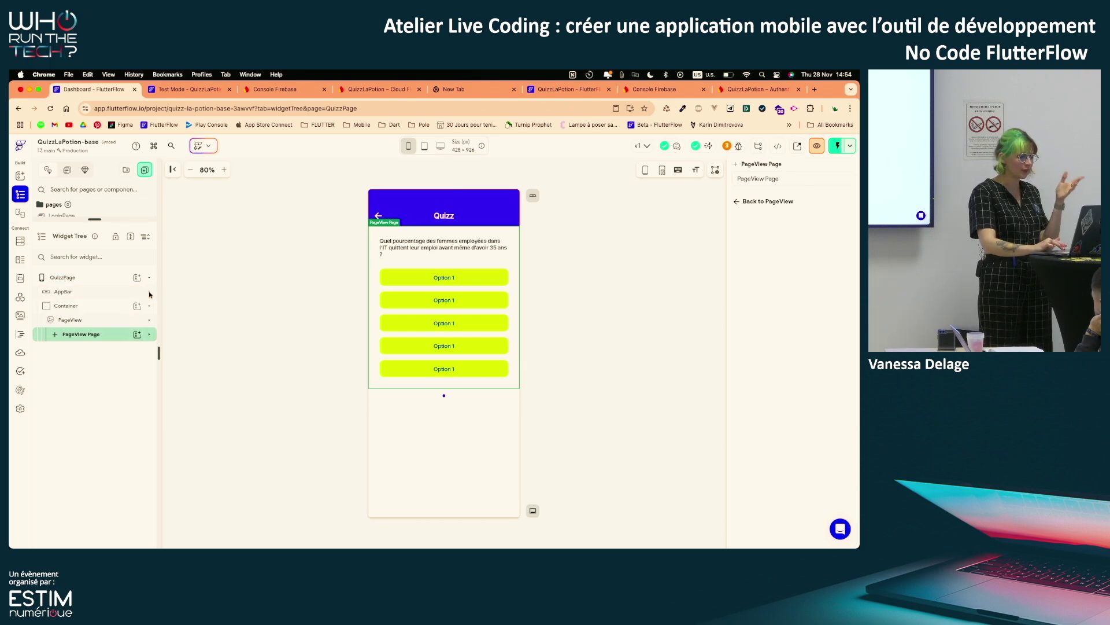
pyautogui.click(101, 307)
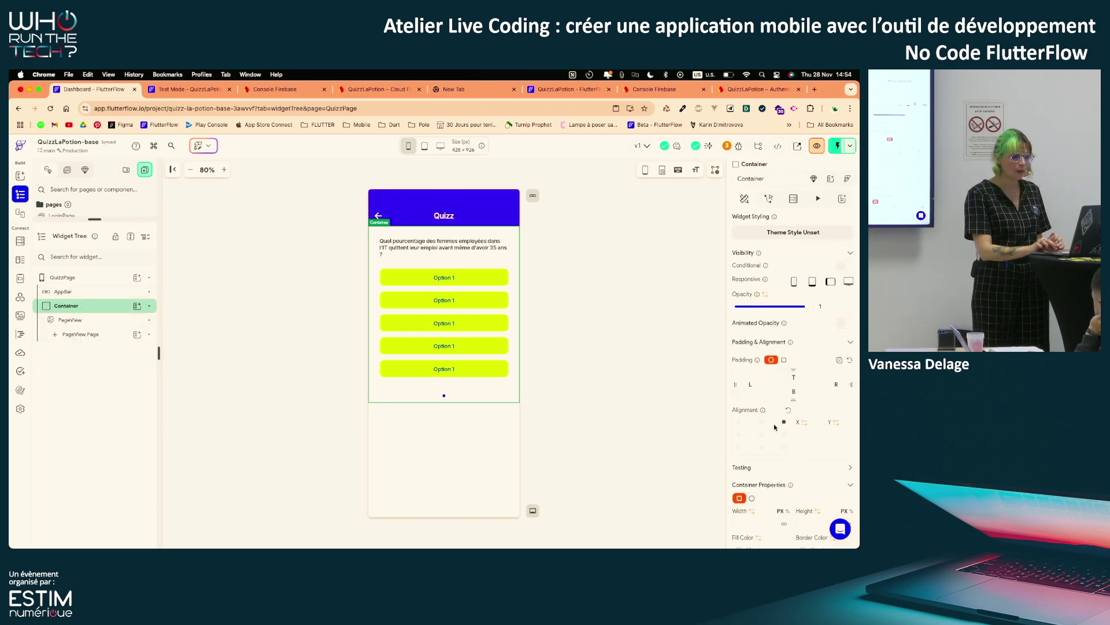
# Set the Container's width and height and the PageView's height to infinity
pyautogui.scroll(-5, 775, 427)
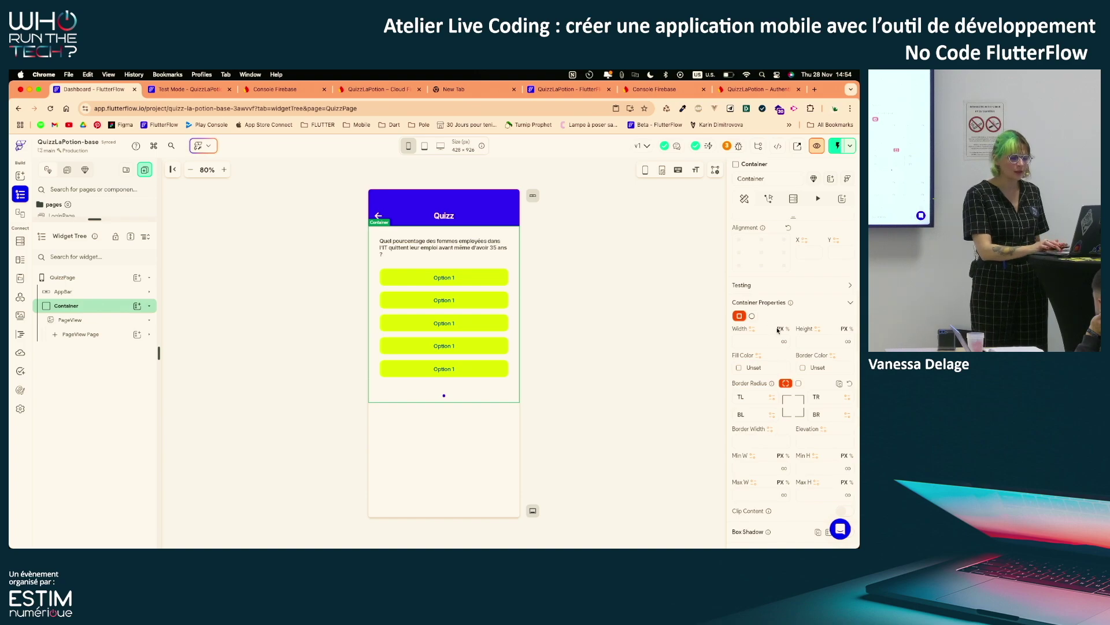
pyautogui.click(784, 341)
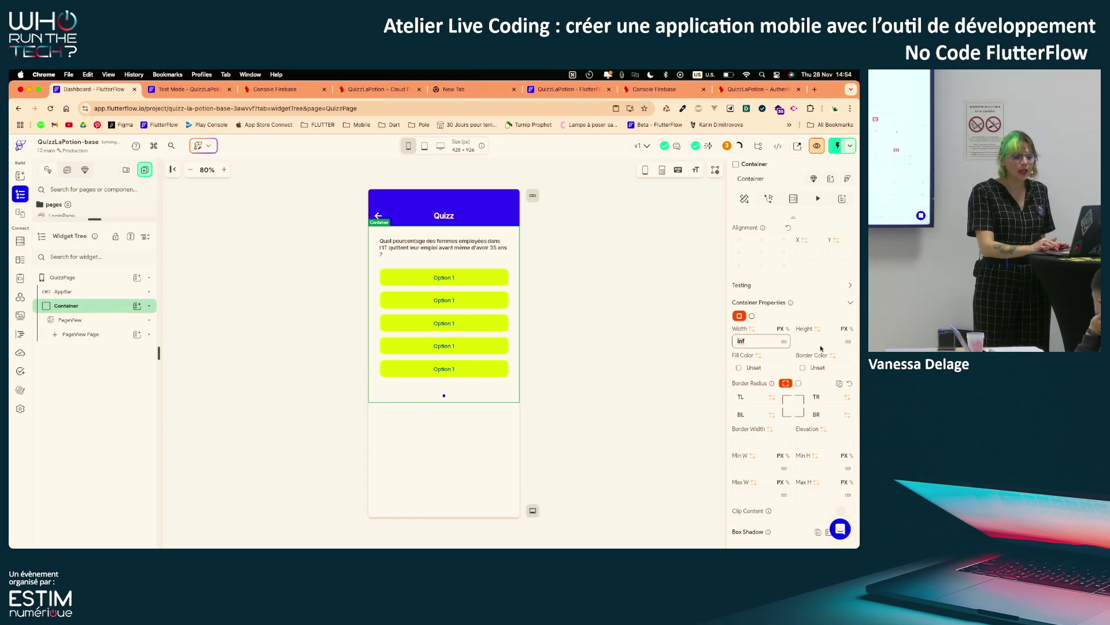
pyautogui.click(848, 341)
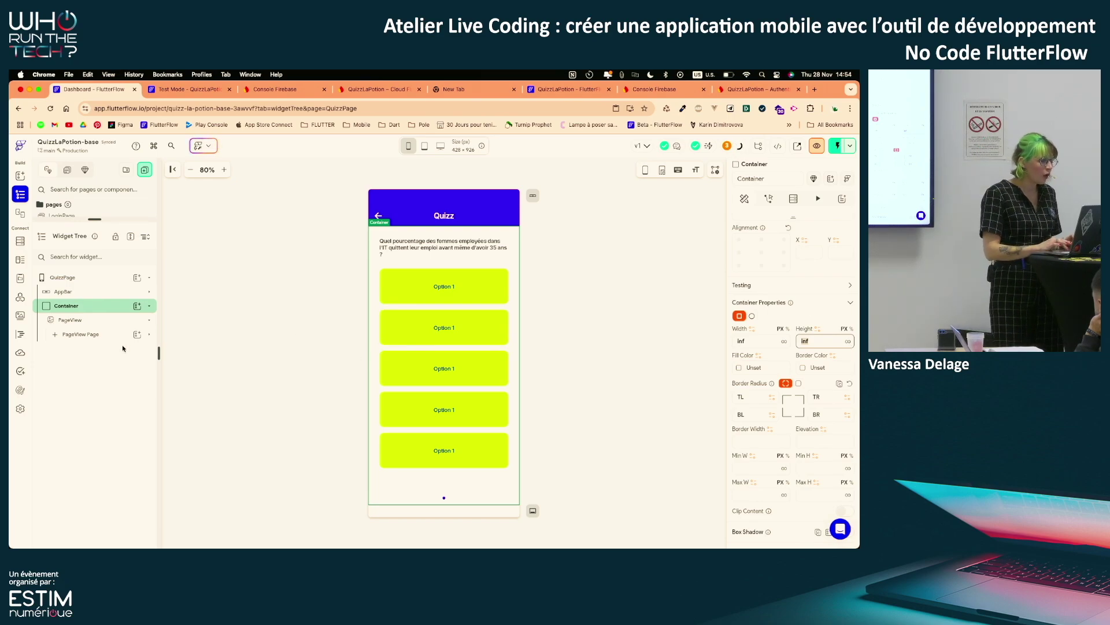
pyautogui.click(105, 321)
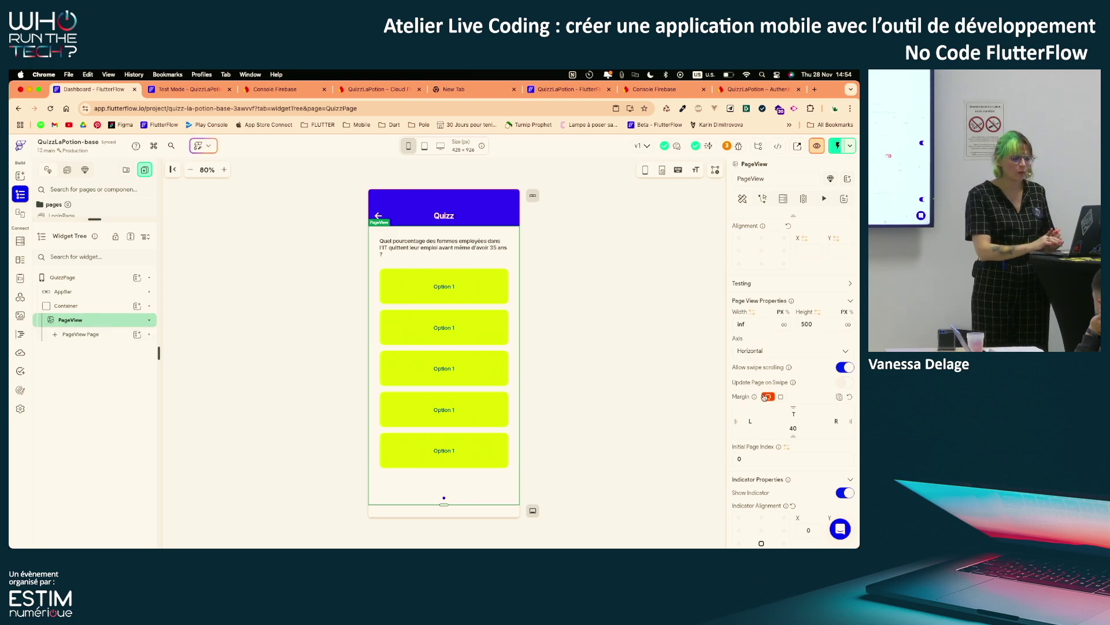
pyautogui.click(848, 325)
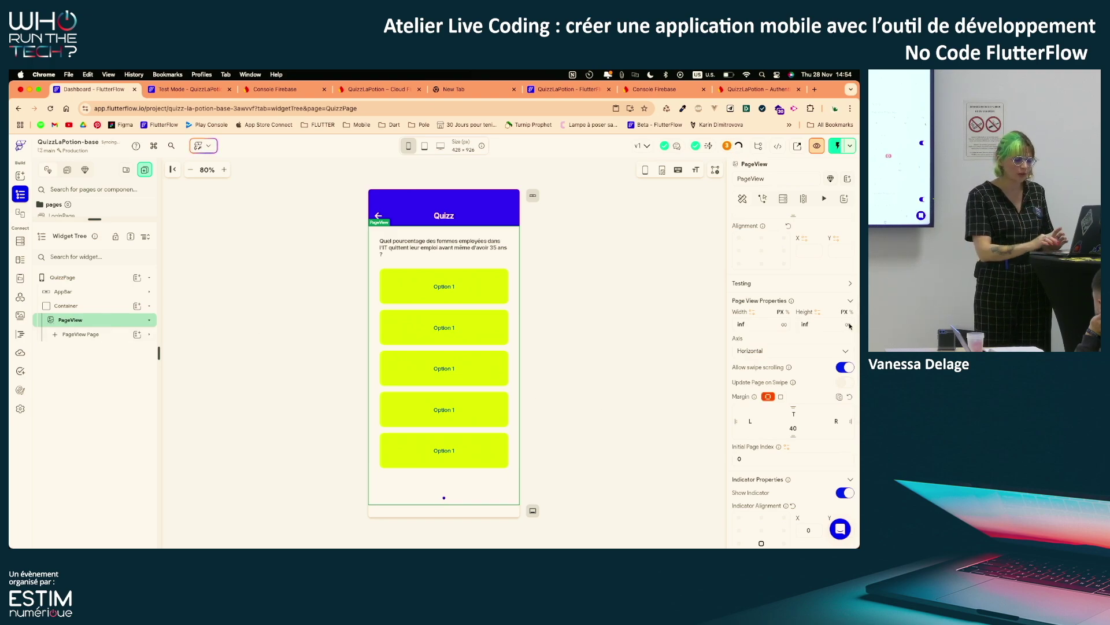
pyautogui.scroll(-2, 850, 335)
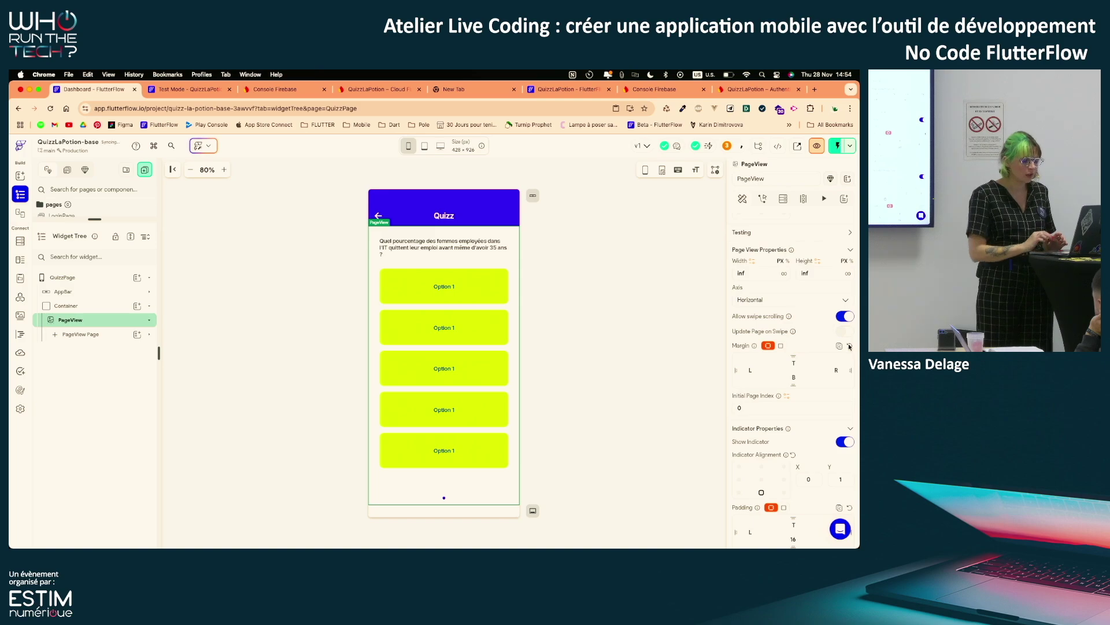
pyautogui.scroll(-3, 765, 475)
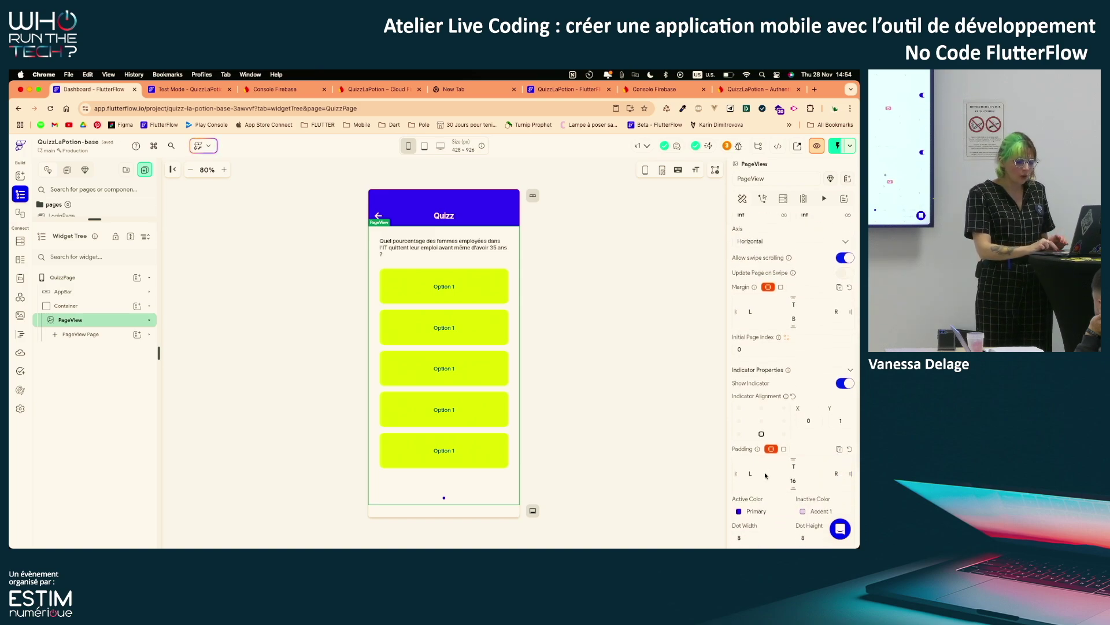
pyautogui.scroll(-4, 765, 475)
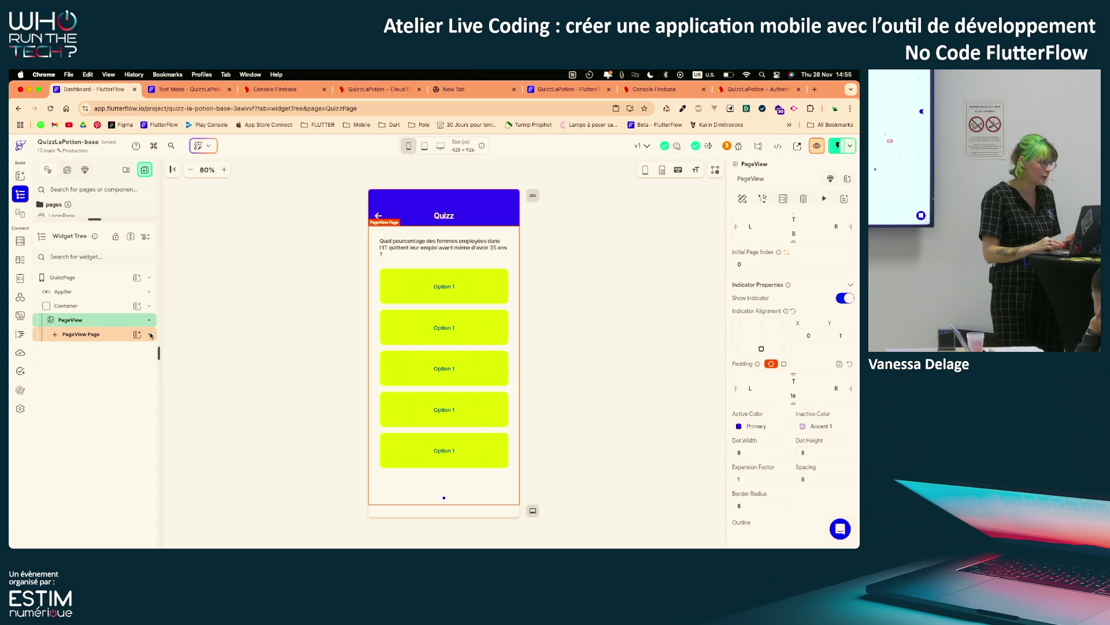
# Expand the PageView Page and check the Firestore collections' fields before returning to the widget tree
pyautogui.click(150, 335)
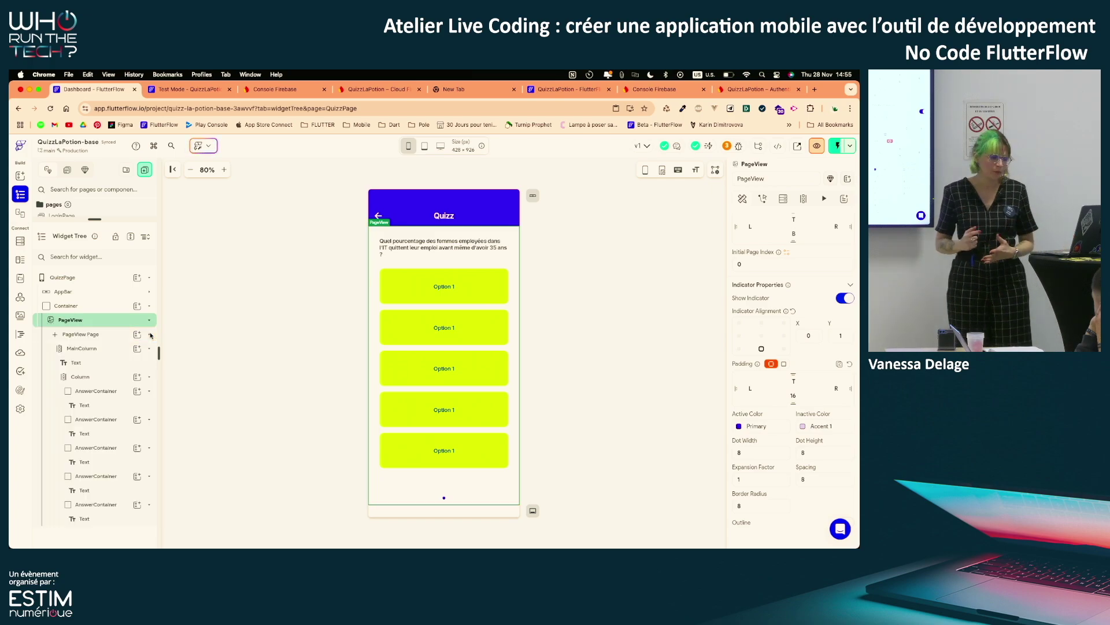
pyautogui.click(21, 240)
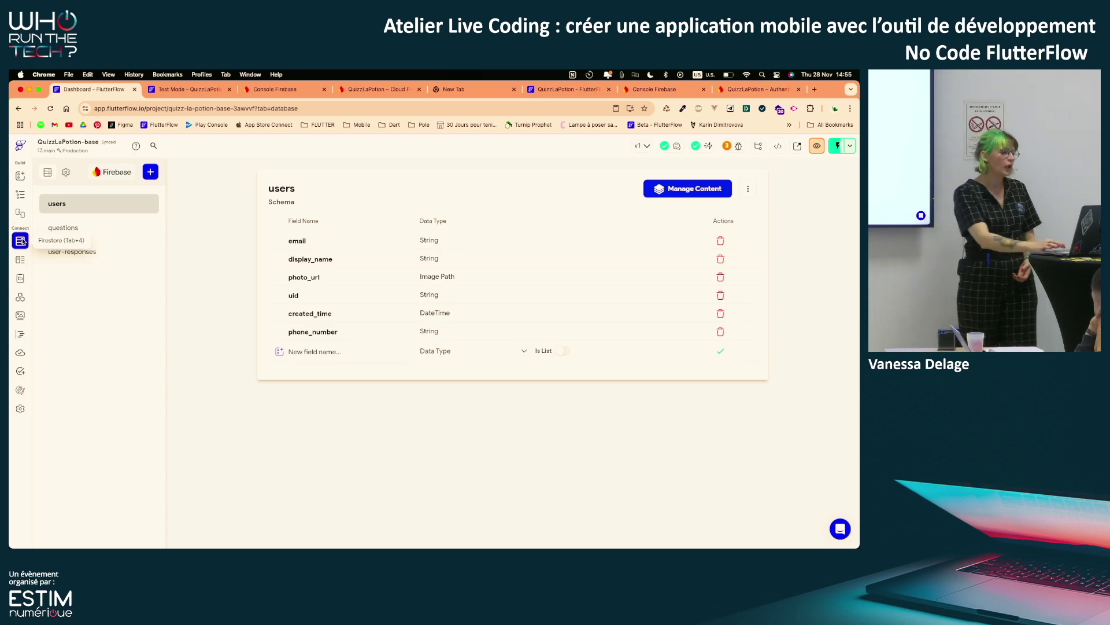
pyautogui.click(19, 197)
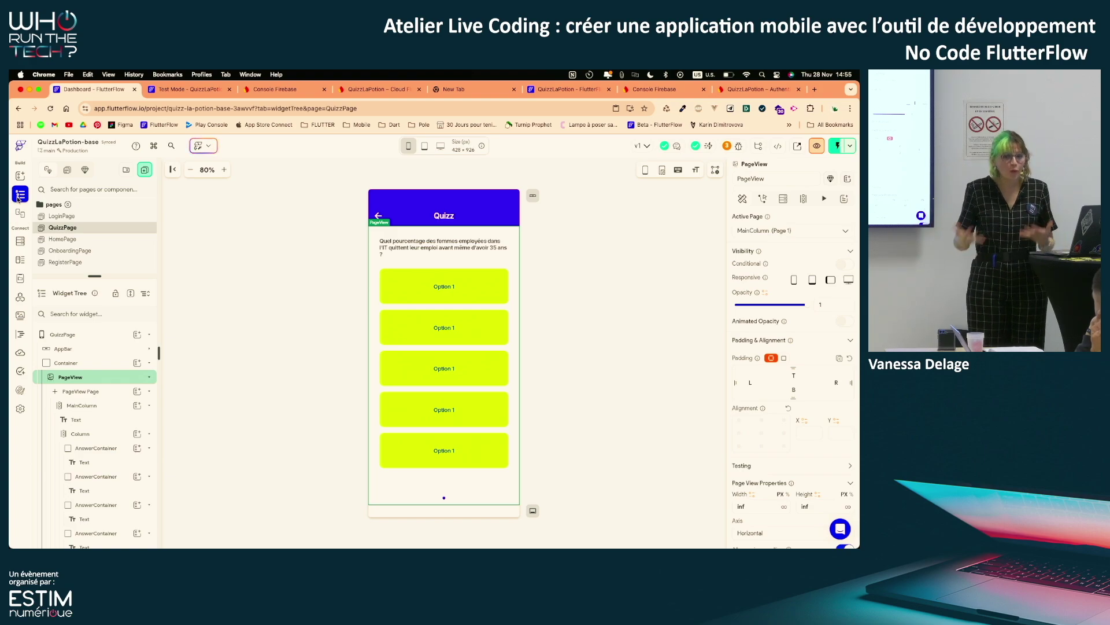
# Rename the Container wrapping the PageView to 'RequestContainer'
pyautogui.click(96, 365)
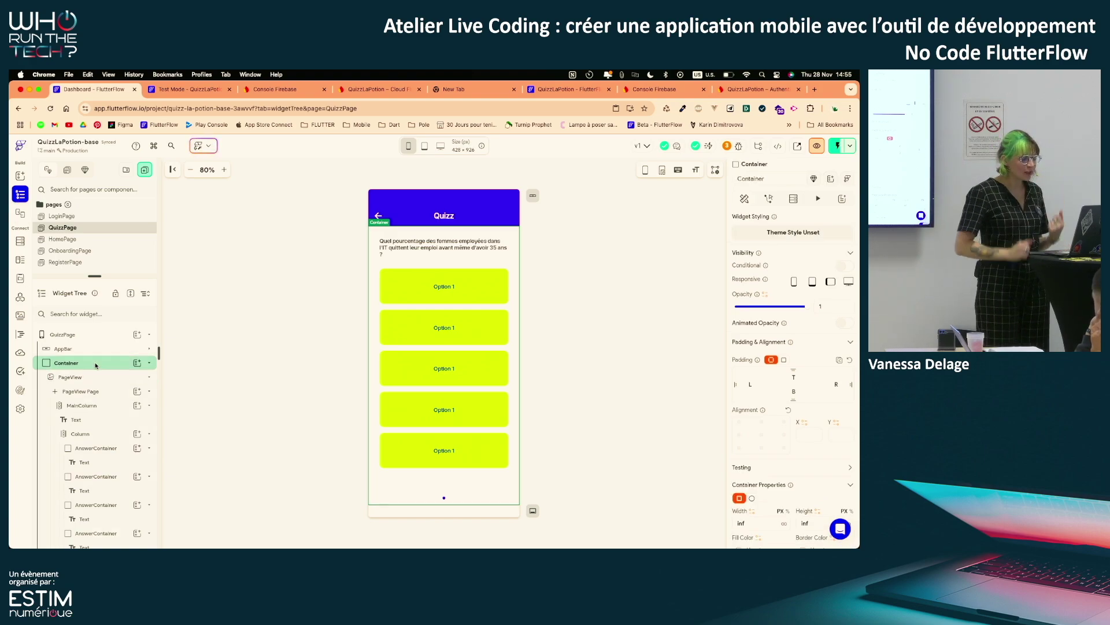
pyautogui.click(738, 179)
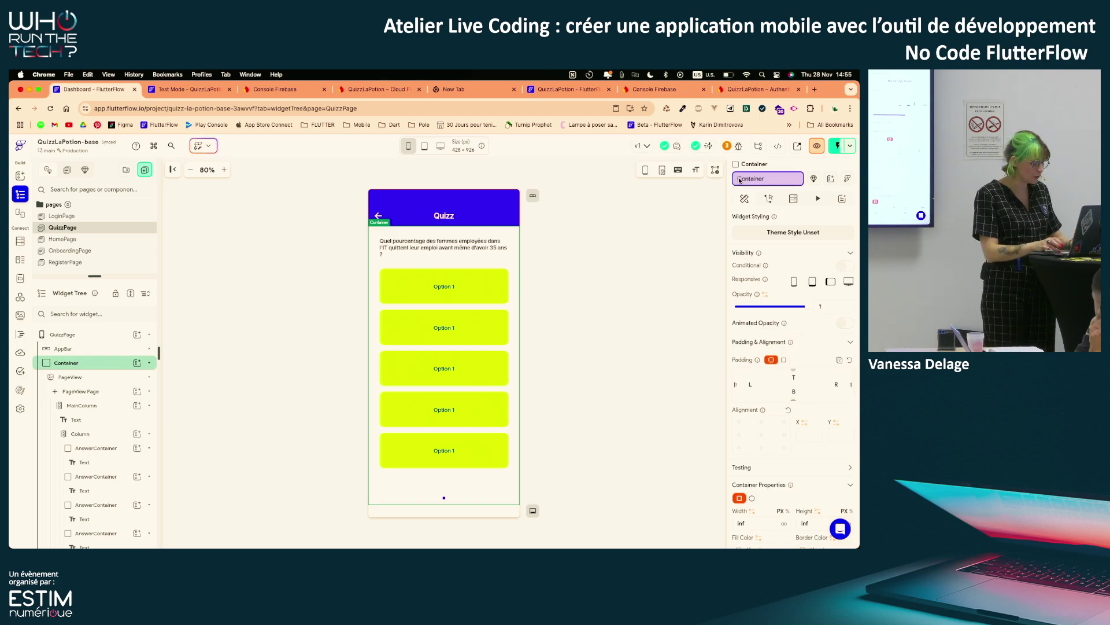
pyautogui.write('RequestContainer')
pyautogui.press('Return')
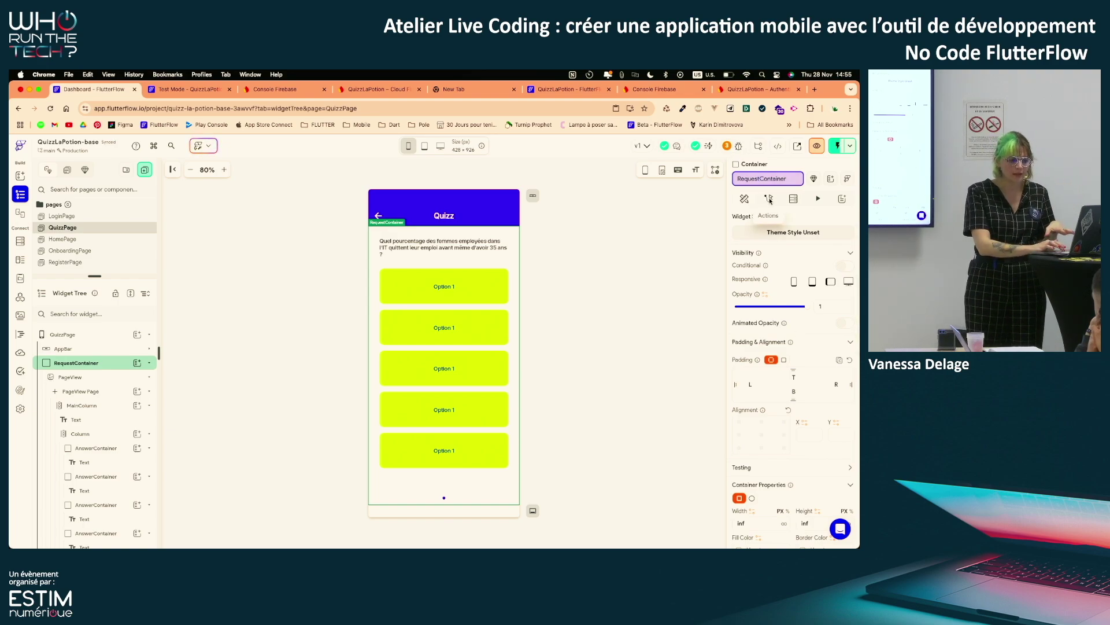
# Add a single-time Query Collection on 'questions' returning a List of Documents to RequestContainer
pyautogui.click(797, 199)
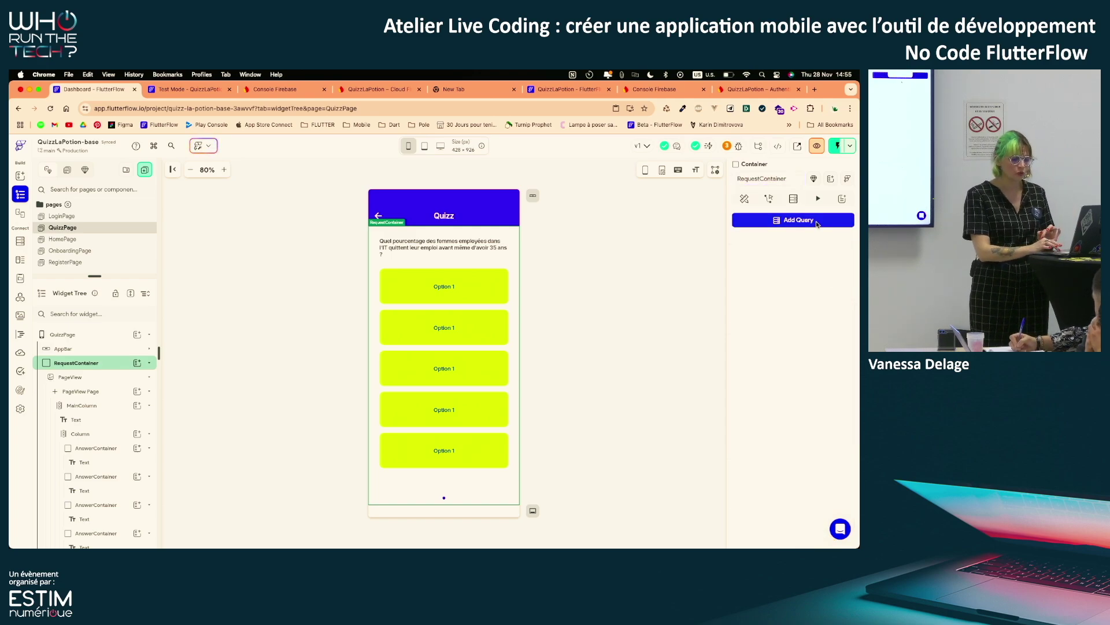
pyautogui.click(796, 222)
pyautogui.click(679, 220)
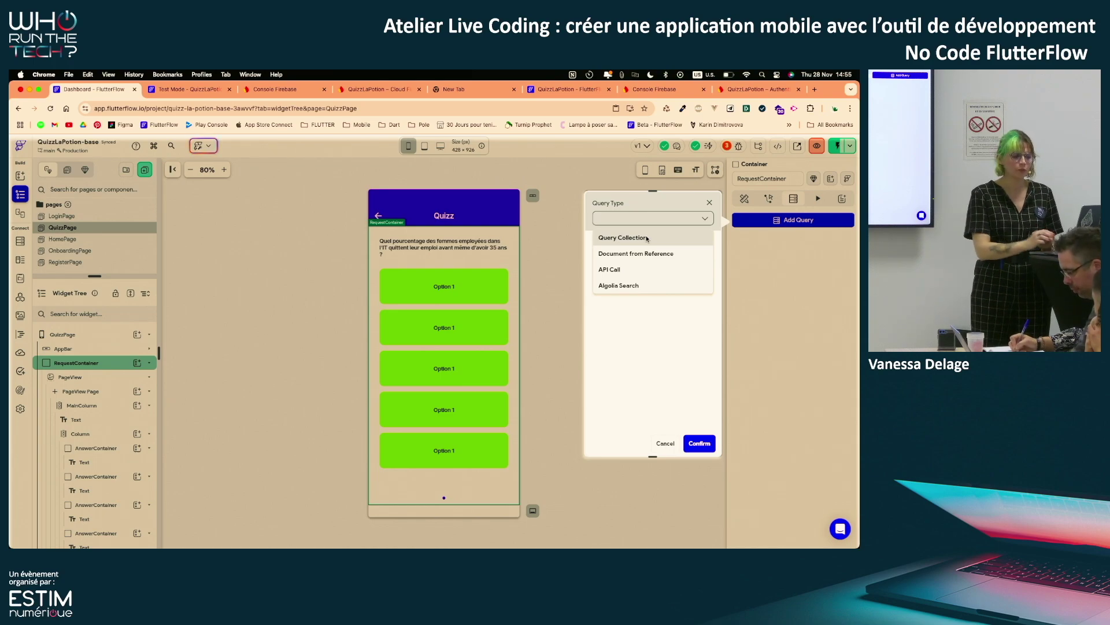
pyautogui.click(647, 238)
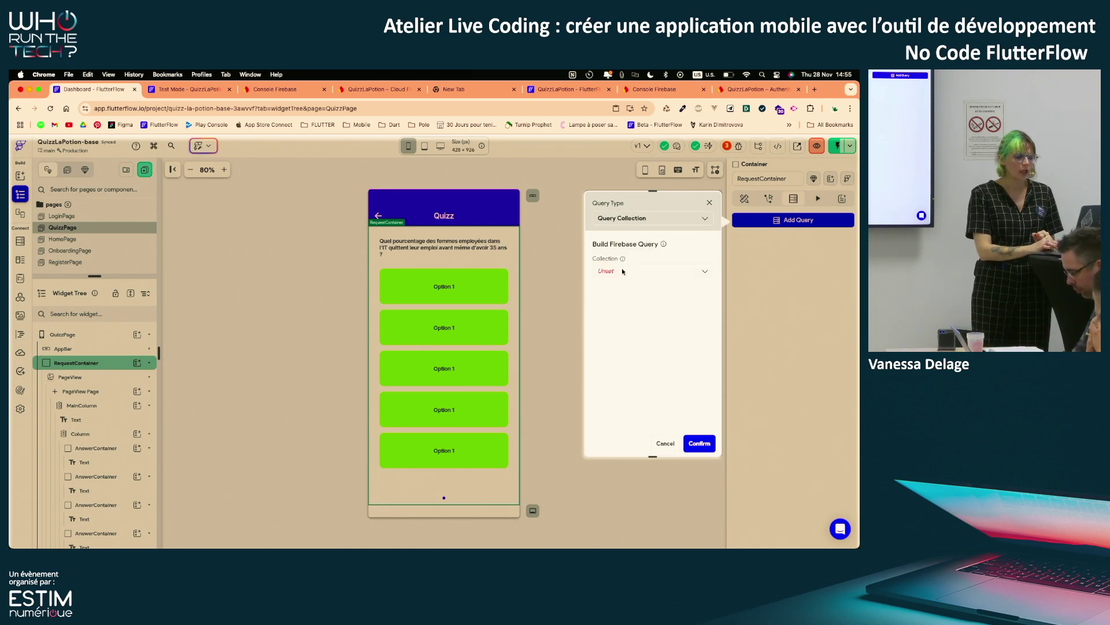
pyautogui.click(623, 271)
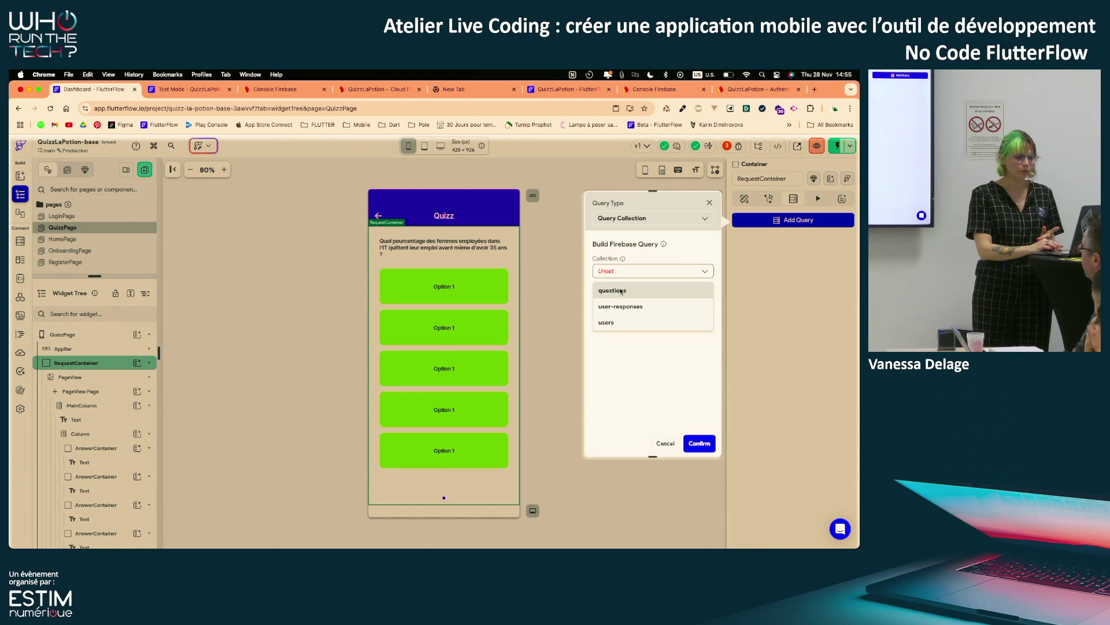
pyautogui.click(621, 291)
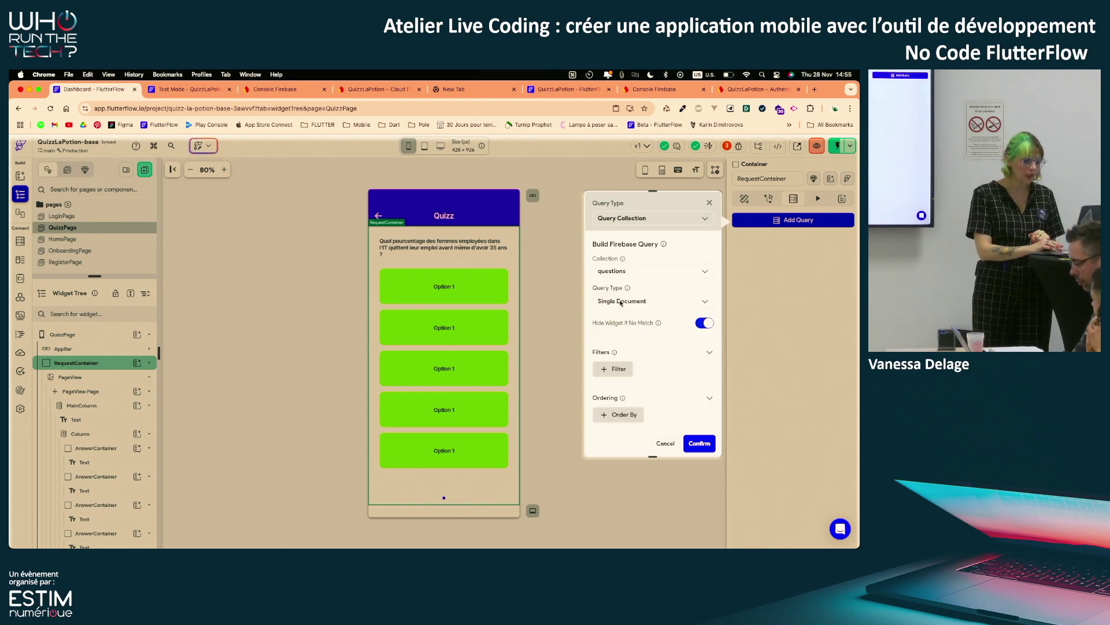
pyautogui.click(620, 302)
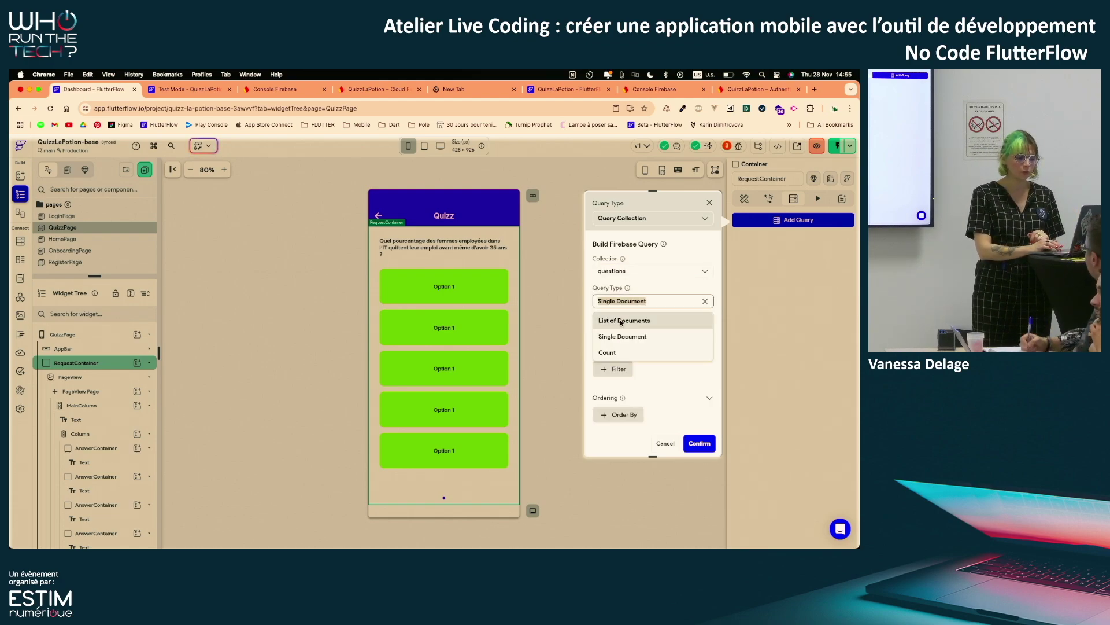
pyautogui.click(620, 319)
pyautogui.scroll(-4, 649, 378)
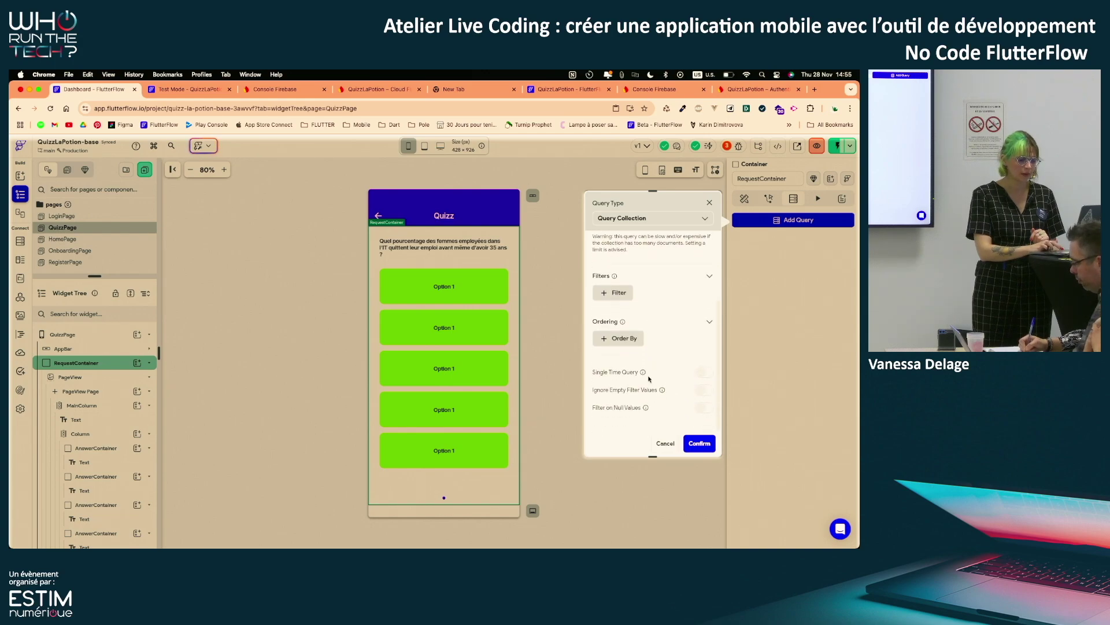
pyautogui.click(704, 373)
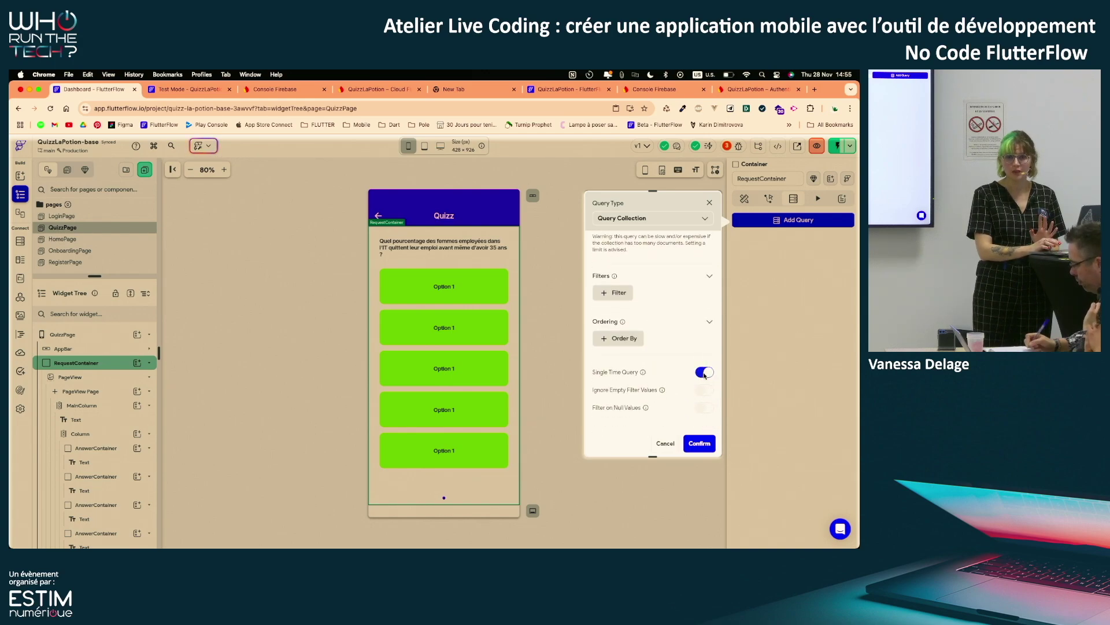
pyautogui.click(699, 444)
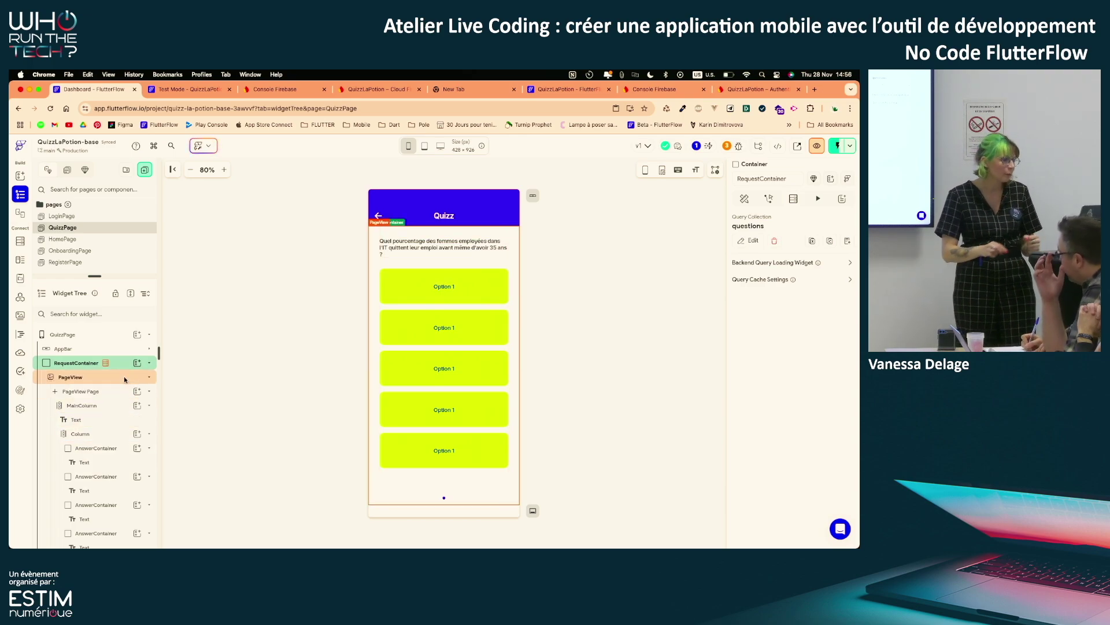
# Enlarge the Widget Tree by shrinking the Pages list, then select the PageView
pyautogui.moveTo(109, 276); pyautogui.dragTo(108, 196)
pyautogui.click(99, 306)
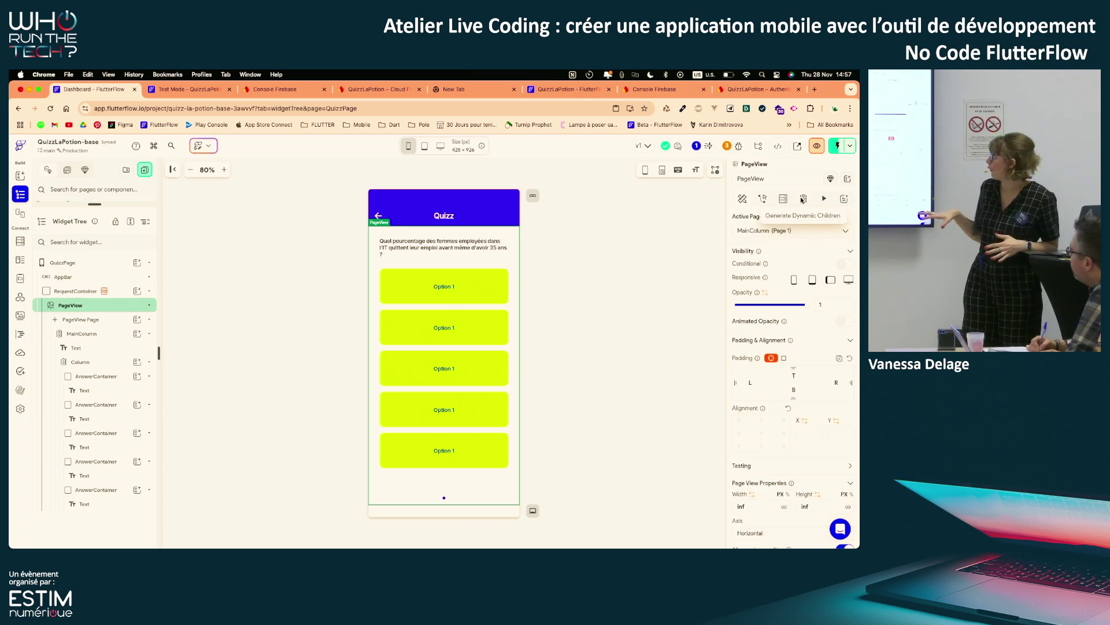
# Turn on Generate Dynamic Children for the PageView and open the variable picker for its list value
pyautogui.click(803, 199)
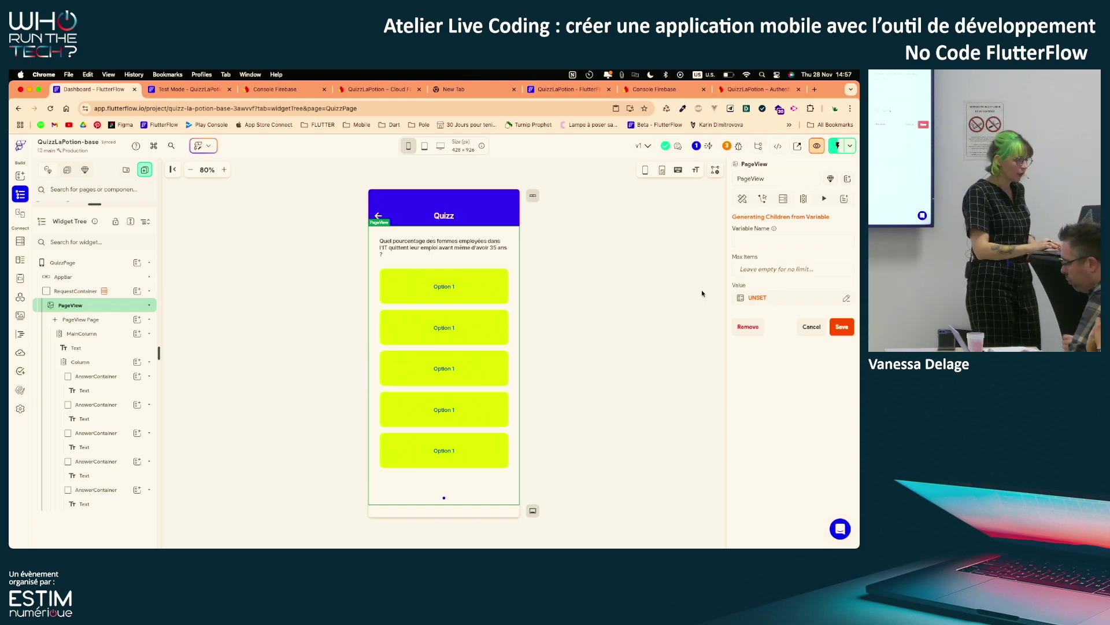
pyautogui.click(764, 297)
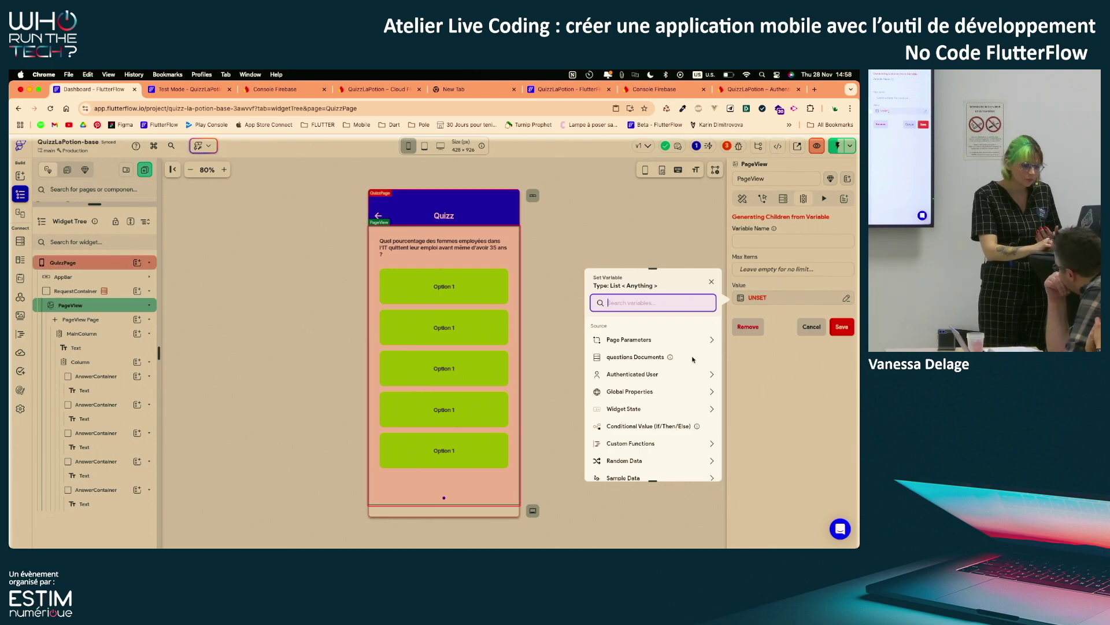
# Generate the PageView's pages from questions Documents, naming each child variable 'question'
pyautogui.scroll(-2, 665, 431)
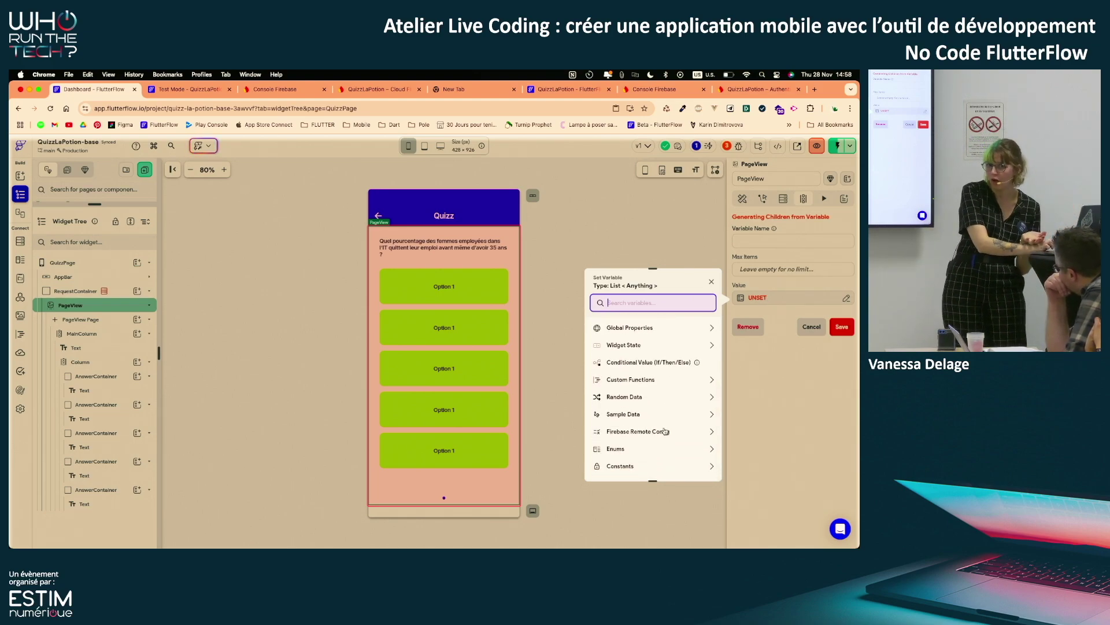
pyautogui.scroll(2, 665, 430)
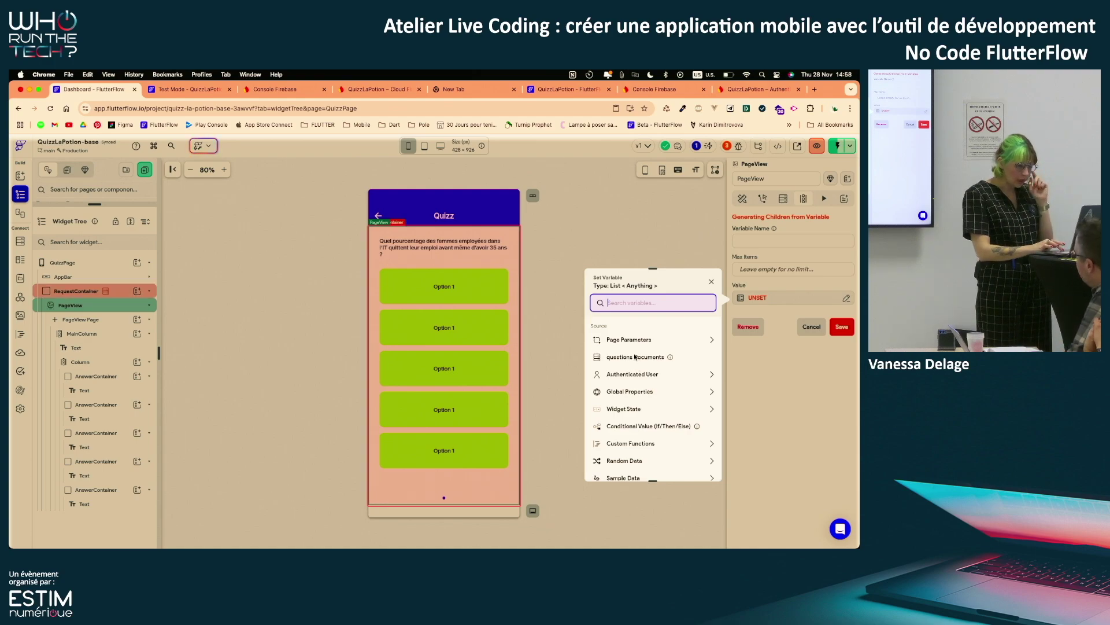
pyautogui.click(634, 358)
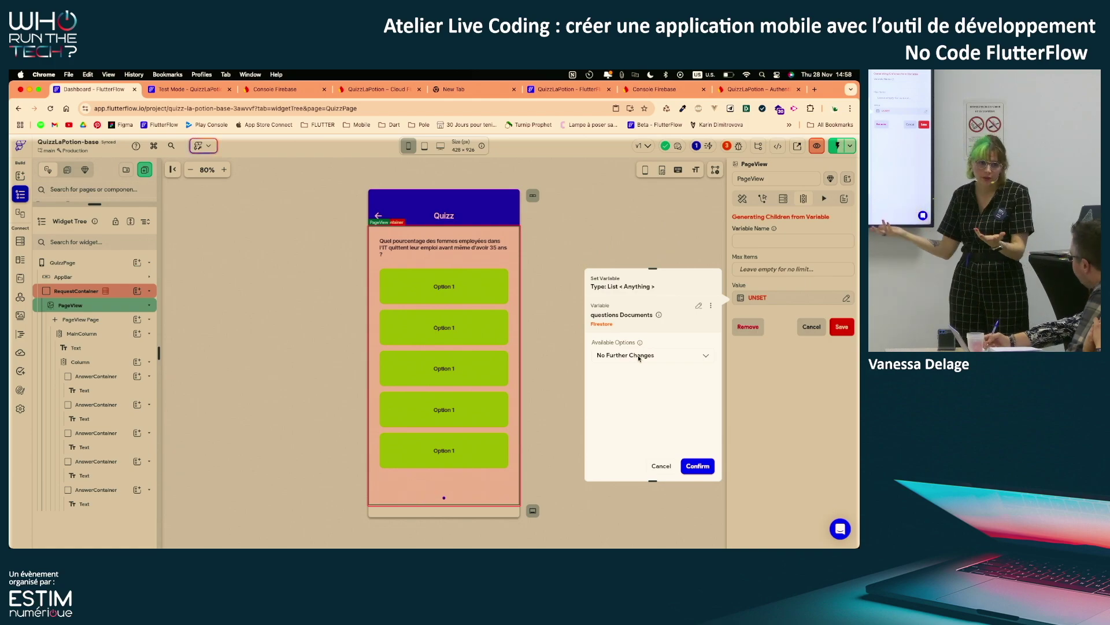
pyautogui.click(702, 466)
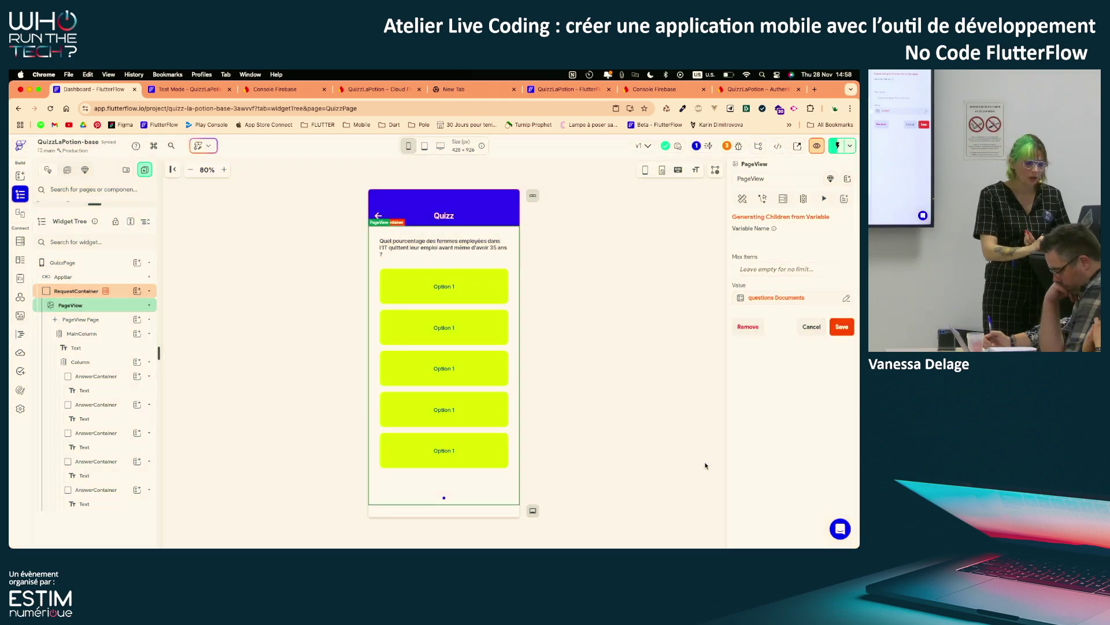
pyautogui.click(768, 245)
pyautogui.write('question')
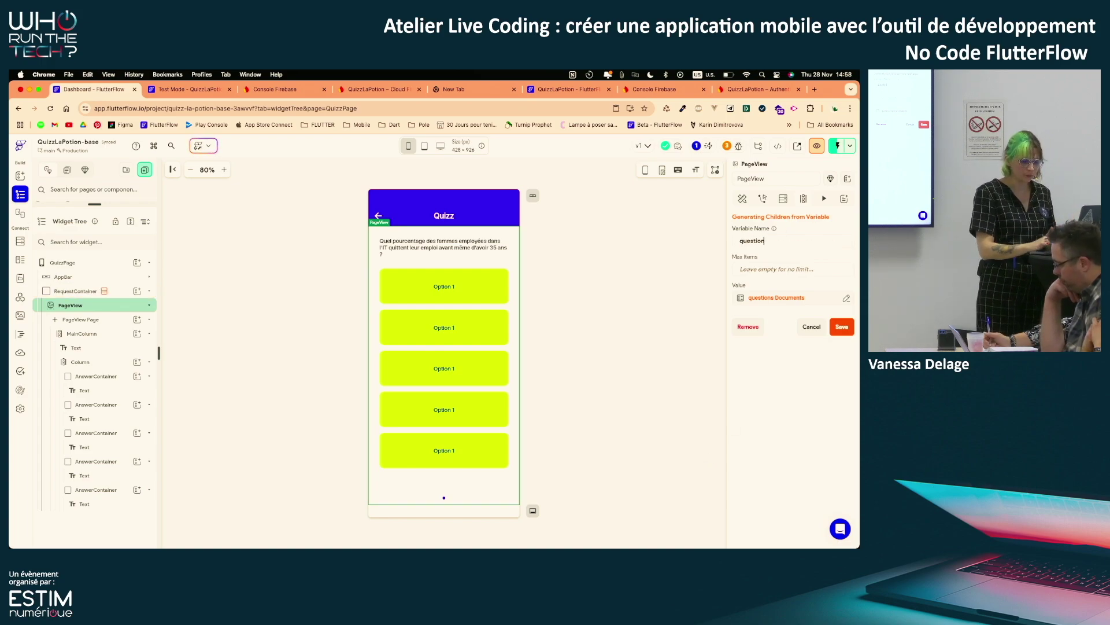
pyautogui.click(839, 327)
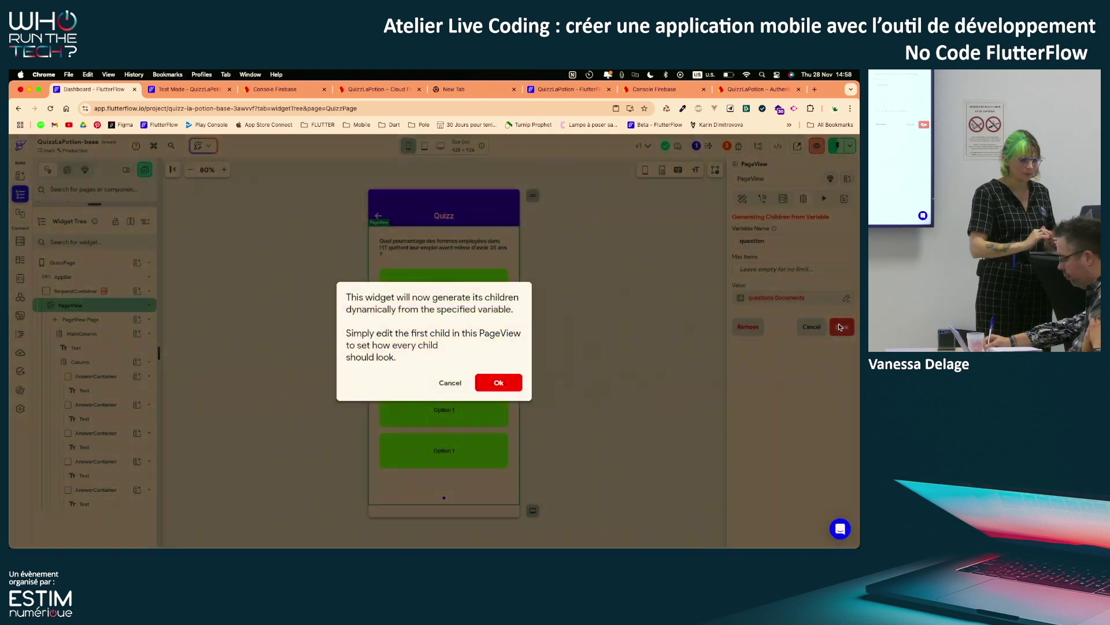
pyautogui.click(513, 382)
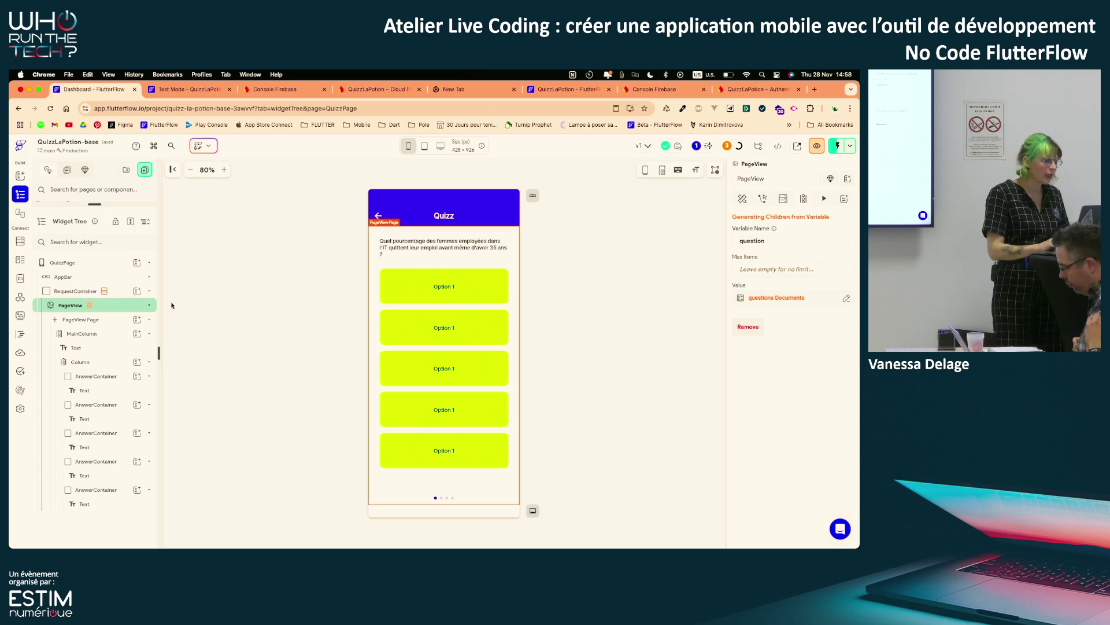
# Check the question Text's variable options, then rename the PageView's child variable to 'truc'
pyautogui.click(102, 348)
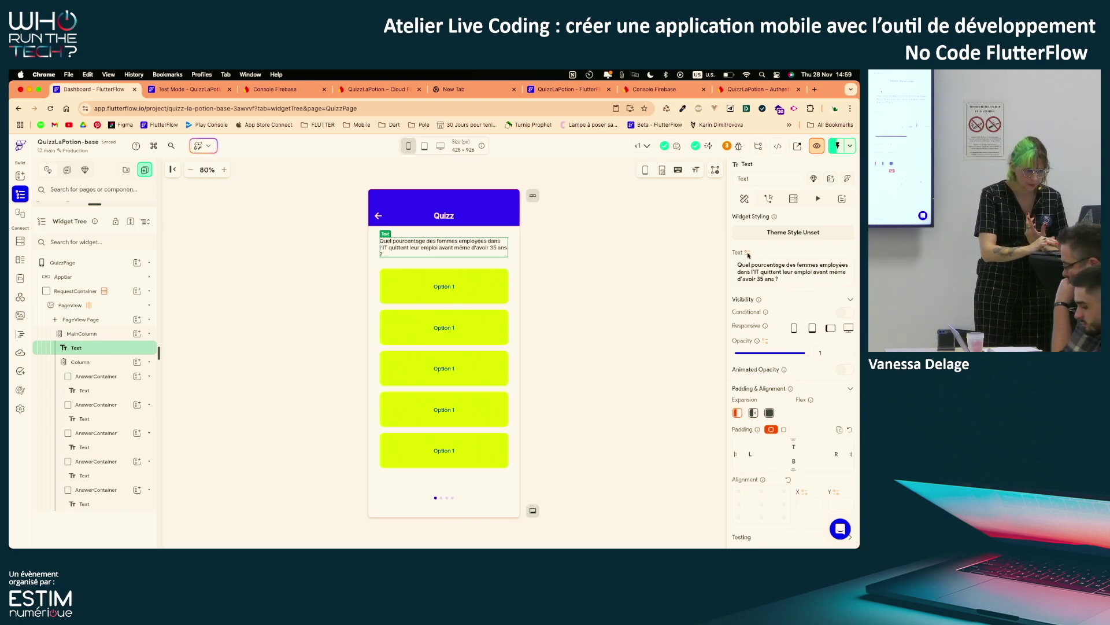
pyautogui.click(748, 253)
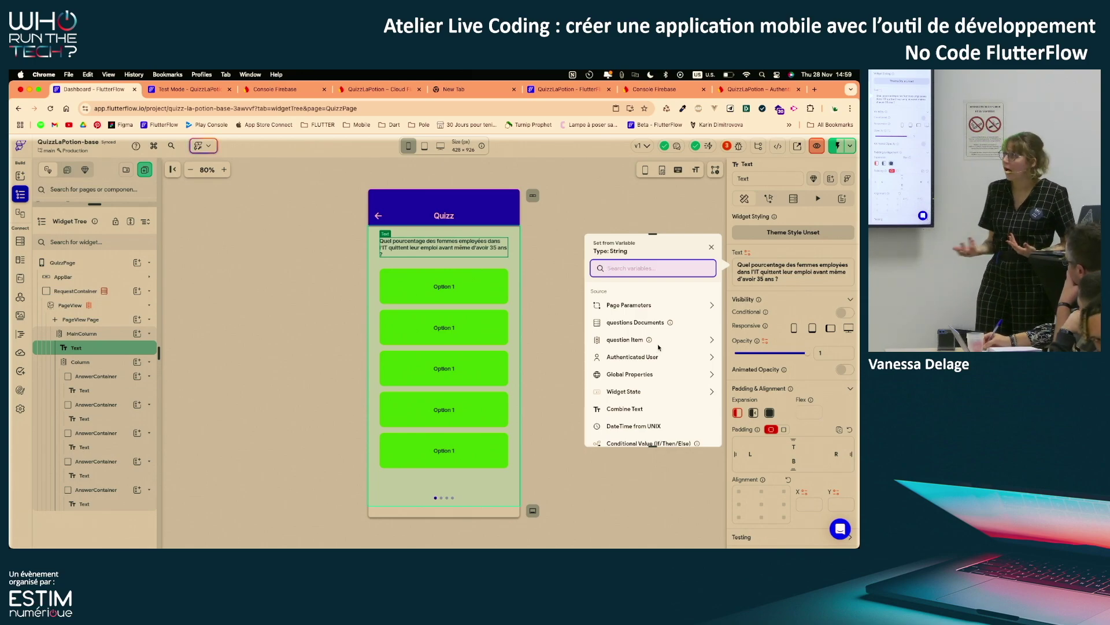
pyautogui.click(553, 356)
pyautogui.click(91, 306)
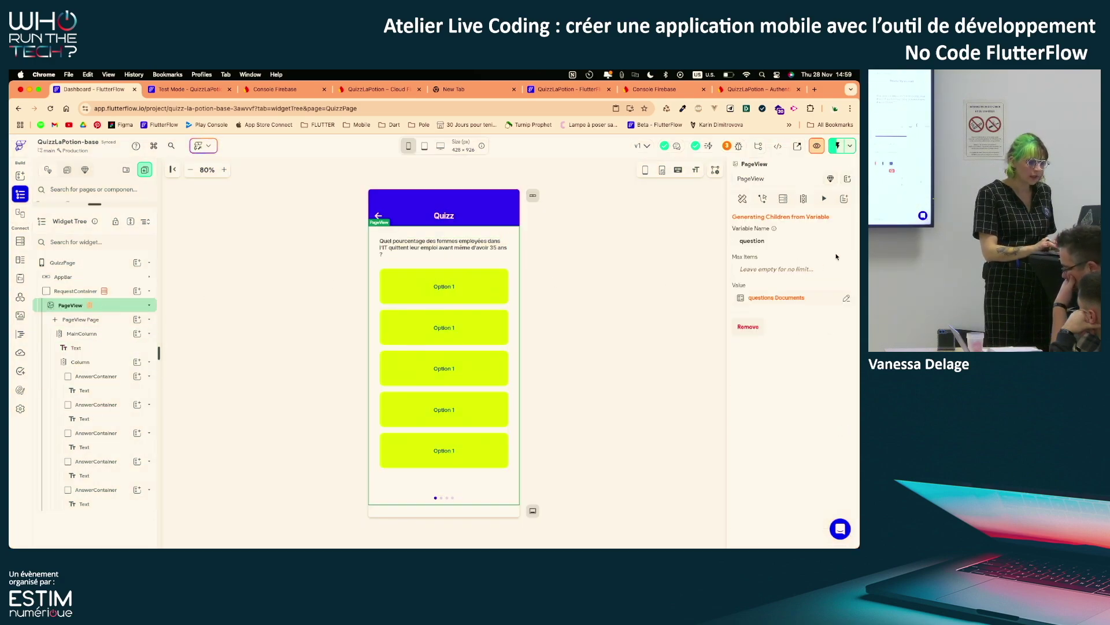
pyautogui.moveTo(768, 243); pyautogui.dragTo(722, 244)
pyautogui.write('truc')
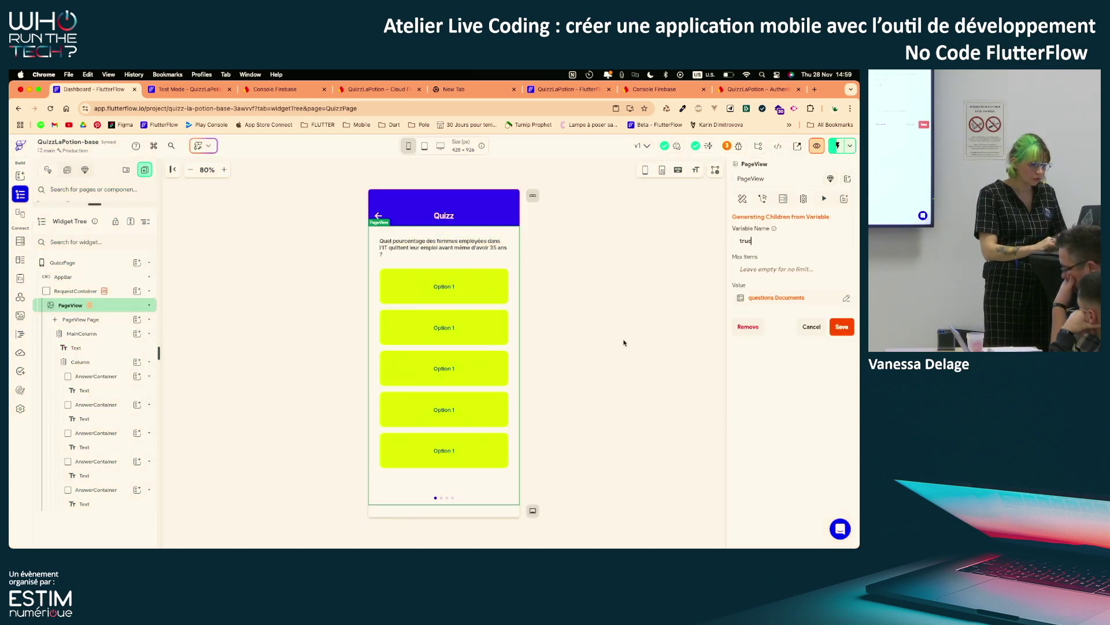
pyautogui.press('Return')
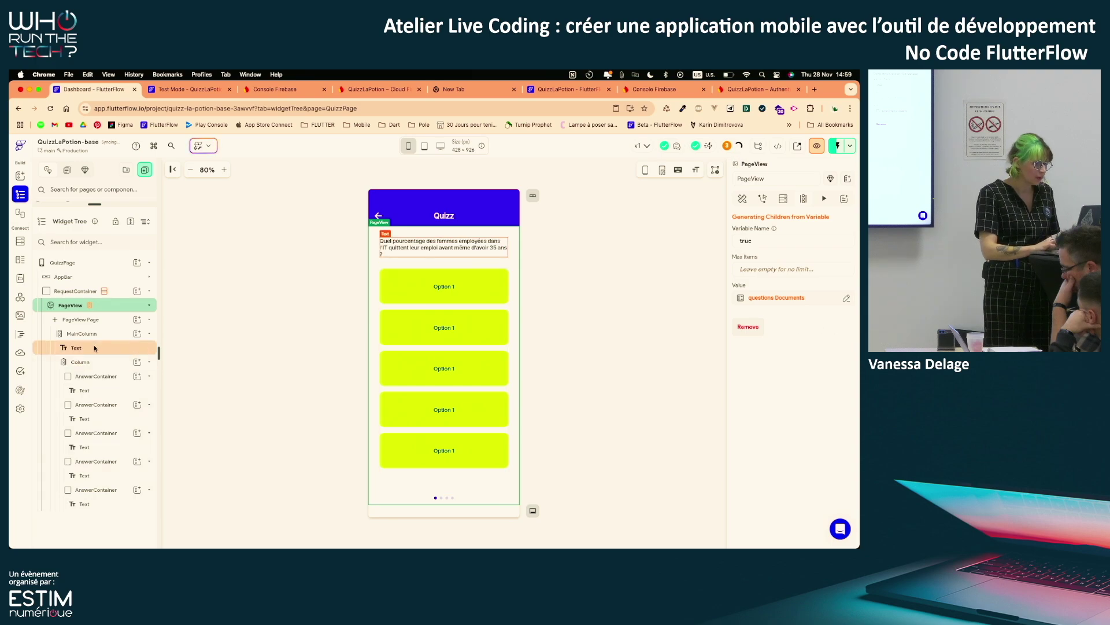
# Recheck the Text's available variables and rename the PageView variable back to 'question'
pyautogui.click(97, 341)
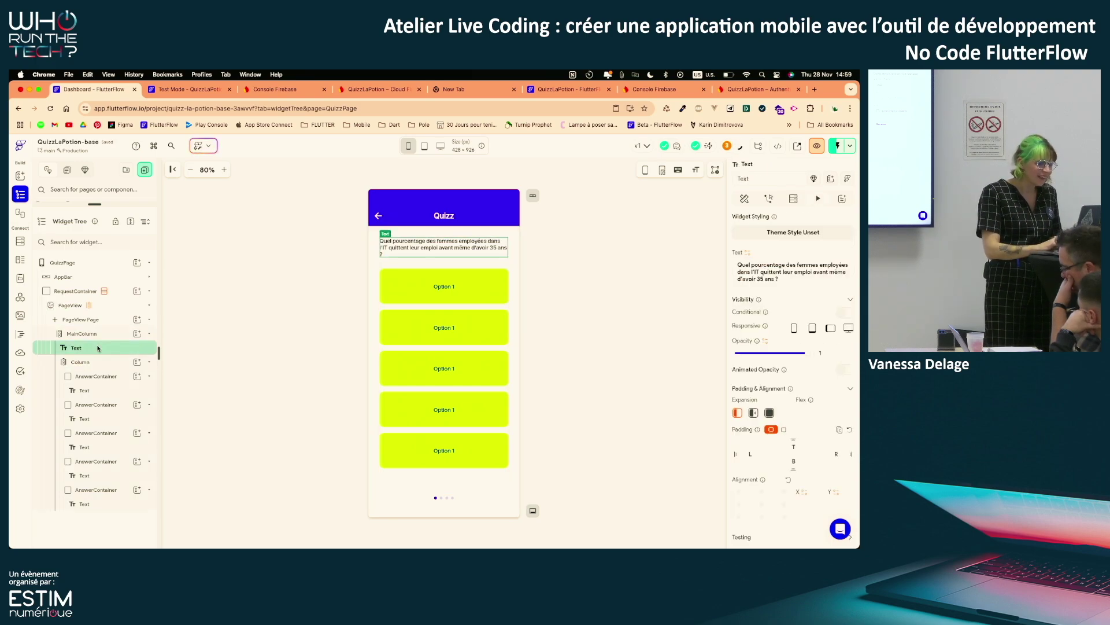
pyautogui.click(748, 252)
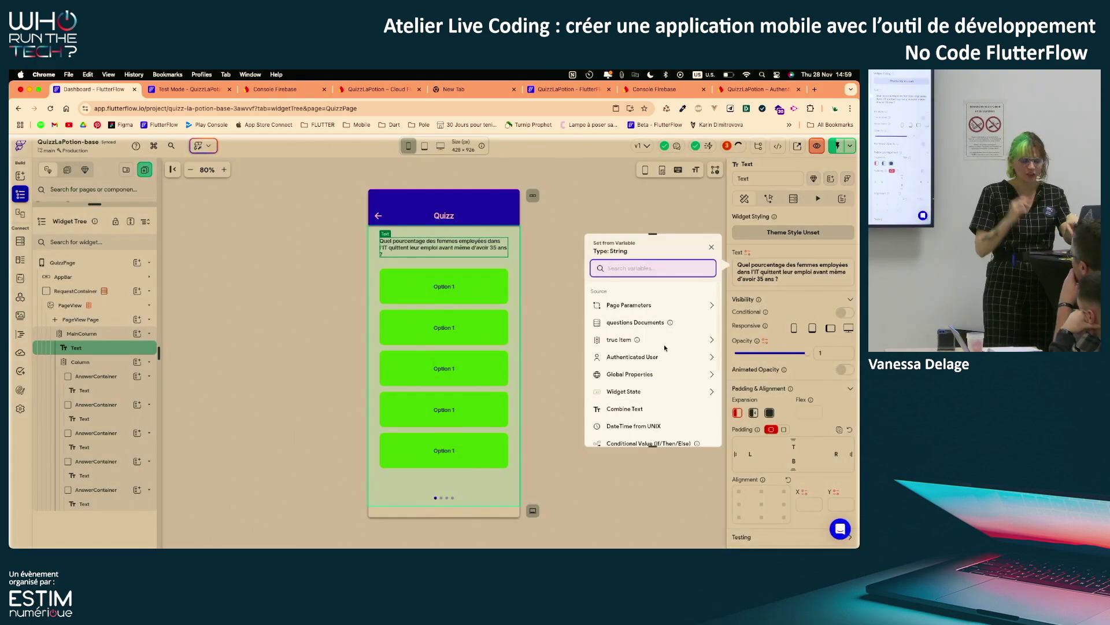
pyautogui.click(576, 327)
pyautogui.click(125, 307)
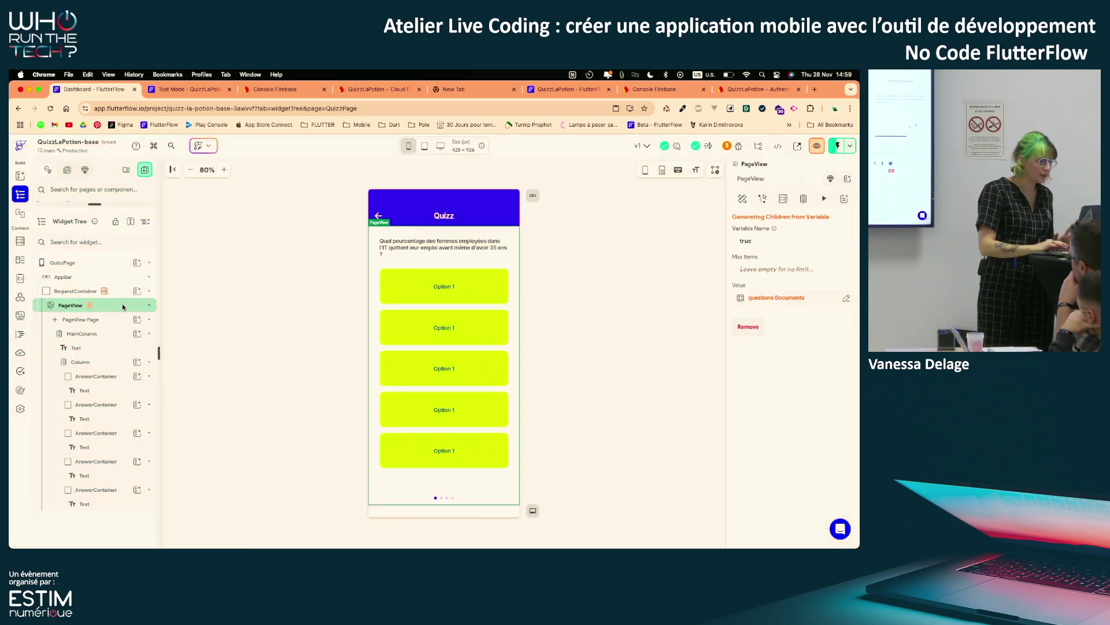
pyautogui.write('question')
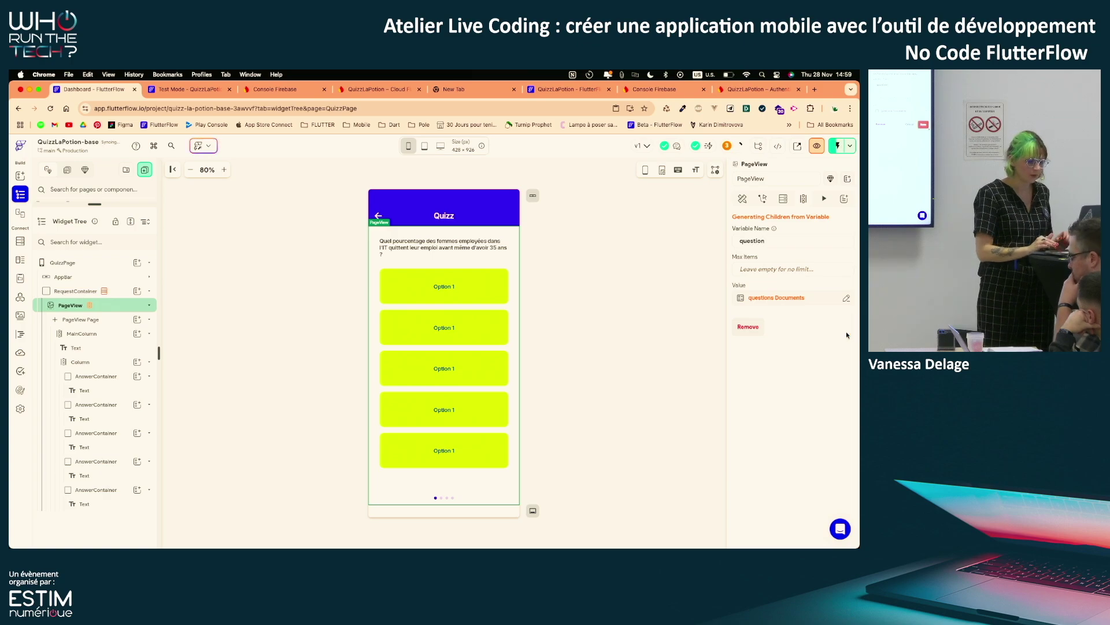
pyautogui.click(842, 326)
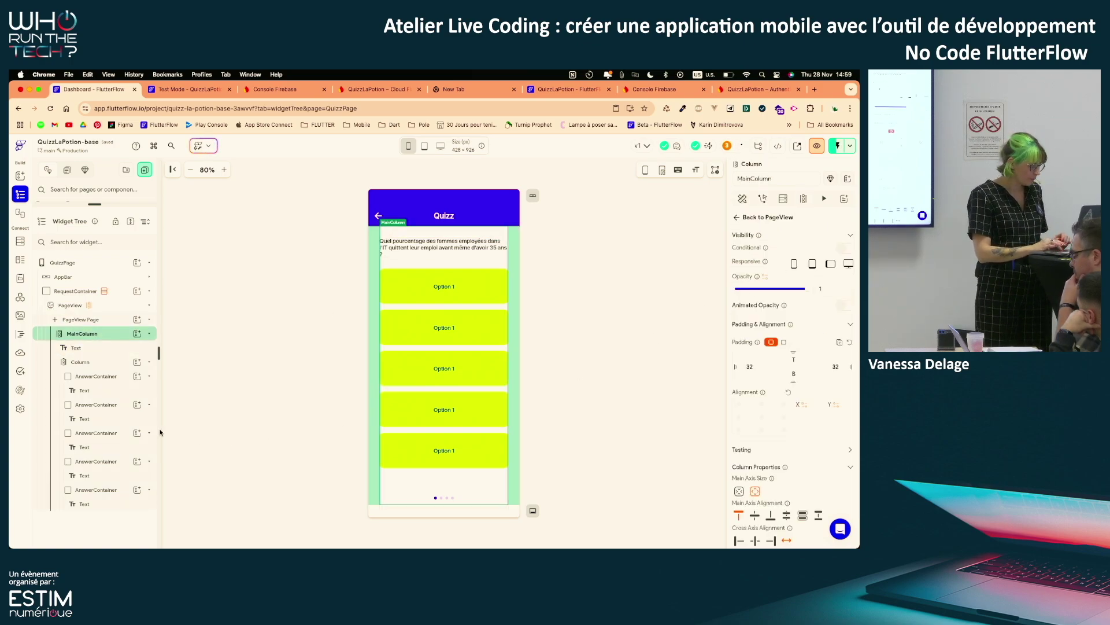
# Bind the question Text to question Item > question_text, then show the Firestore schema
pyautogui.click(93, 348)
pyautogui.click(747, 253)
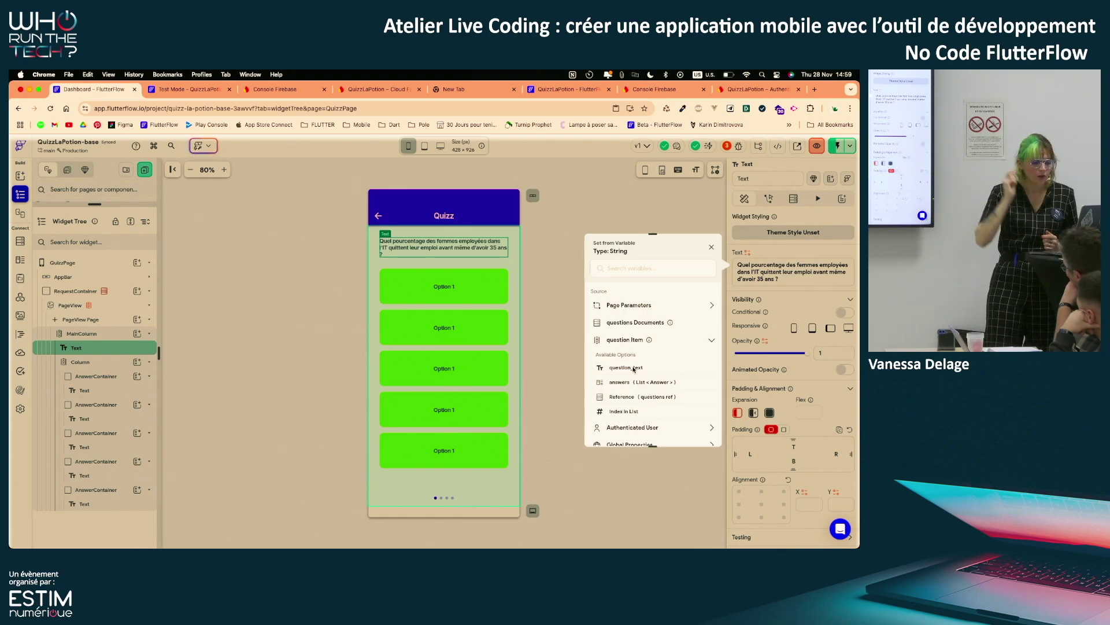
pyautogui.click(634, 368)
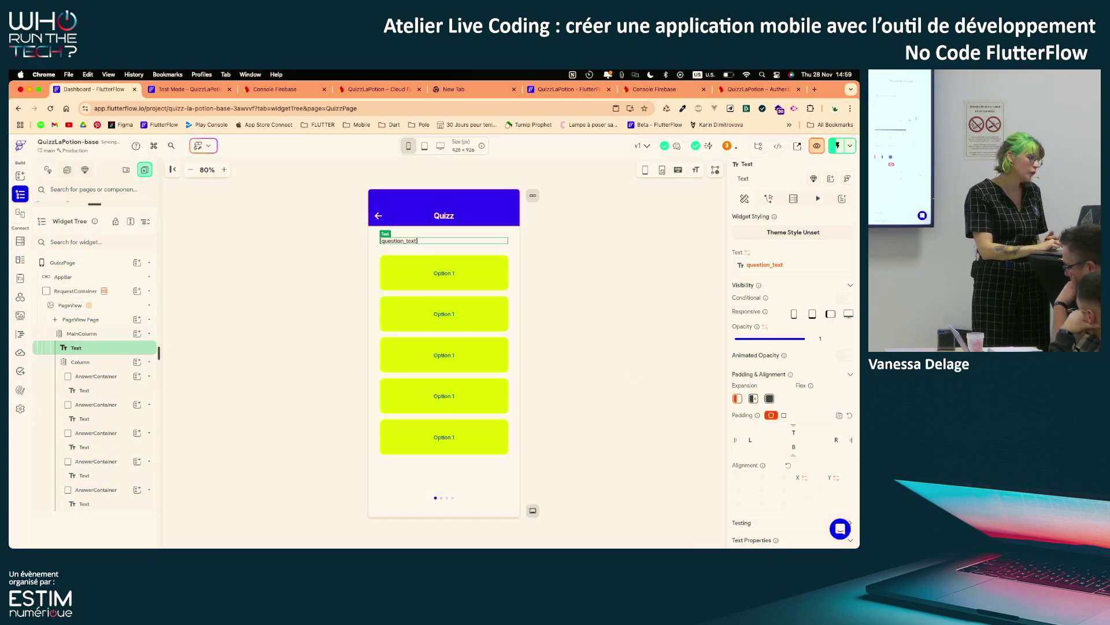
pyautogui.click(21, 242)
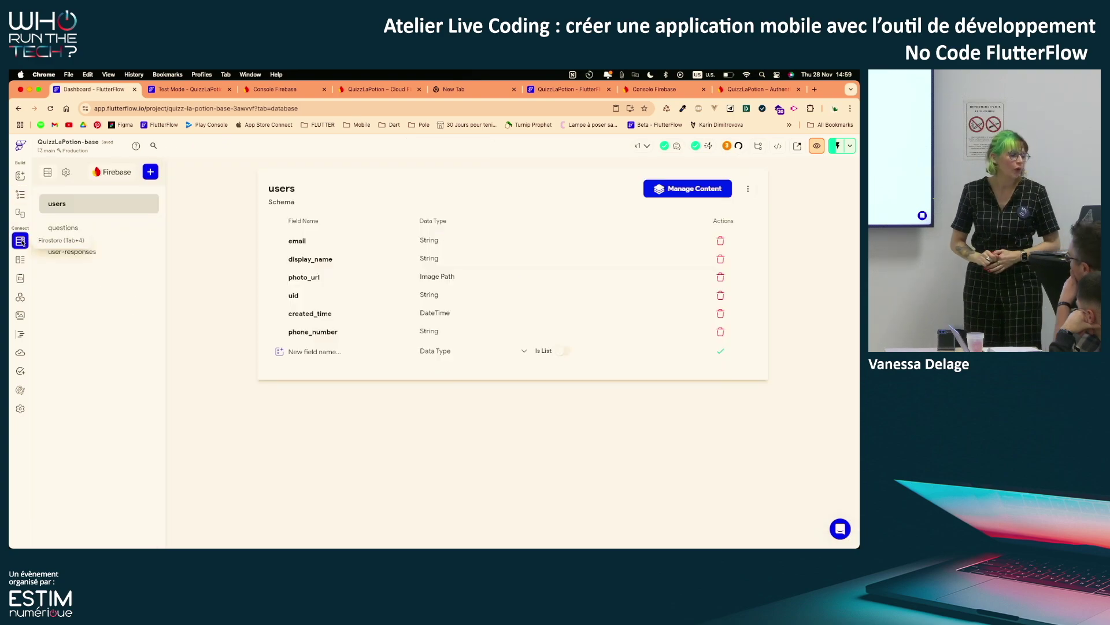
# Inspect the questions collection's fields, then switch to the QuizzLaPotion Cloud Firestore browser tab
pyautogui.click(111, 233)
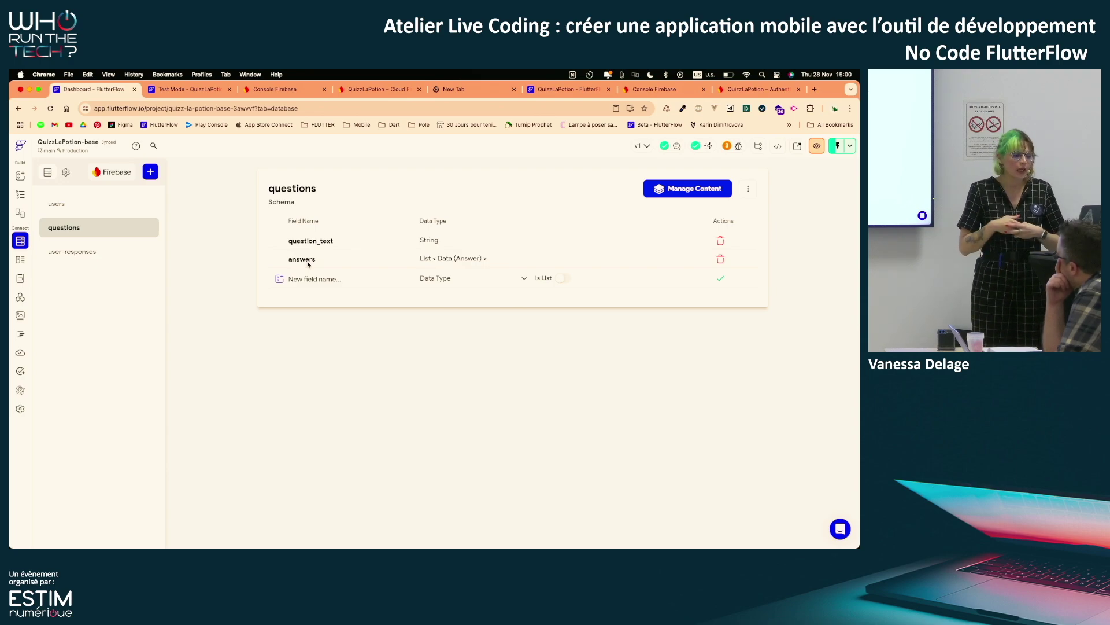
pyautogui.click(376, 91)
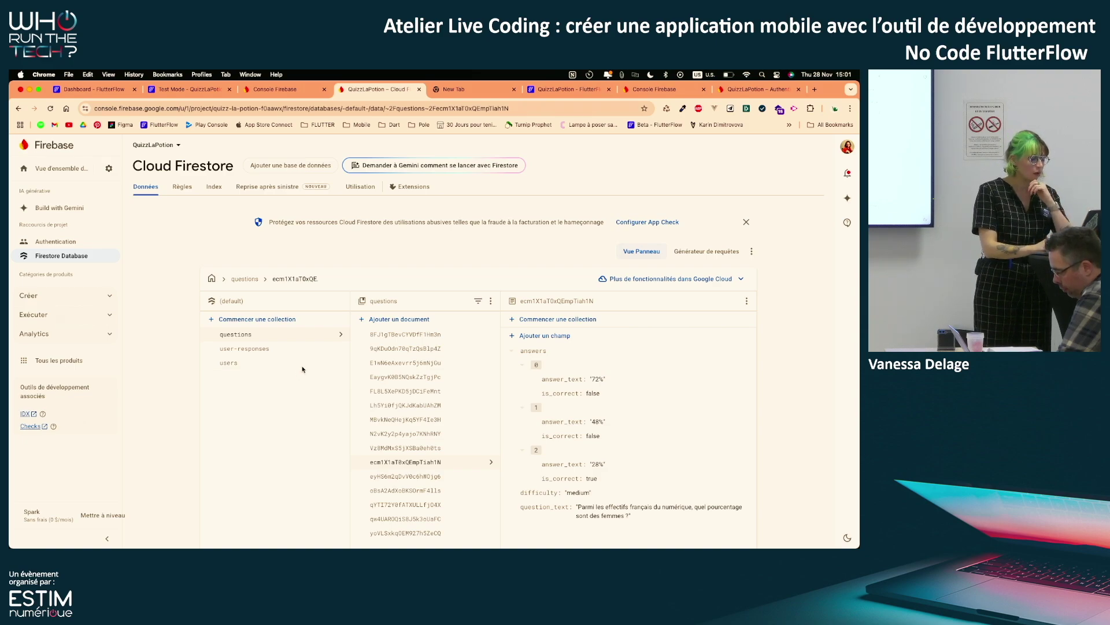
# Open the questions document about women leaving IT before 35, with answers 10%, 50%, 90%
pyautogui.scroll(-1, 302, 368)
pyautogui.click(438, 324)
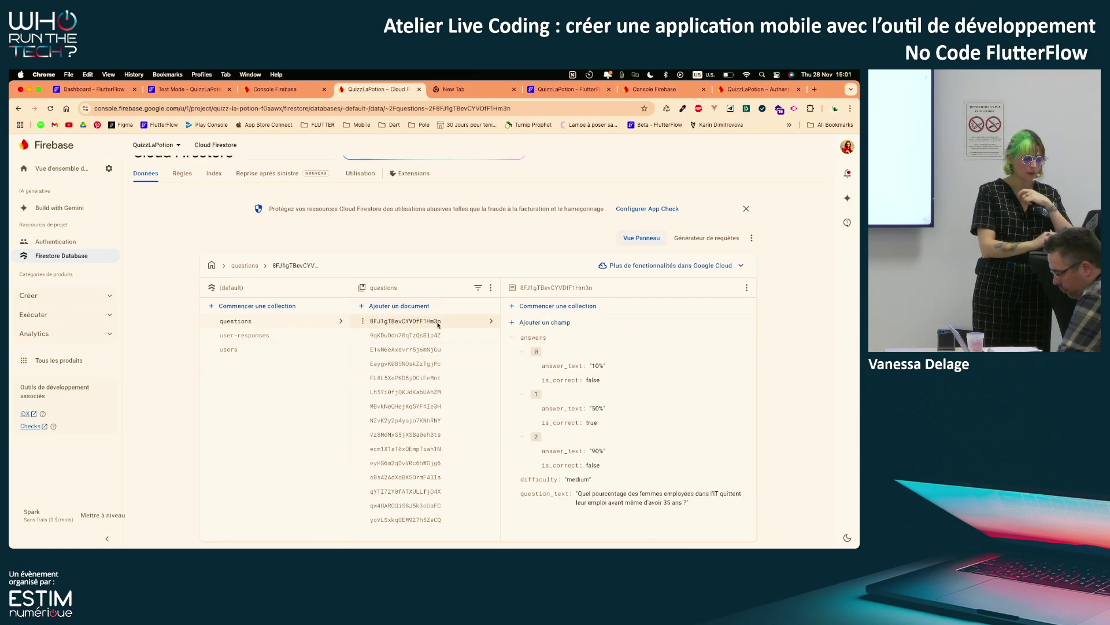
pyautogui.scroll(-1, 610, 509)
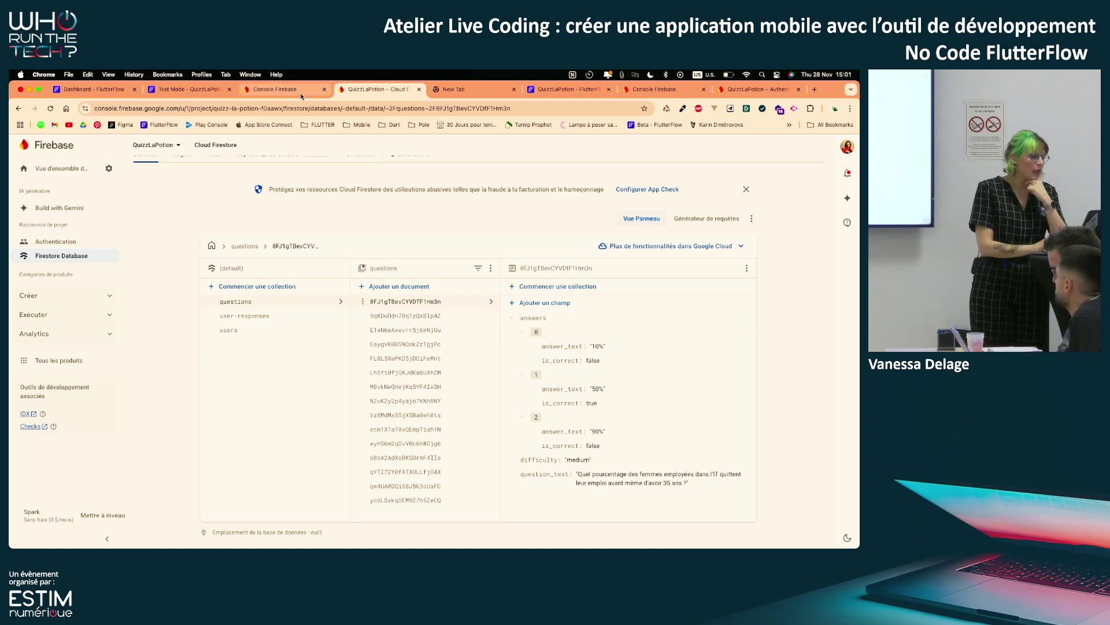
# Back in FlutterFlow, review the questions schema's field types and the custom Answer data type
pyautogui.click(97, 90)
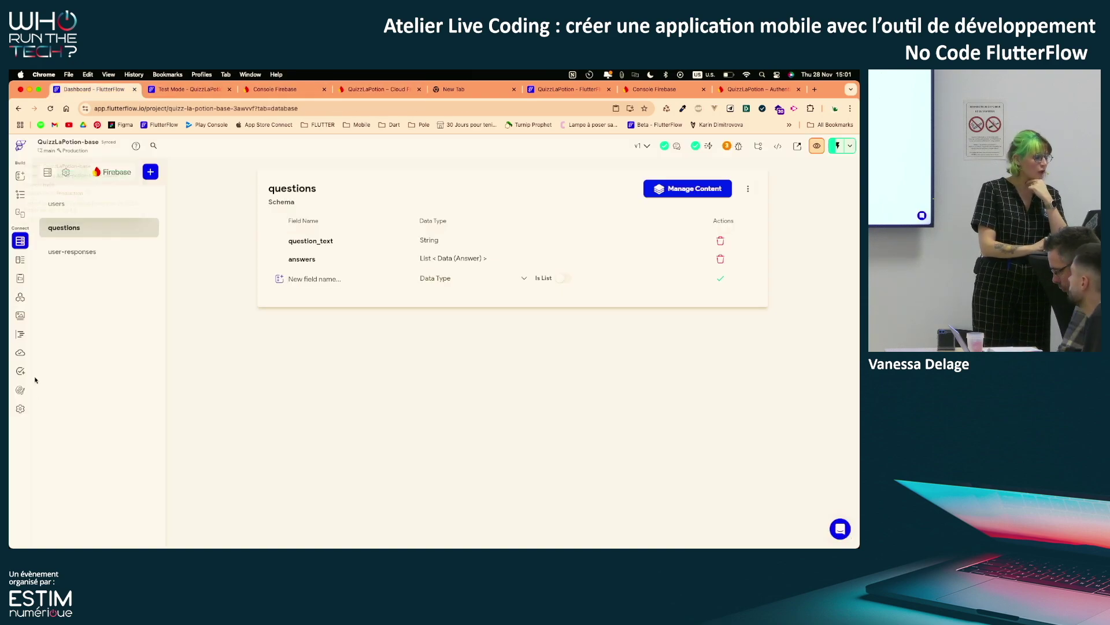
pyautogui.click(20, 333)
pyautogui.scroll(-3, 347, 399)
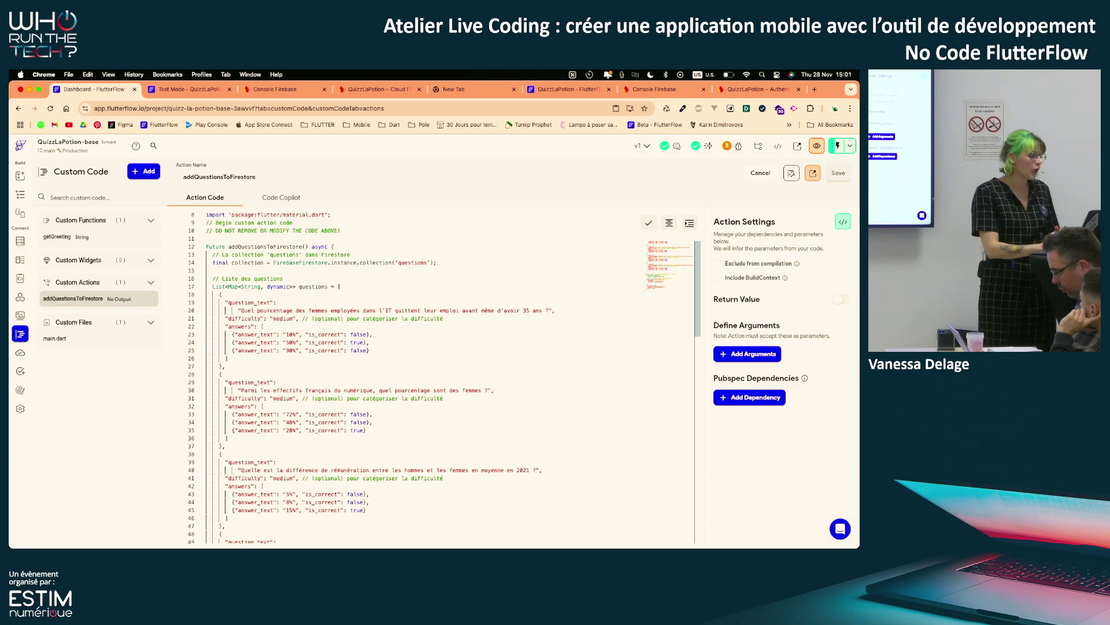
pyautogui.click(19, 240)
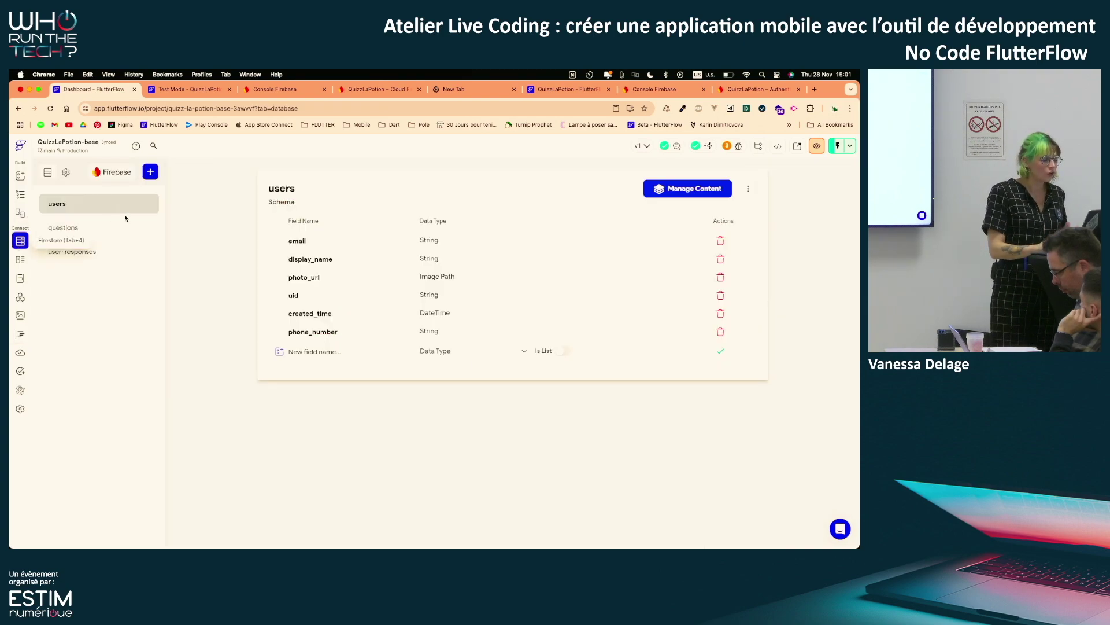
pyautogui.click(103, 226)
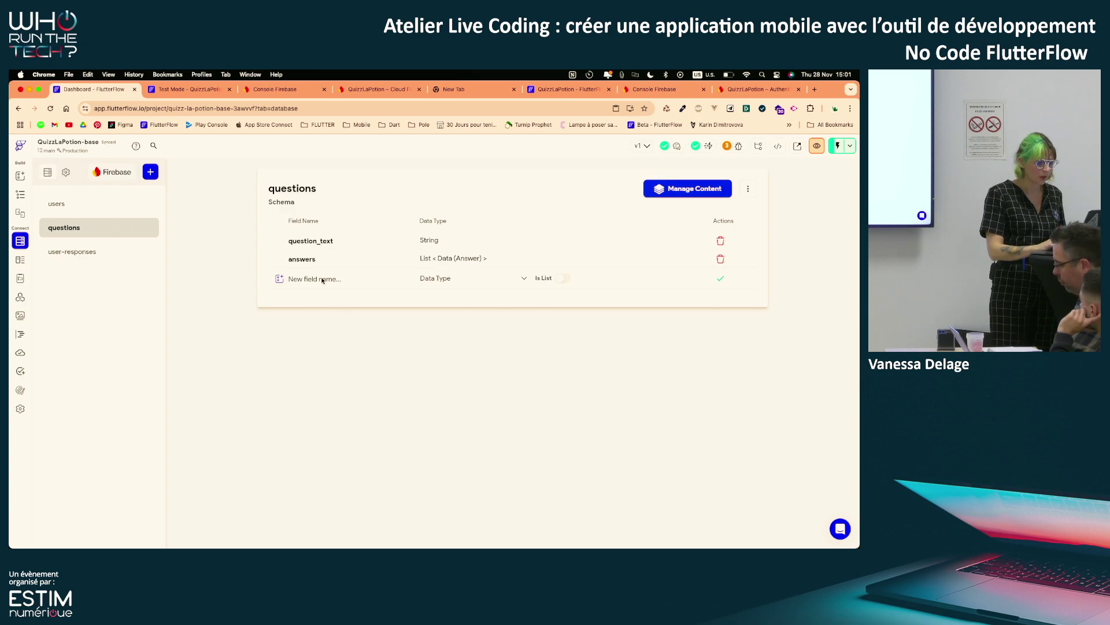
pyautogui.click(452, 282)
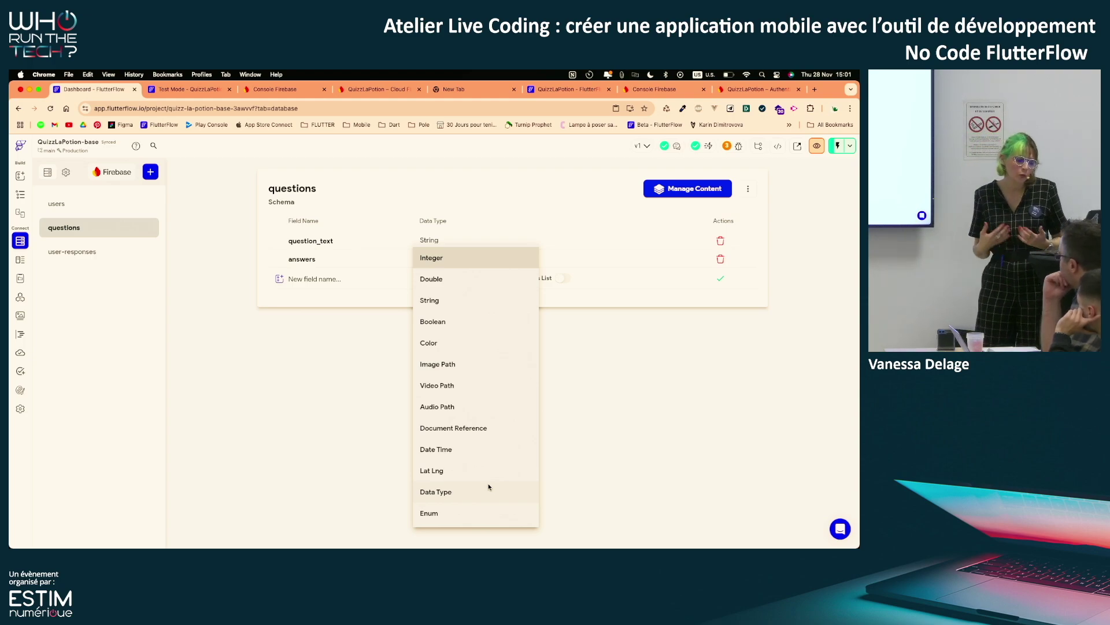
pyautogui.click(564, 508)
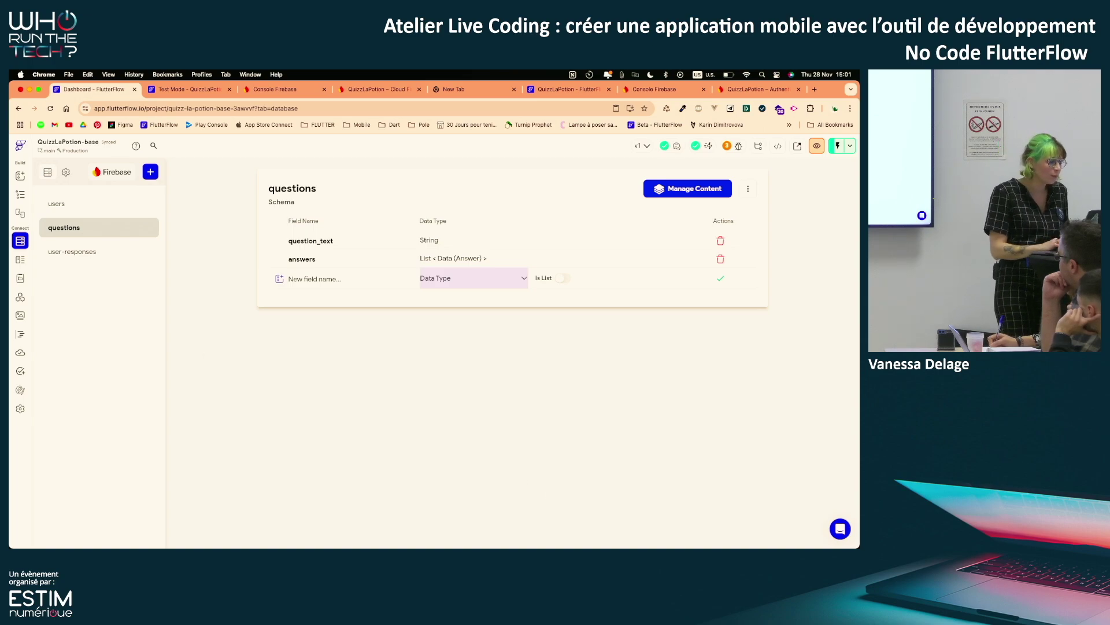
pyautogui.click(19, 260)
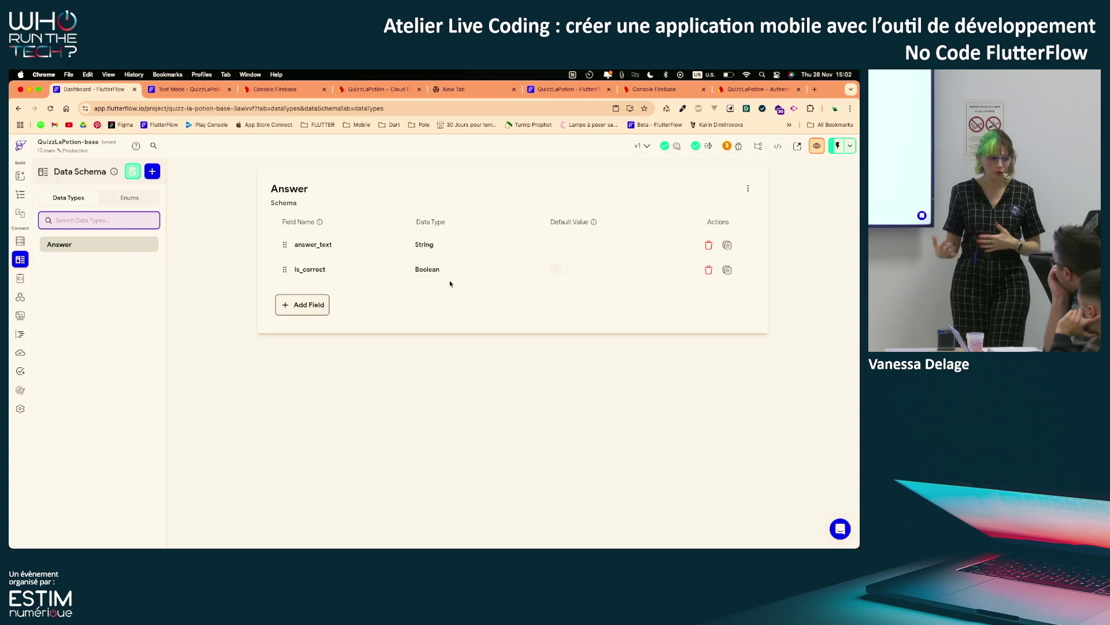
# Add a test field 'jkgkjg' to the questions collection as a list of Answer
pyautogui.click(20, 241)
pyautogui.click(123, 229)
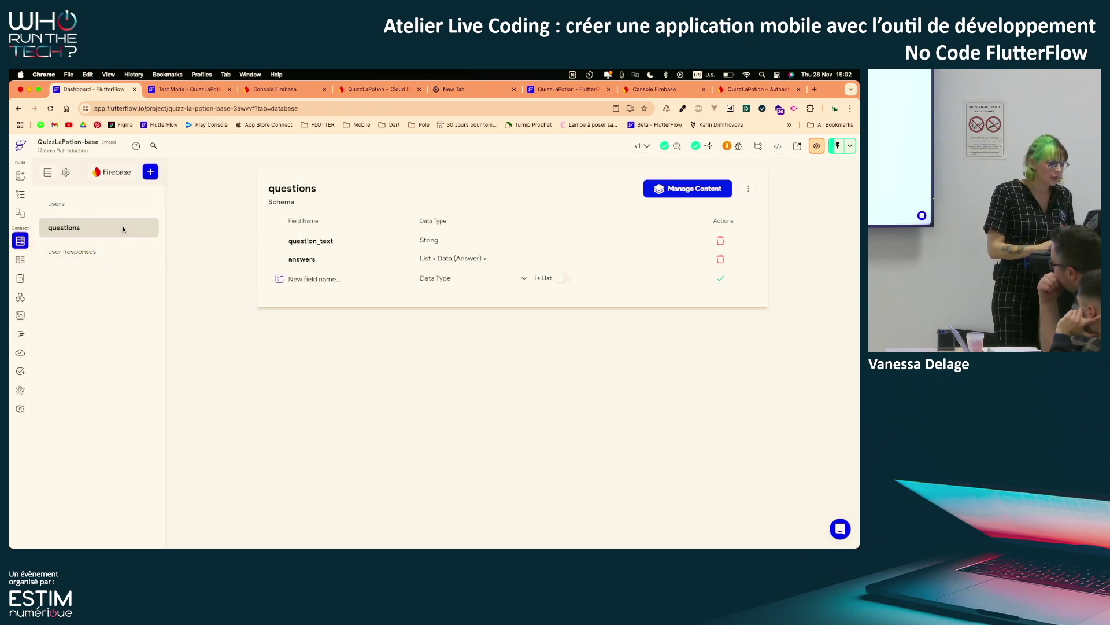
pyautogui.click(435, 278)
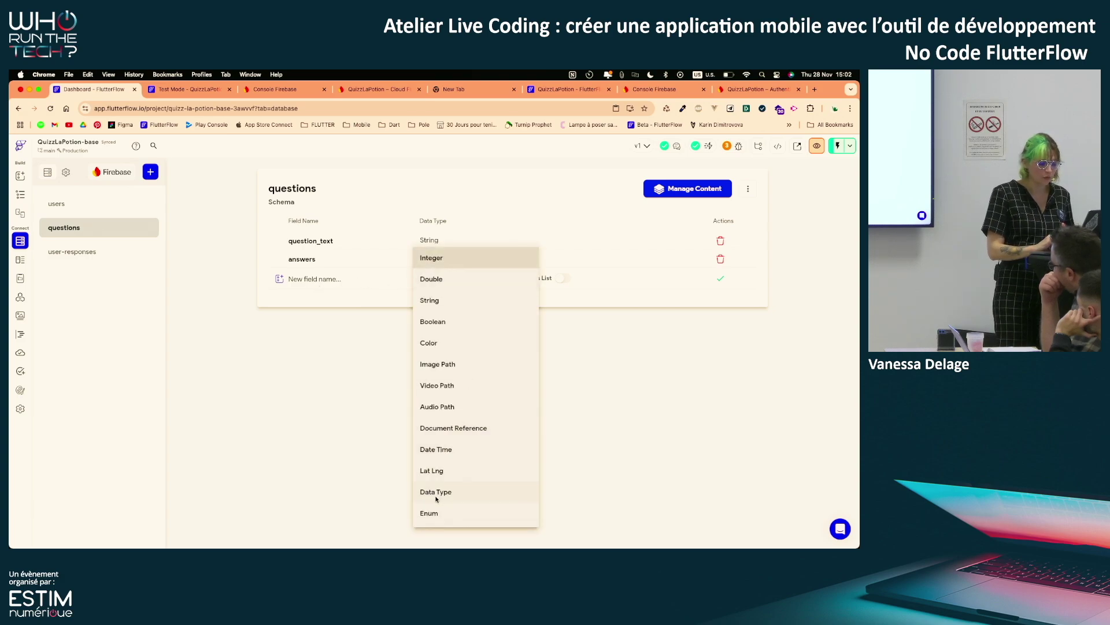
pyautogui.click(438, 492)
pyautogui.click(560, 278)
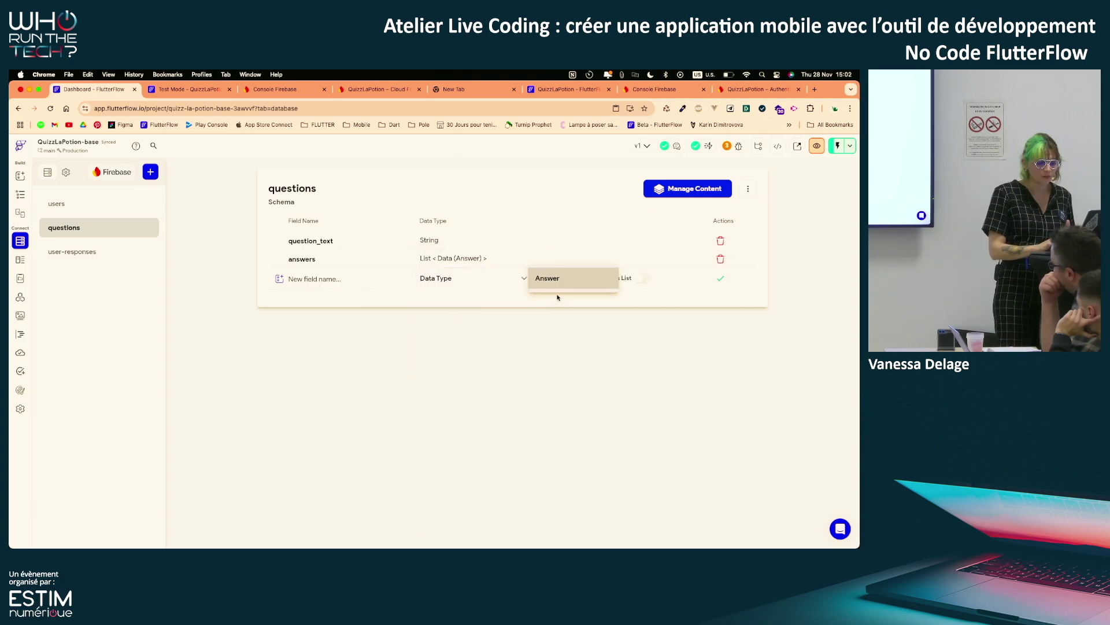
pyautogui.click(639, 328)
pyautogui.click(642, 278)
pyautogui.click(353, 278)
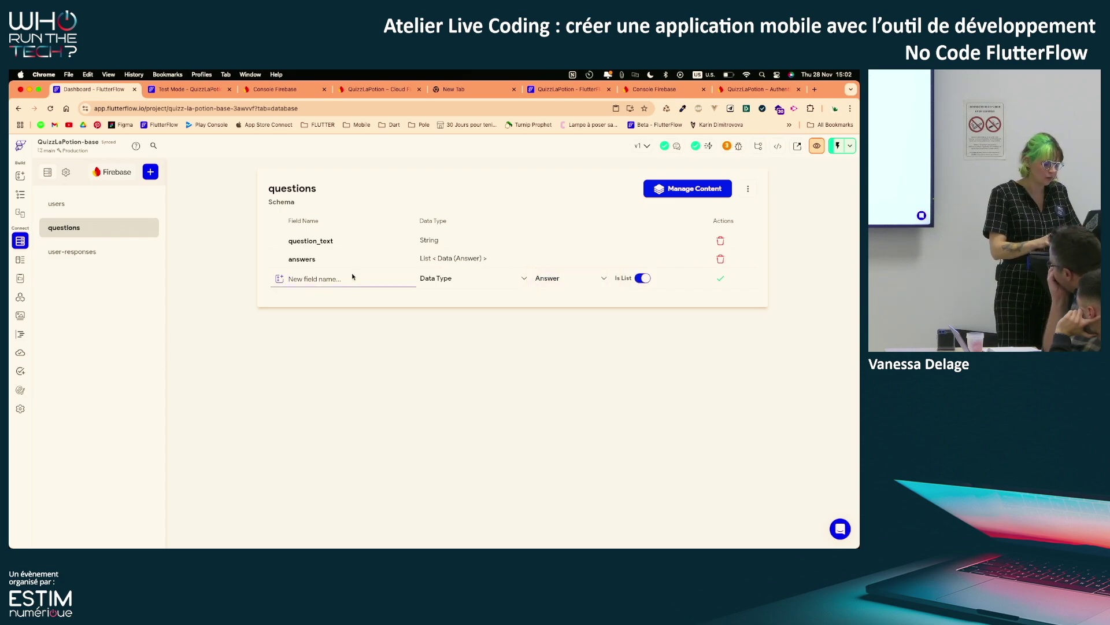
pyautogui.write('jkgkjg')
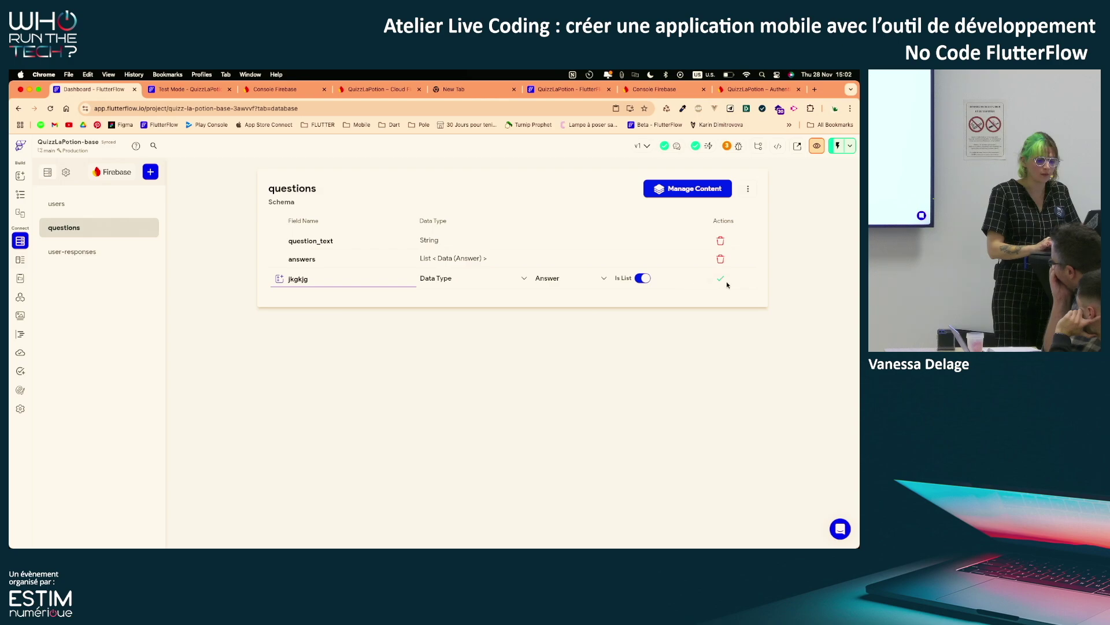
pyautogui.click(721, 279)
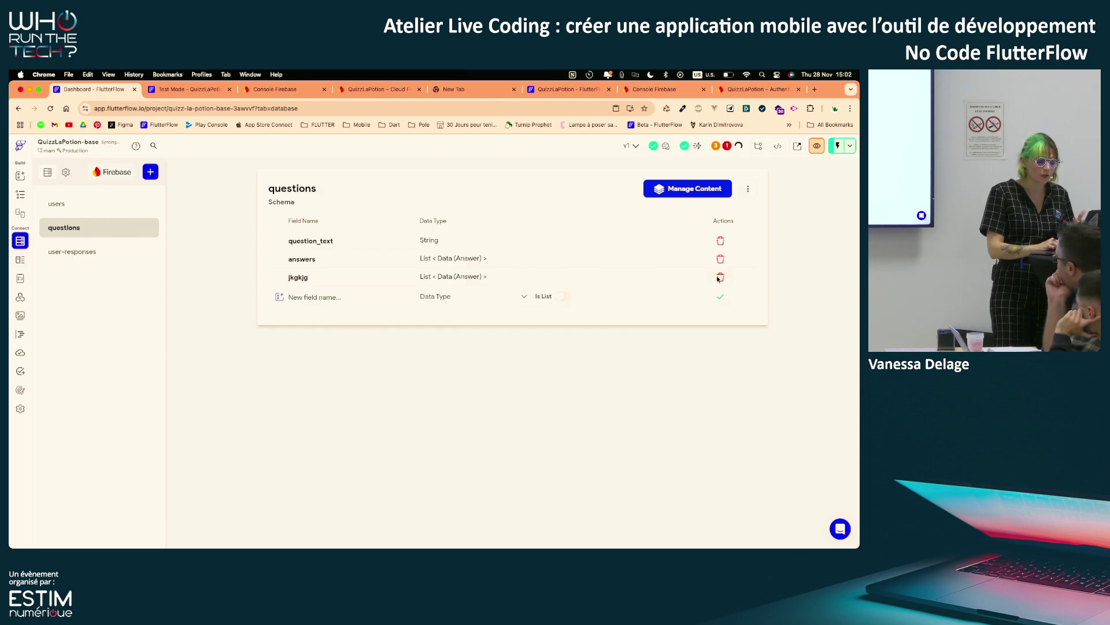
# Delete the jkgkjg field and return to the QuizzPage widget tree
pyautogui.click(720, 277)
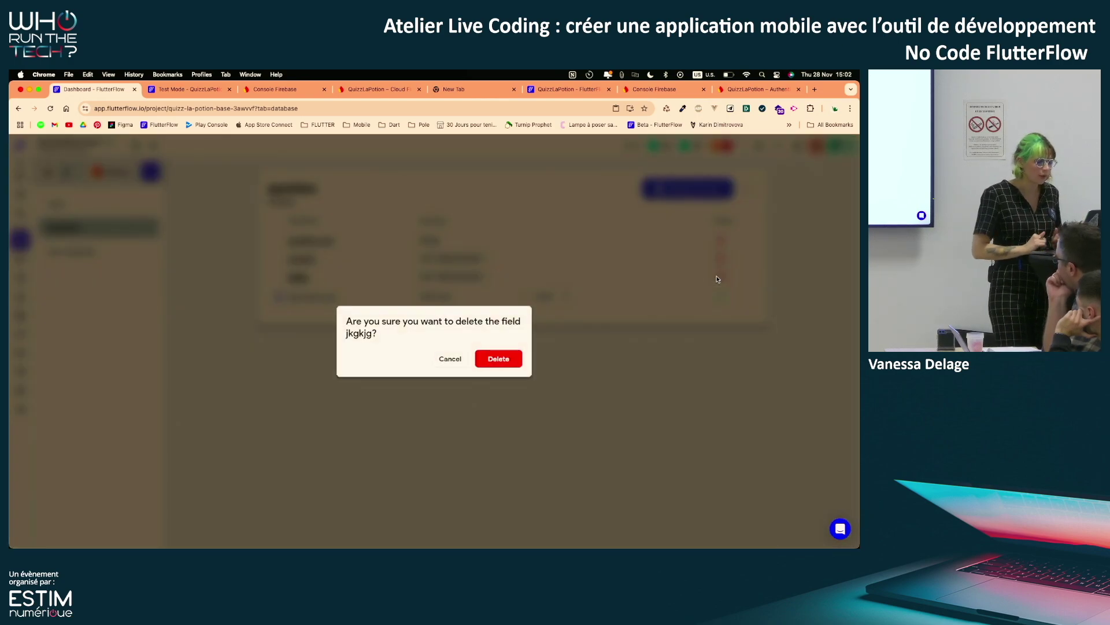
pyautogui.click(489, 361)
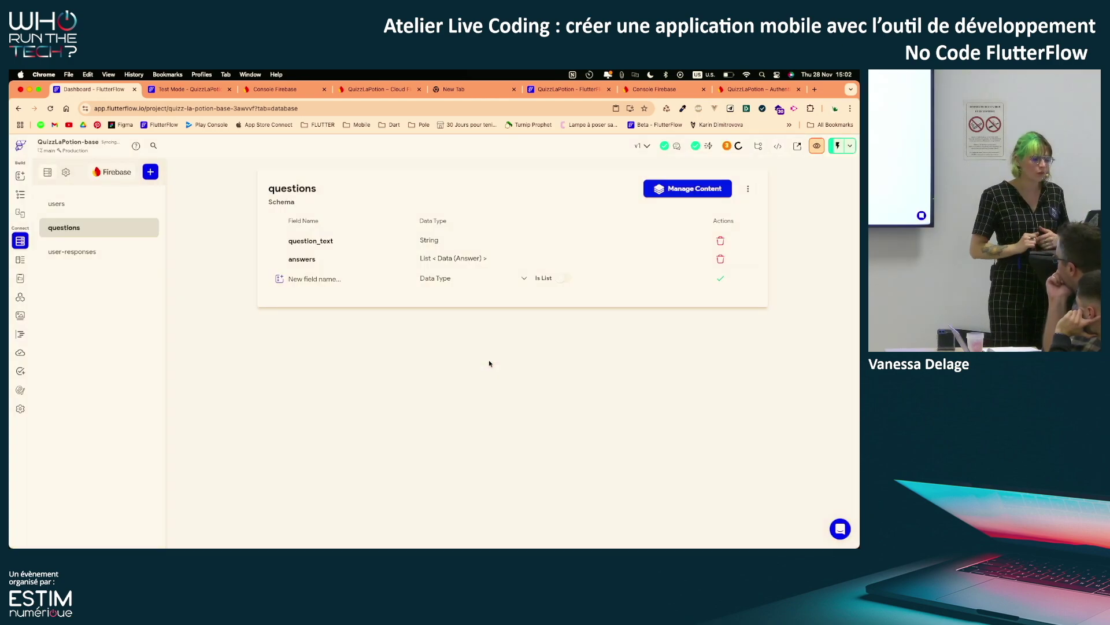
pyautogui.click(21, 195)
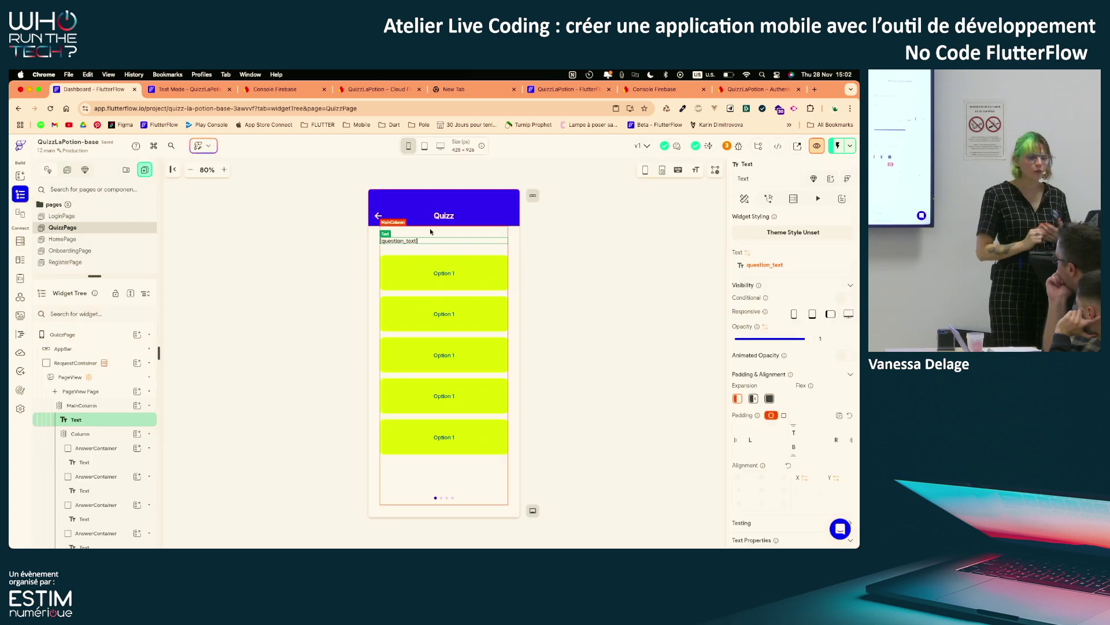
# Reconfirm the question Text's binding to question_text
pyautogui.click(754, 268)
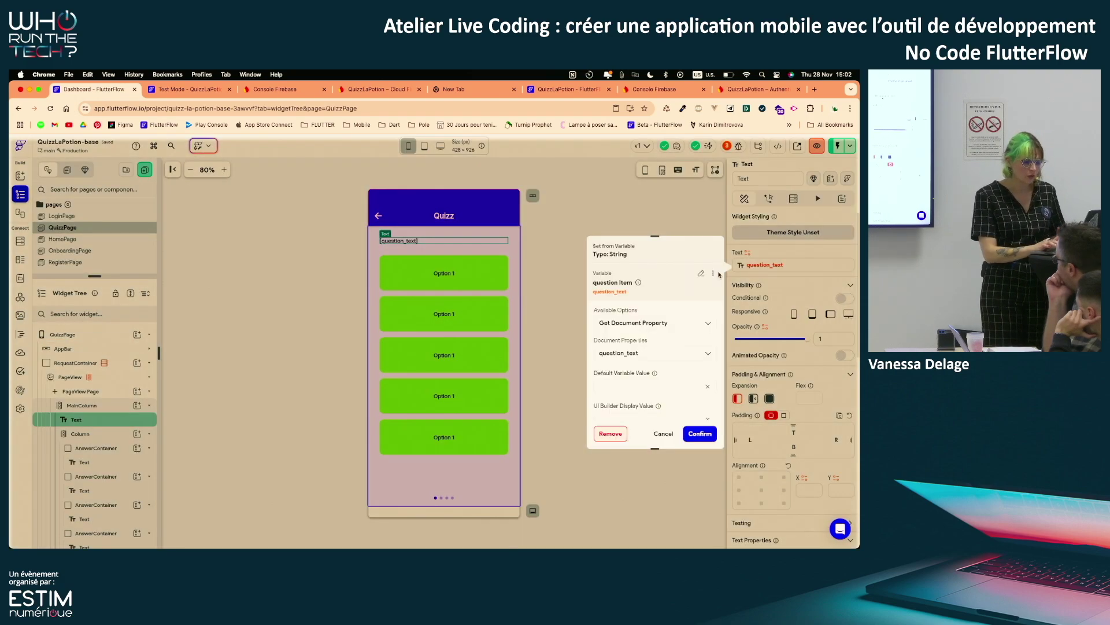
pyautogui.click(656, 351)
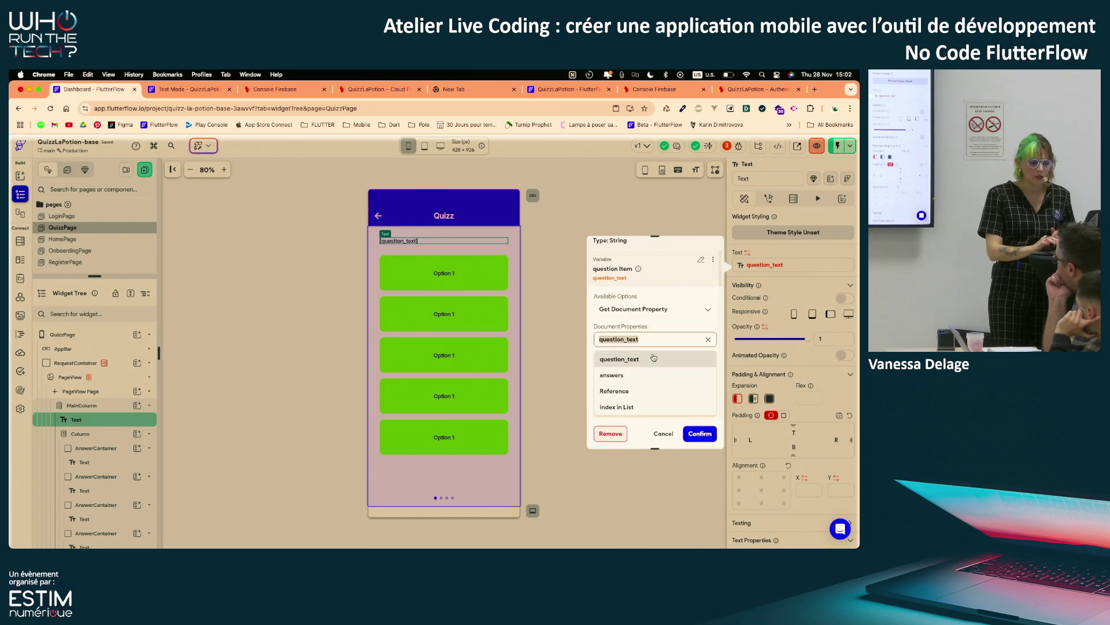
pyautogui.click(665, 327)
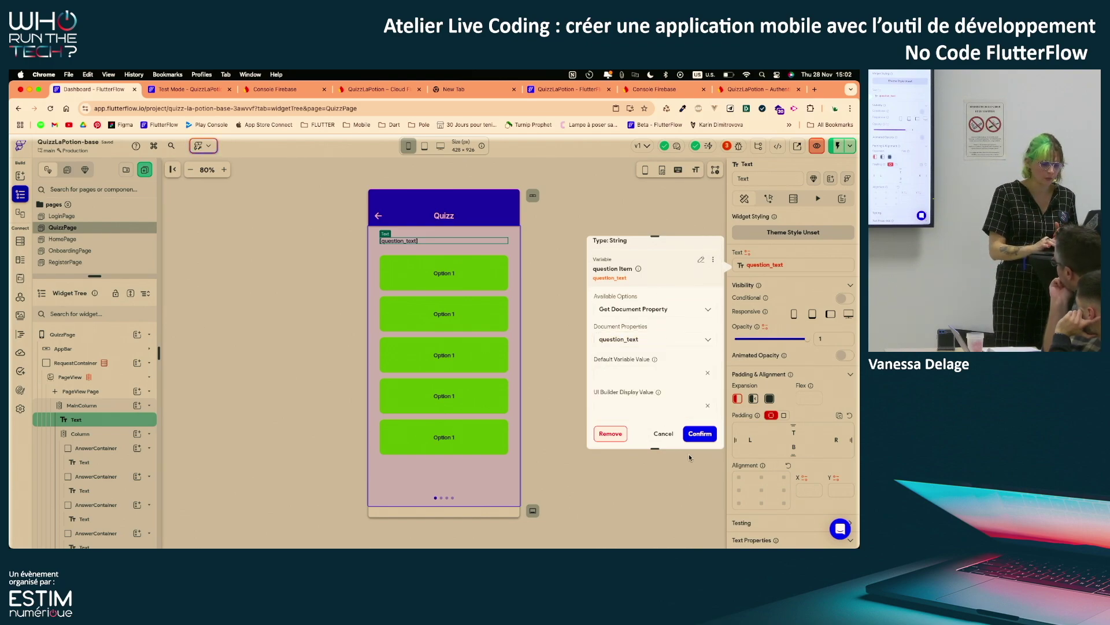
pyautogui.click(699, 433)
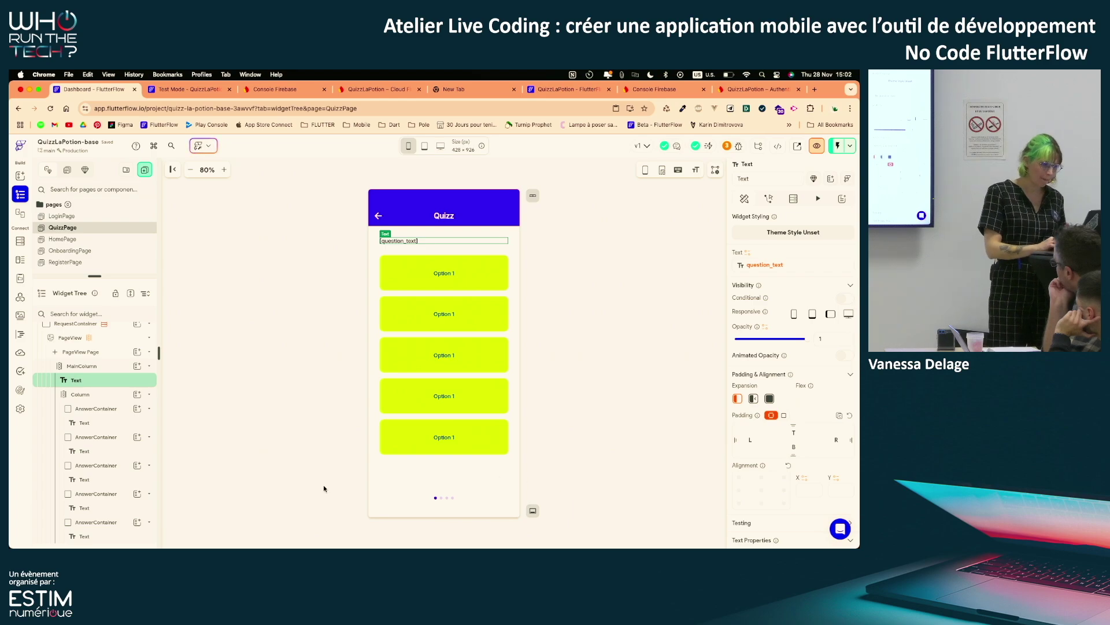
# Generate the answer Column's children from question Item > answers, naming each child 'answer'
pyautogui.click(106, 394)
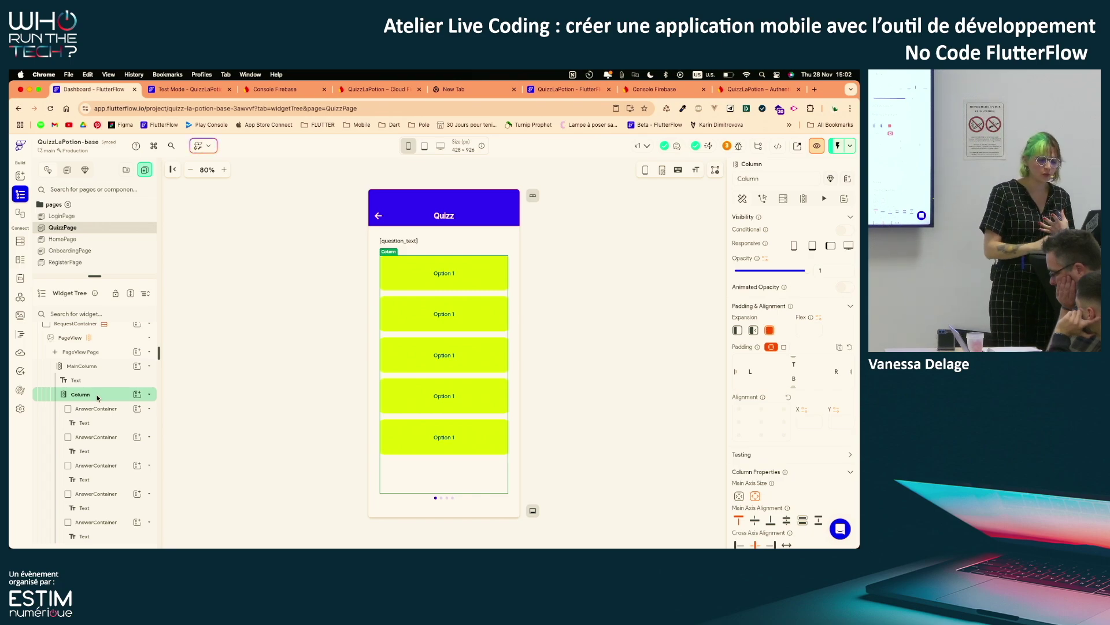
pyautogui.click(803, 199)
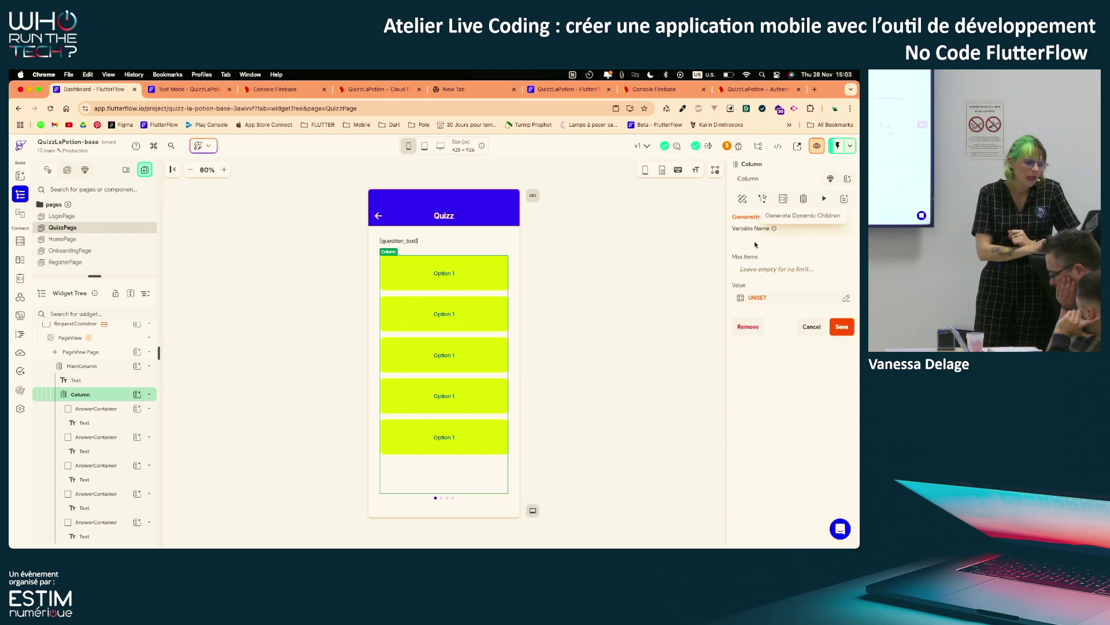
pyautogui.click(755, 298)
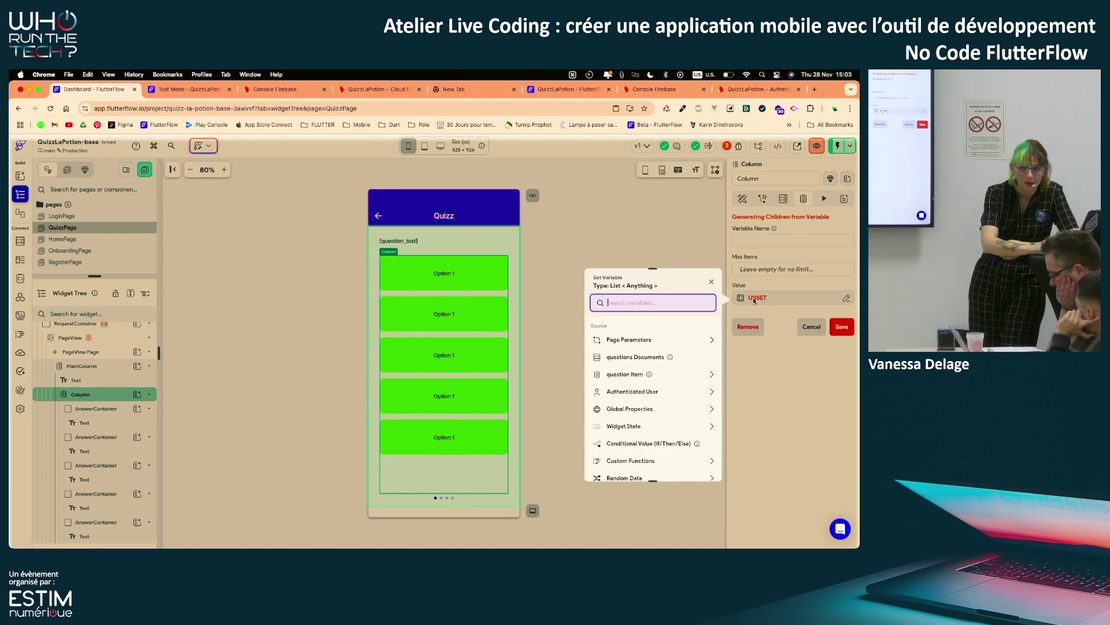
pyautogui.click(666, 375)
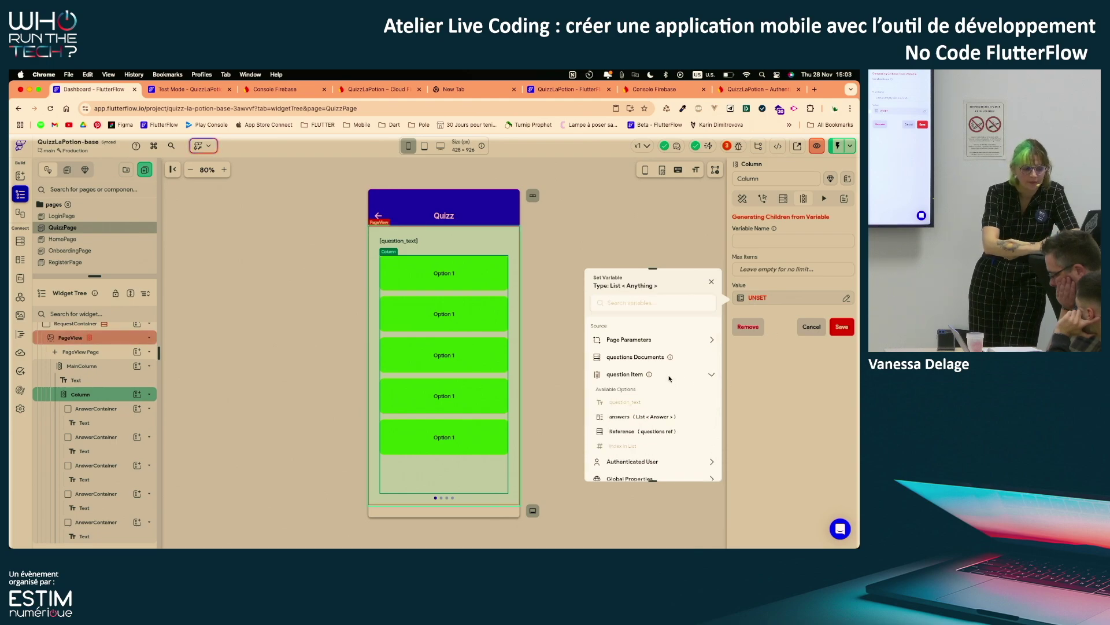
pyautogui.scroll(-2, 665, 376)
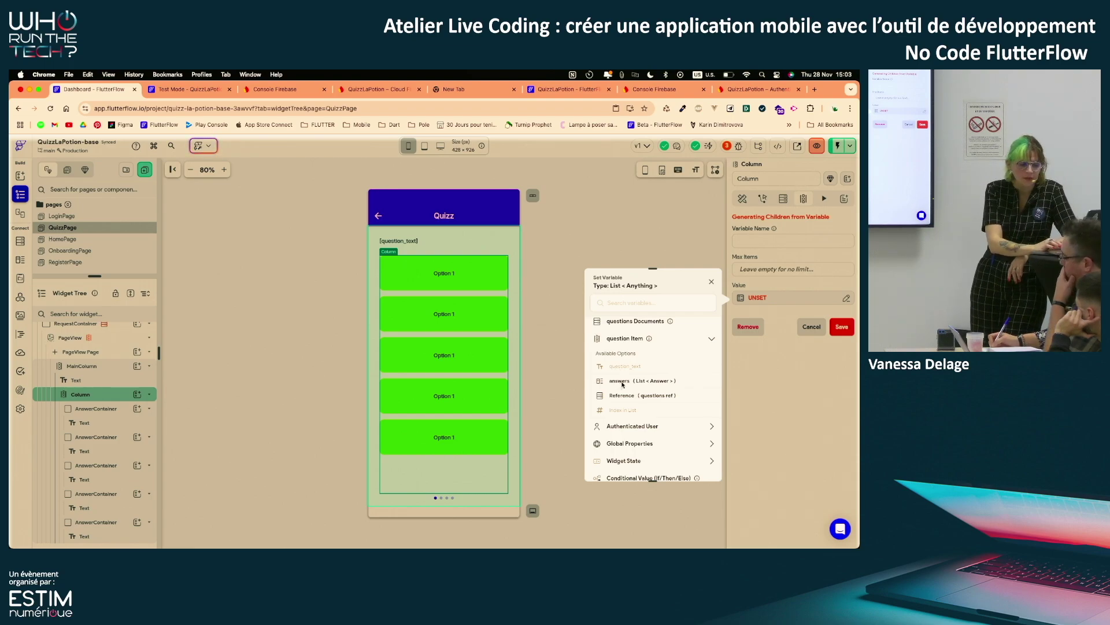
pyautogui.click(645, 383)
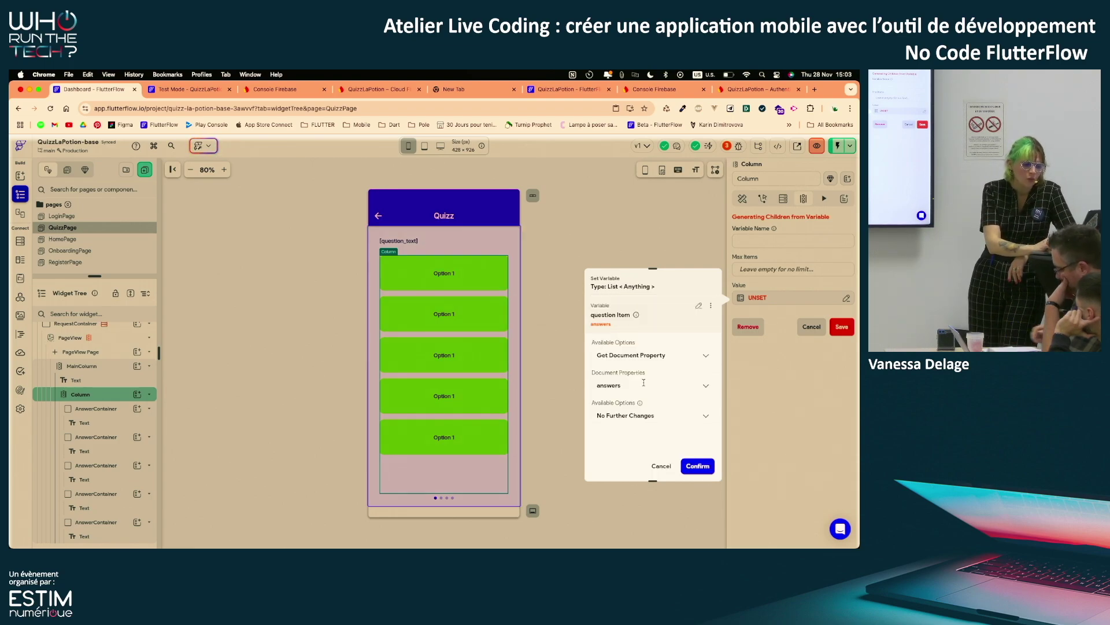
pyautogui.click(698, 466)
pyautogui.click(765, 245)
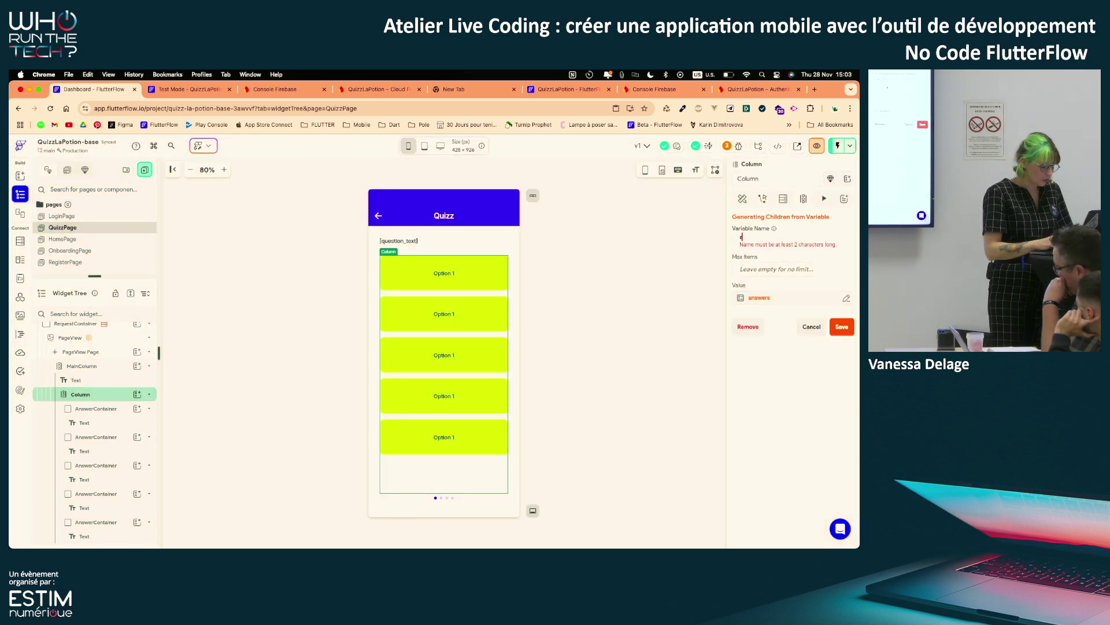
pyautogui.write('answer')
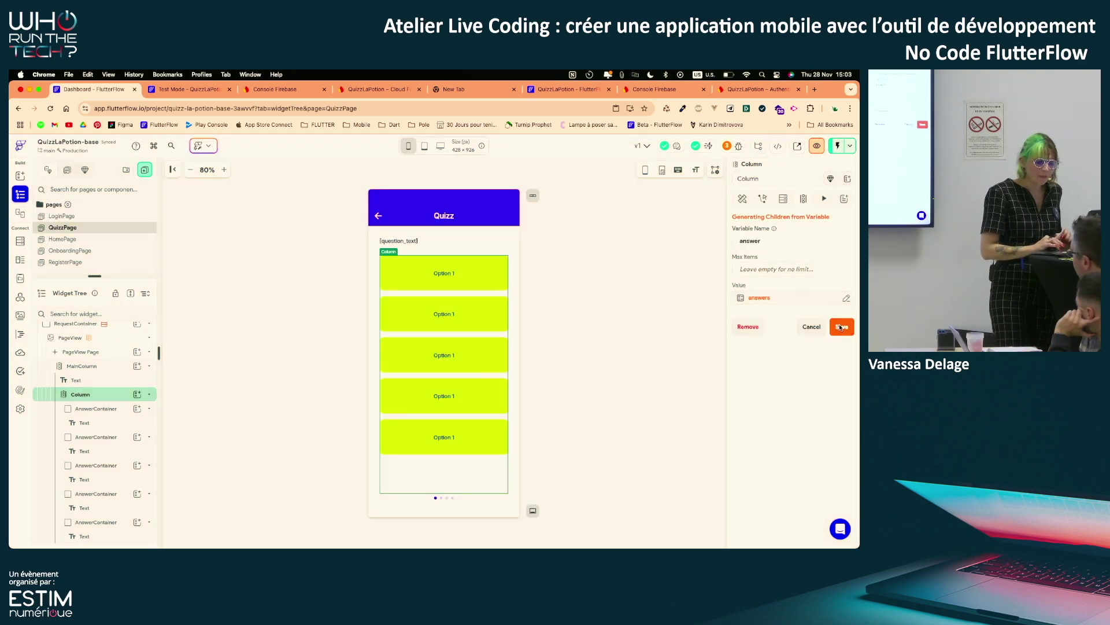
pyautogui.click(840, 326)
pyautogui.click(483, 410)
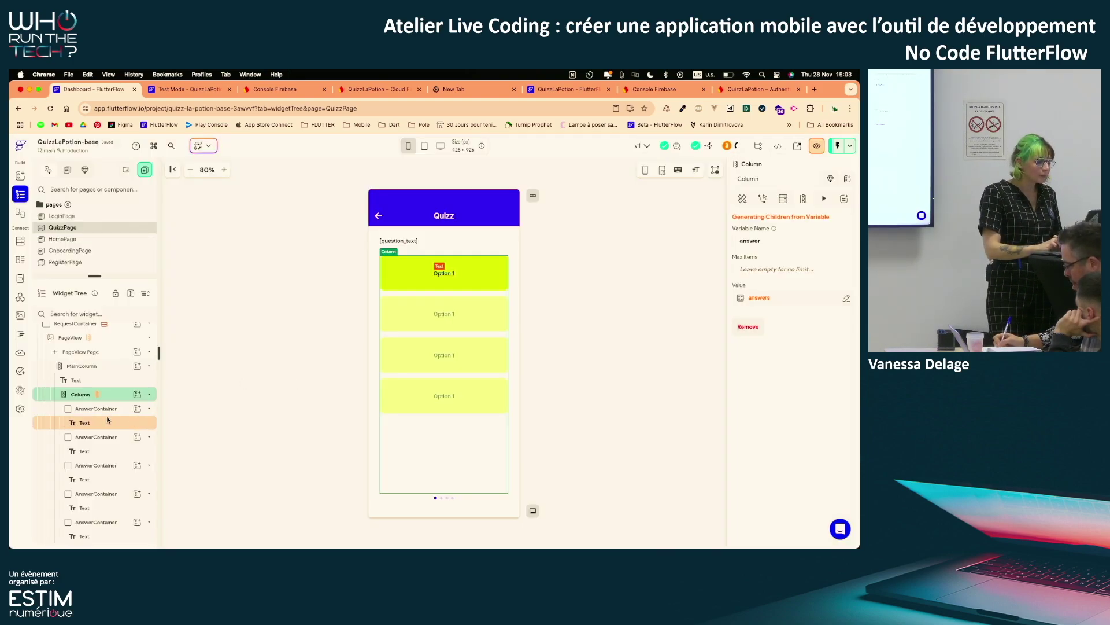
# Delete the extra AnswerContainers until one remains, then select its Text widget
pyautogui.moveTo(105, 275); pyautogui.dragTo(98, 208)
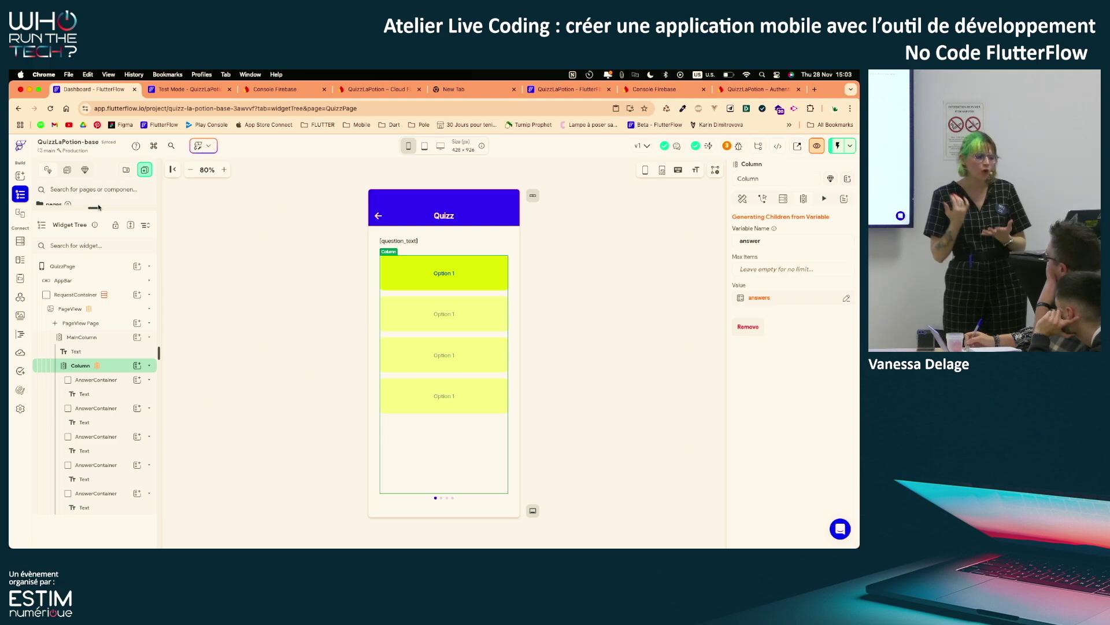
pyautogui.click(106, 382)
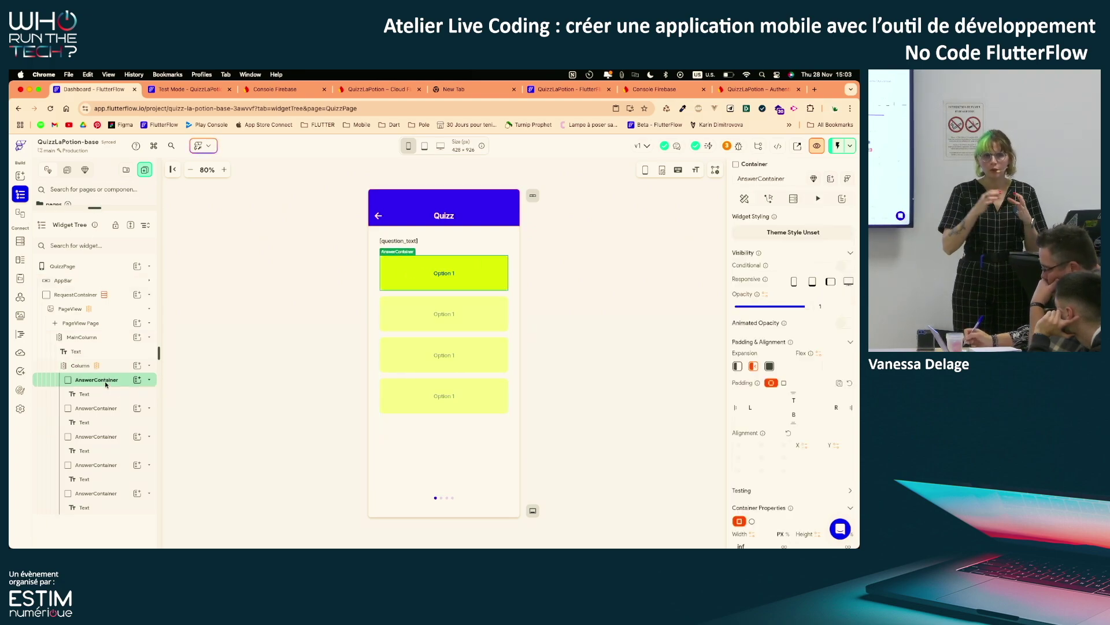
pyautogui.click(102, 408)
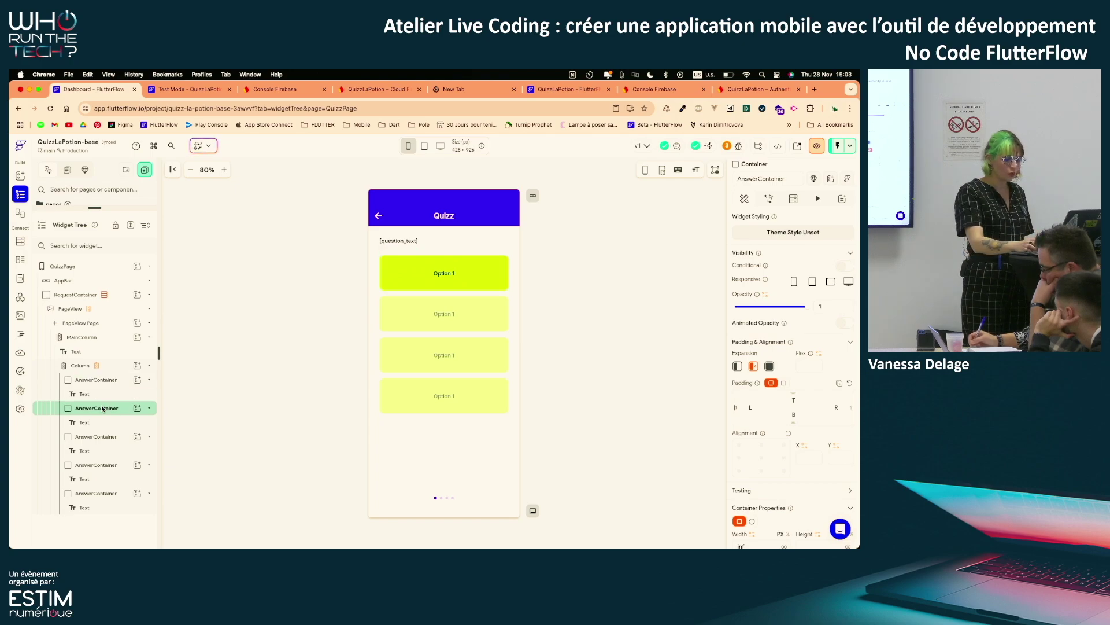
pyautogui.press('BackSpace')
pyautogui.click(112, 436)
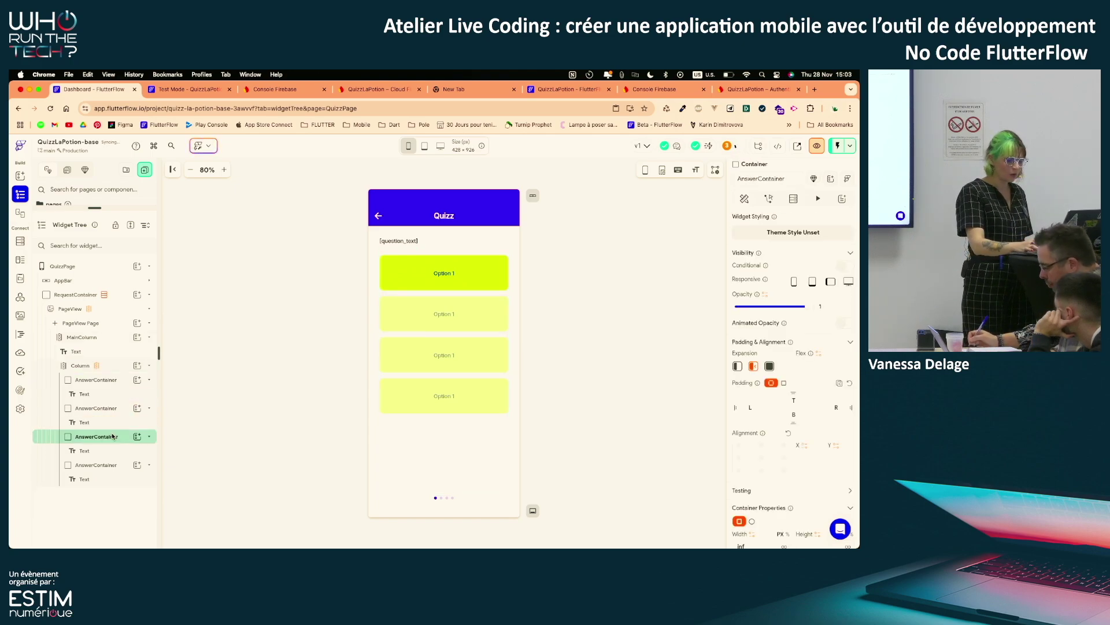
pyautogui.press('BackSpace')
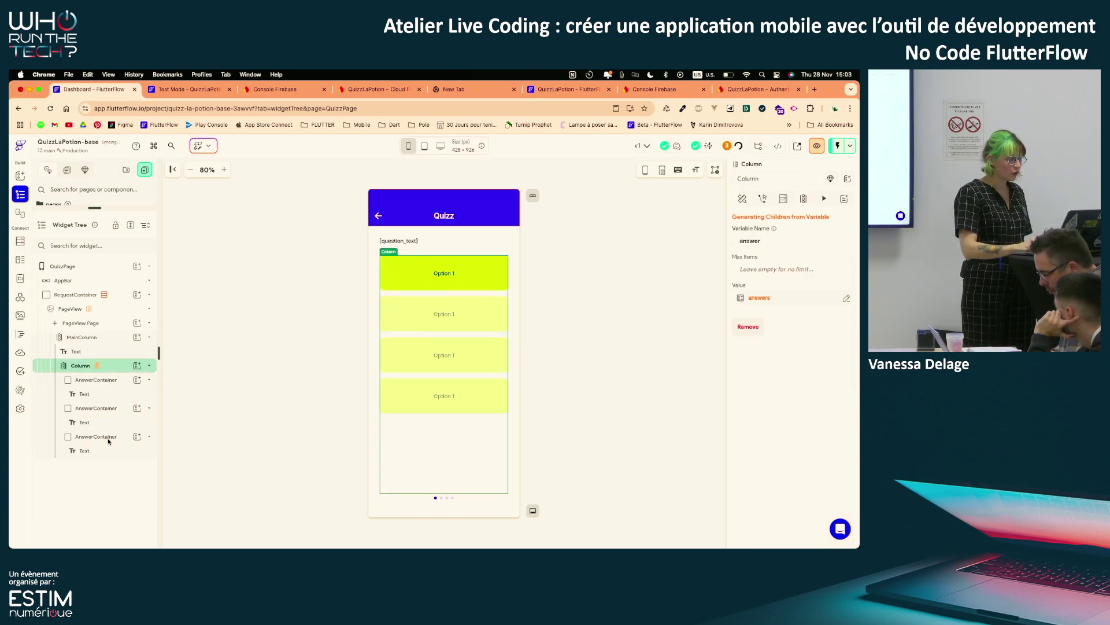
pyautogui.click(112, 436)
pyautogui.press('BackSpace')
pyautogui.click(107, 411)
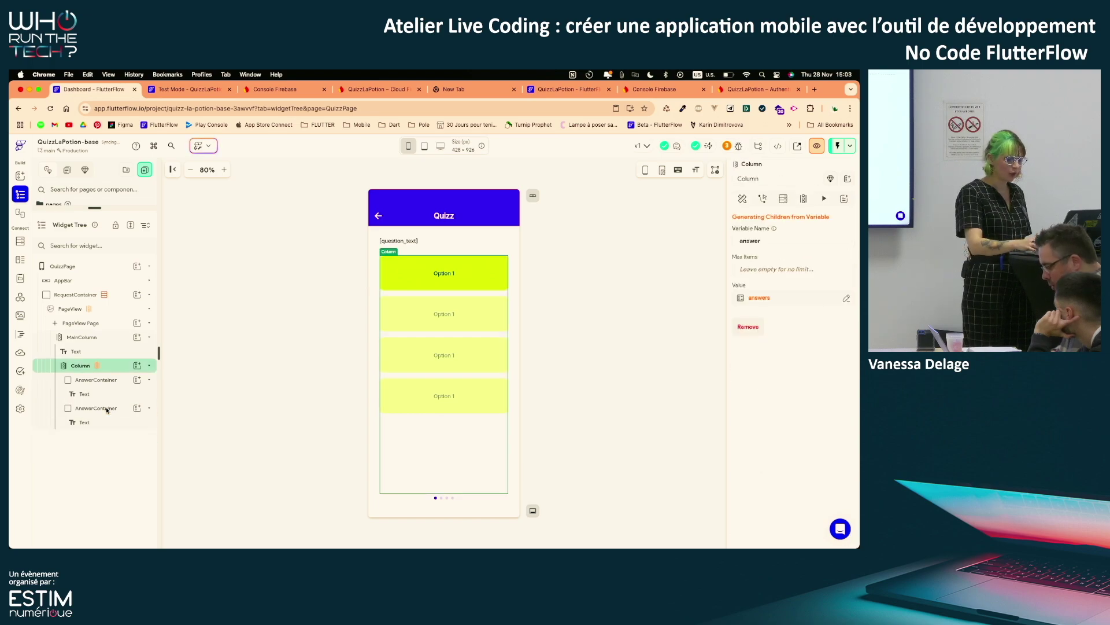
pyautogui.press('BackSpace')
pyautogui.click(113, 381)
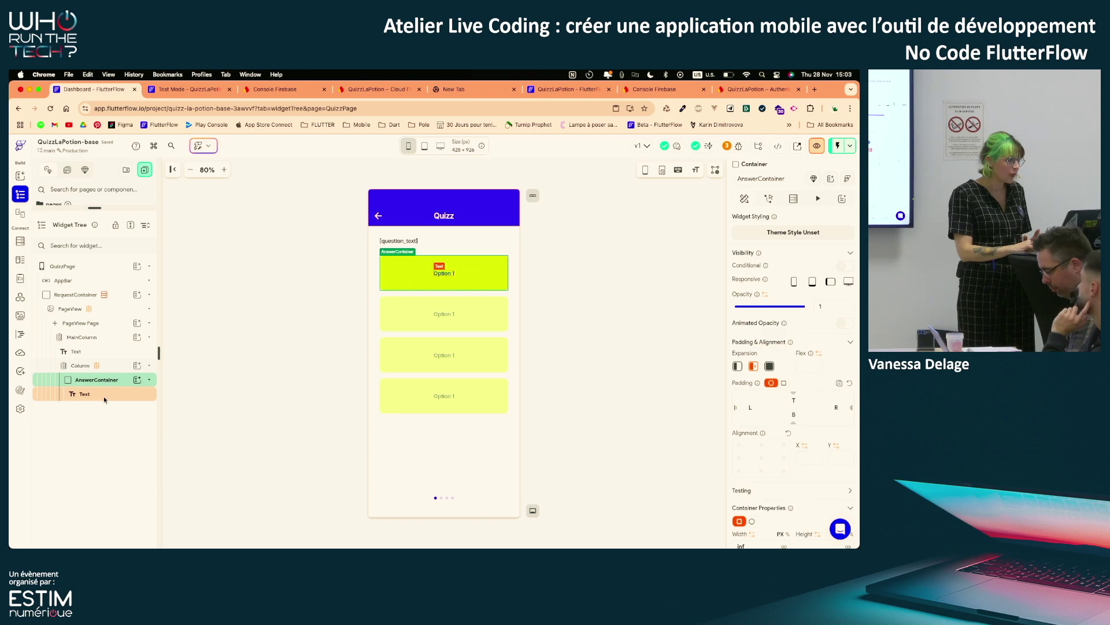
pyautogui.click(103, 397)
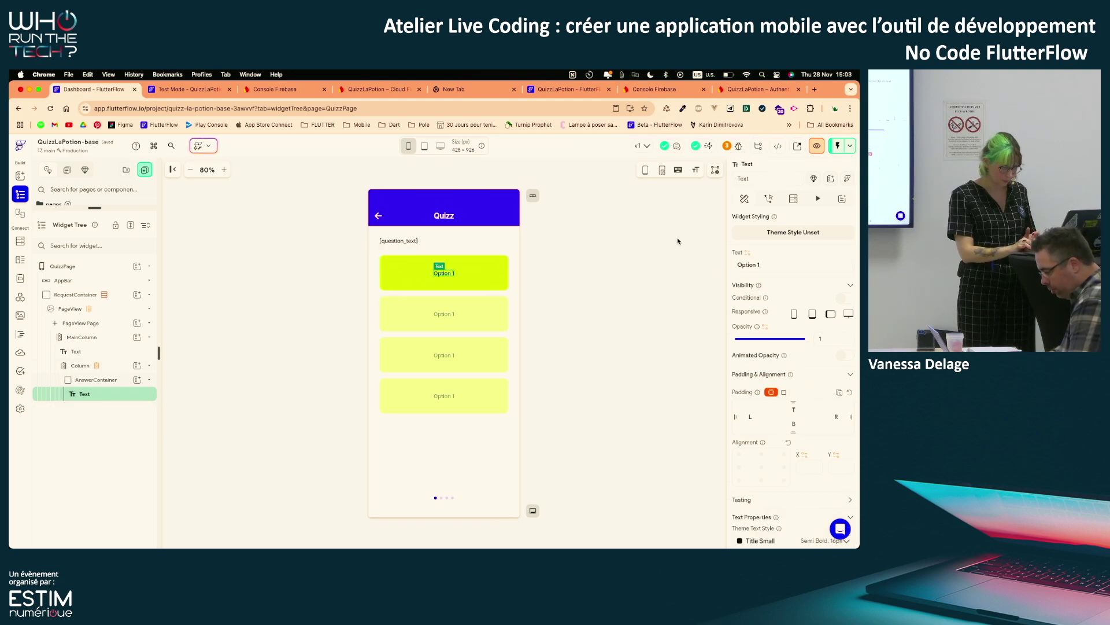
# Bind the answer Text to answer Item > Data Structure Field > answer_text
pyautogui.click(748, 253)
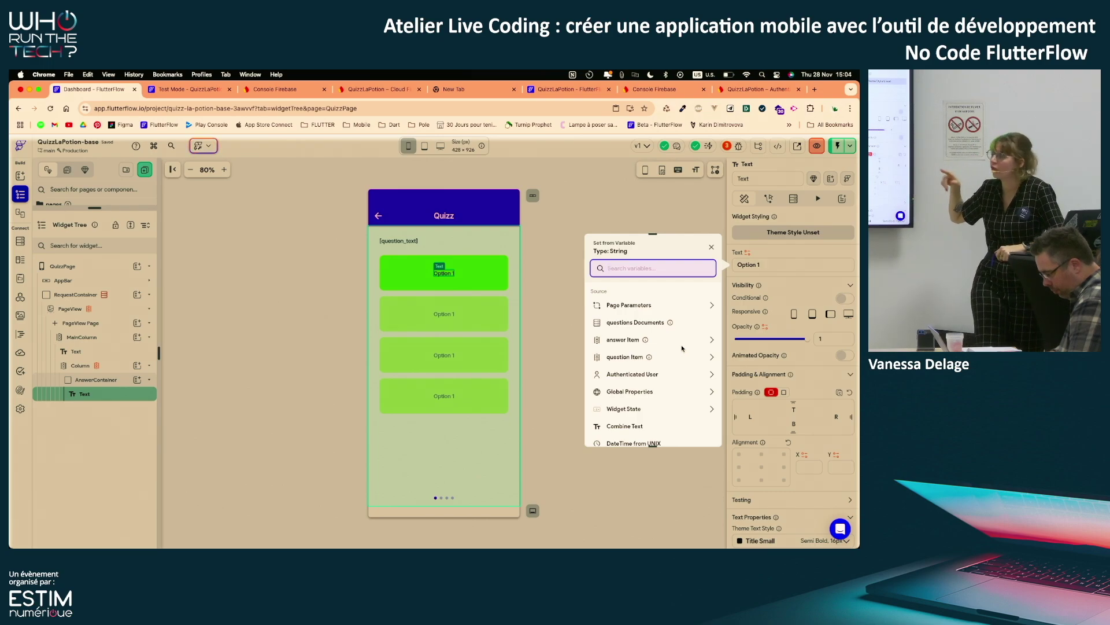
pyautogui.click(711, 340)
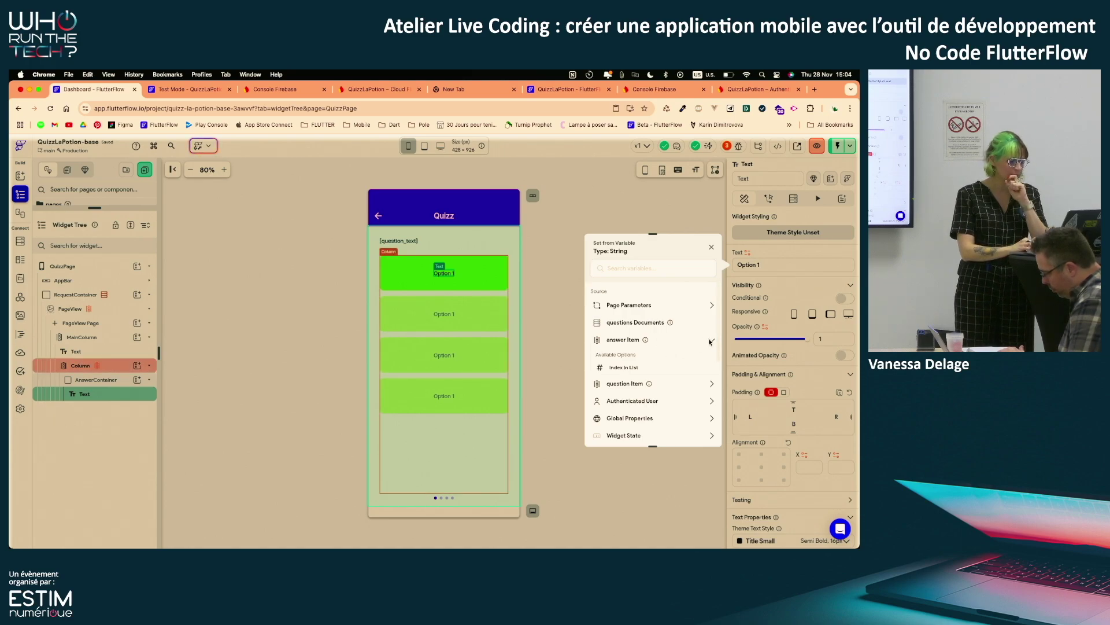
pyautogui.click(697, 339)
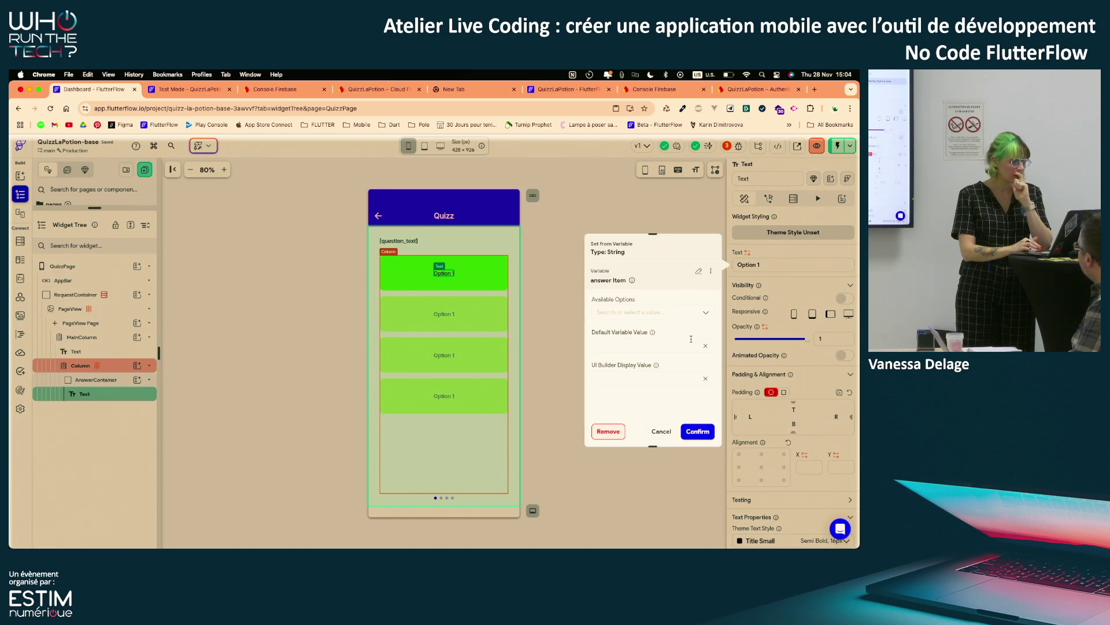
pyautogui.click(688, 314)
pyautogui.click(636, 348)
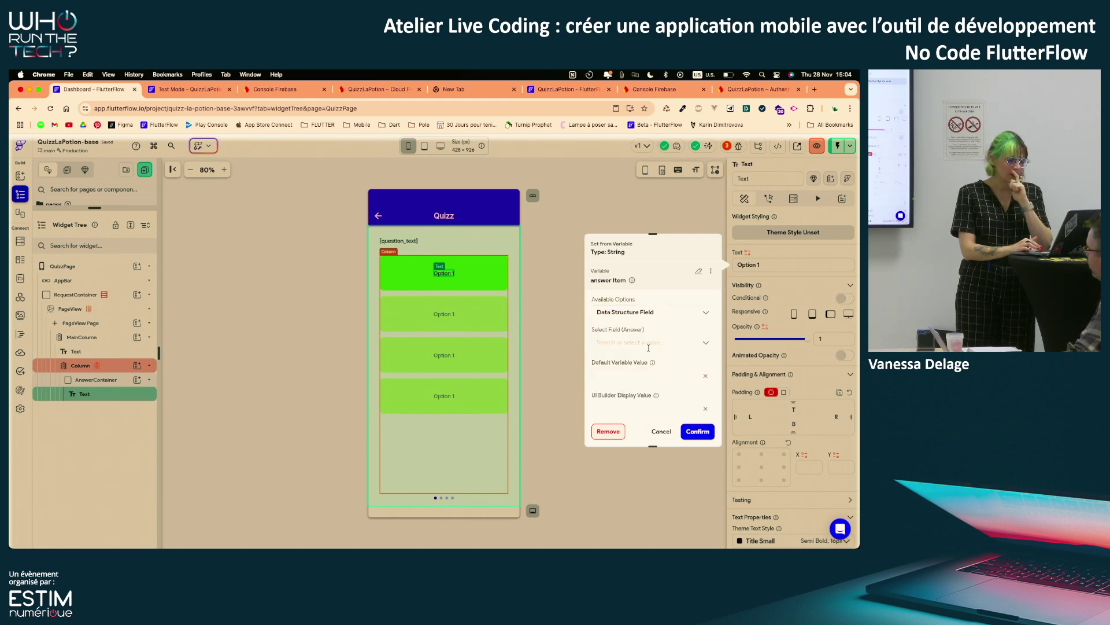
pyautogui.click(633, 340)
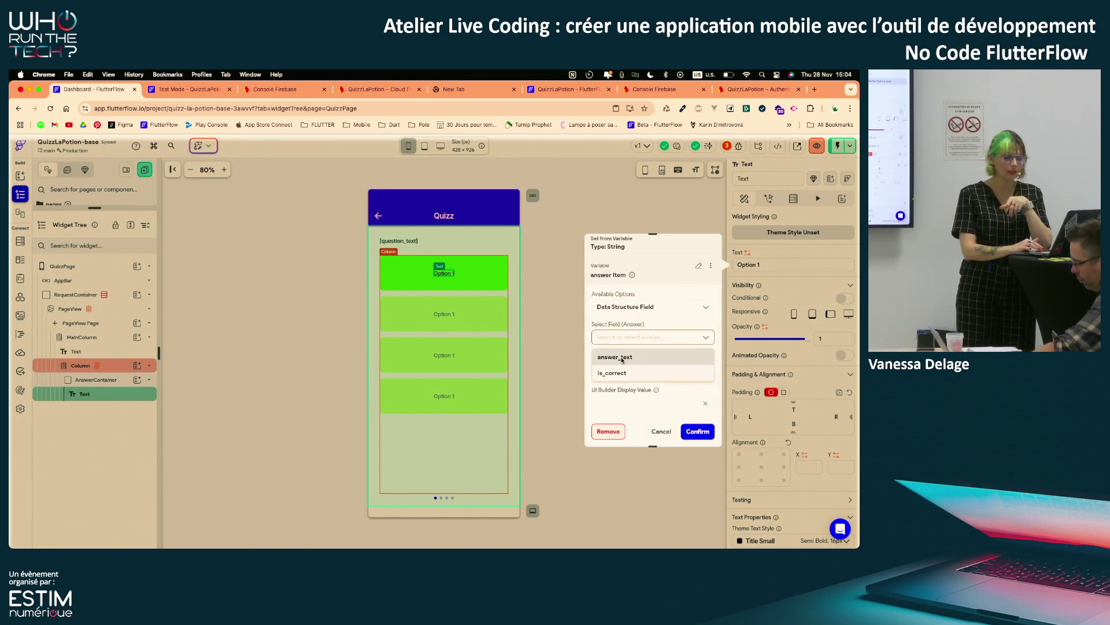
pyautogui.click(622, 358)
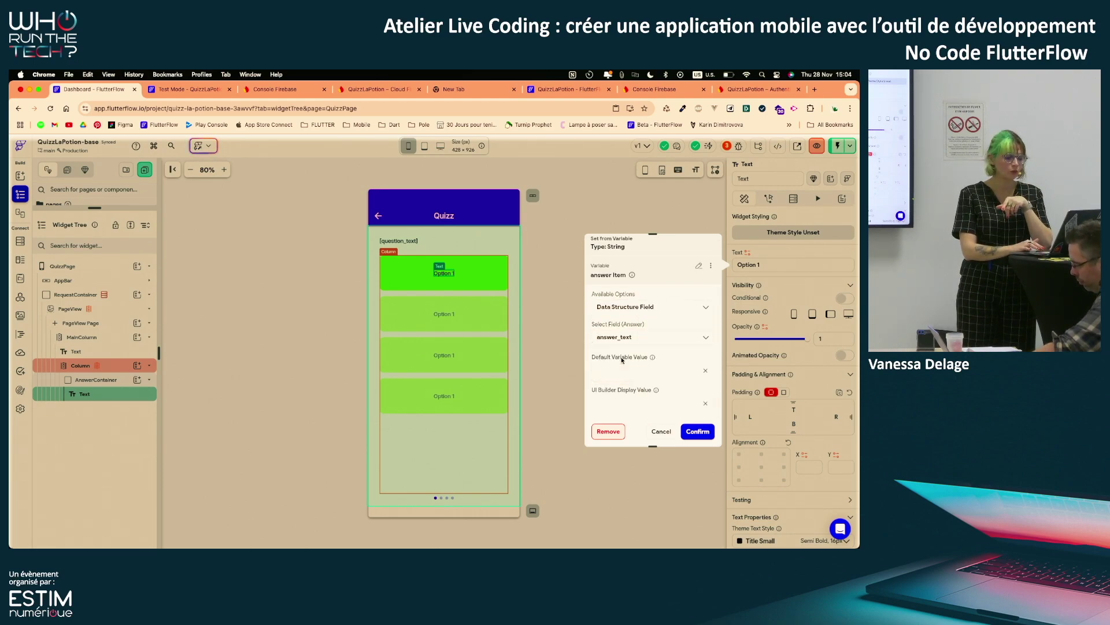
pyautogui.click(701, 434)
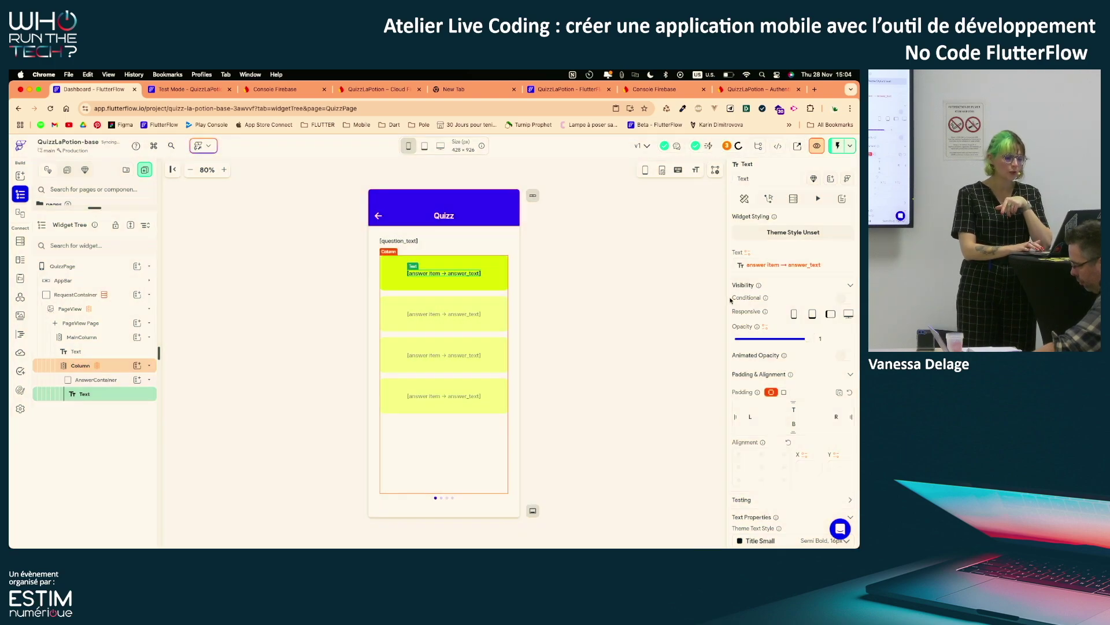
# Set the answer Text's UI Builder preview value to '50 %'
pyautogui.click(747, 253)
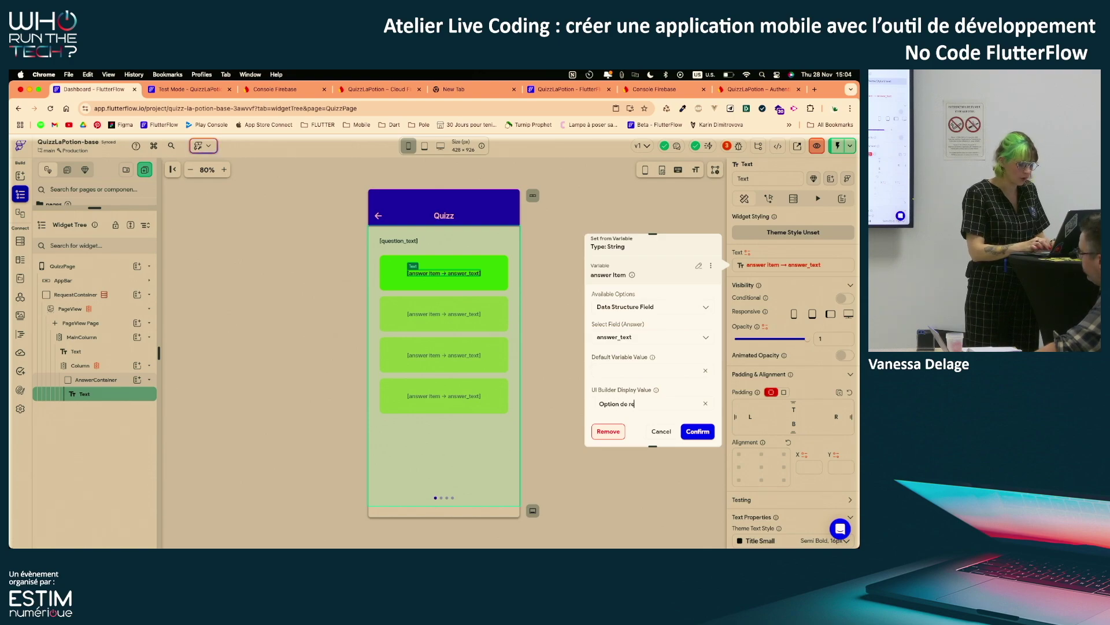
pyautogui.click(698, 431)
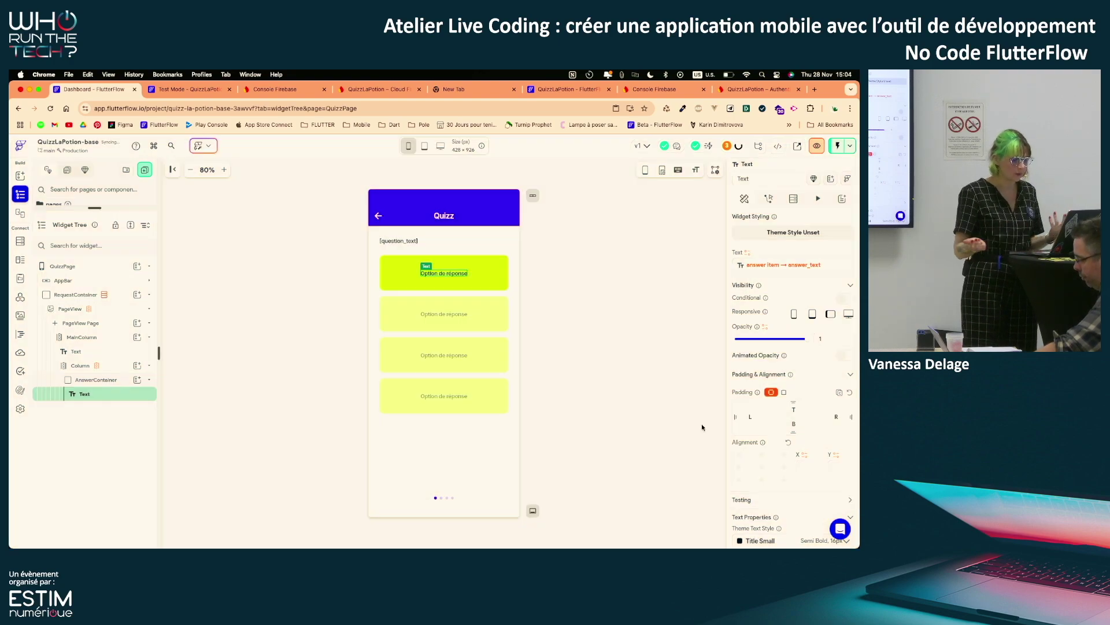
pyautogui.click(766, 264)
pyautogui.moveTo(665, 410); pyautogui.dragTo(586, 410)
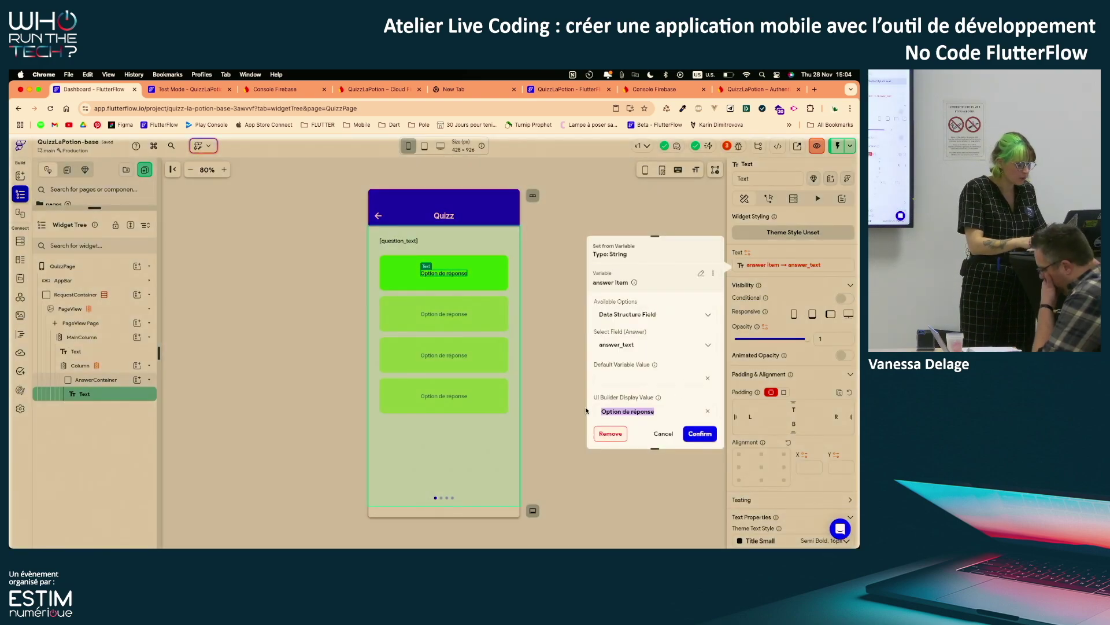
pyautogui.write('s0')
pyautogui.write(' %')
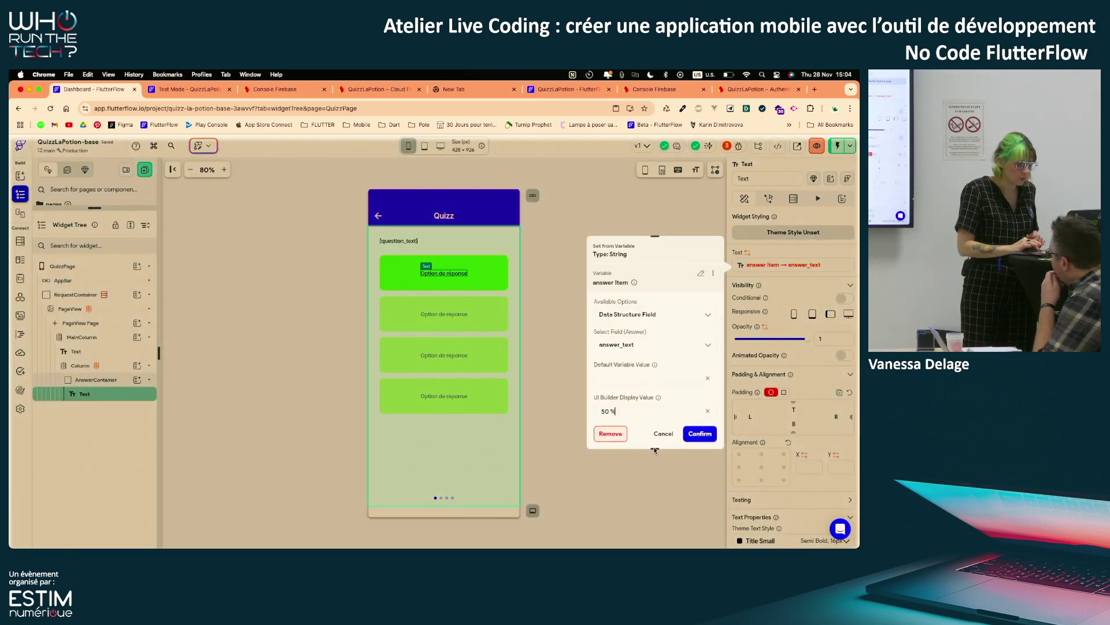
pyautogui.click(700, 433)
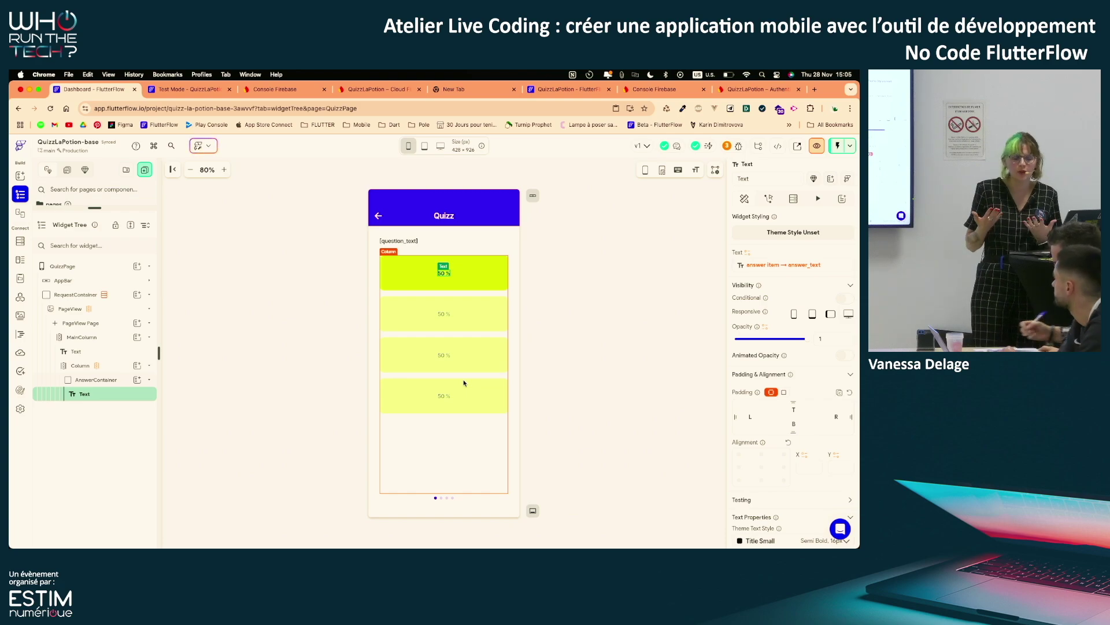
pyautogui.click(188, 90)
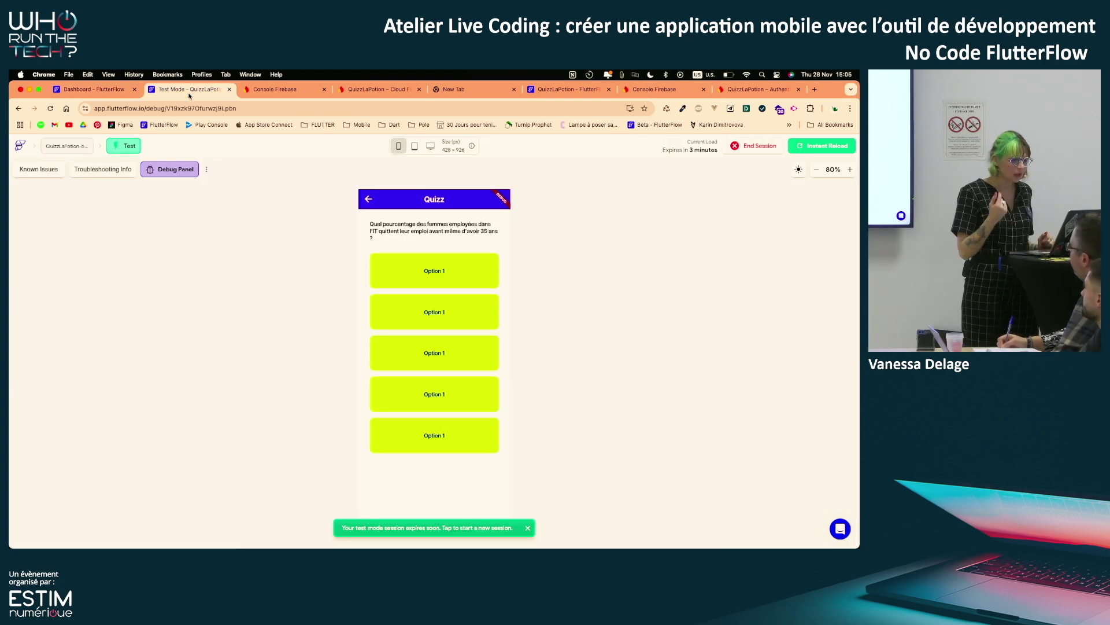
pyautogui.click(822, 147)
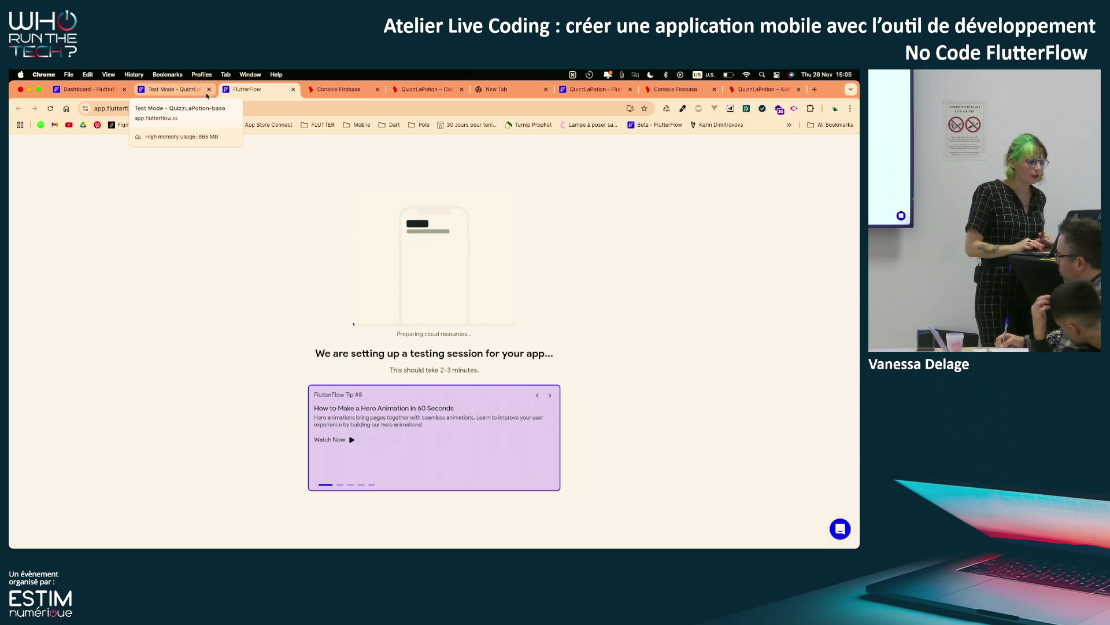
pyautogui.click(209, 89)
pyautogui.click(98, 89)
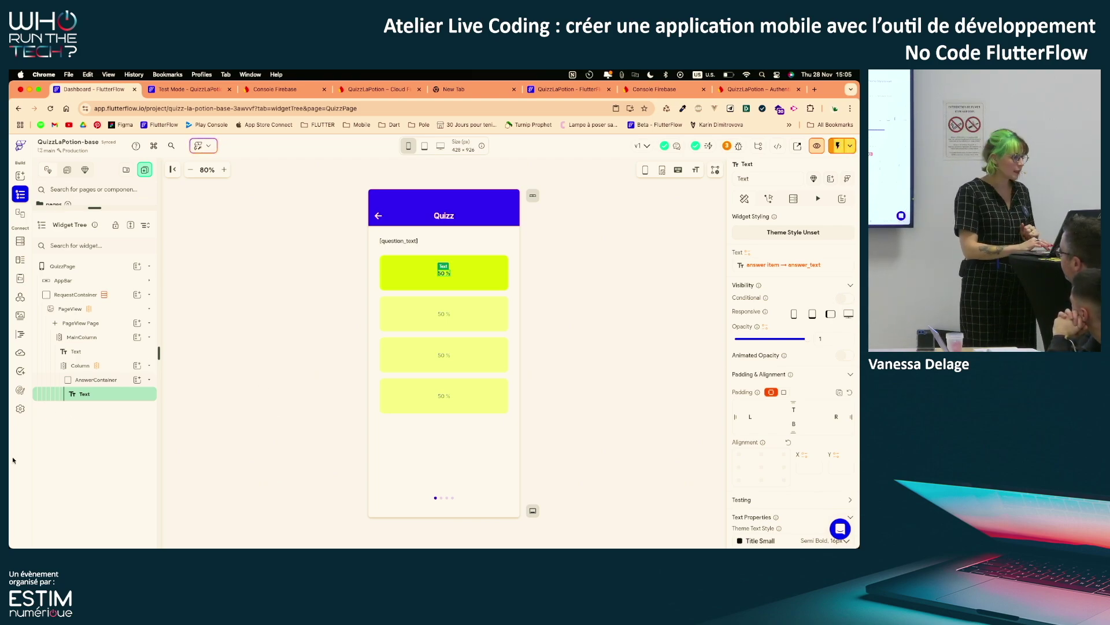
# Show the Firestore Settings rules for the users, questions and user-responses collections
pyautogui.click(20, 409)
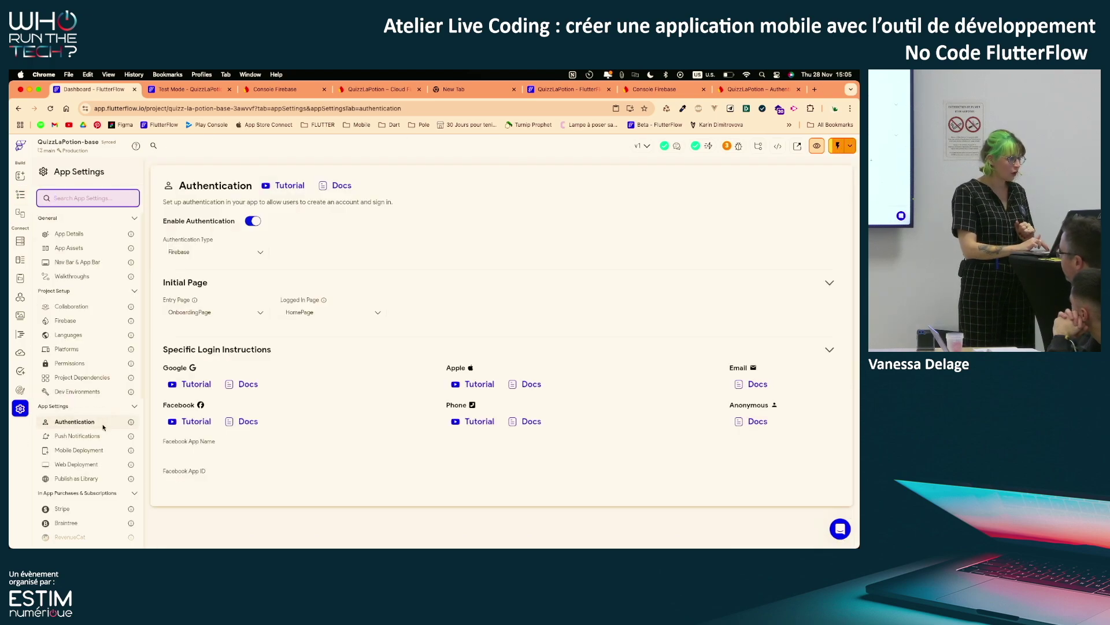
pyautogui.scroll(-1, 53, 278)
pyautogui.click(20, 241)
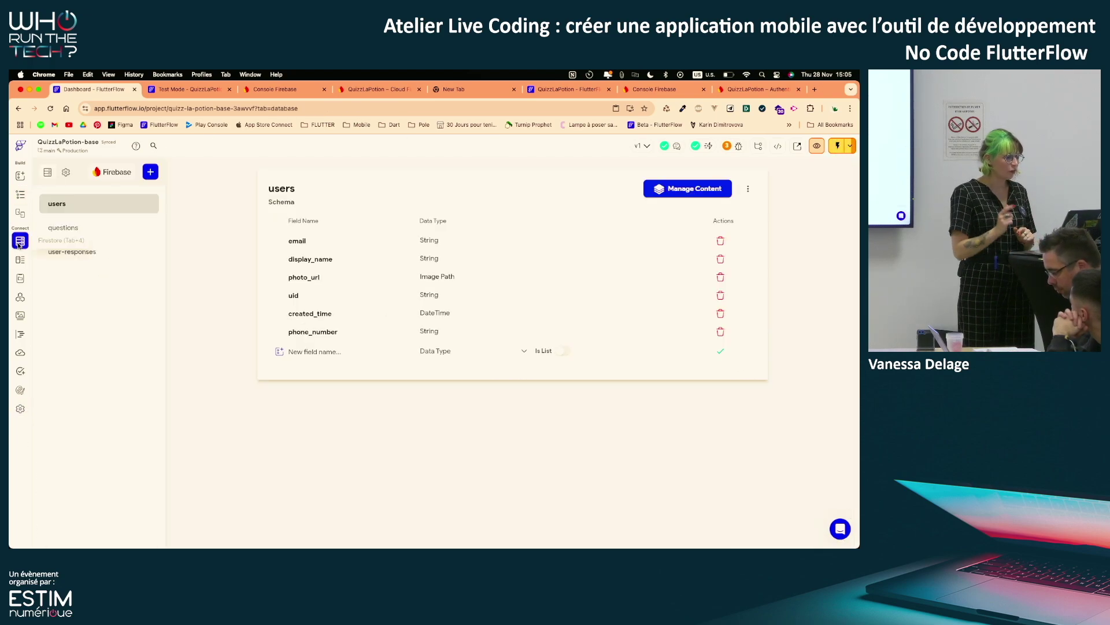
pyautogui.click(66, 173)
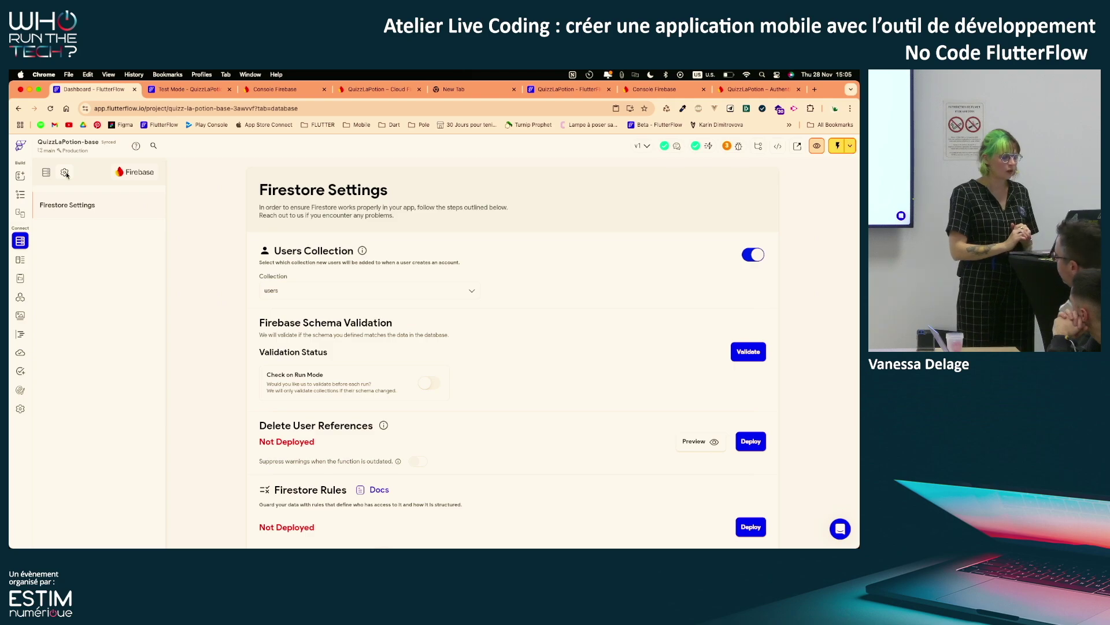
pyautogui.scroll(-8, 554, 426)
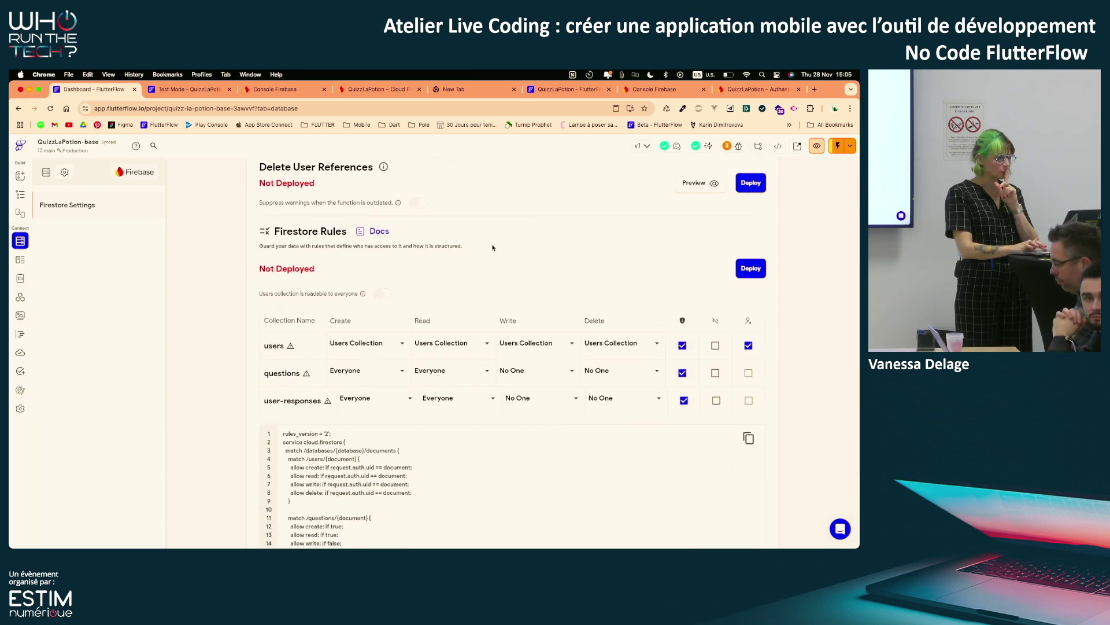
pyautogui.scroll(1, 579, 268)
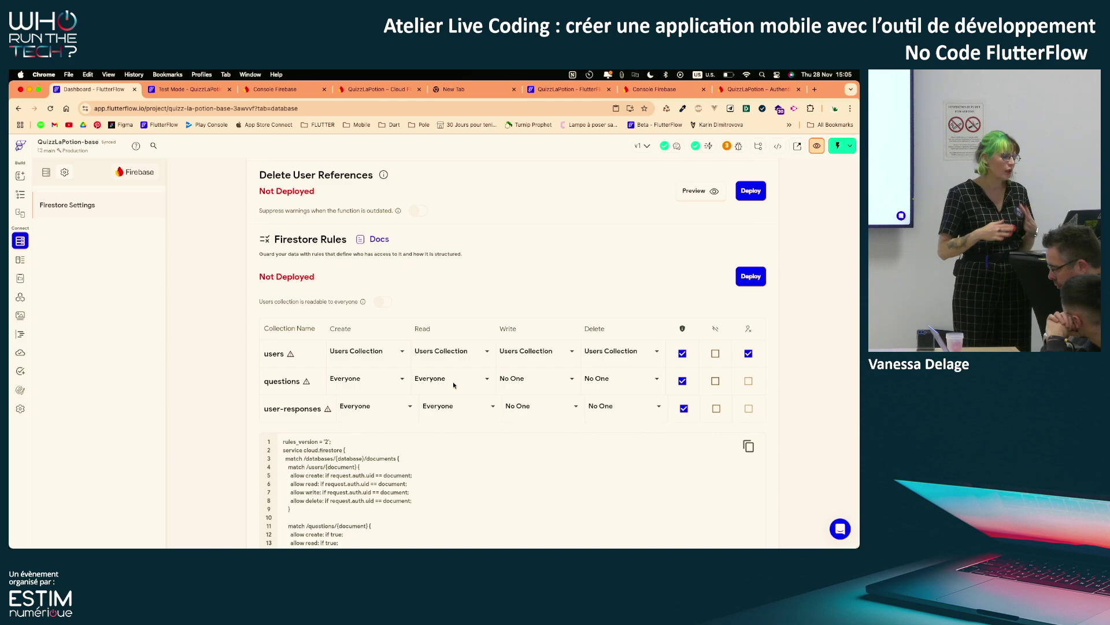
# Review the Firestore rules changes and deploy them to Firebase, then go to the test session
pyautogui.click(744, 278)
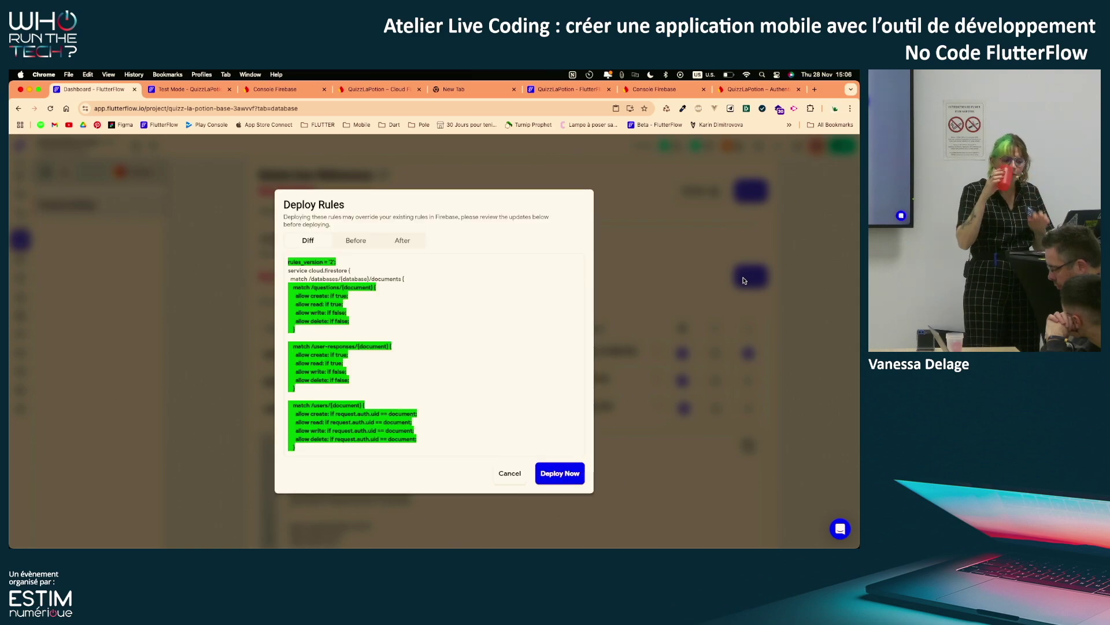
pyautogui.click(745, 280)
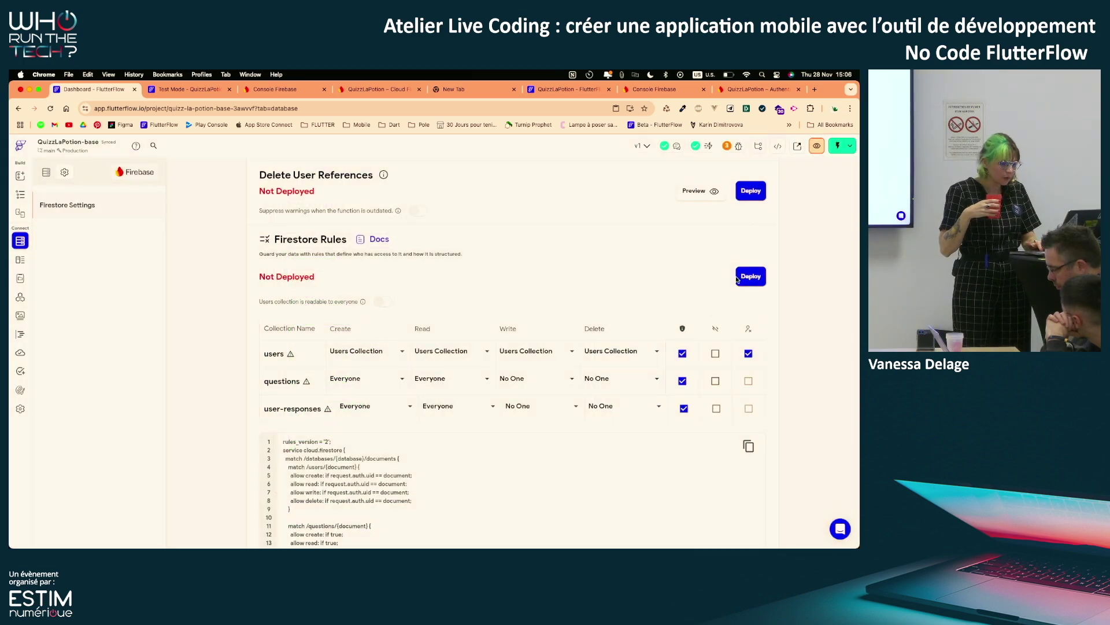
pyautogui.click(751, 277)
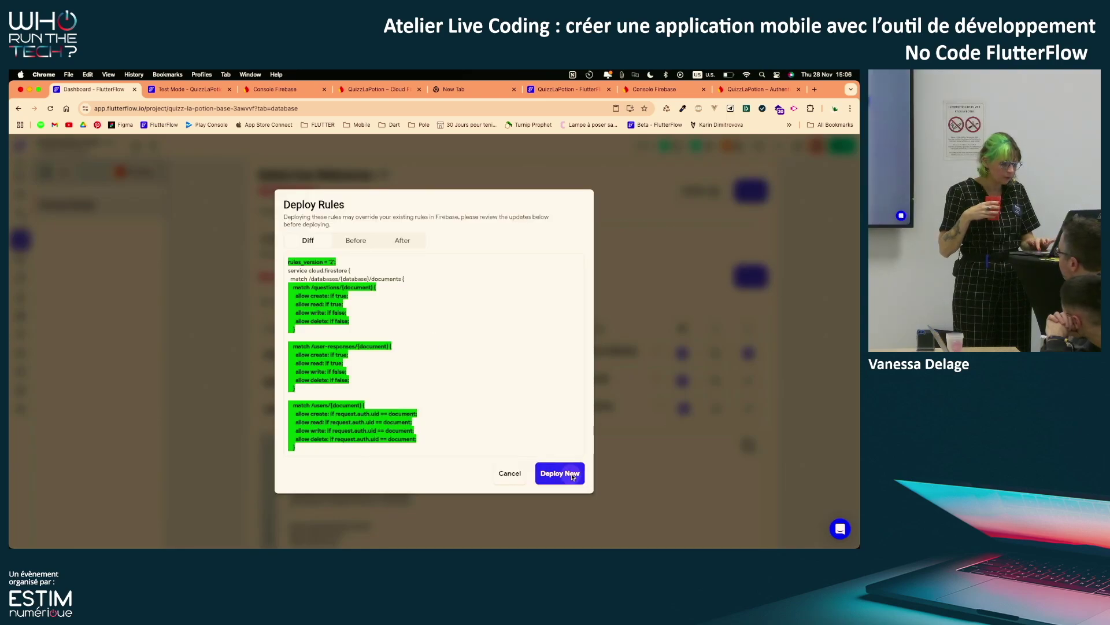
pyautogui.click(572, 474)
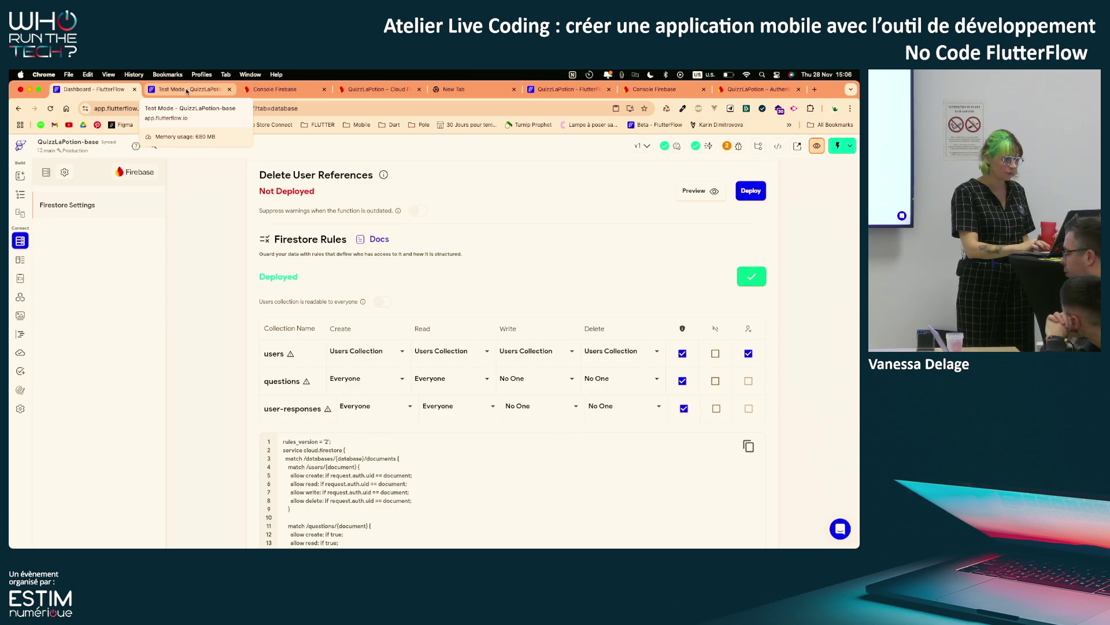
pyautogui.click(185, 88)
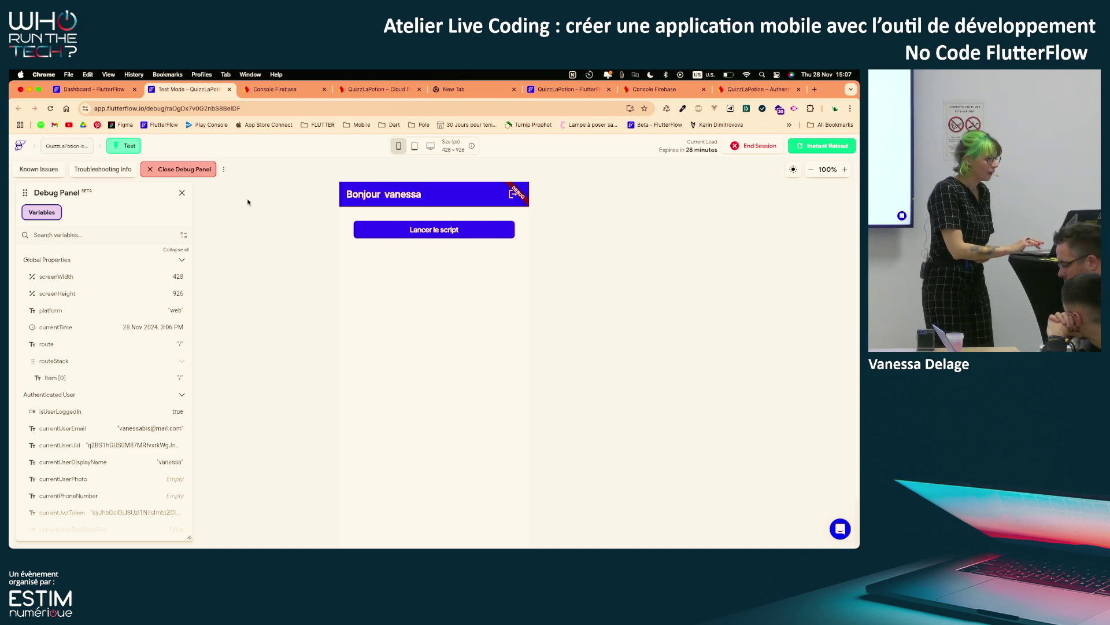
# Launch the quiz from the 'Lancer le script' button in the running test app
pyautogui.click(445, 229)
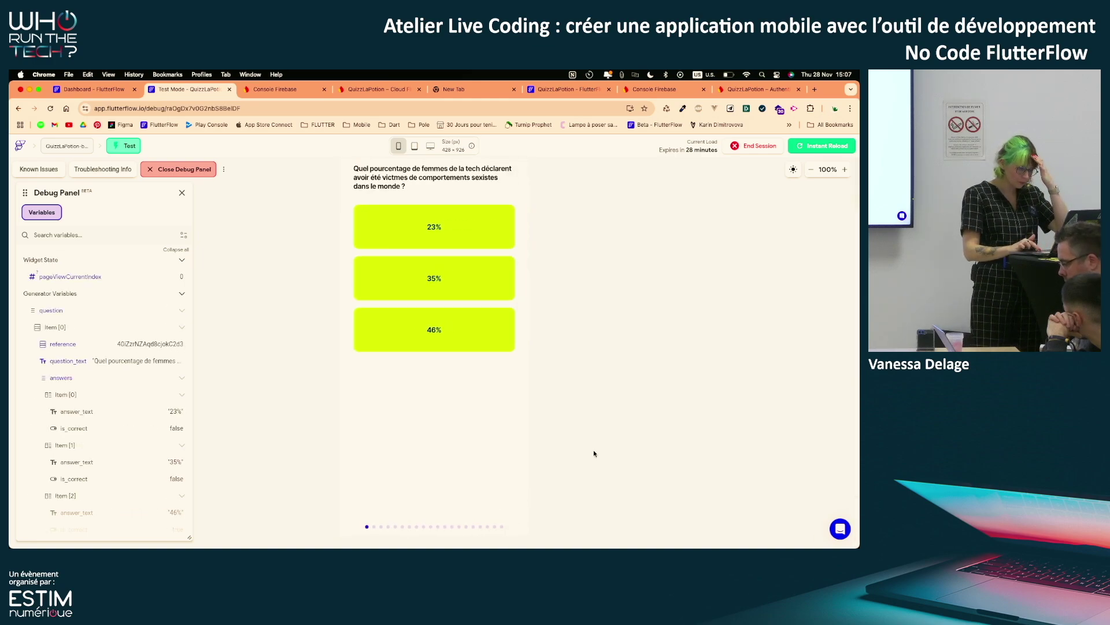
# Shrink the app preview to 80%, swipe through the quiz questions, then return to the editor
pyautogui.click(812, 170)
pyautogui.click(813, 170)
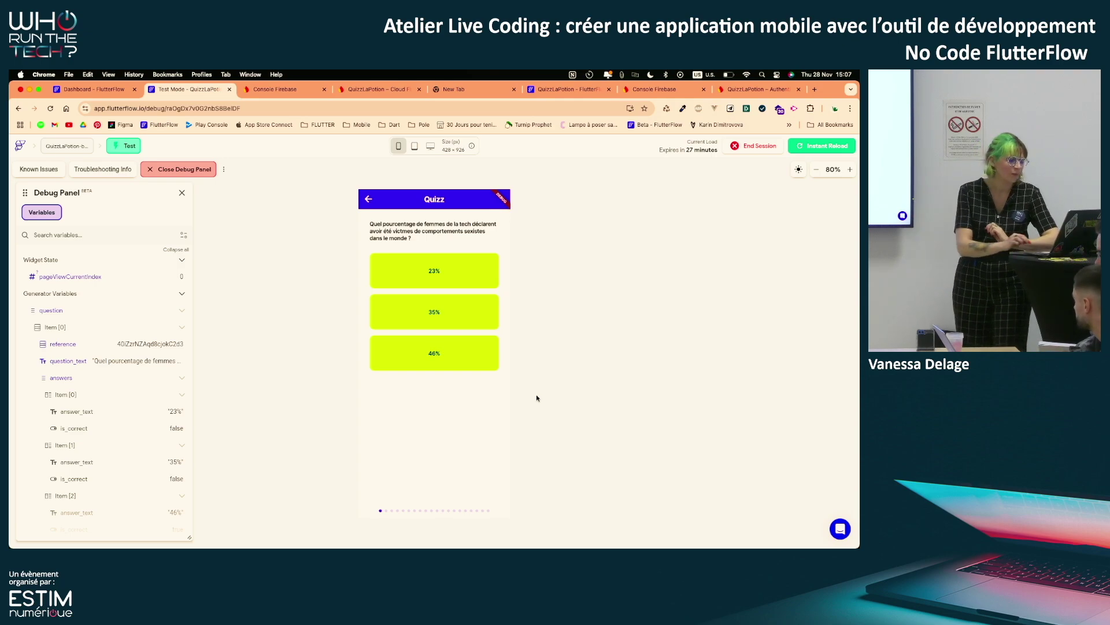
pyautogui.hscroll(9, 428, 417)
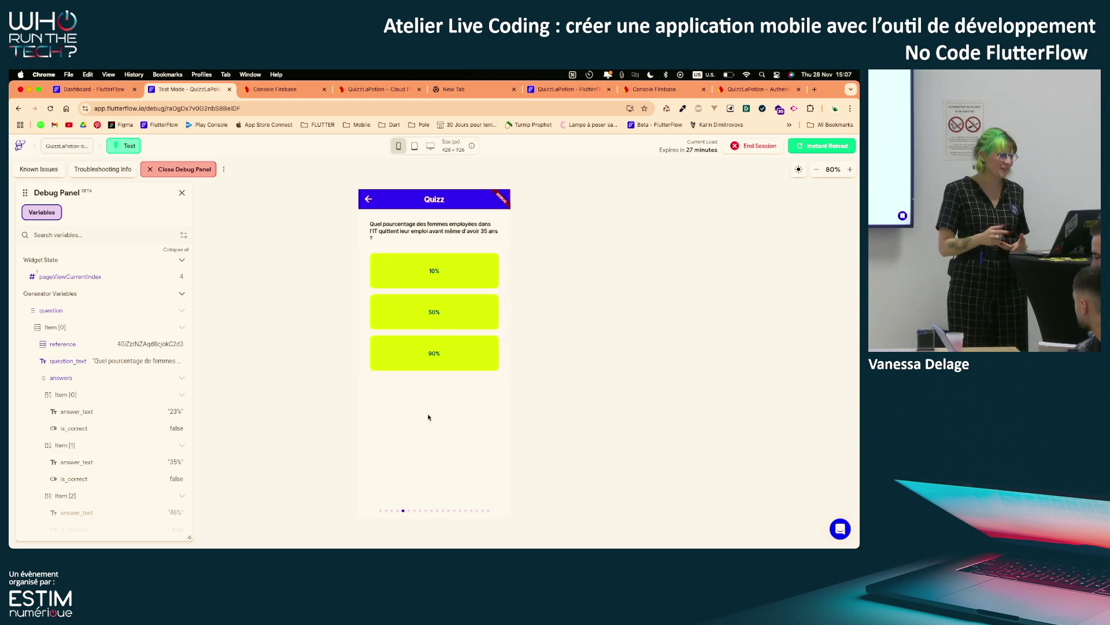
pyautogui.click(102, 90)
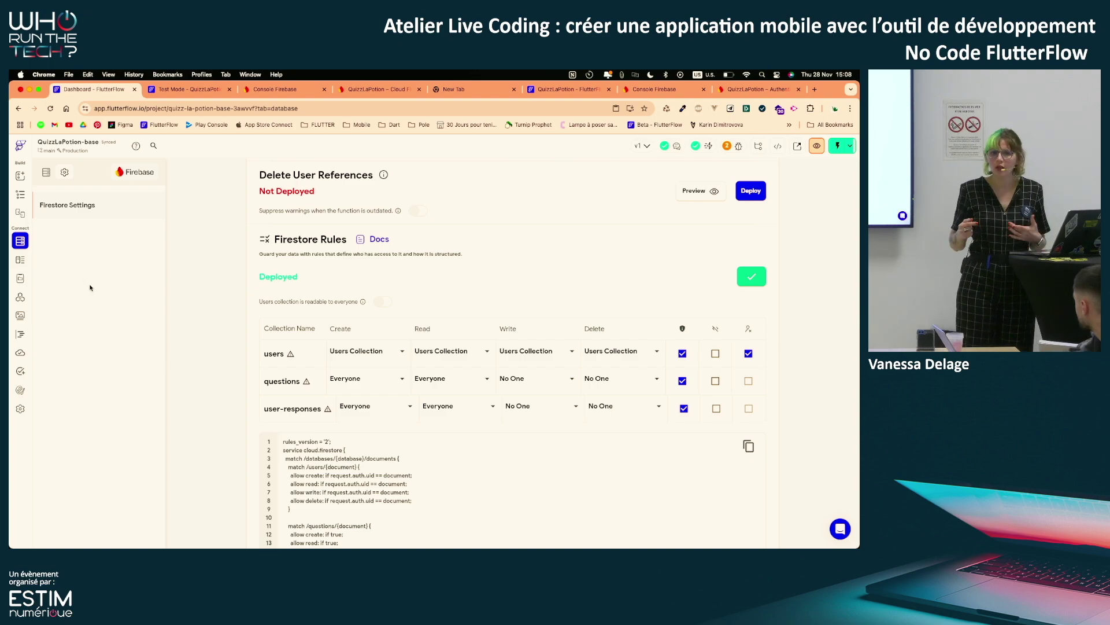
# Show the user-responses schema (user_ref, question_ref, answer) in the Firestore collections and open its options
pyautogui.click(21, 259)
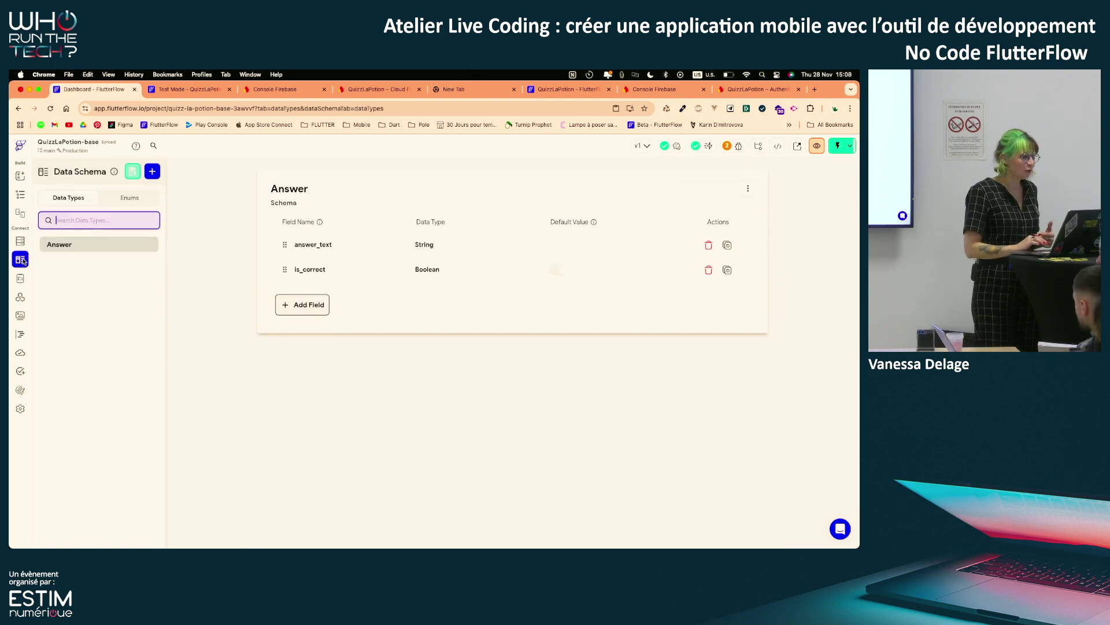
pyautogui.click(20, 240)
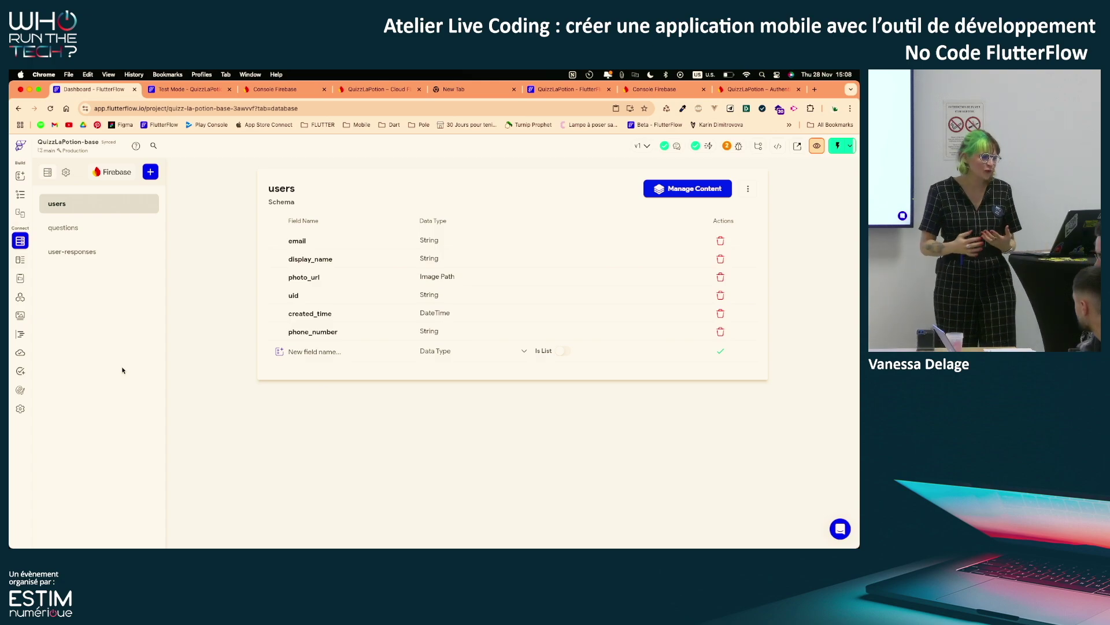
pyautogui.click(104, 251)
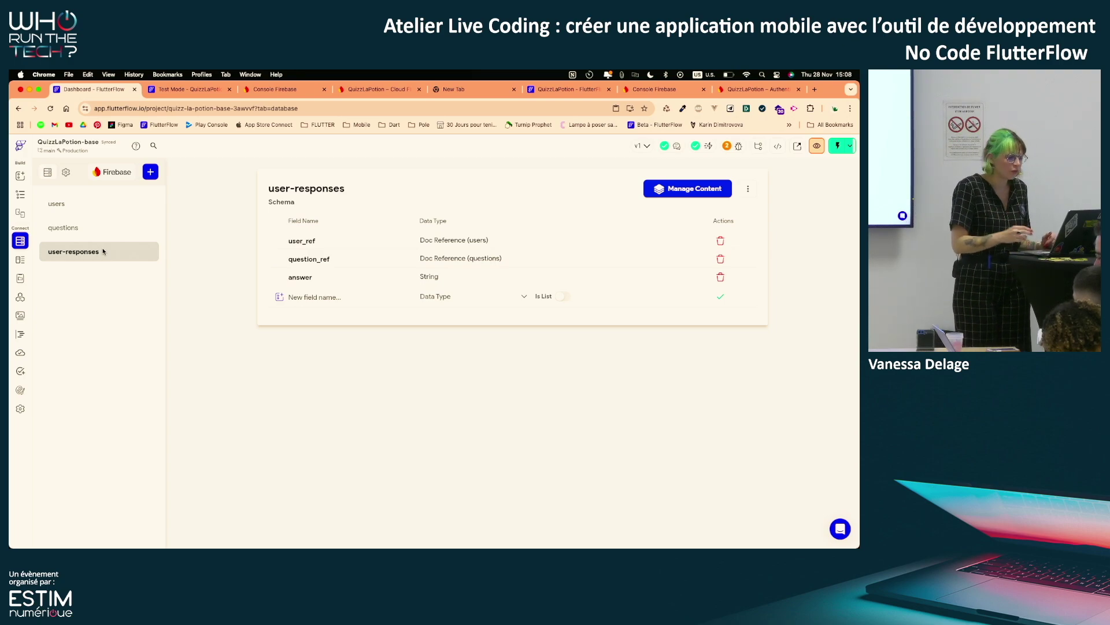
pyautogui.click(746, 188)
# Delete the old user-responses schema and create a new empty collection named user-responses
pyautogui.click(682, 247)
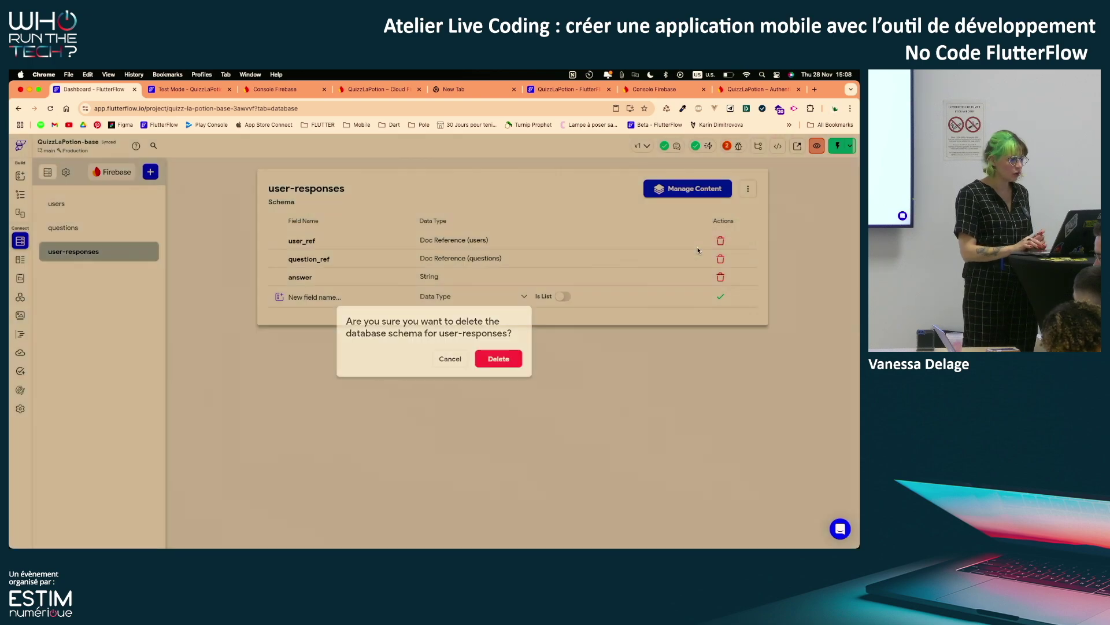
pyautogui.click(500, 362)
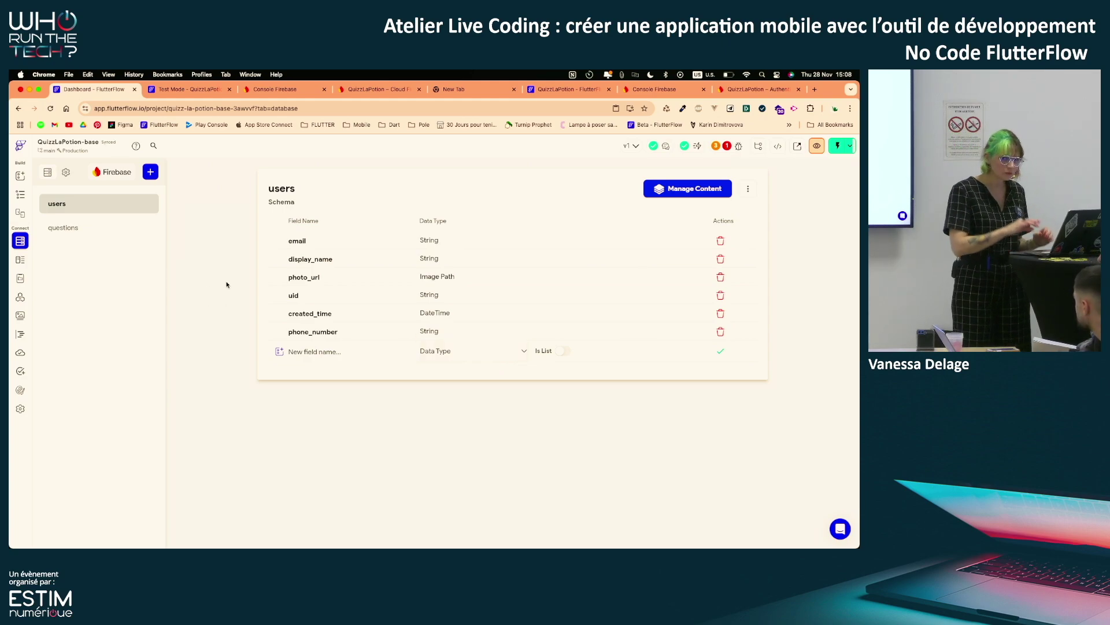
pyautogui.click(151, 171)
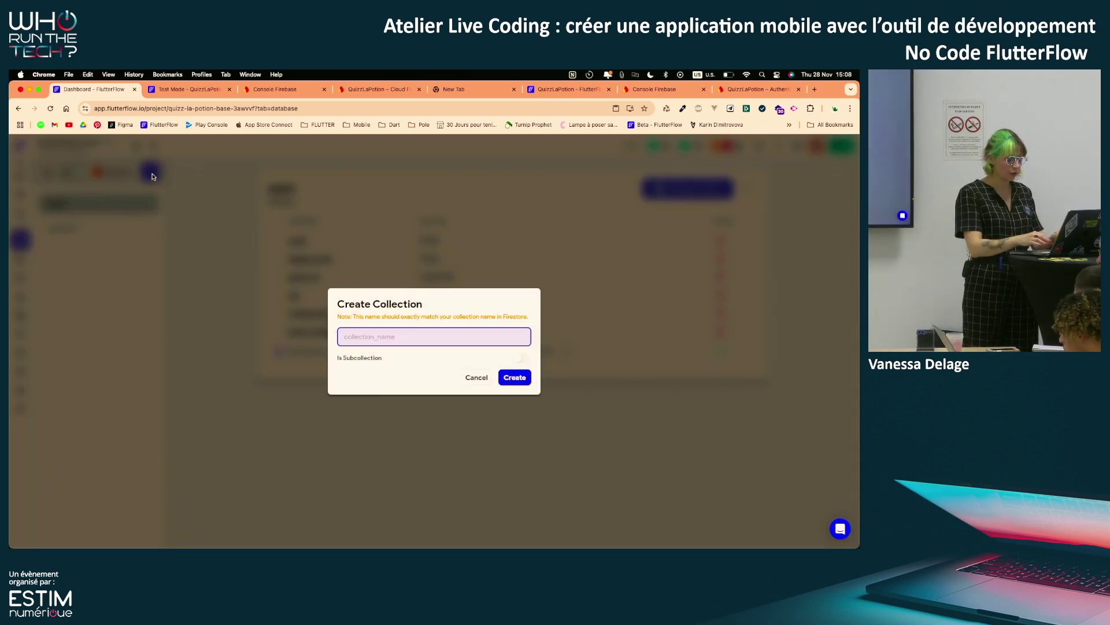
pyautogui.write('user-reso')
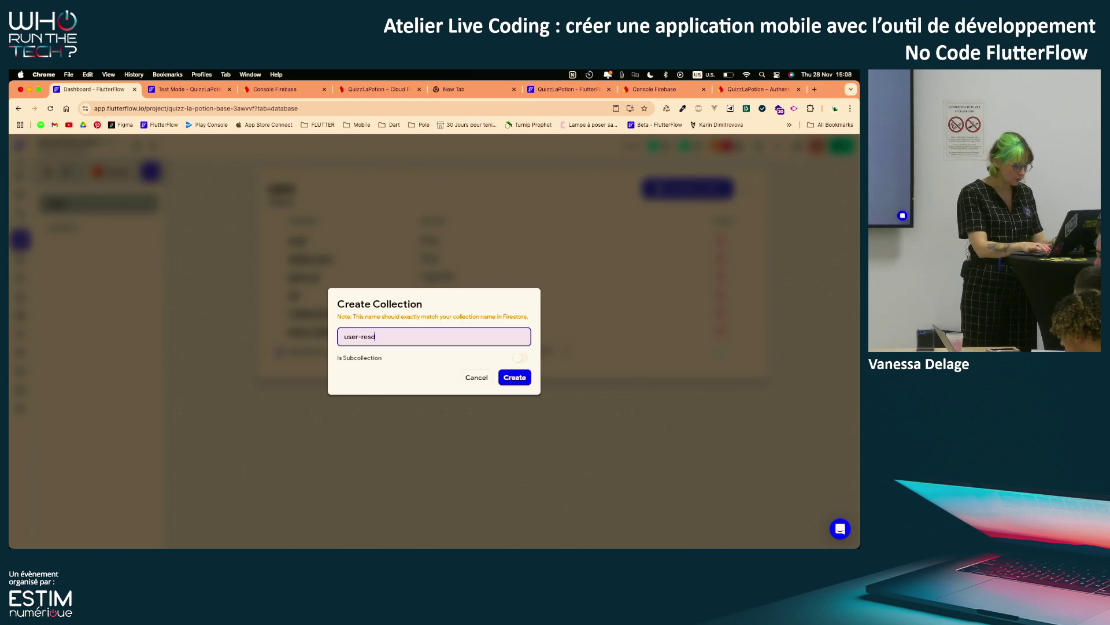
pyautogui.press('BackSpace')
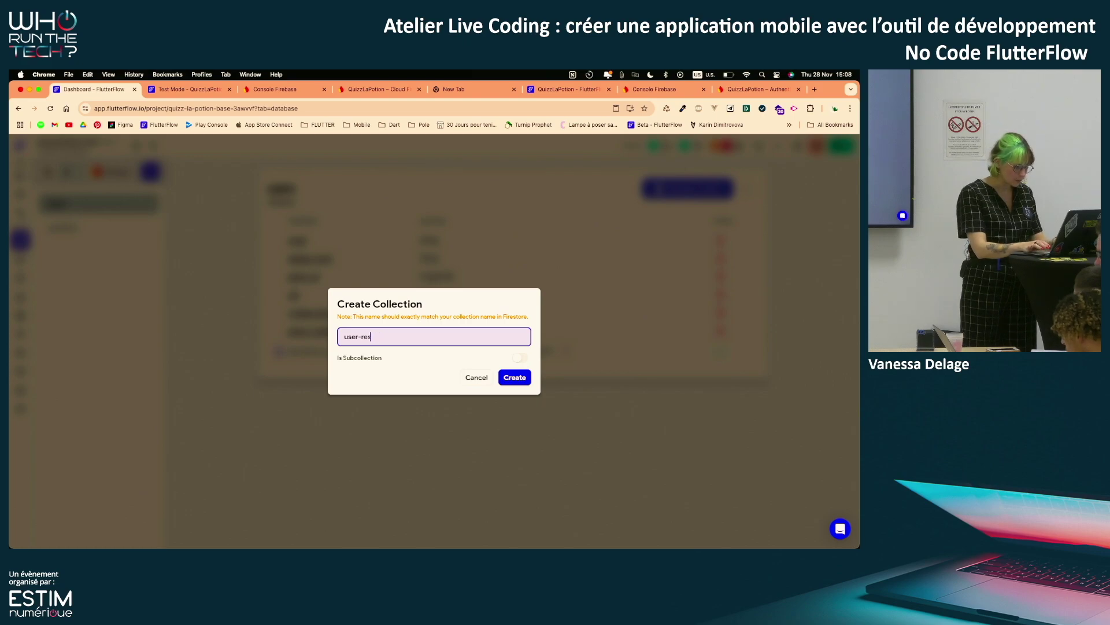
pyautogui.write('pionse')
pyautogui.press('BackSpace')
pyautogui.press('BackSpace')
pyautogui.press('BackSpace')
pyautogui.press('BackSpace')
pyautogui.press('BackSpace')
pyautogui.press('BackSpace')
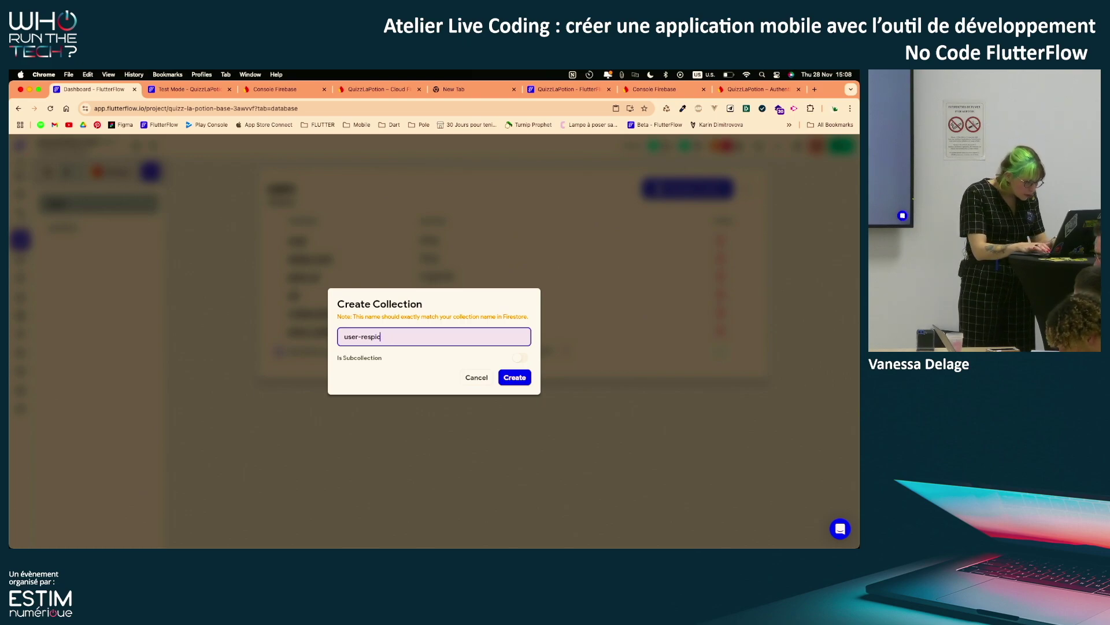
pyautogui.write('ponses')
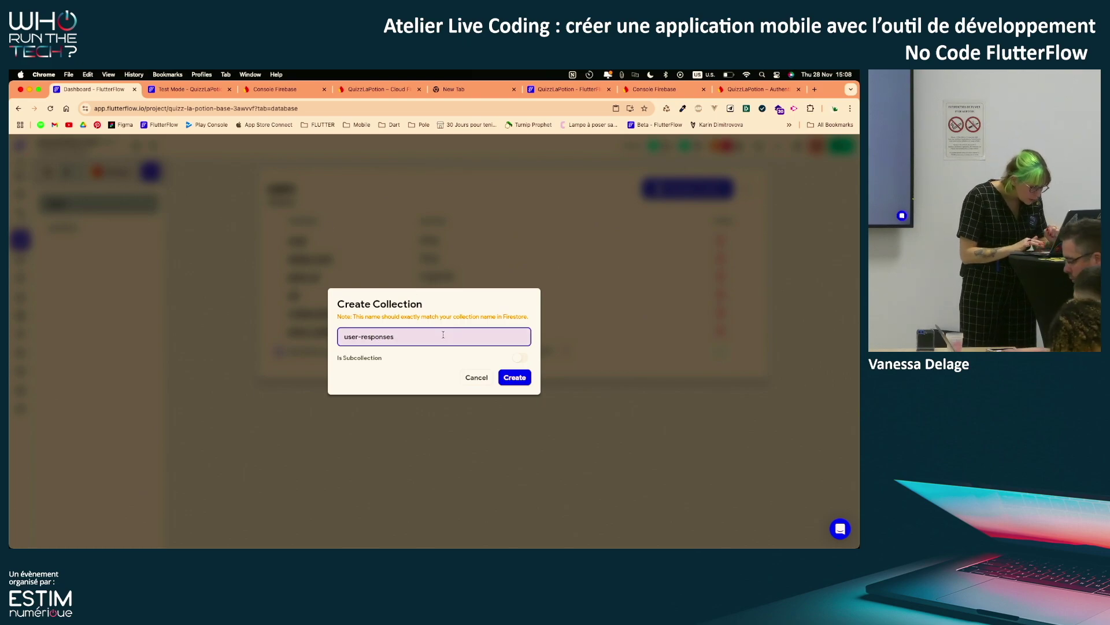
pyautogui.click(520, 381)
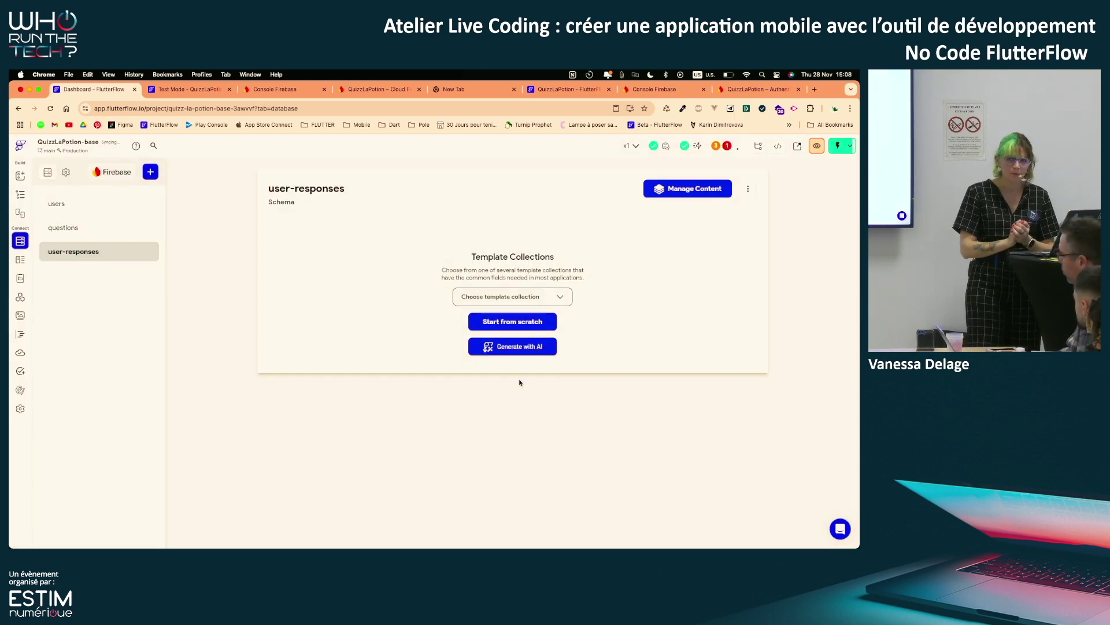
# Start the schema from scratch and add user_ref as a Document Reference to Users
pyautogui.click(508, 326)
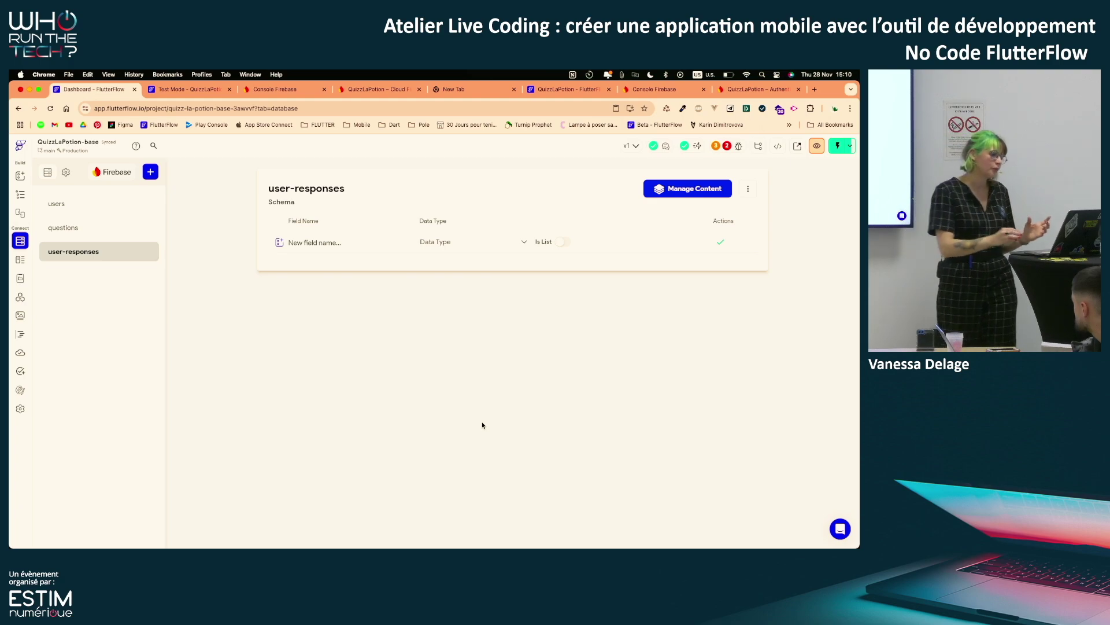
pyautogui.click(333, 250)
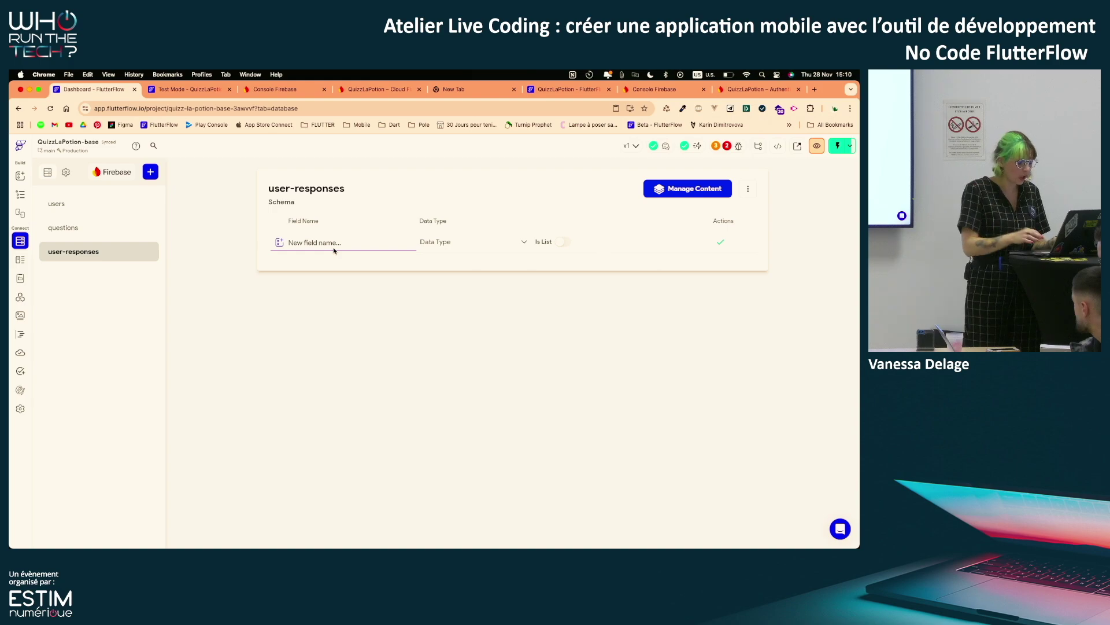
pyautogui.write('userre')
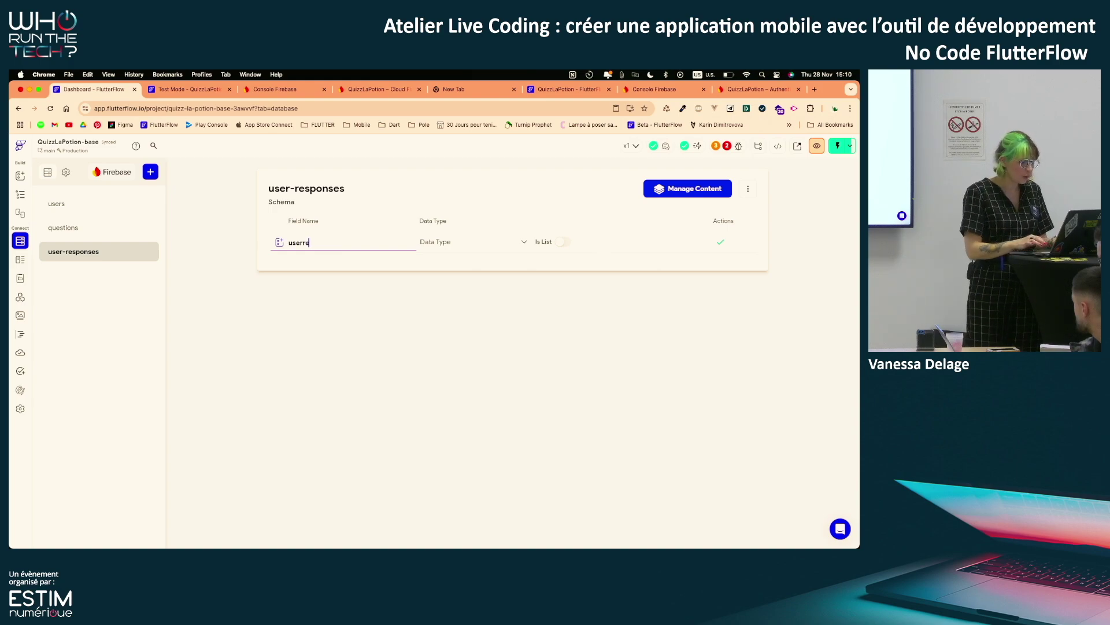
pyautogui.press('BackSpace')
pyautogui.press('BackSpace')
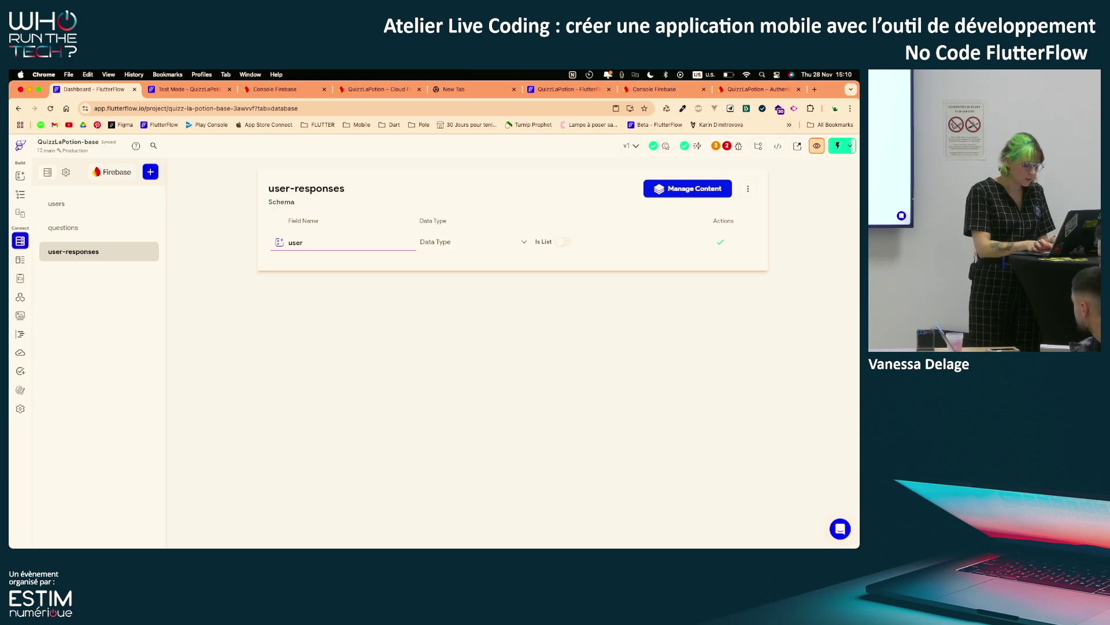
pyautogui.write('_ref')
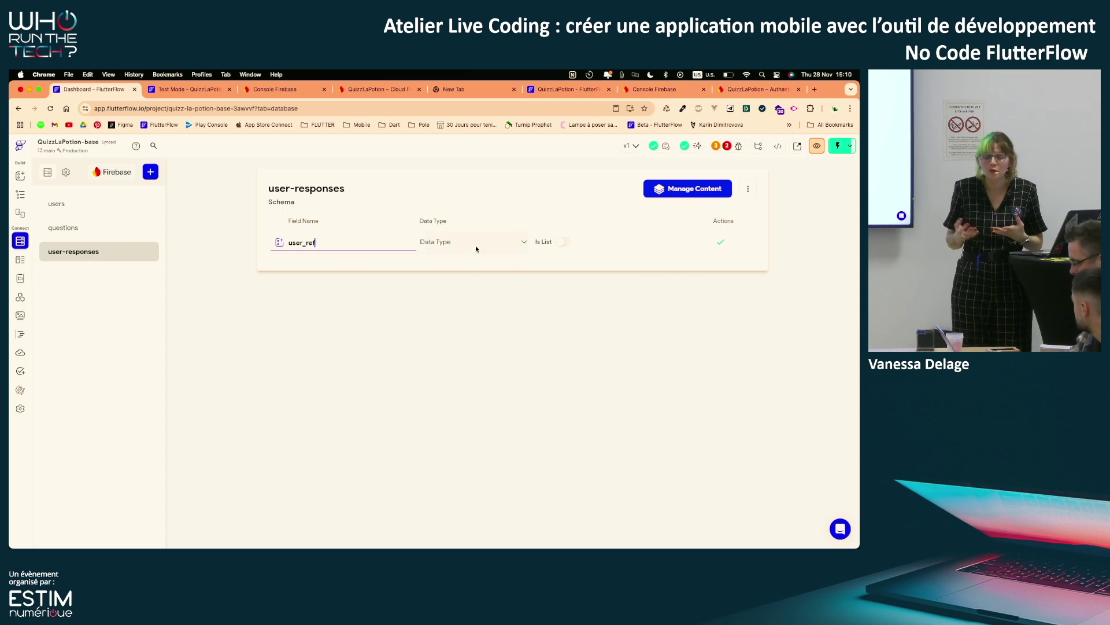
pyautogui.click(476, 248)
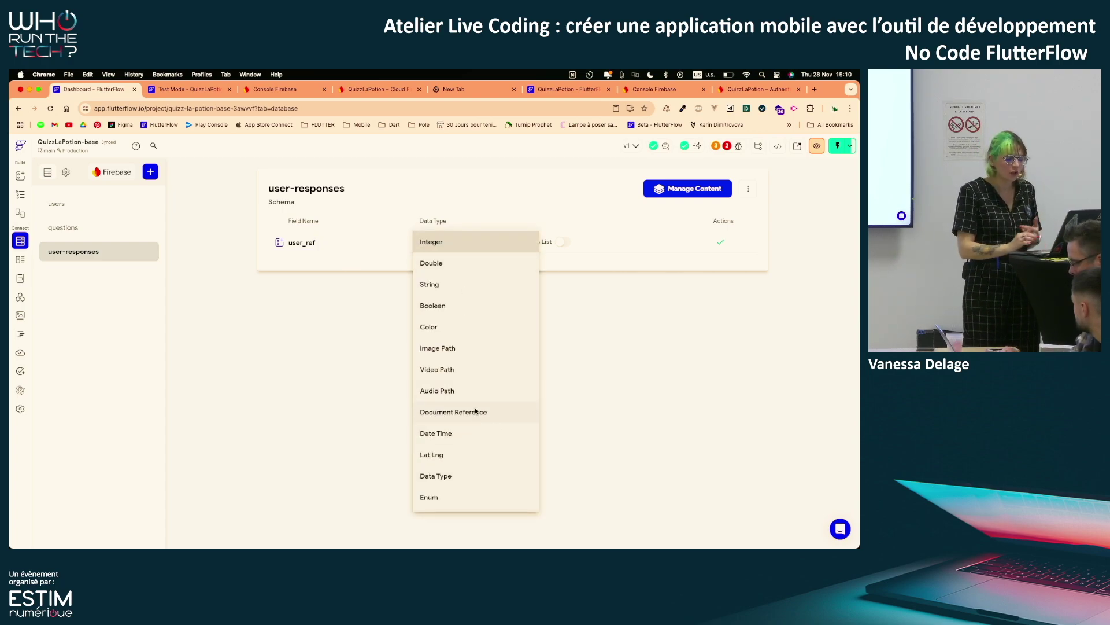
pyautogui.click(476, 411)
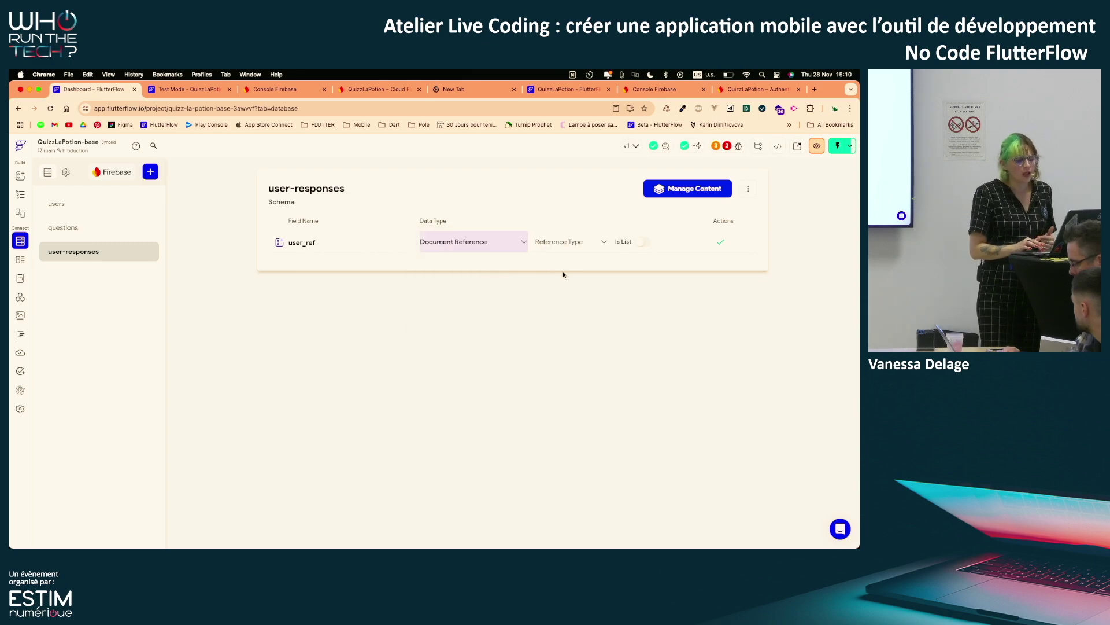
pyautogui.click(557, 241)
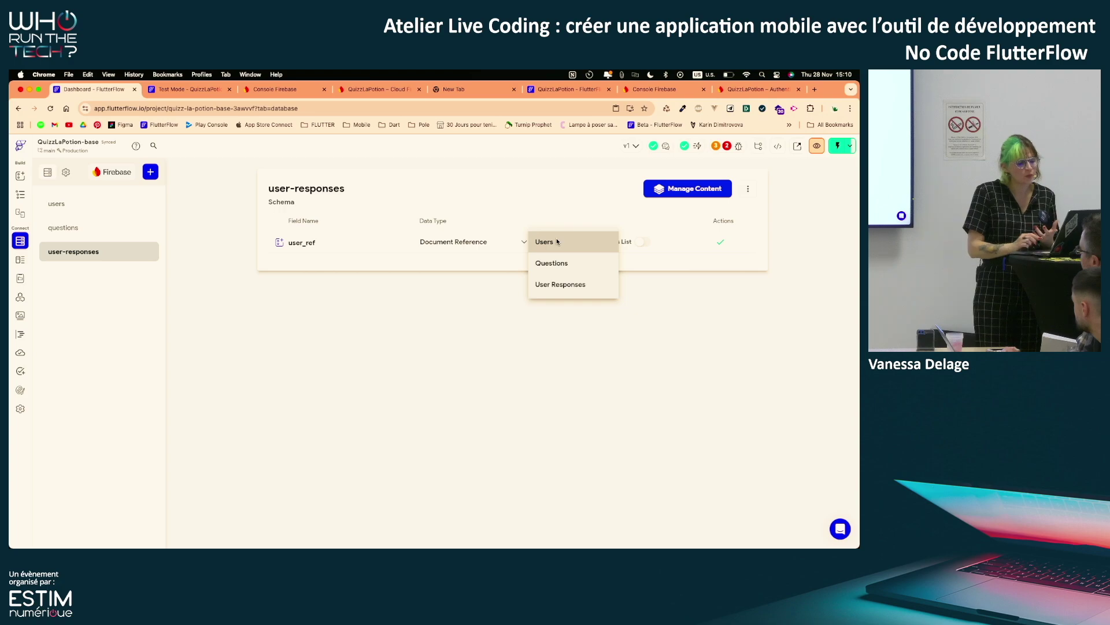
pyautogui.click(578, 240)
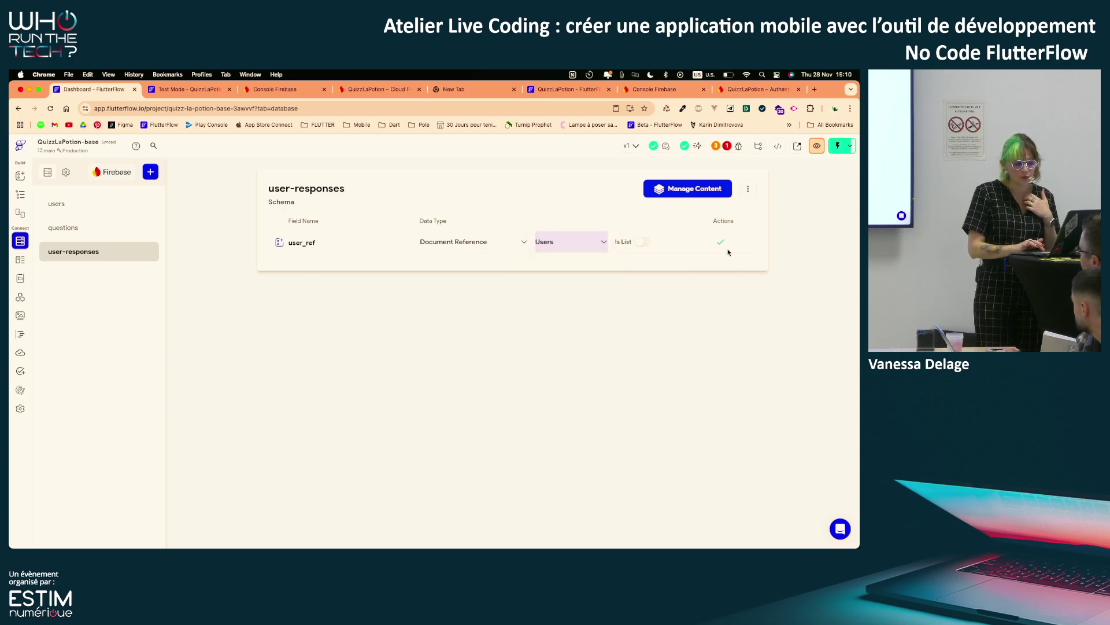
pyautogui.click(723, 244)
# Add a question_ref field as a Document Reference to Questions
pyautogui.click(328, 267)
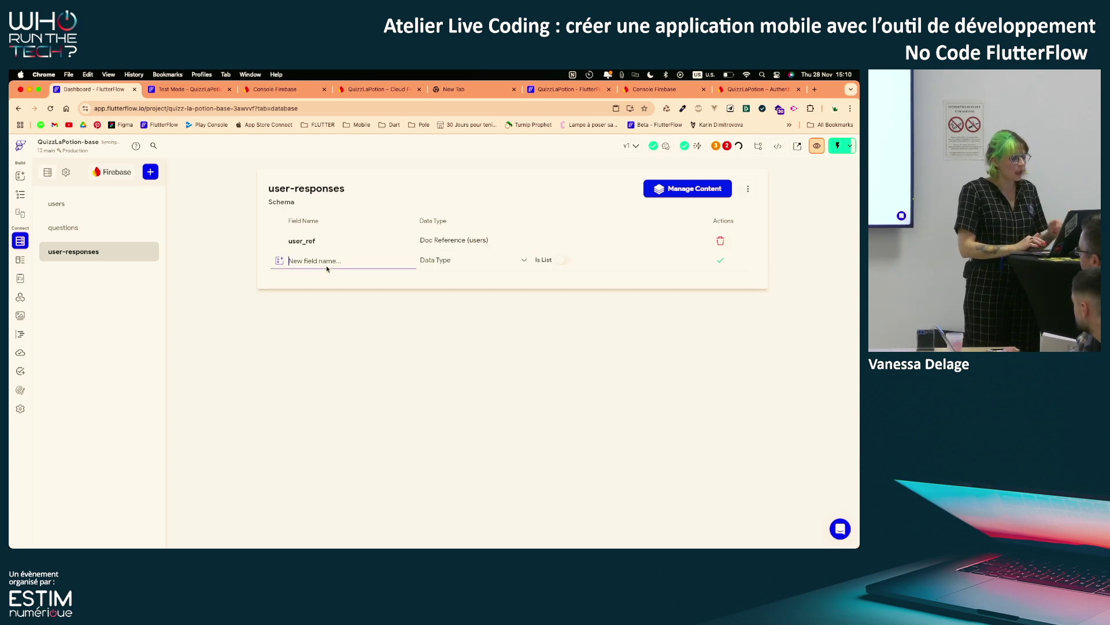
pyautogui.write('question')
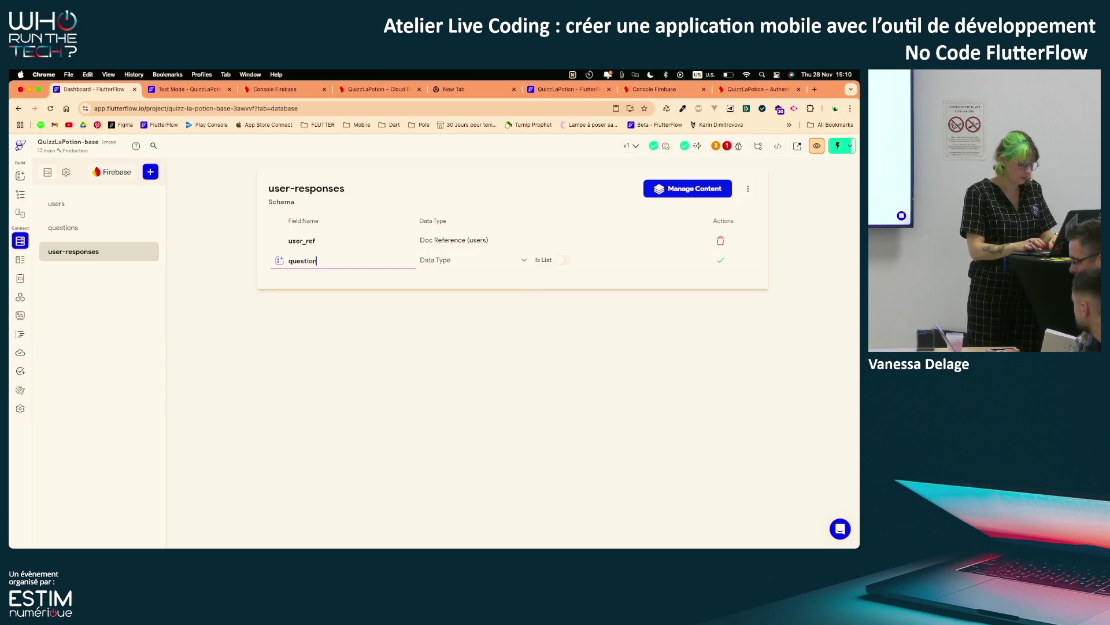
pyautogui.write('_ref')
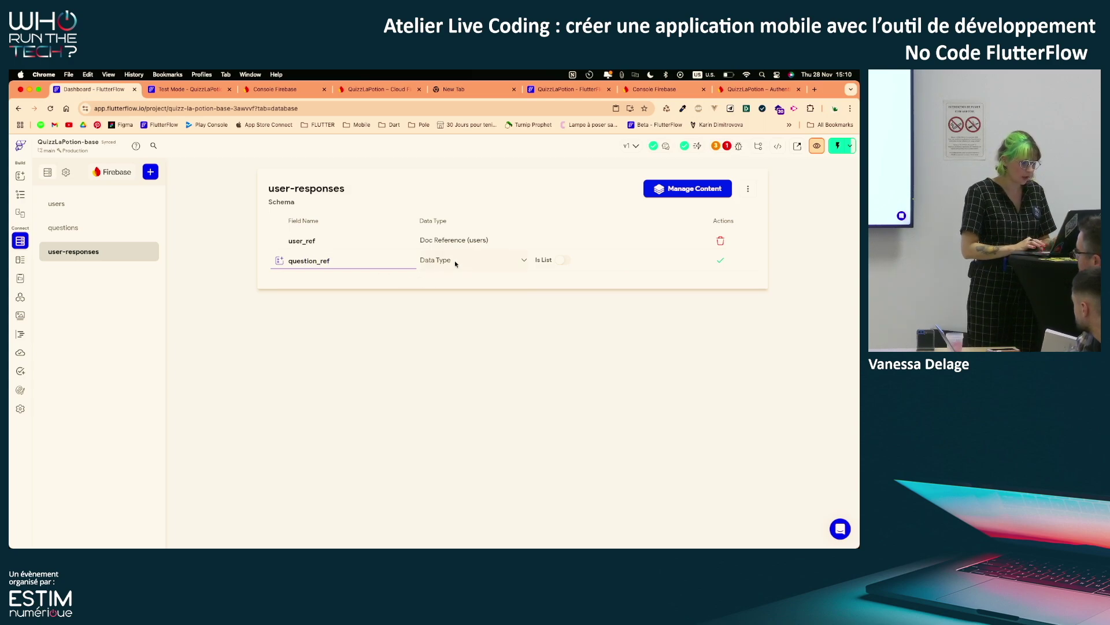
pyautogui.click(454, 260)
pyautogui.click(453, 428)
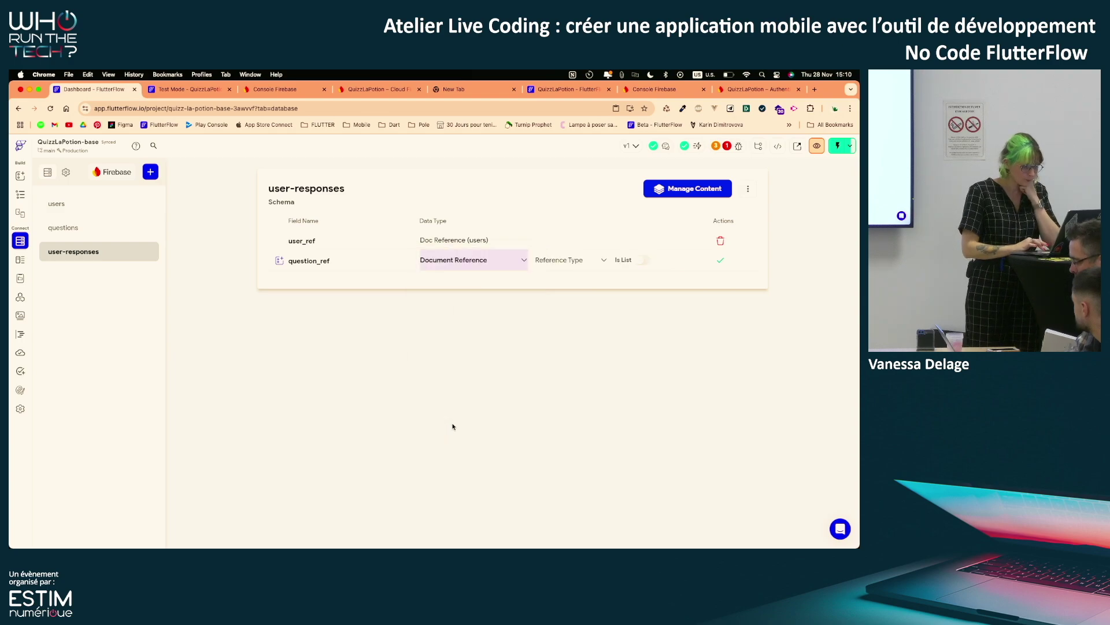
pyautogui.click(570, 261)
pyautogui.click(555, 283)
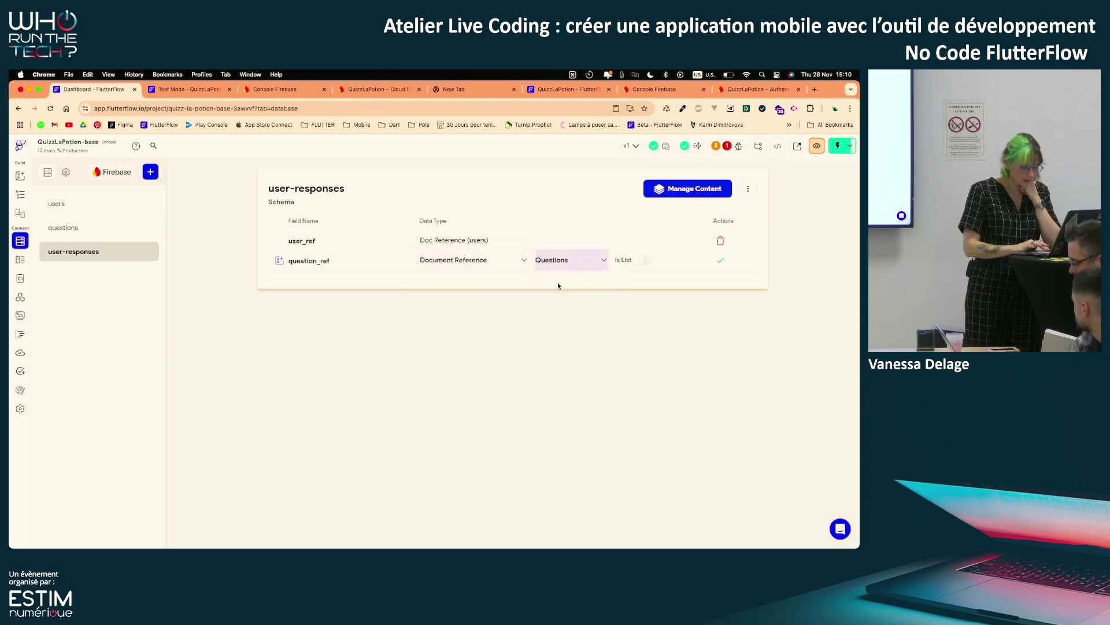
pyautogui.click(720, 262)
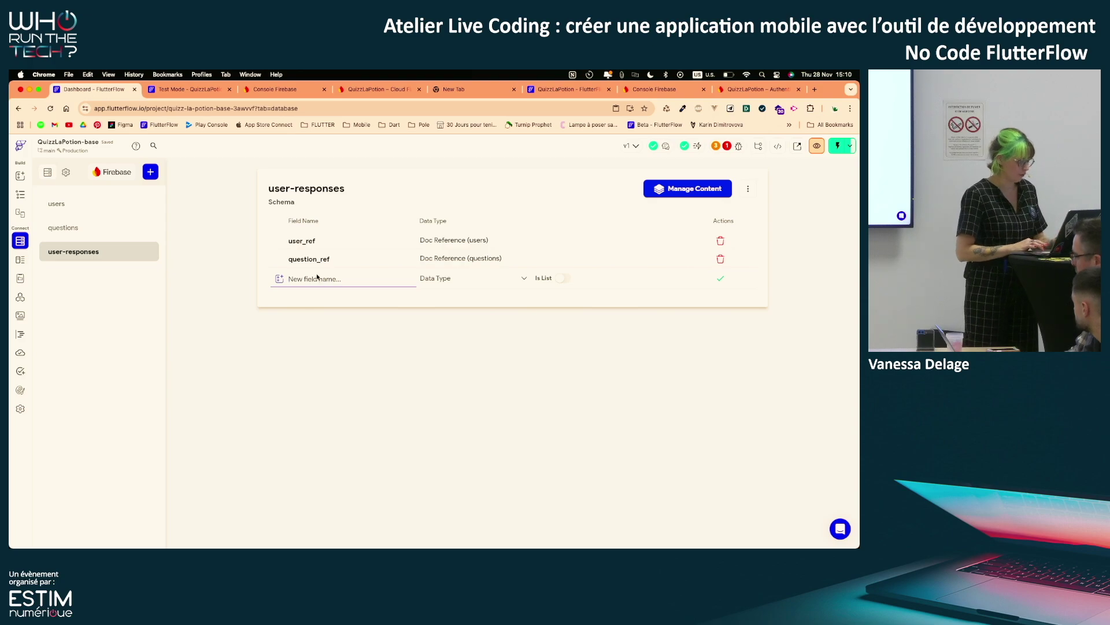
# Add an answer field of type String
pyautogui.write('answer')
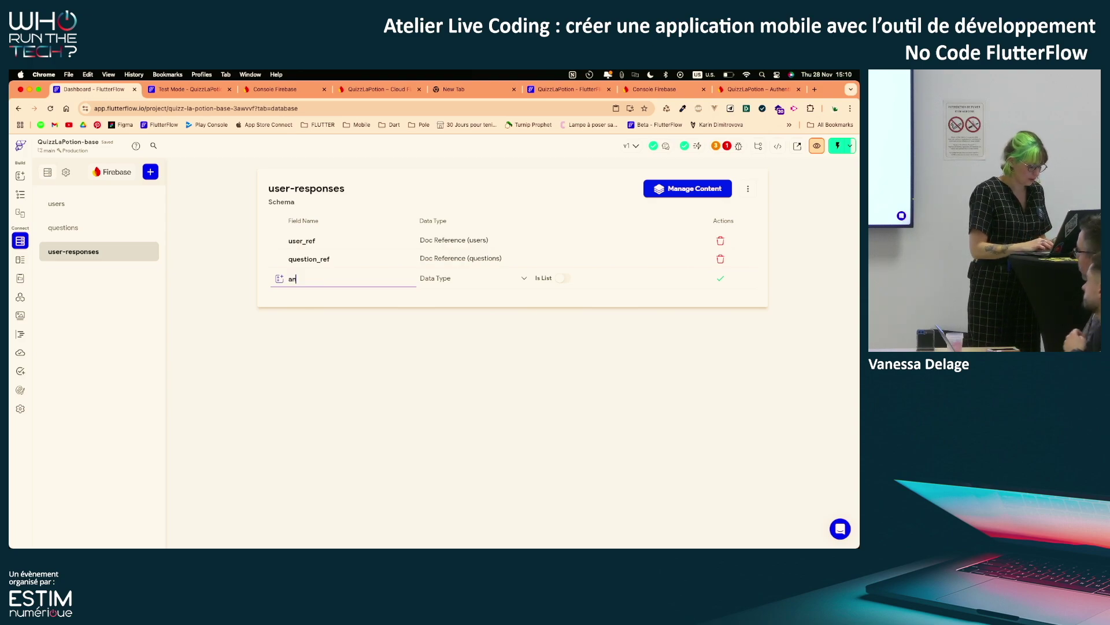
pyautogui.click(471, 275)
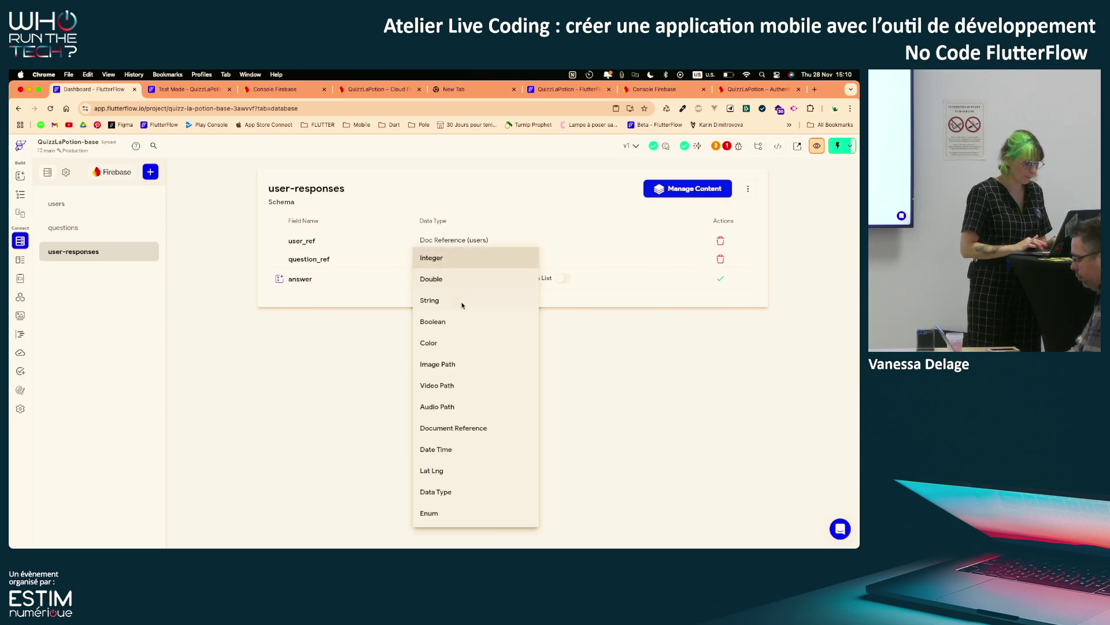
pyautogui.click(458, 308)
pyautogui.click(720, 279)
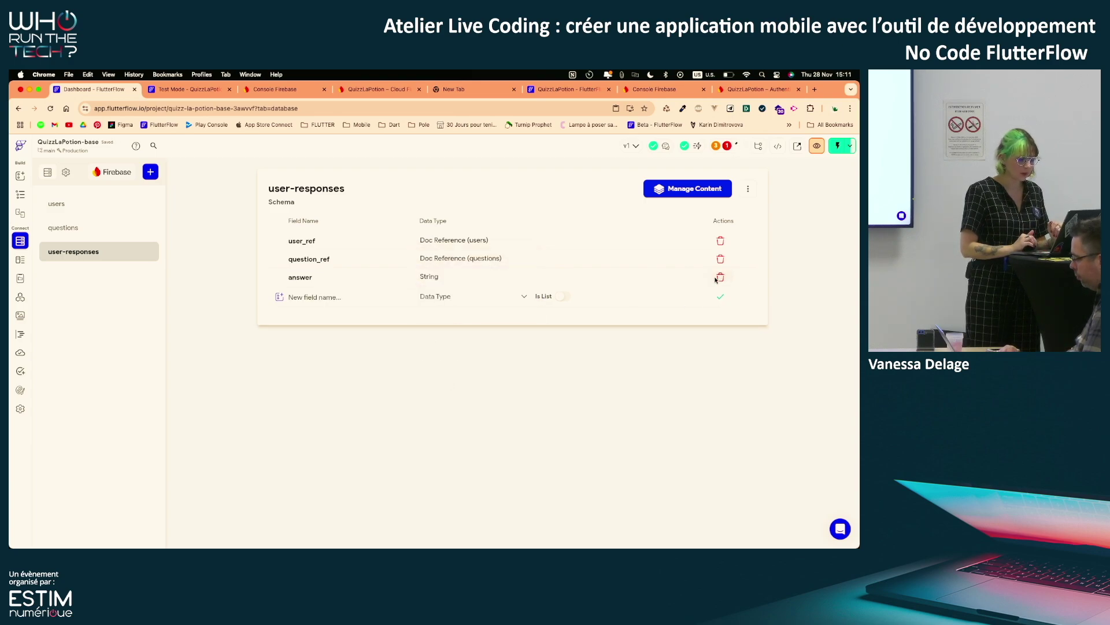
# In the Firebase console, view the user-responses document with answer '5%', question_ref and user_ref
pyautogui.click(381, 89)
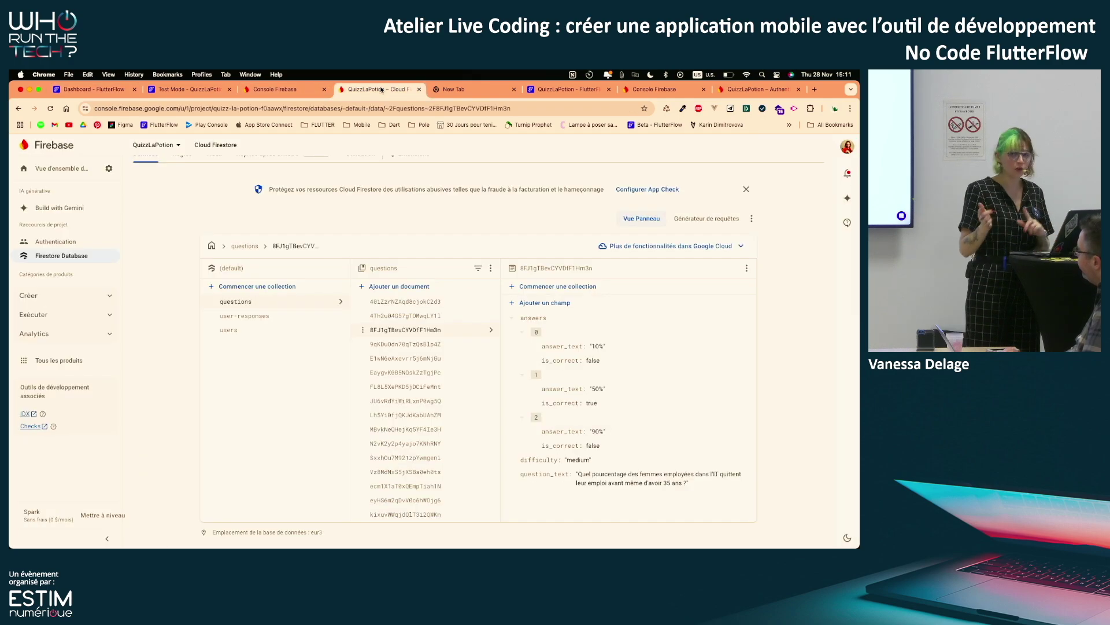
pyautogui.click(286, 314)
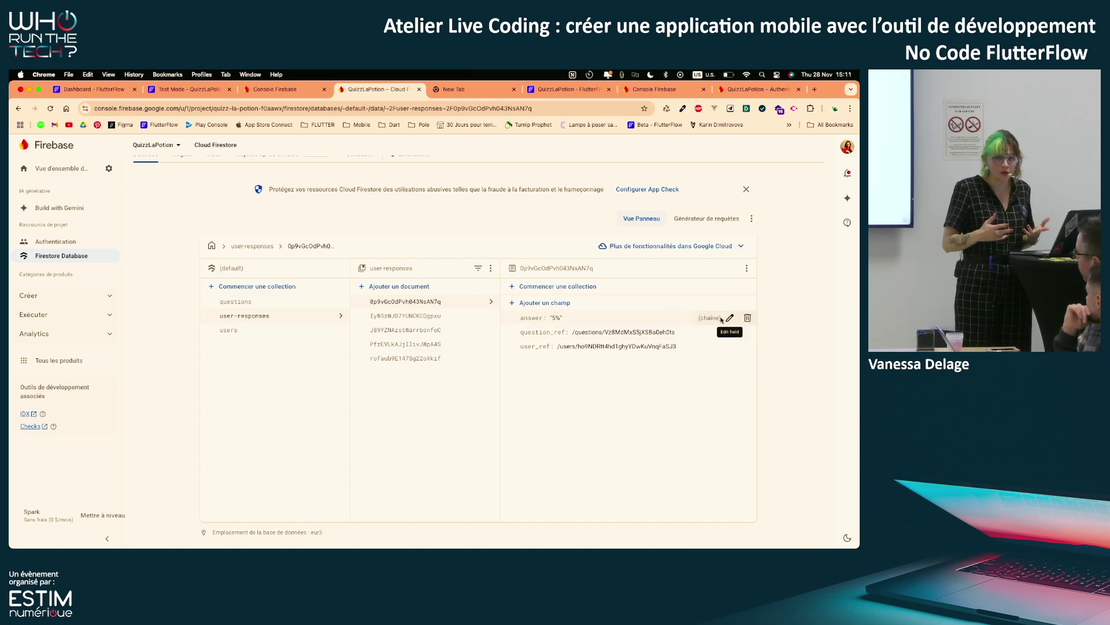
pyautogui.click(61, 89)
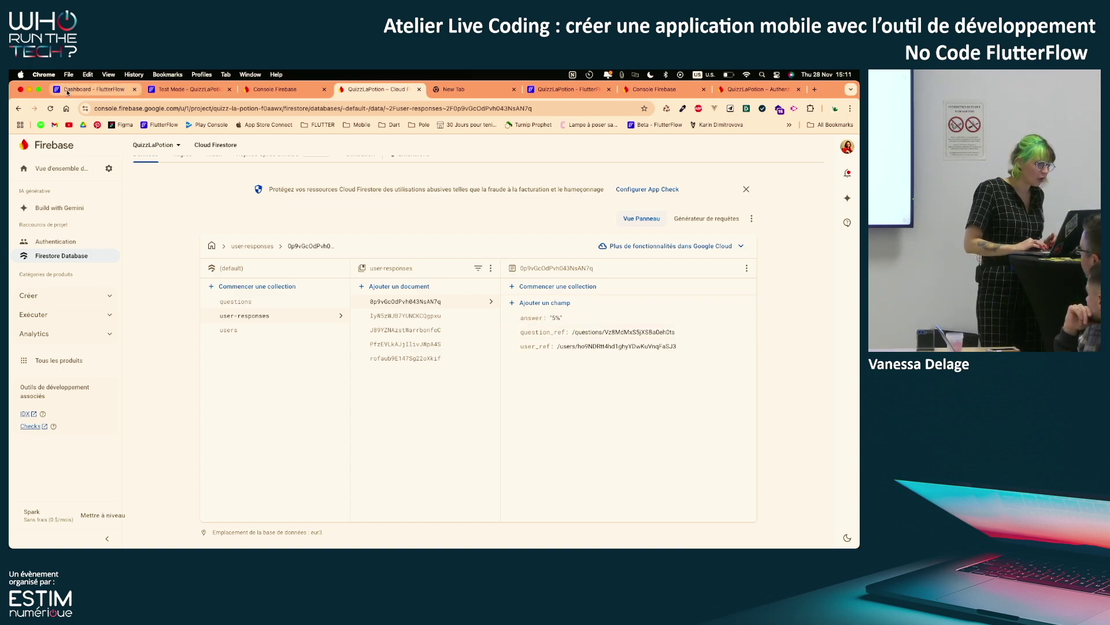
# Inspect the Custom Function error, then return to the QuizzPage widget tree and enlarge the pages list
pyautogui.click(723, 146)
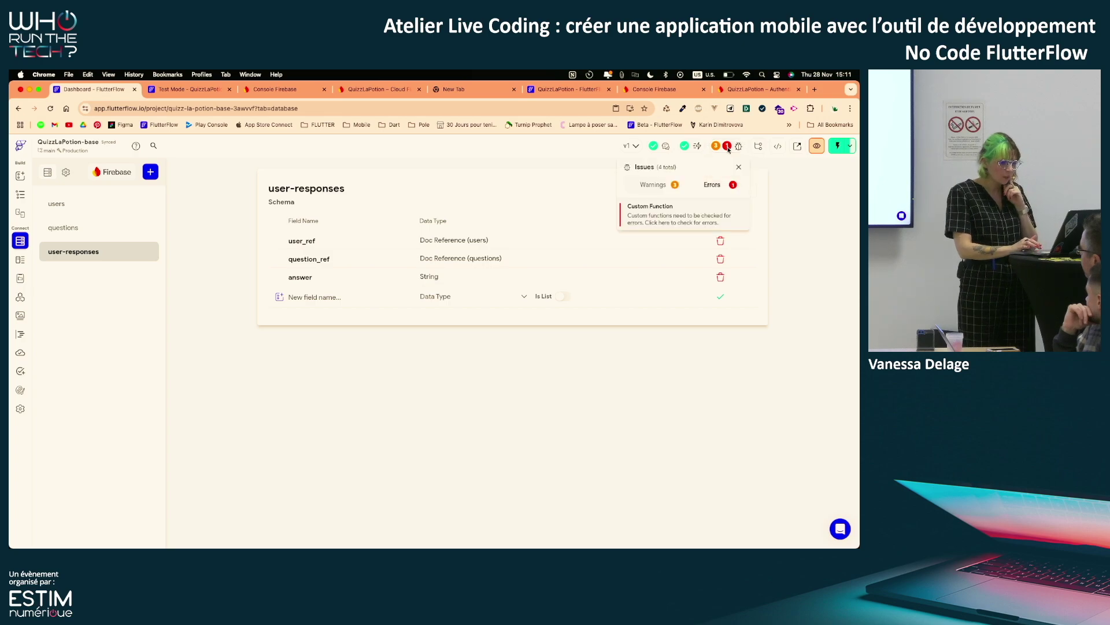
pyautogui.click(687, 208)
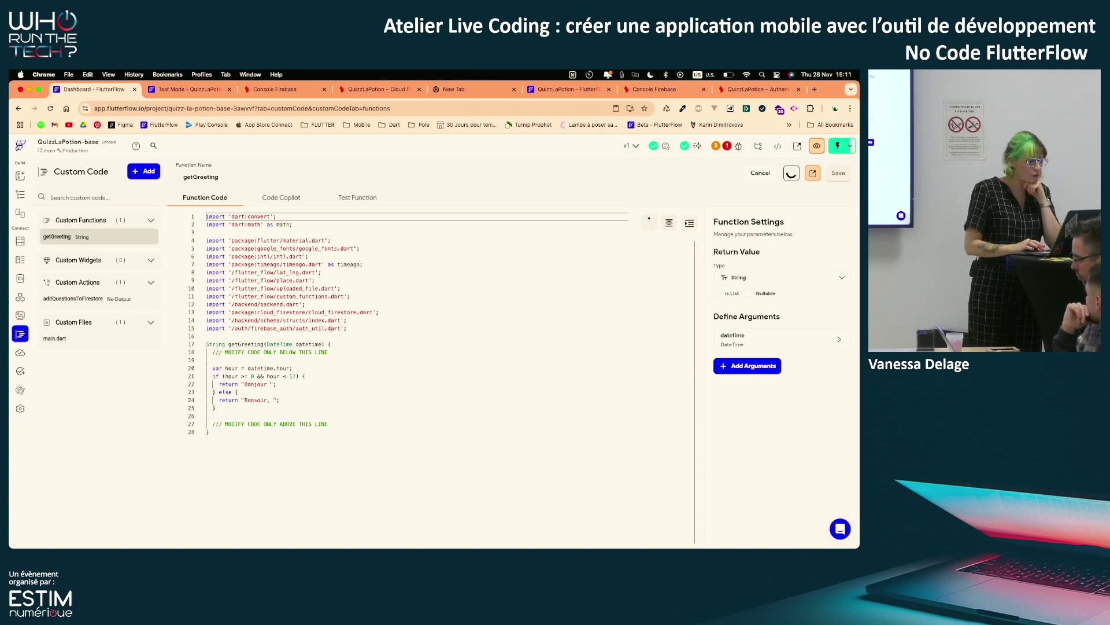
pyautogui.click(21, 194)
pyautogui.moveTo(112, 280); pyautogui.dragTo(106, 343)
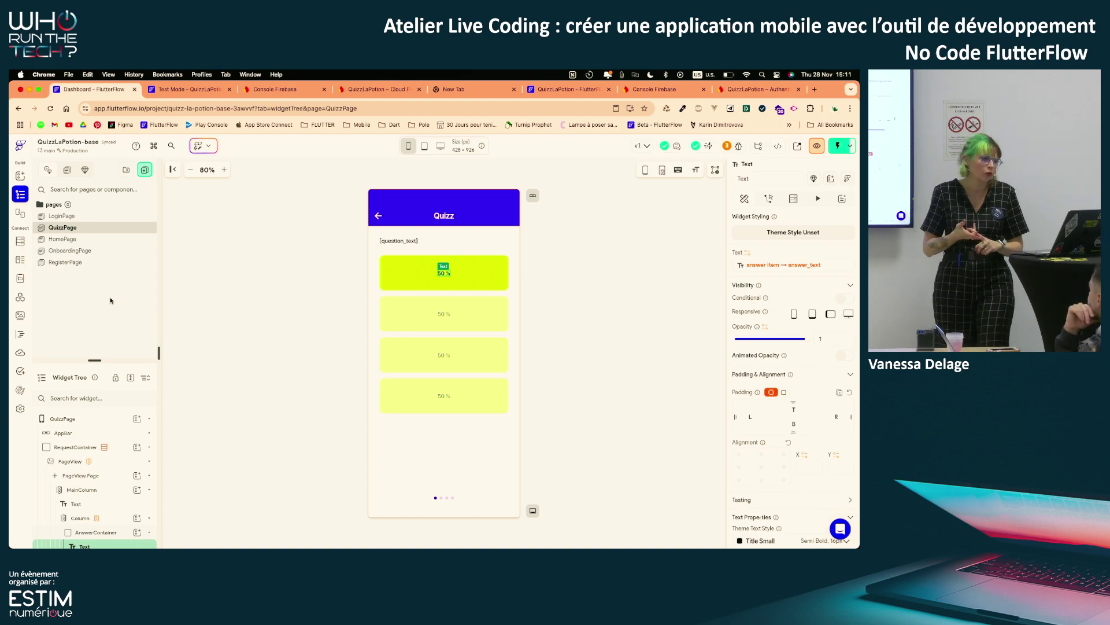
# Select AnswerContainer in the widget tree and show its Actions settings
pyautogui.moveTo(94, 360); pyautogui.dragTo(99, 283)
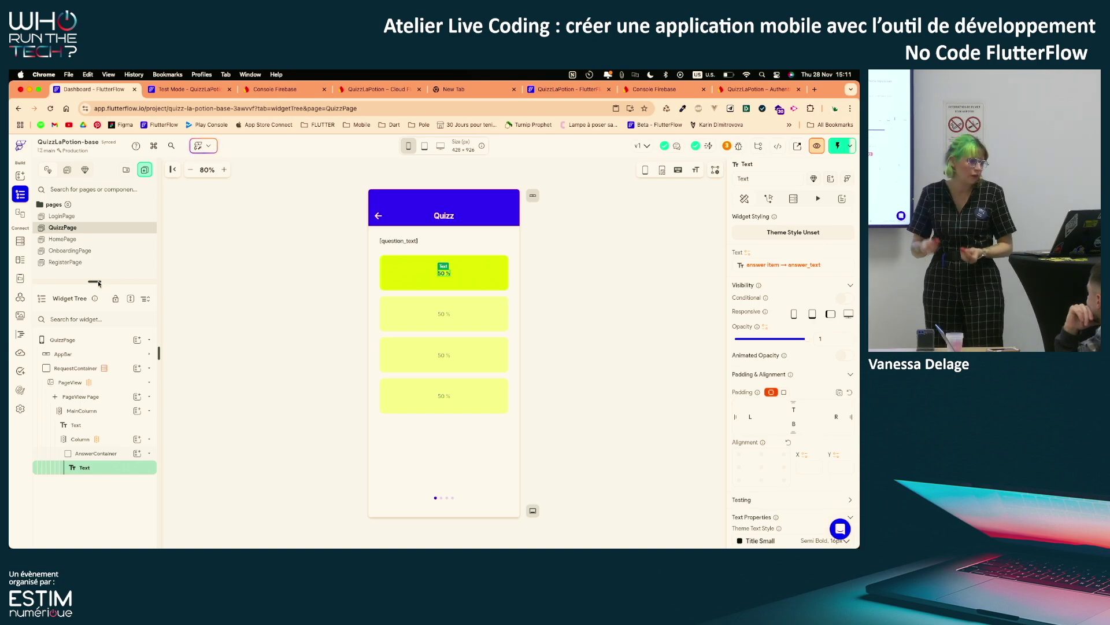
pyautogui.click(118, 459)
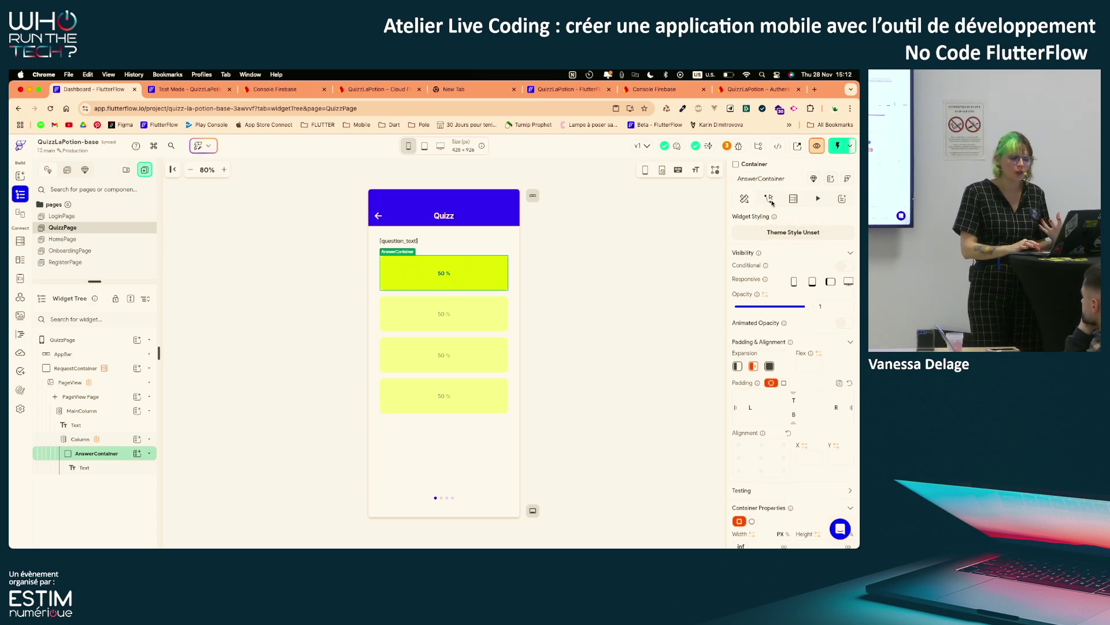
pyautogui.click(770, 200)
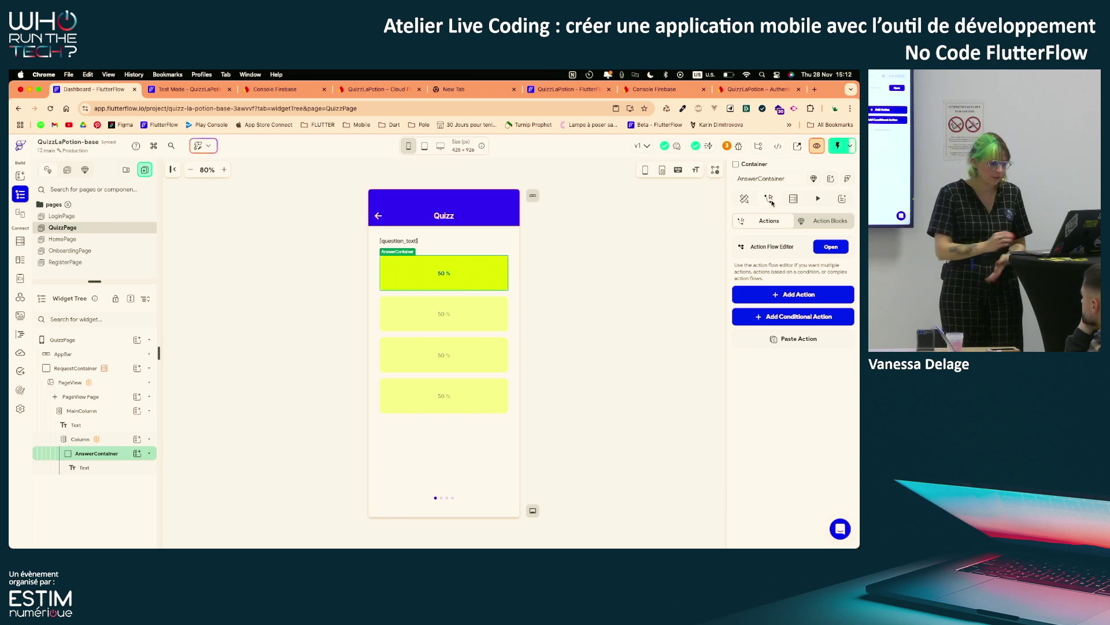
# Open the Action Flow Editor for AnswerContainer and set On Tap as its trigger
pyautogui.click(836, 247)
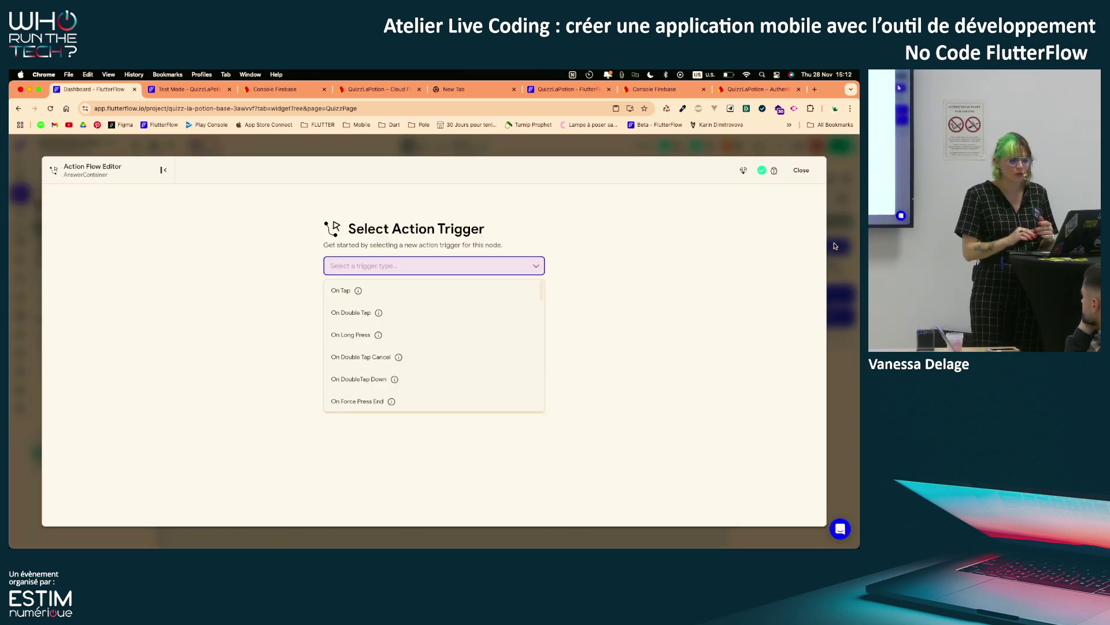
pyautogui.click(797, 170)
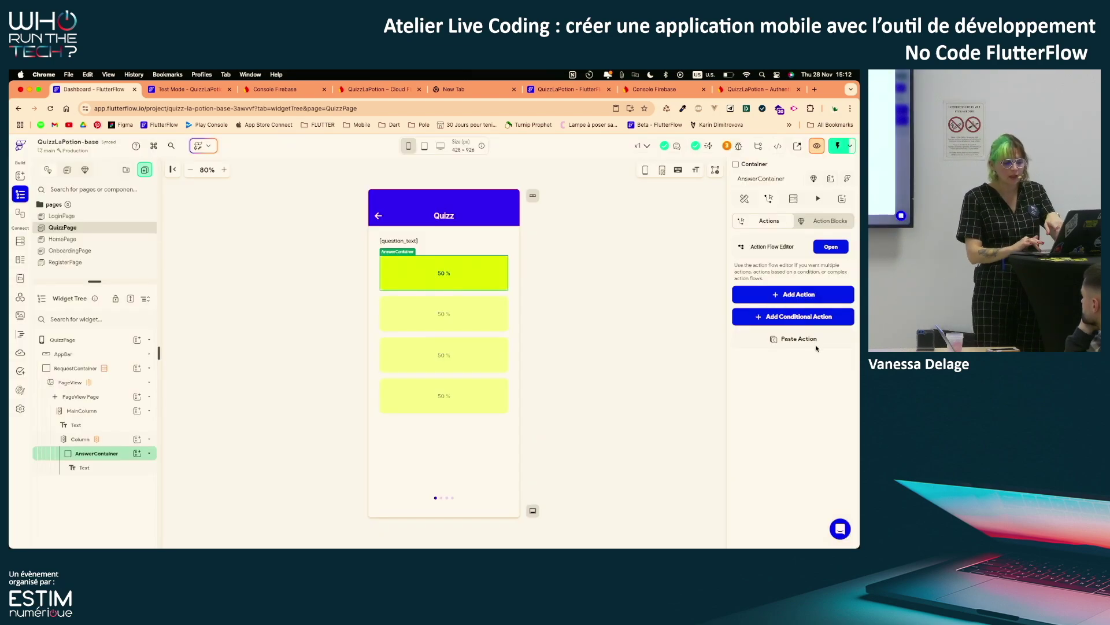
pyautogui.click(829, 250)
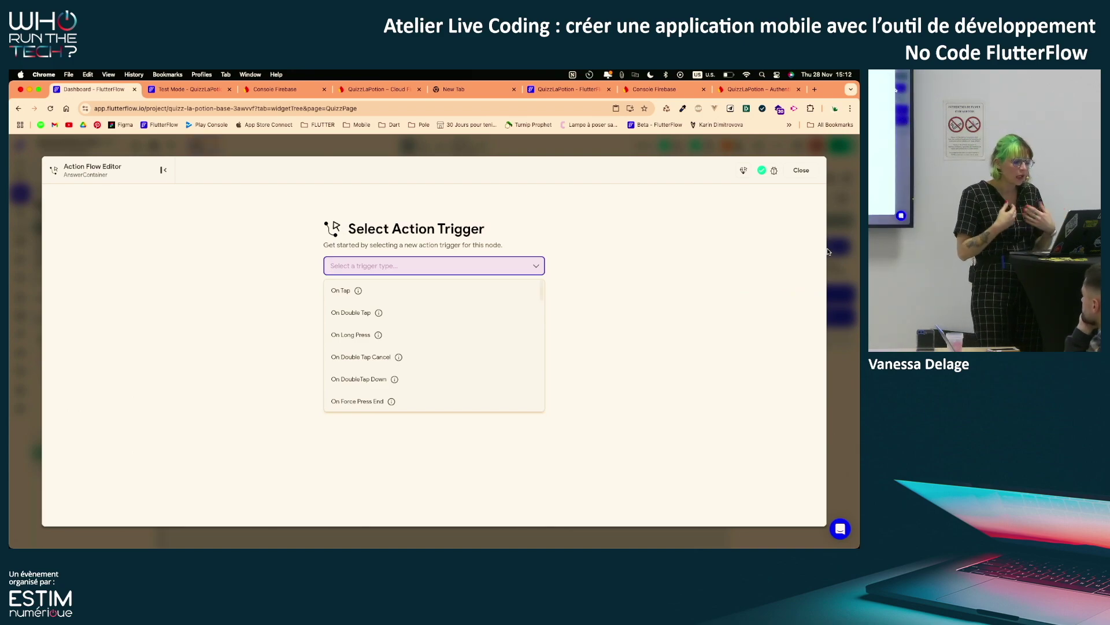
pyautogui.scroll(-5, 465, 380)
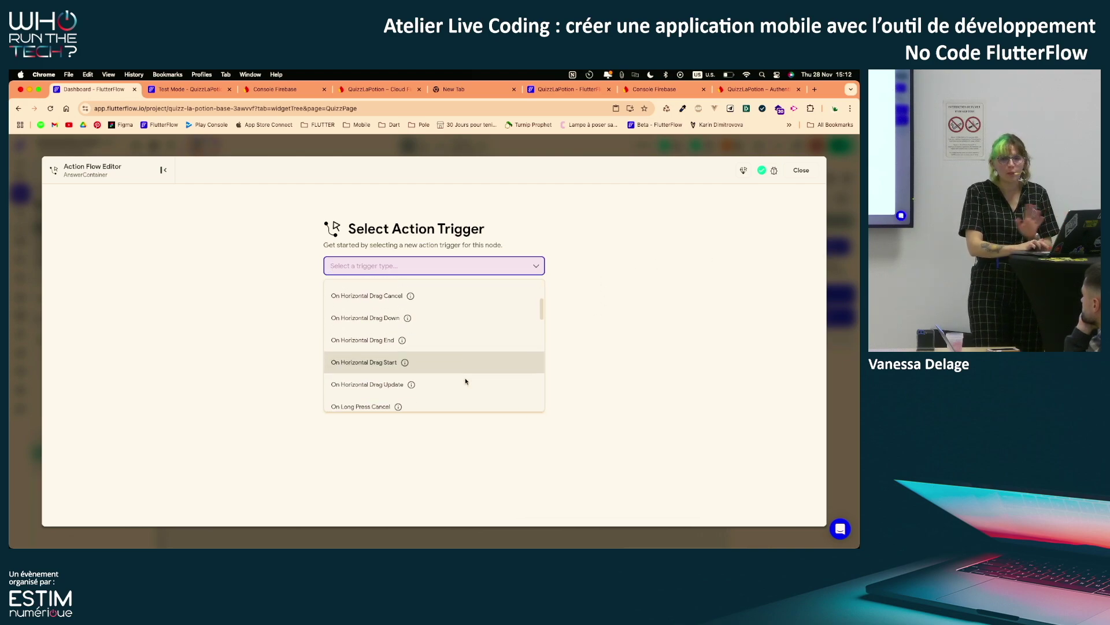
pyautogui.scroll(5, 466, 380)
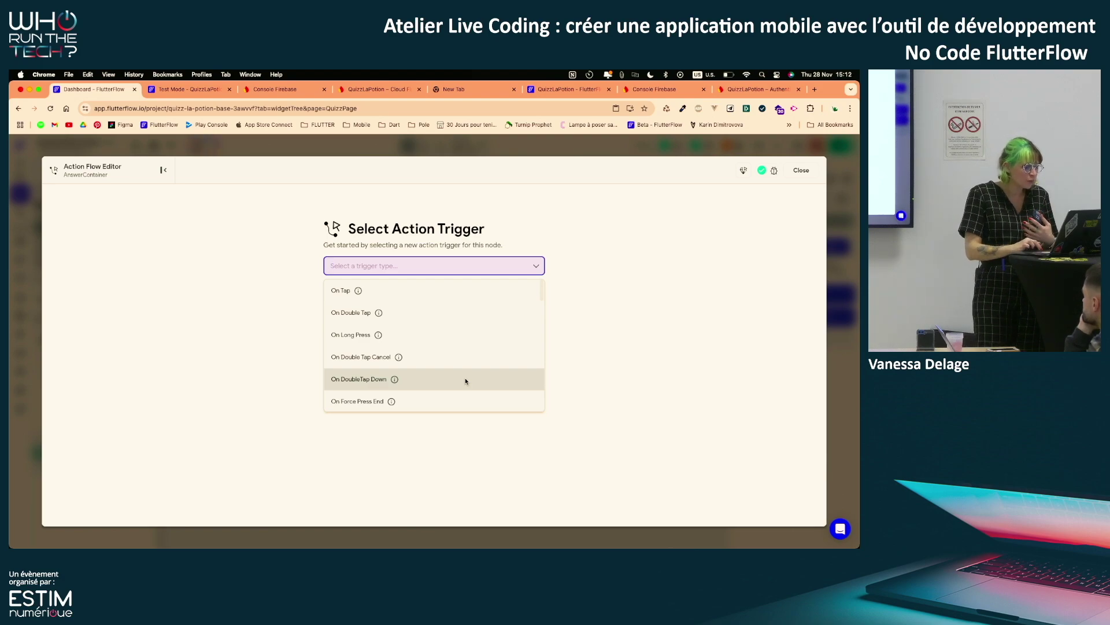
pyautogui.scroll(-5, 466, 381)
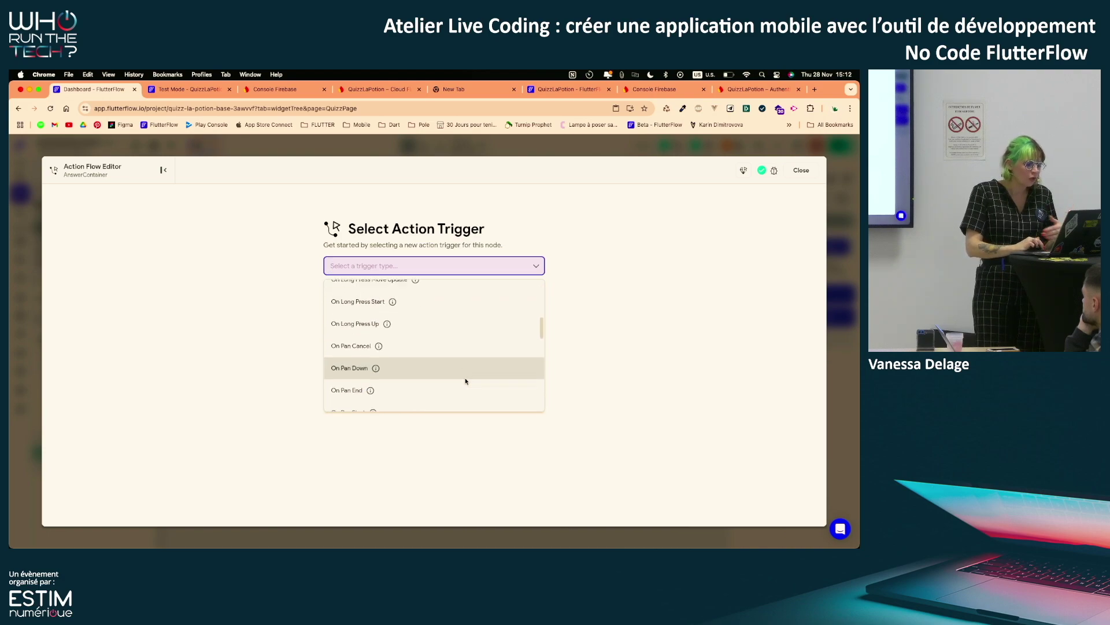
pyautogui.scroll(-5, 465, 380)
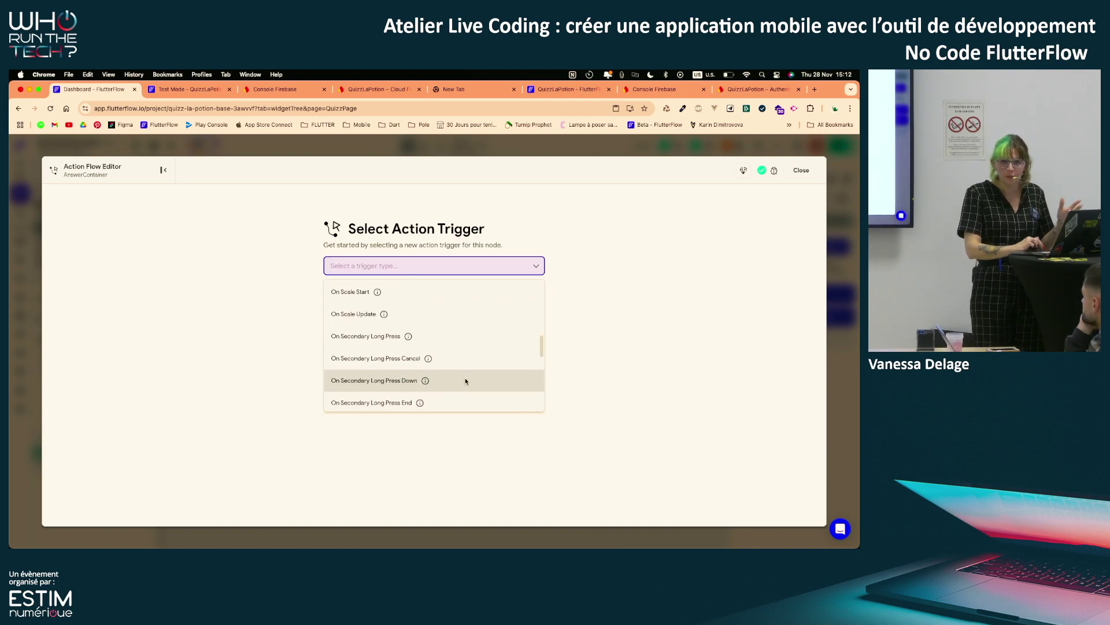
pyautogui.scroll(-6, 465, 380)
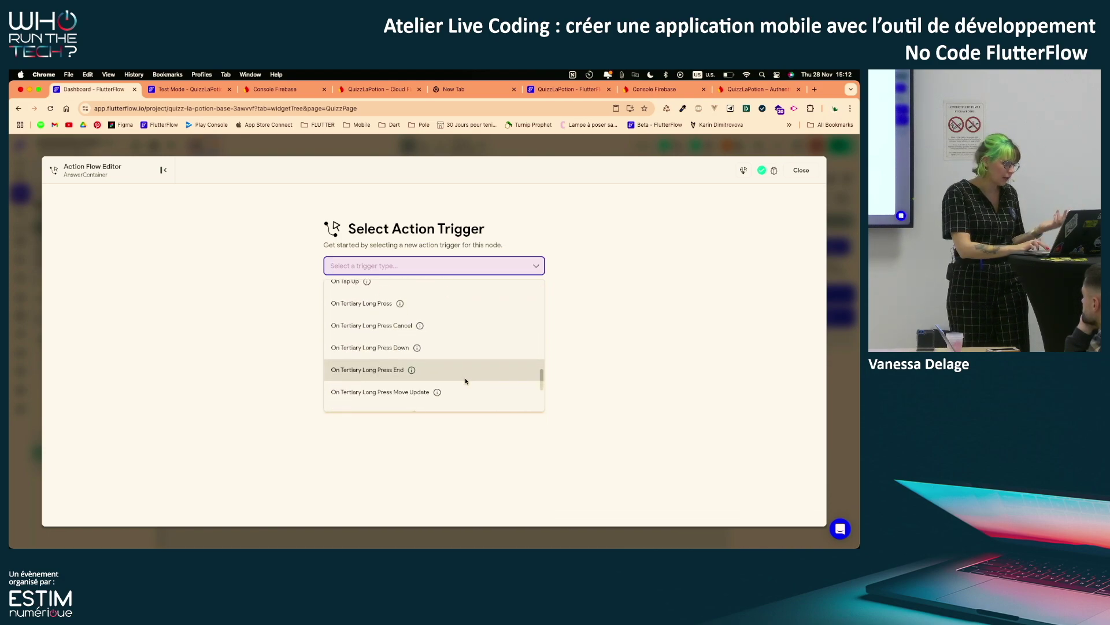
pyautogui.scroll(15, 465, 380)
pyautogui.click(415, 299)
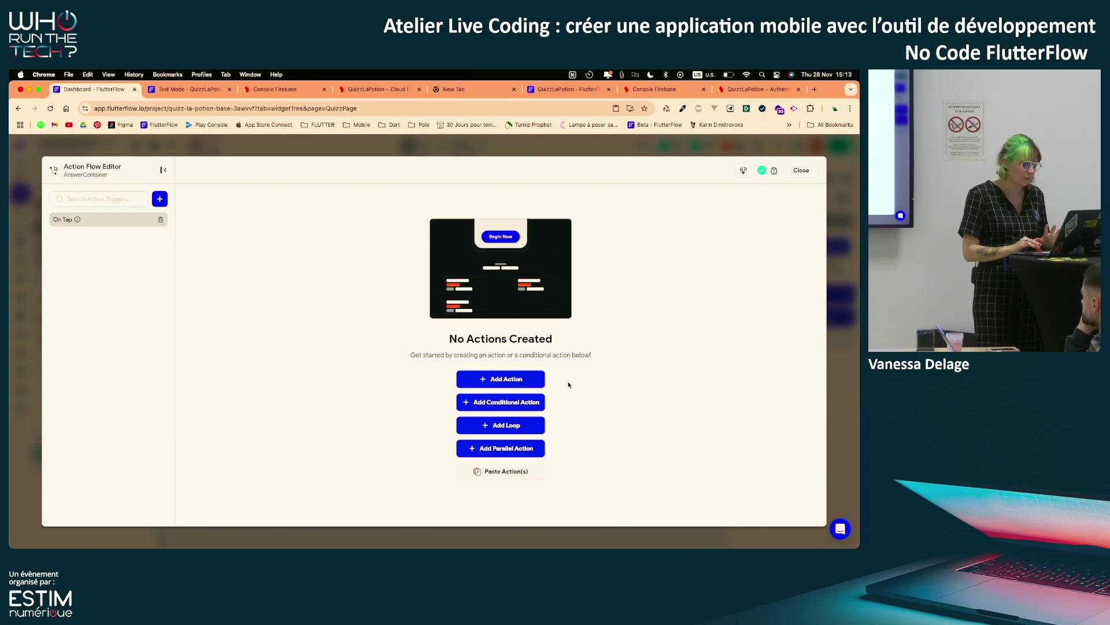
# Give the AnswerContainer's On Tap a Backend Call Firestore Create Document action for user-responses
pyautogui.click(515, 382)
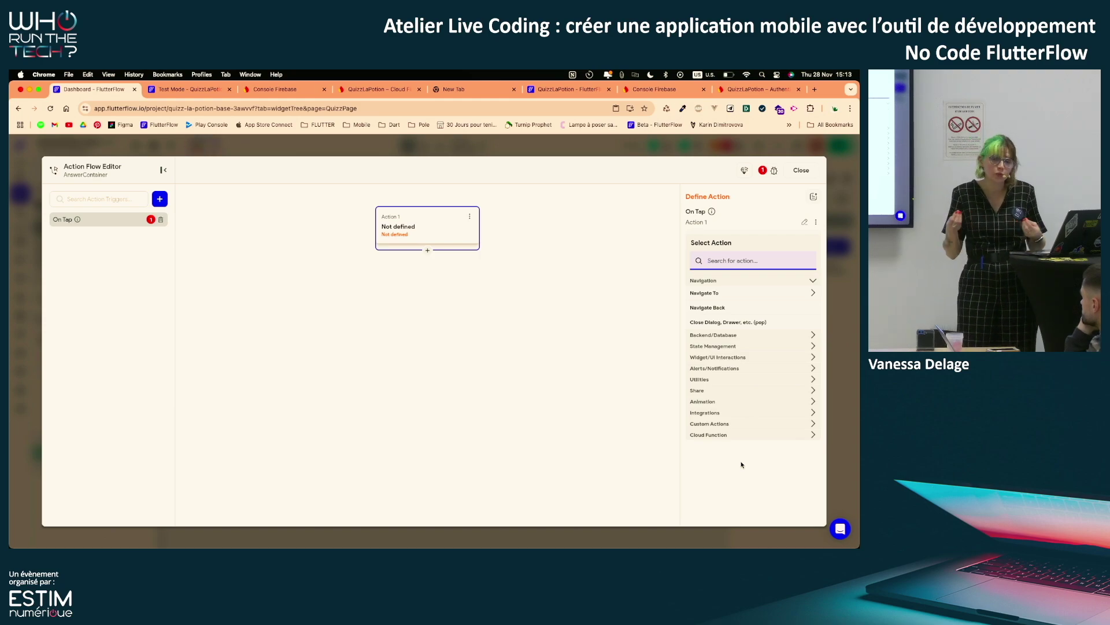
pyautogui.click(747, 336)
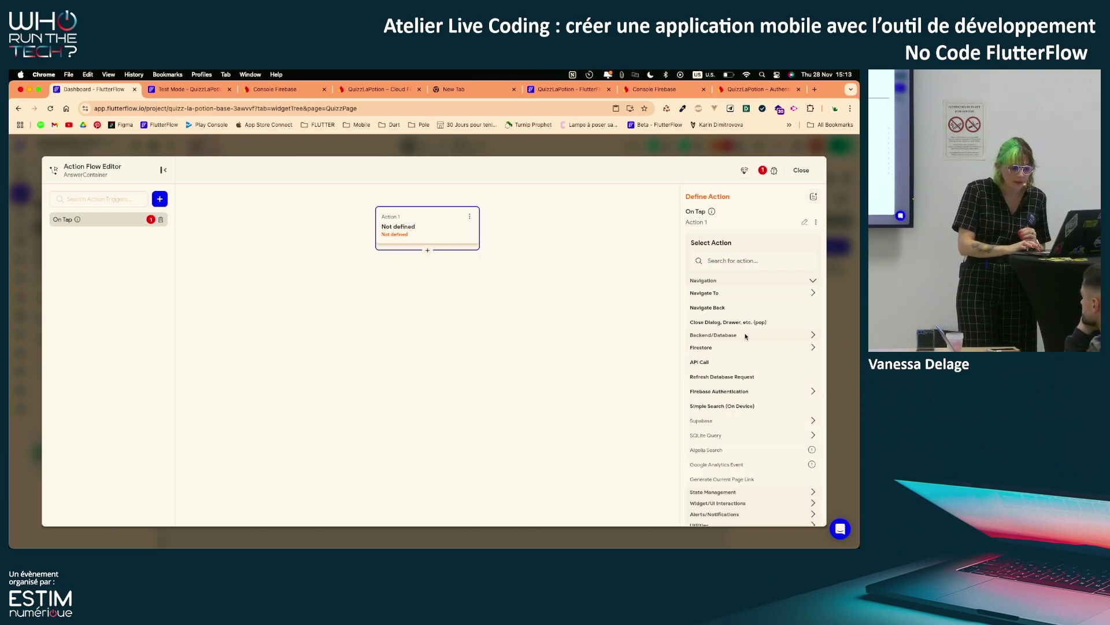
pyautogui.click(718, 349)
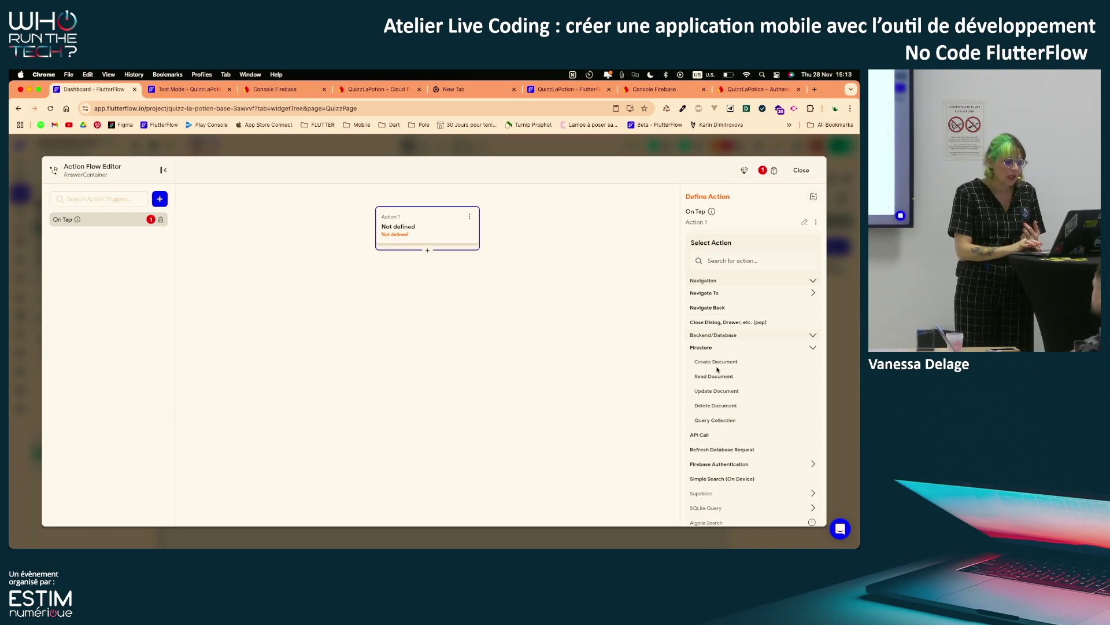
pyautogui.click(714, 363)
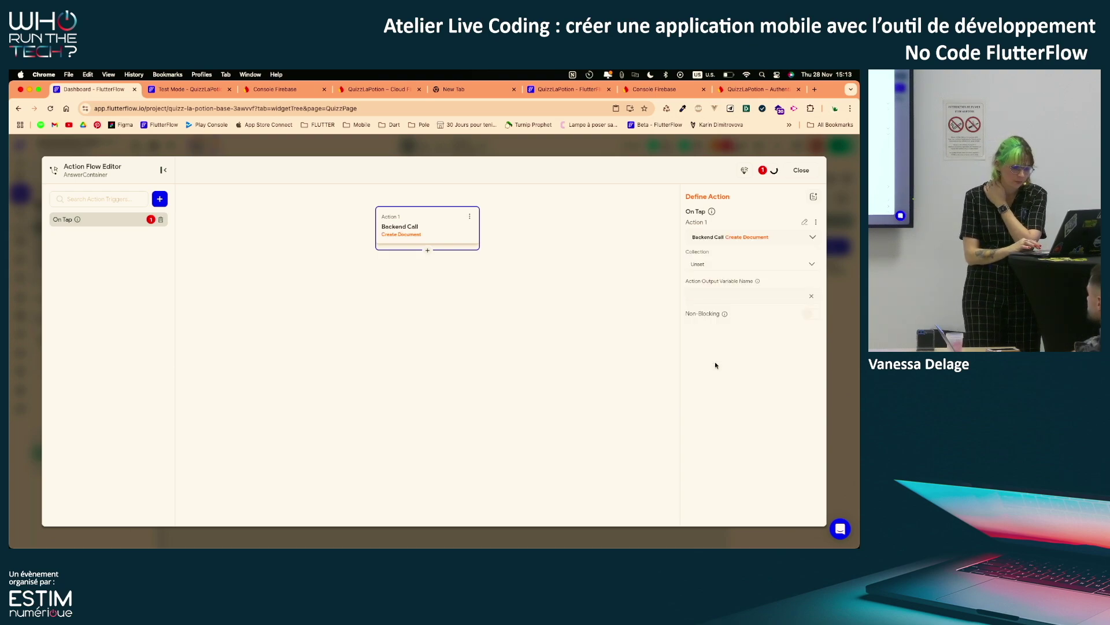
pyautogui.click(716, 265)
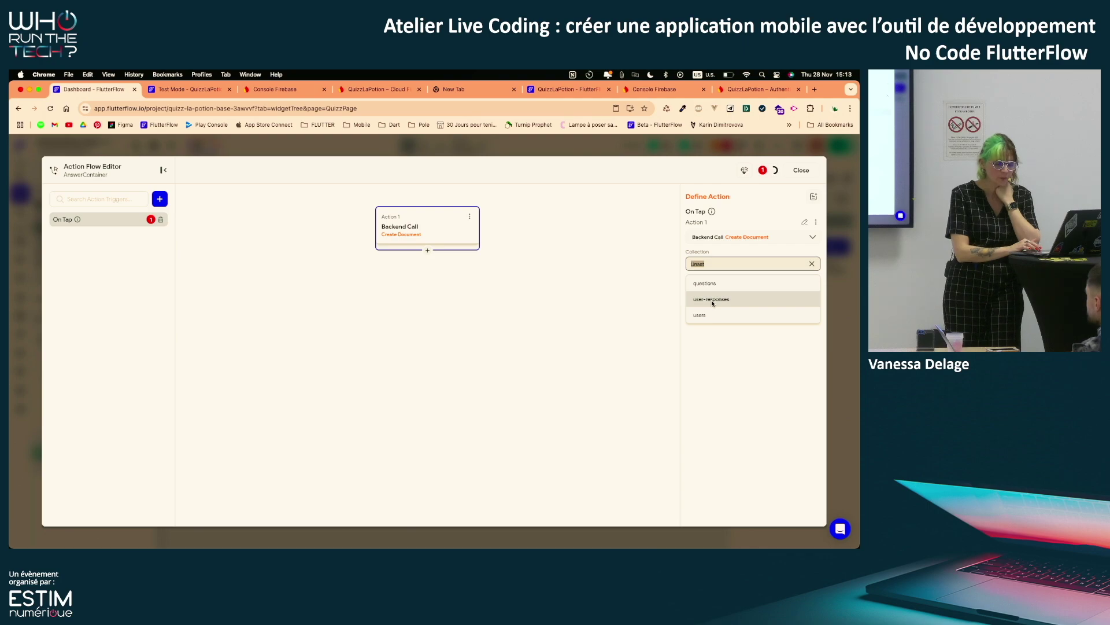
pyautogui.click(711, 299)
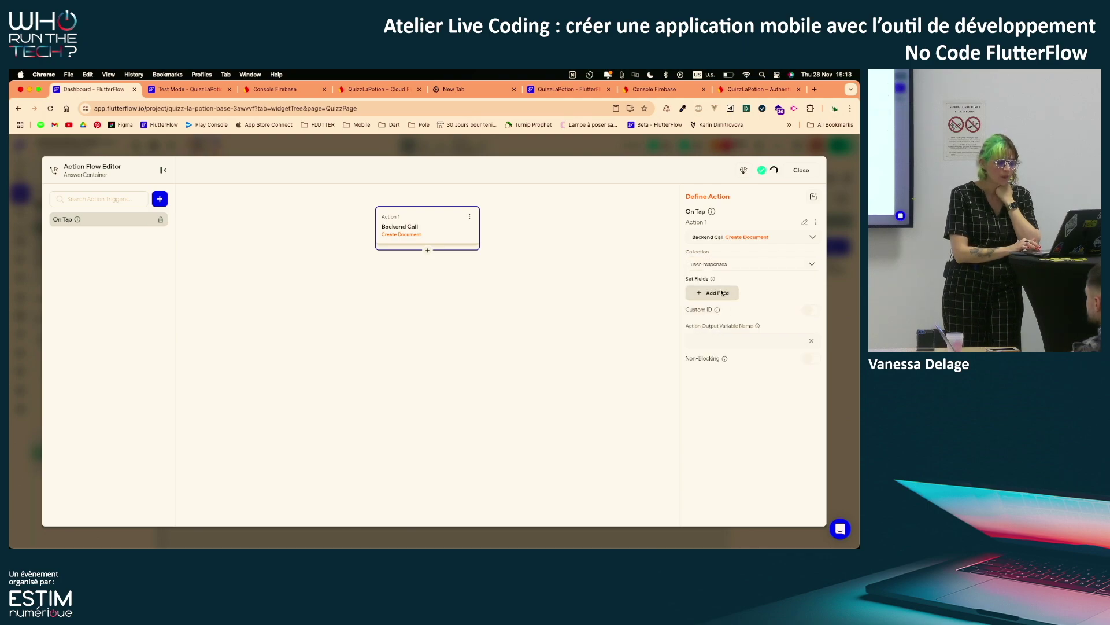
# Add user_ref, question_ref and answer fields to the document and begin setting user_ref's value
pyautogui.click(717, 344)
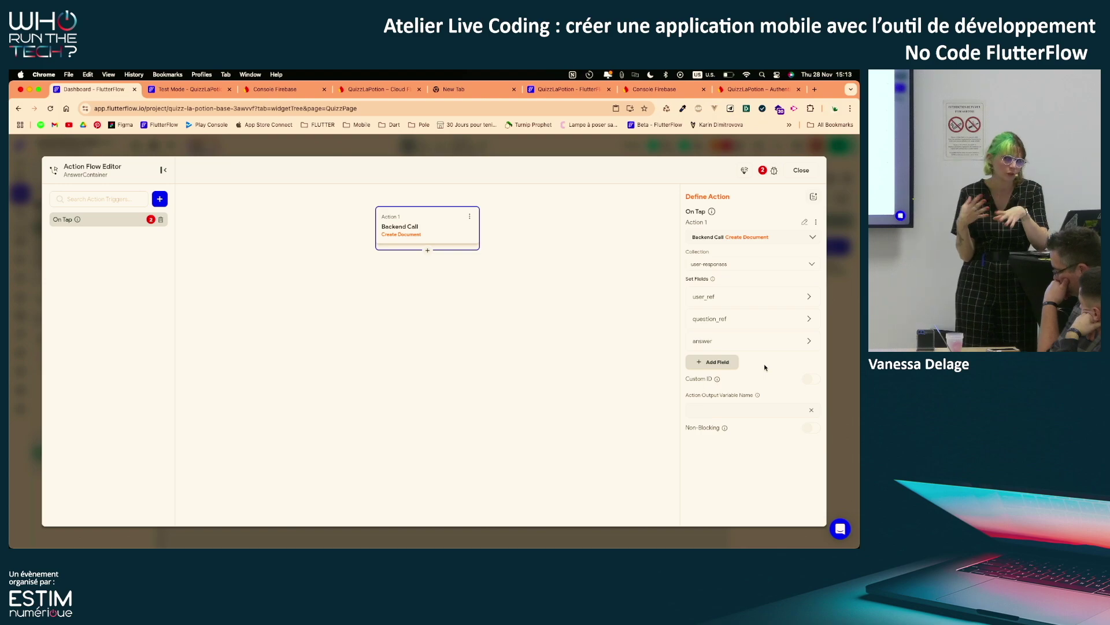
pyautogui.moveTo(783, 342)
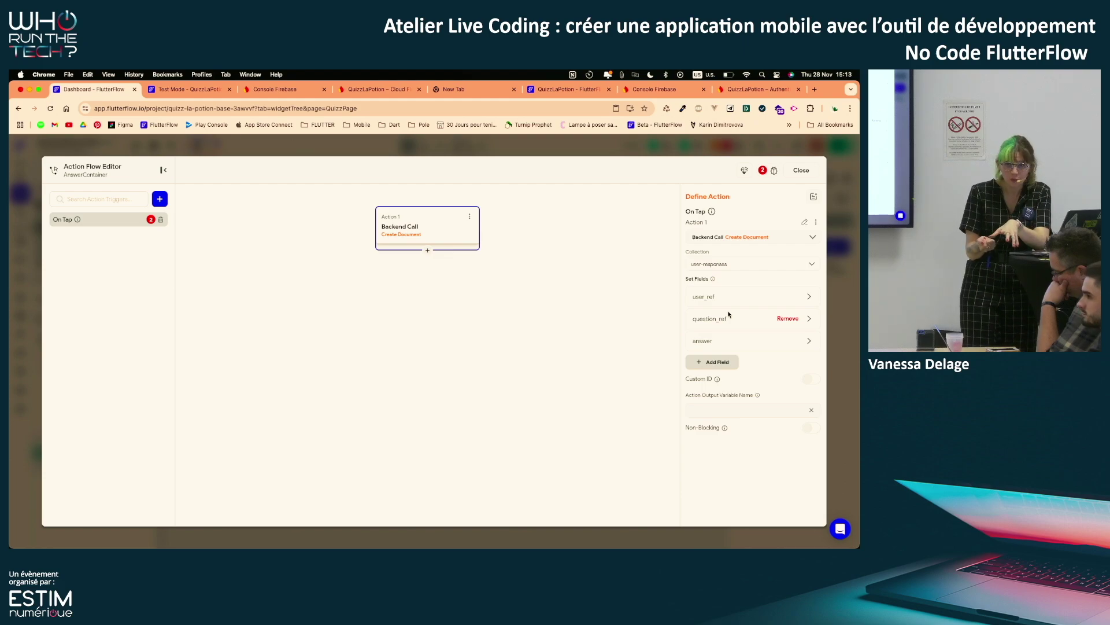
pyautogui.click(746, 296)
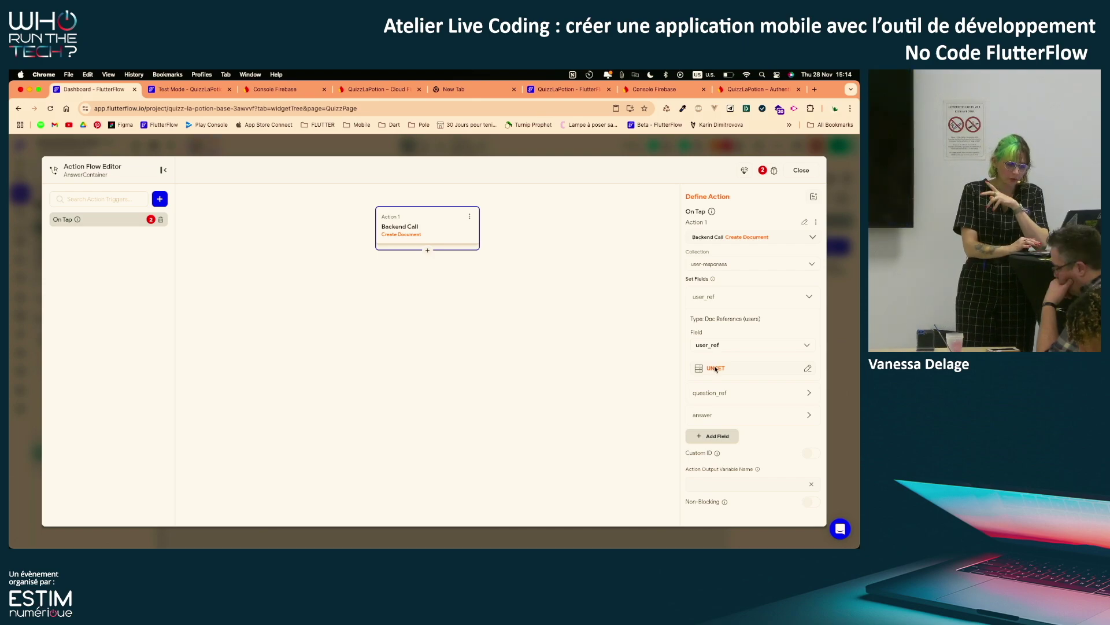
pyautogui.click(714, 370)
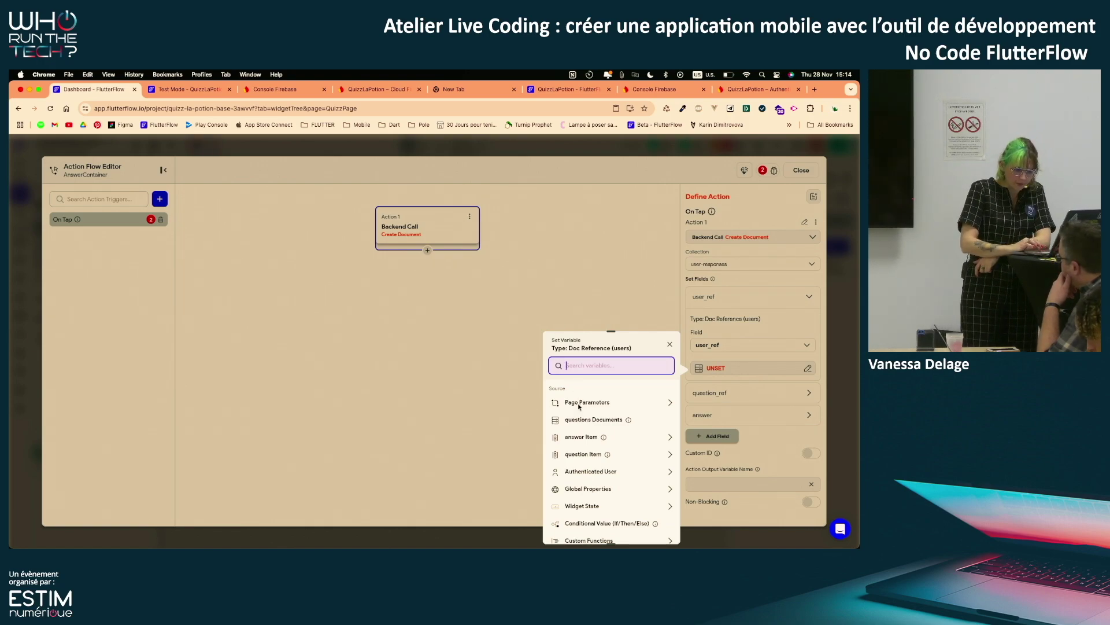
pyautogui.scroll(-1, 592, 423)
pyautogui.scroll(1, 592, 423)
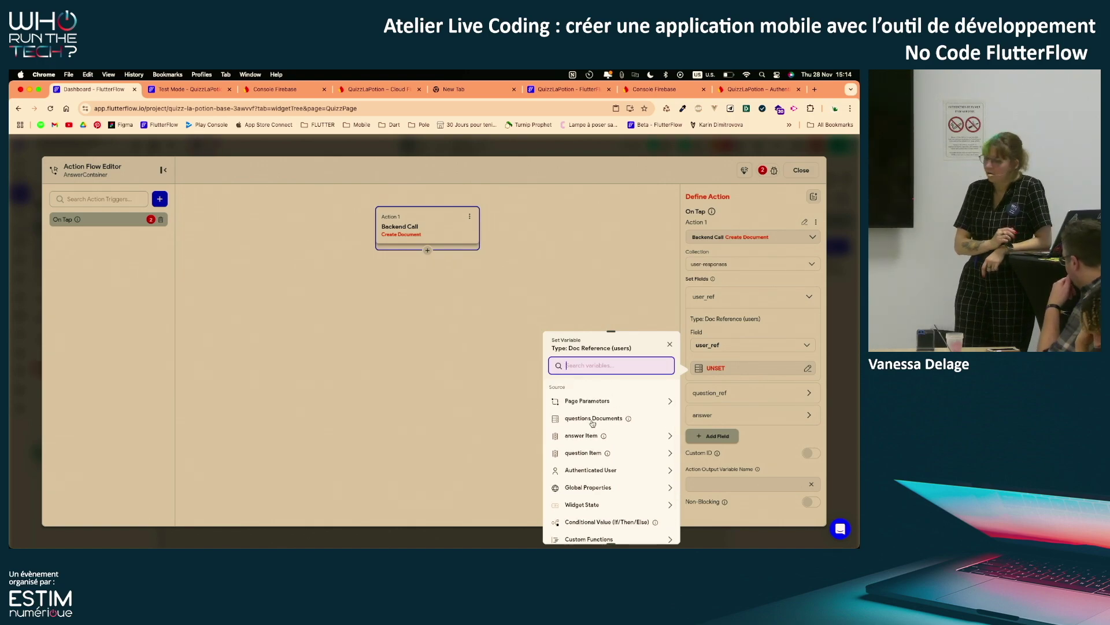
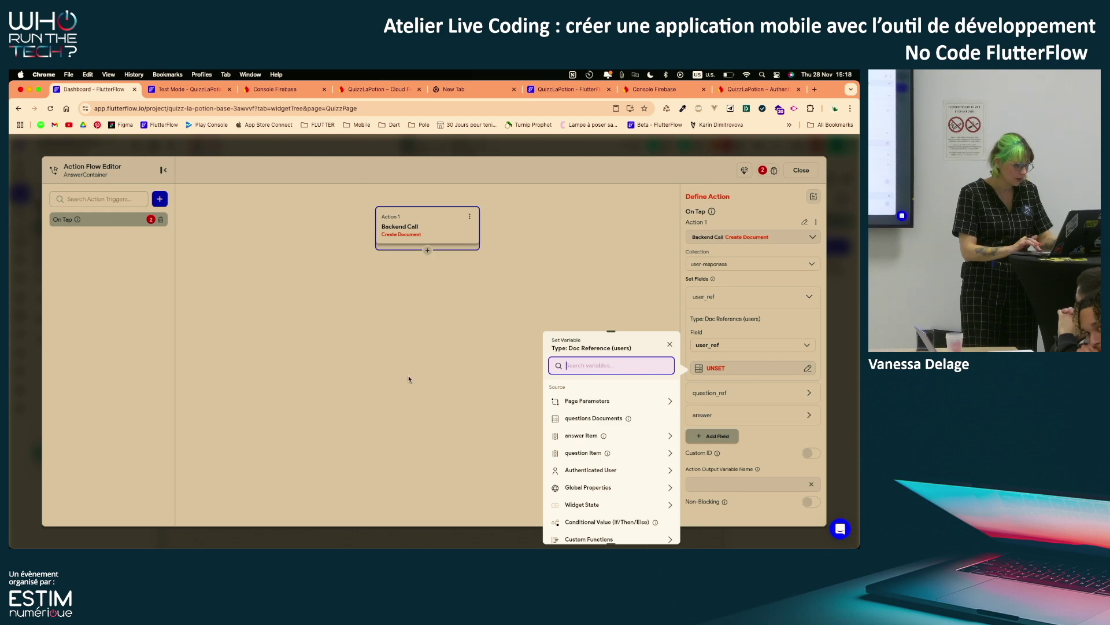
# Set user_ref to the Authenticated User's User Reference
pyautogui.click(567, 359)
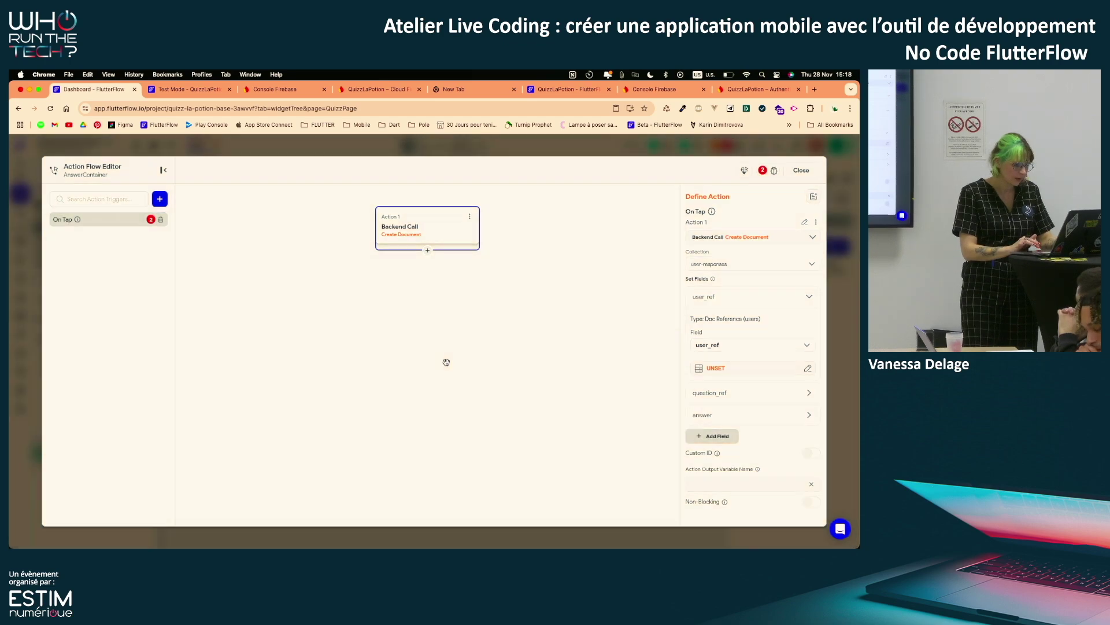
pyautogui.click(744, 363)
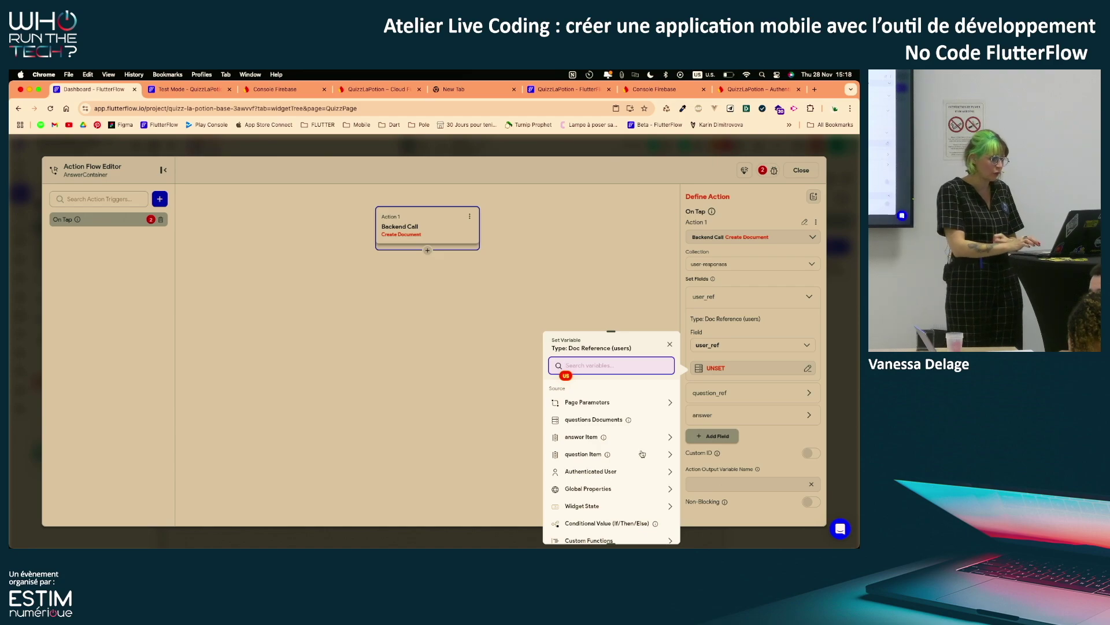
pyautogui.click(619, 473)
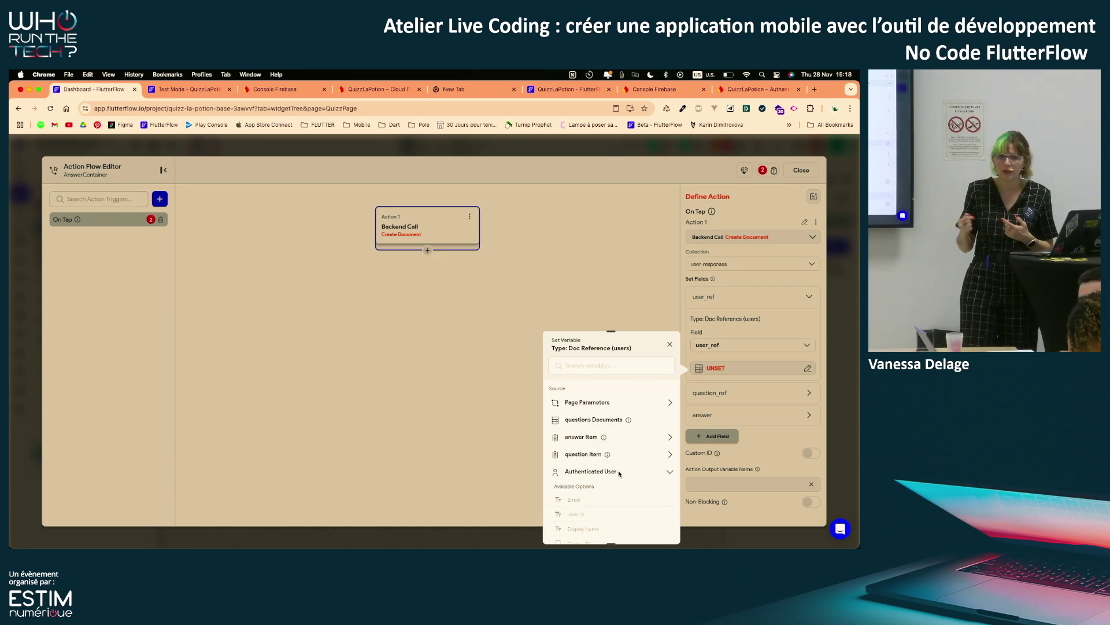
pyautogui.scroll(-3, 620, 473)
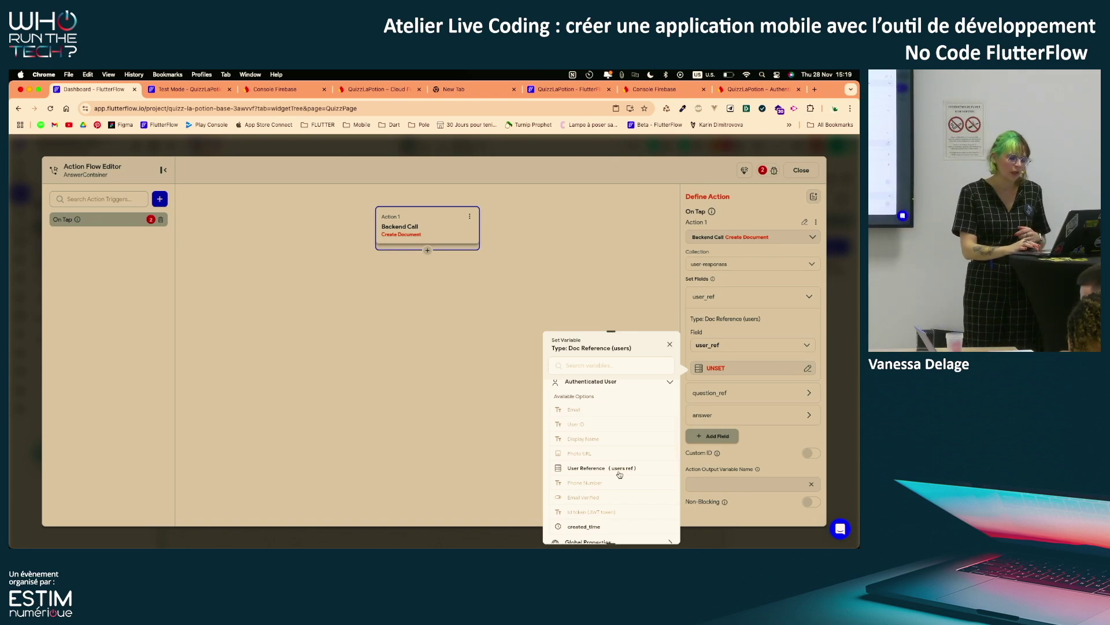
pyautogui.click(619, 470)
pyautogui.click(655, 529)
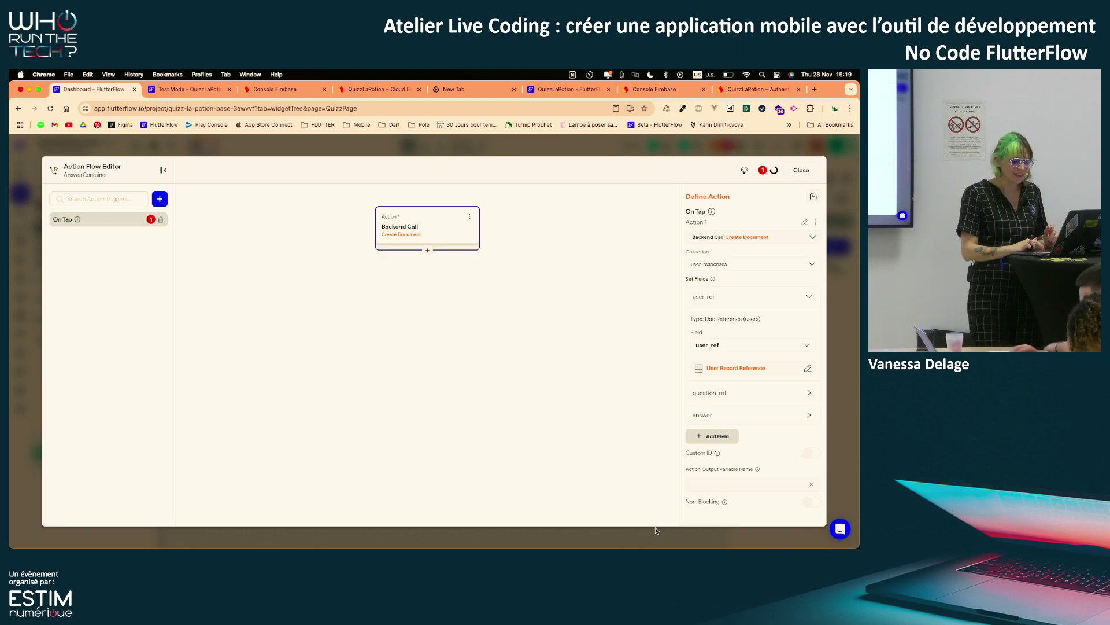
# Set question_ref to the question Item's Reference and expand the answer field
pyautogui.click(808, 393)
pyautogui.scroll(-2, 809, 396)
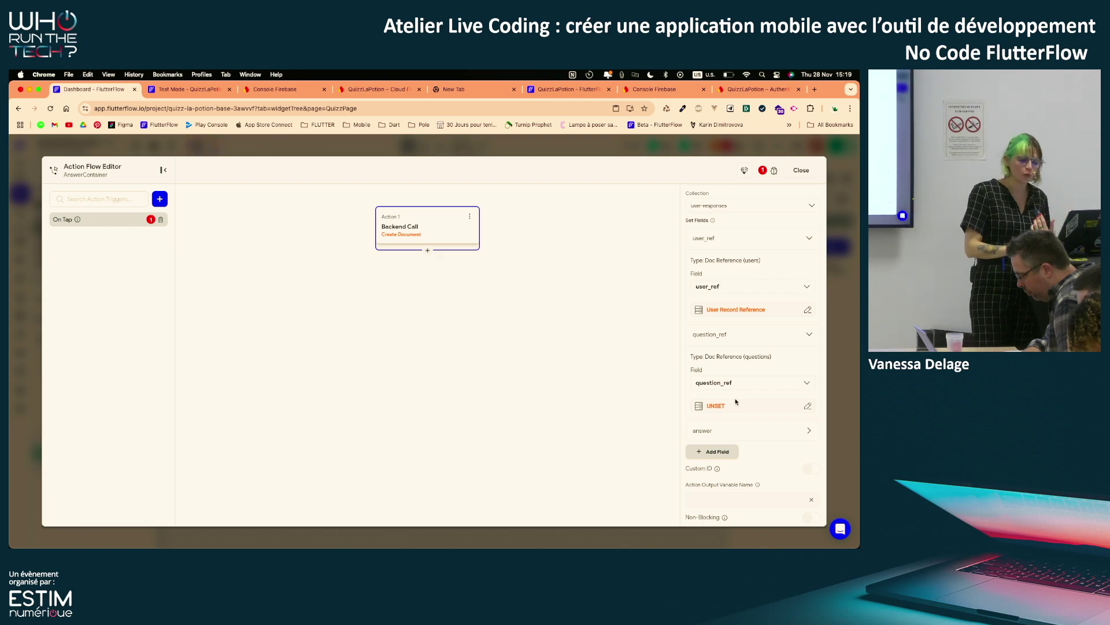
pyautogui.click(736, 403)
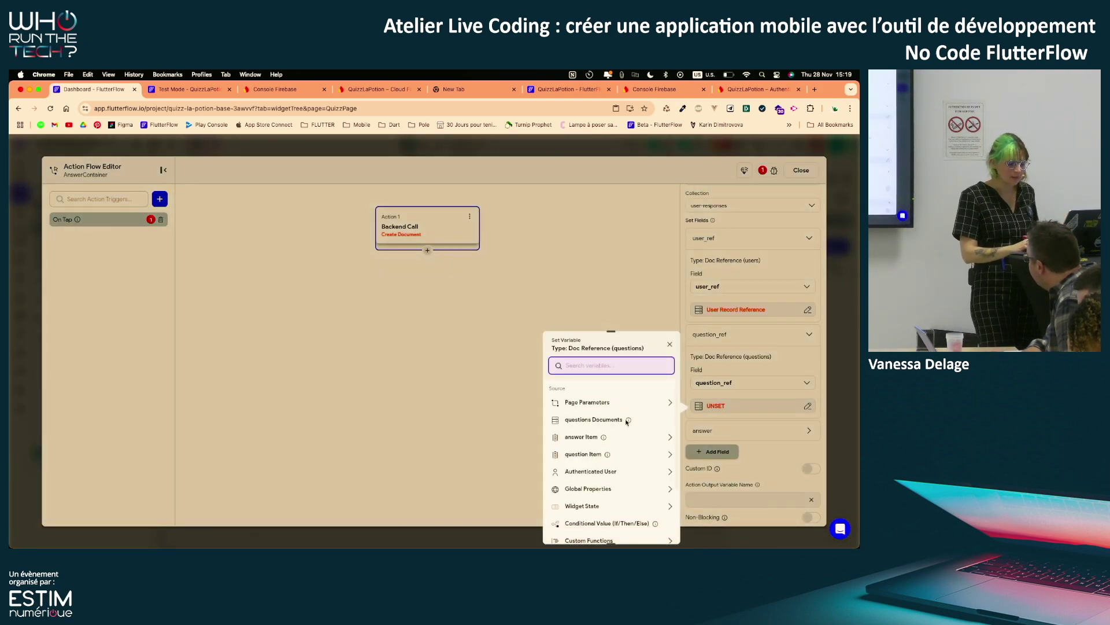
pyautogui.click(591, 455)
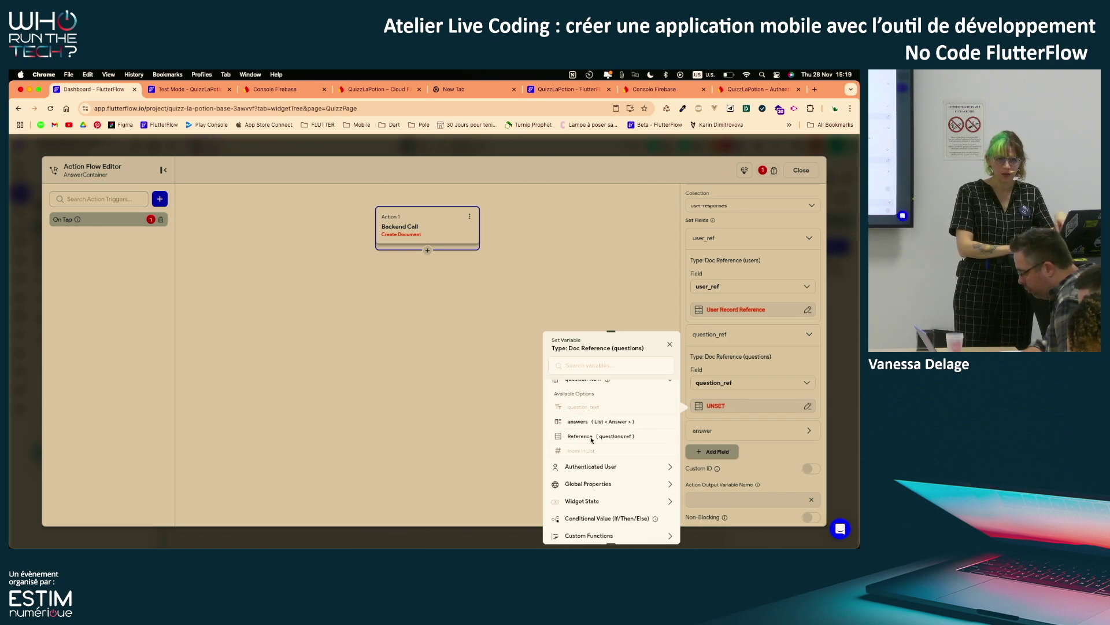
pyautogui.click(591, 437)
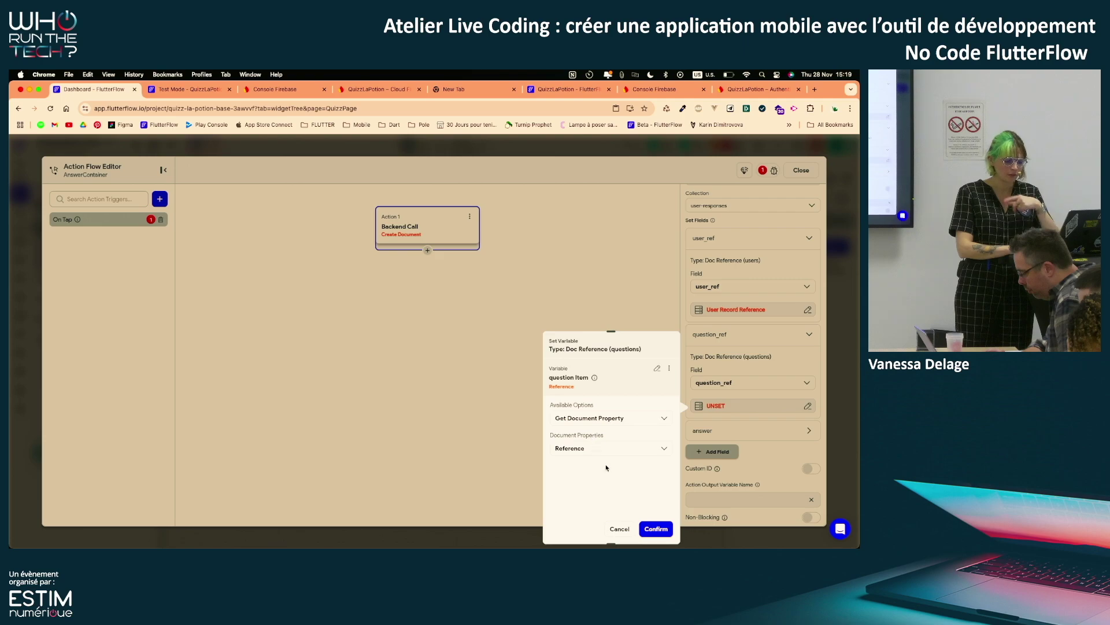
pyautogui.click(657, 528)
pyautogui.scroll(-2, 774, 414)
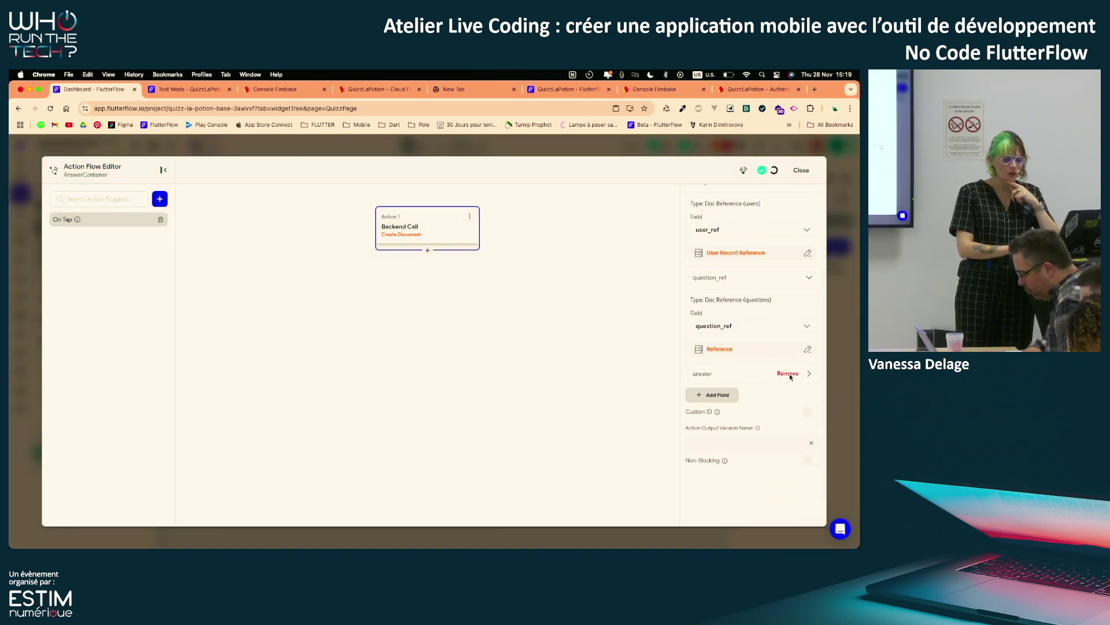
pyautogui.click(809, 375)
pyautogui.scroll(-2, 737, 397)
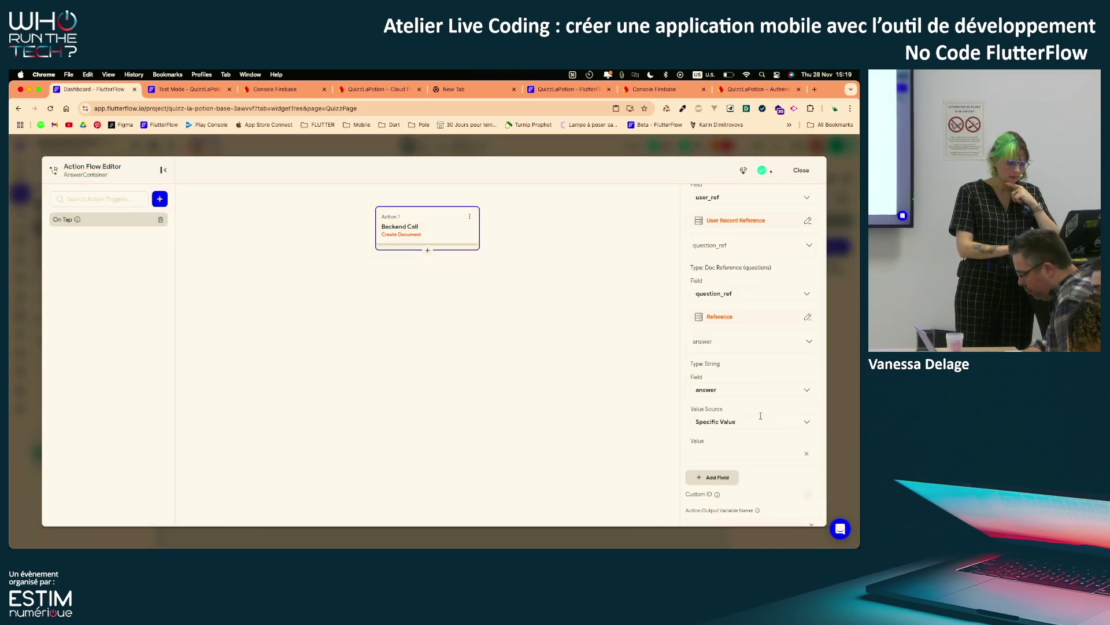
# Map the answer field to the answer Item's answer_text from a variable, then close the editor
pyautogui.click(720, 429)
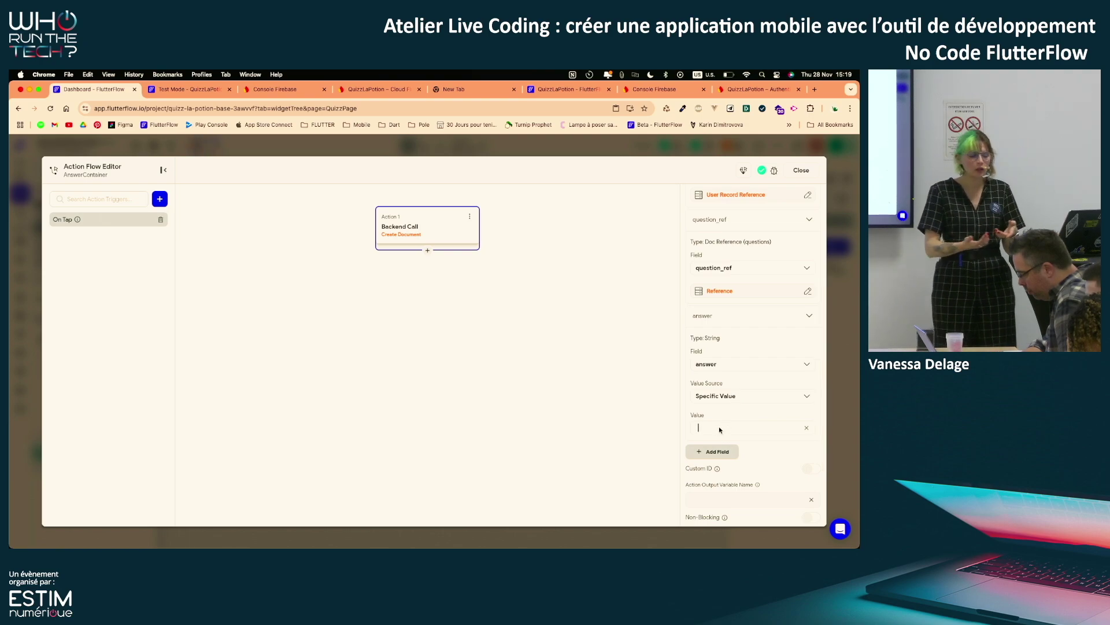
pyautogui.write('hsahflsah')
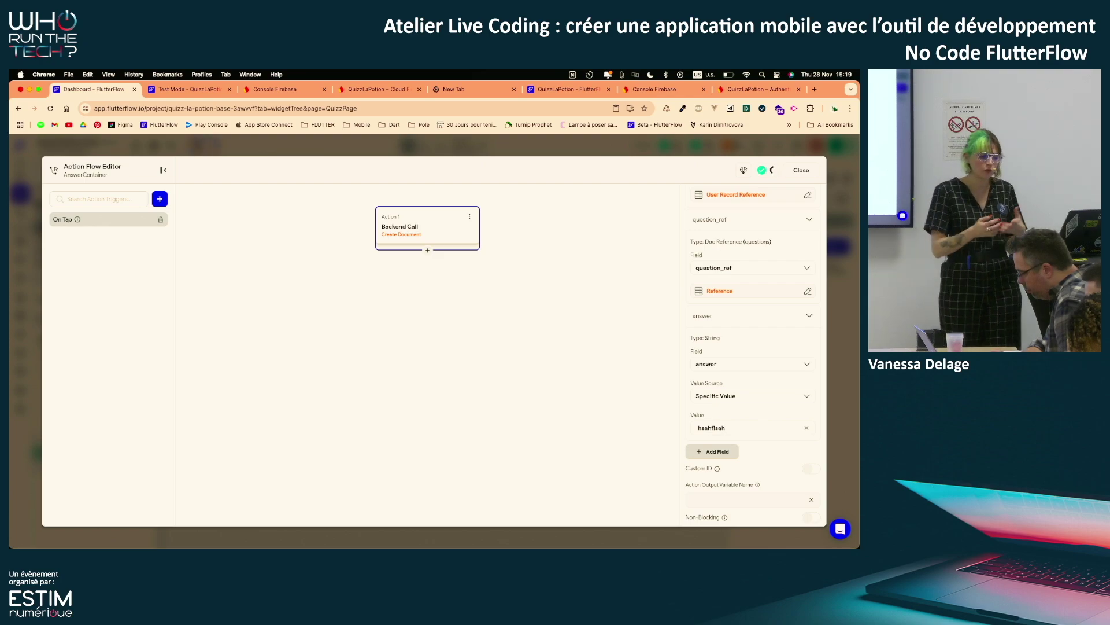
pyautogui.moveTo(725, 428); pyautogui.dragTo(684, 431)
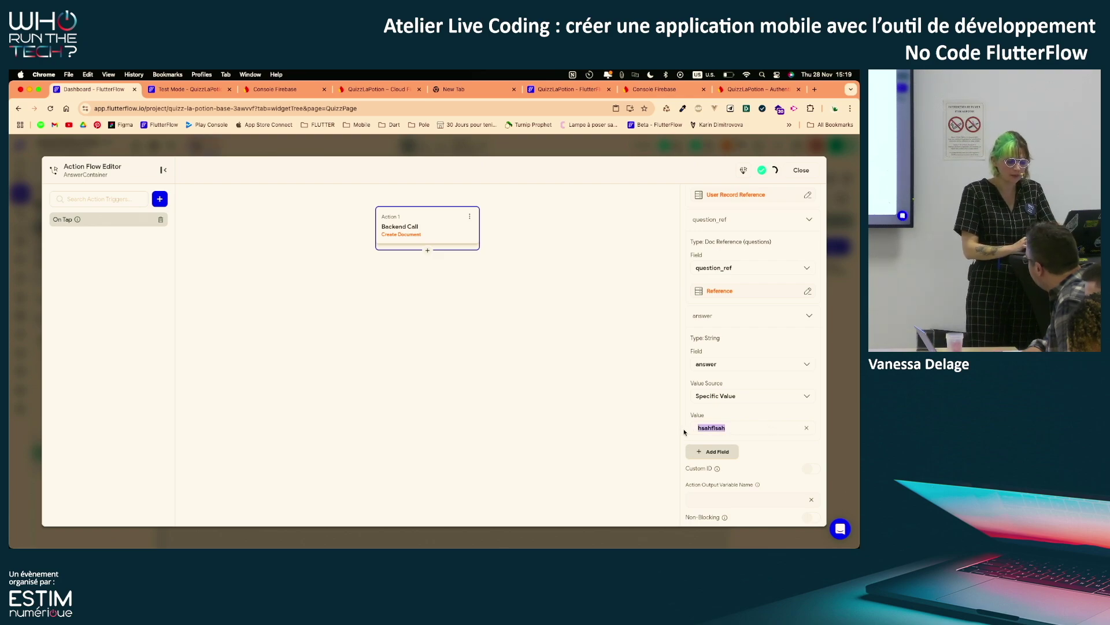
pyautogui.click(717, 395)
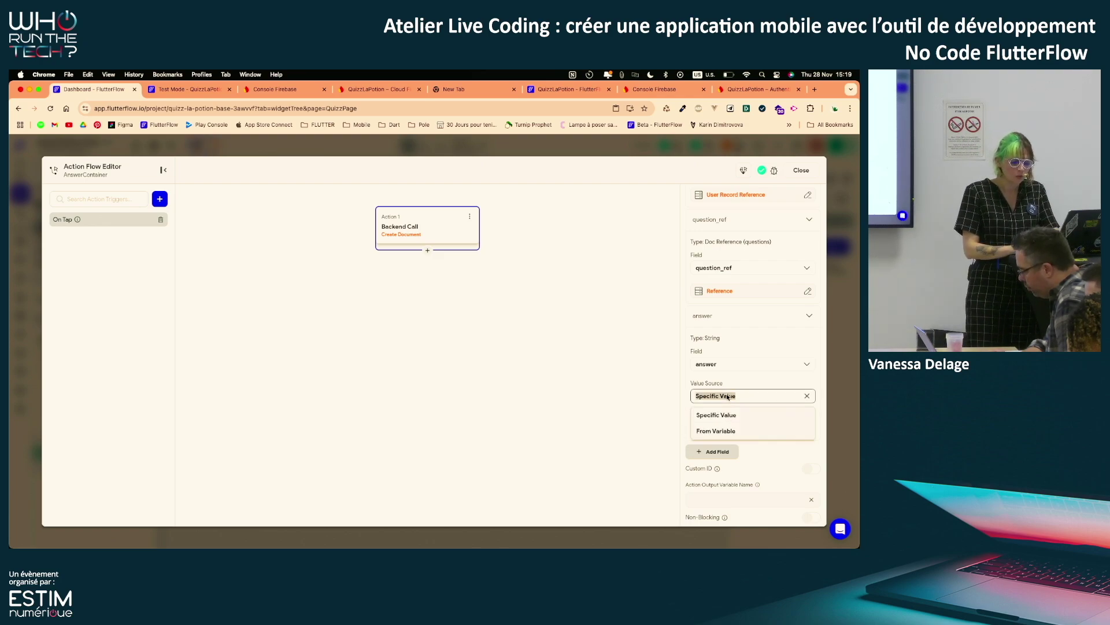
pyautogui.click(716, 430)
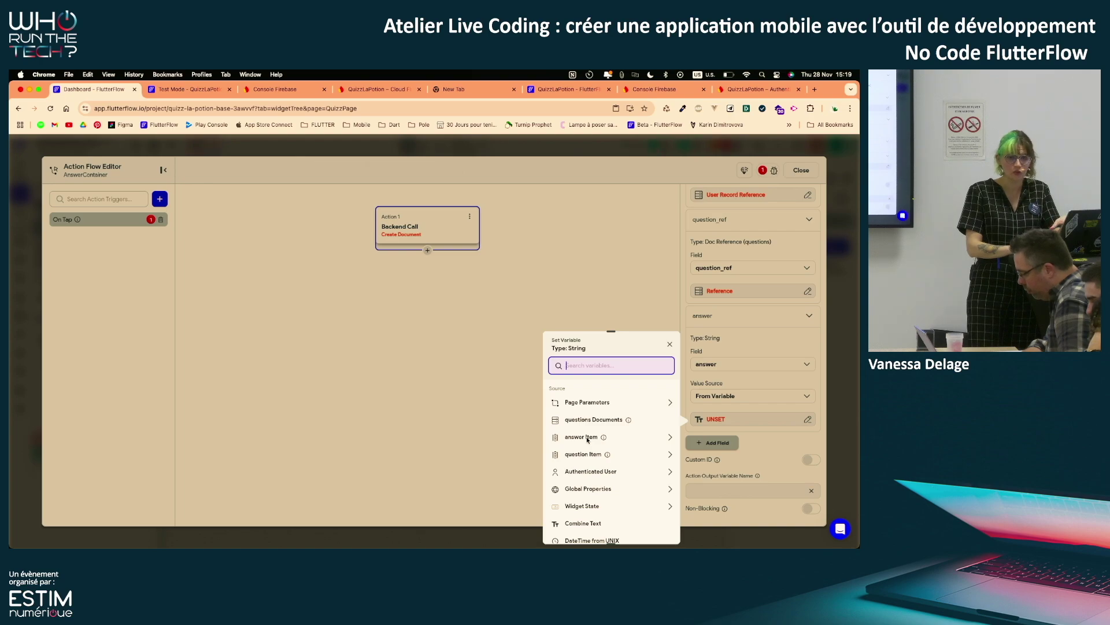
pyautogui.click(587, 438)
pyautogui.click(588, 410)
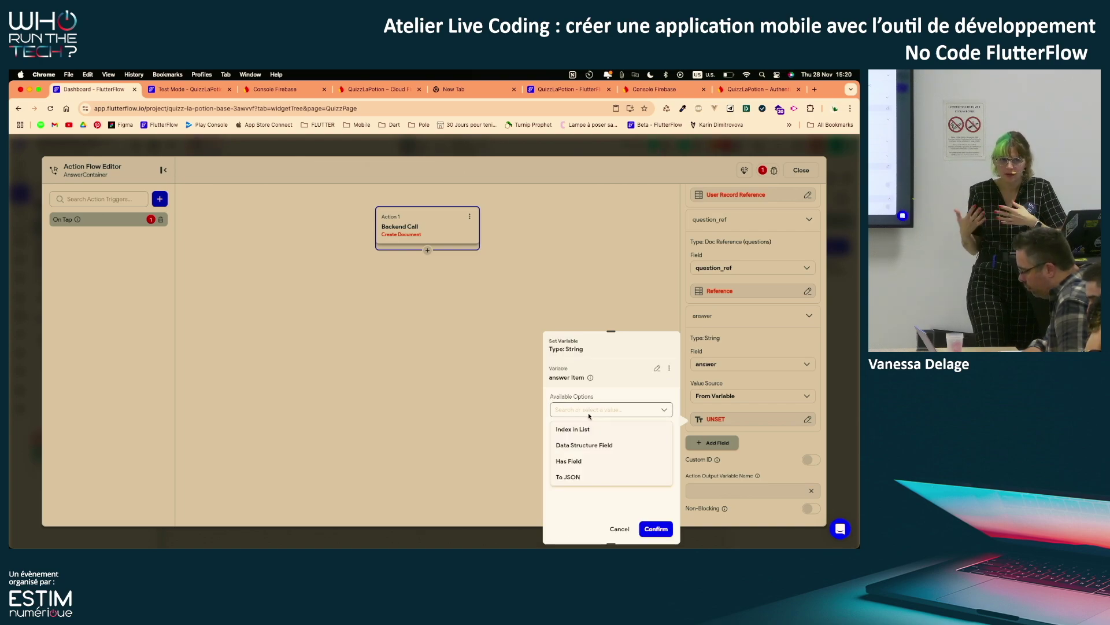
pyautogui.click(577, 441)
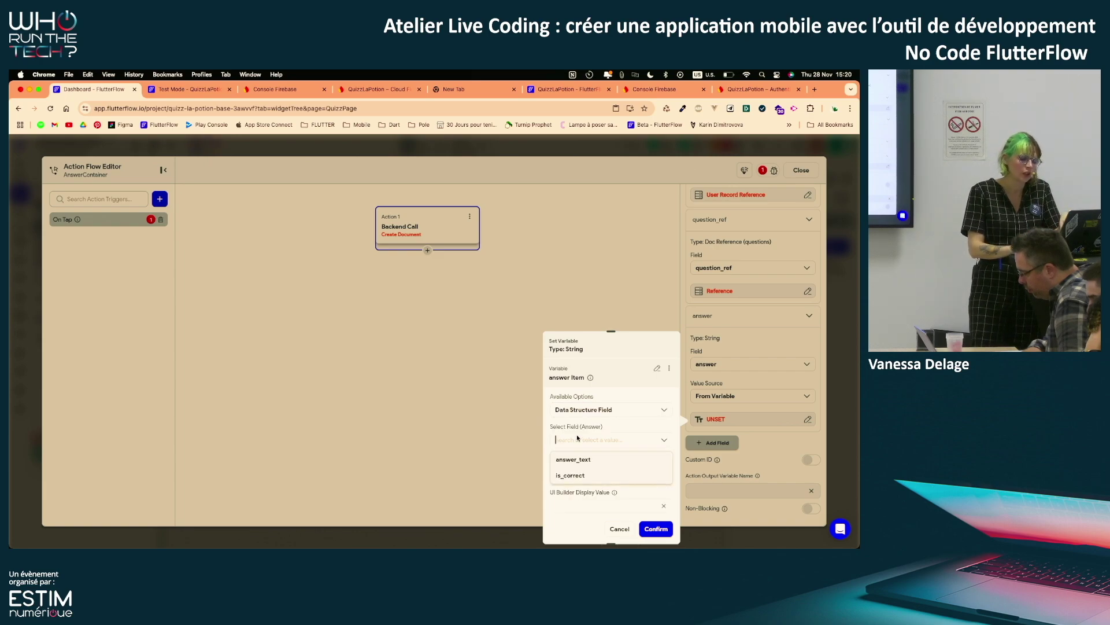
pyautogui.click(569, 453)
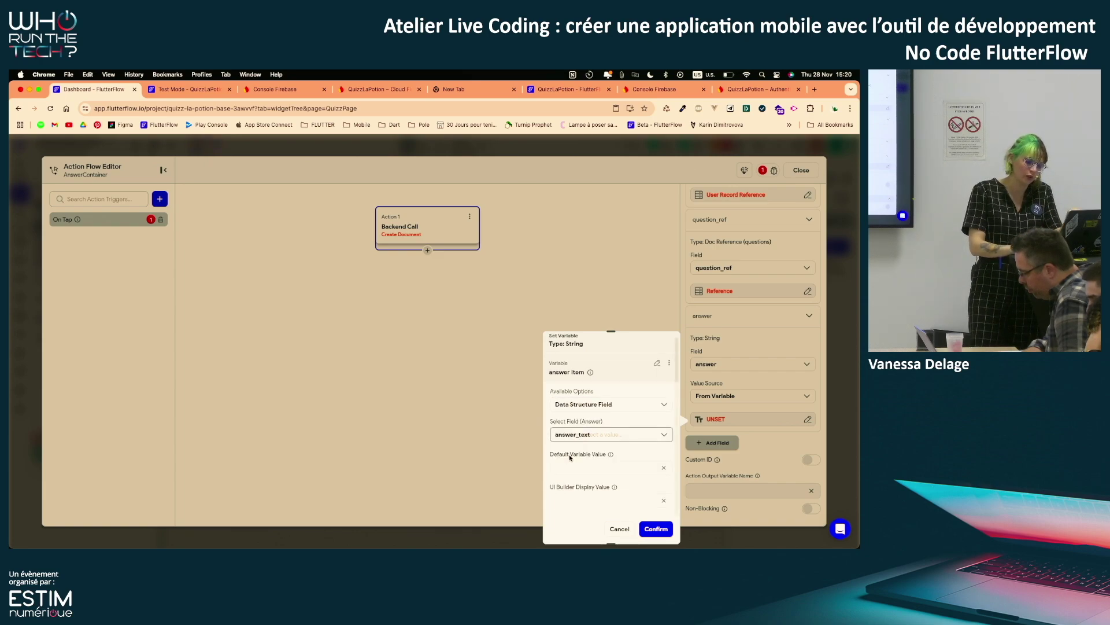
pyautogui.click(654, 529)
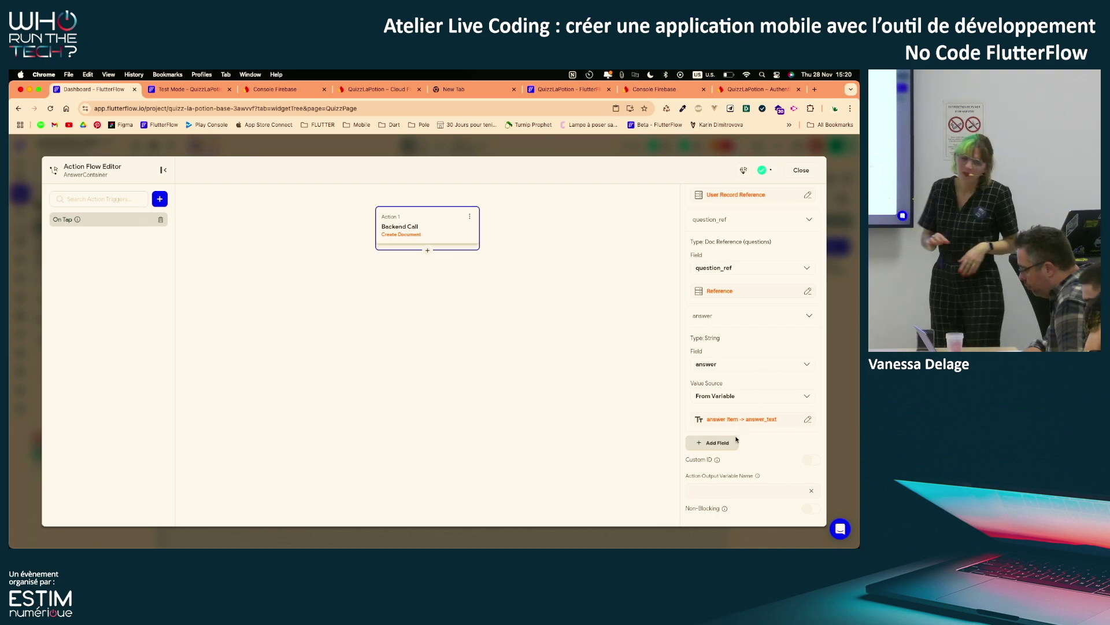
pyautogui.click(802, 171)
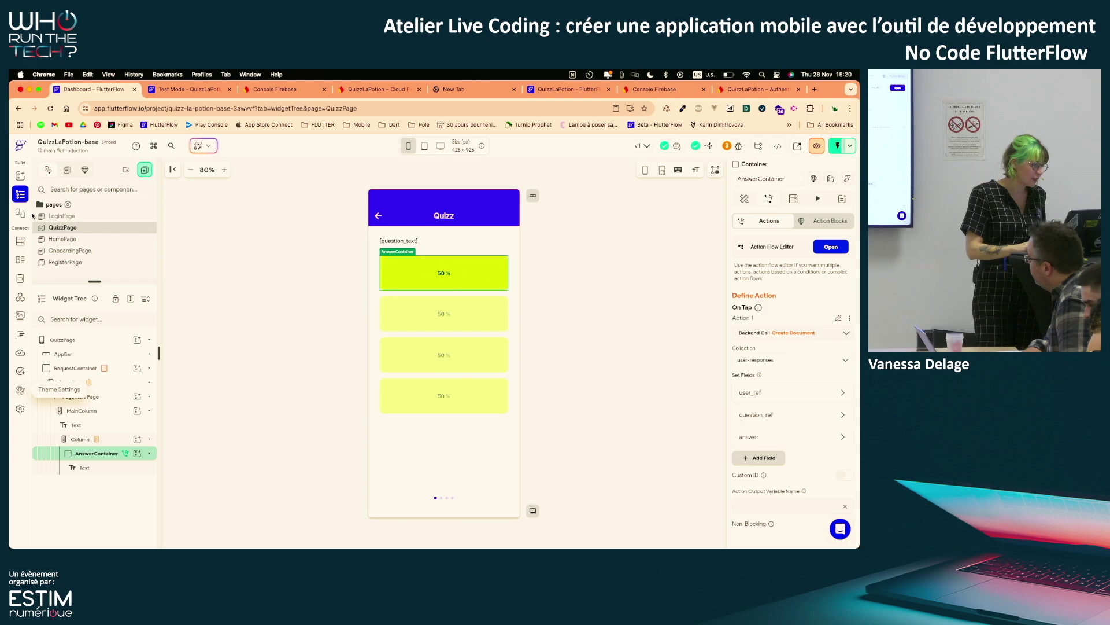
# Review the user-responses Create permission in Firestore rules, then return to the QuizzPage widget tree
pyautogui.click(20, 240)
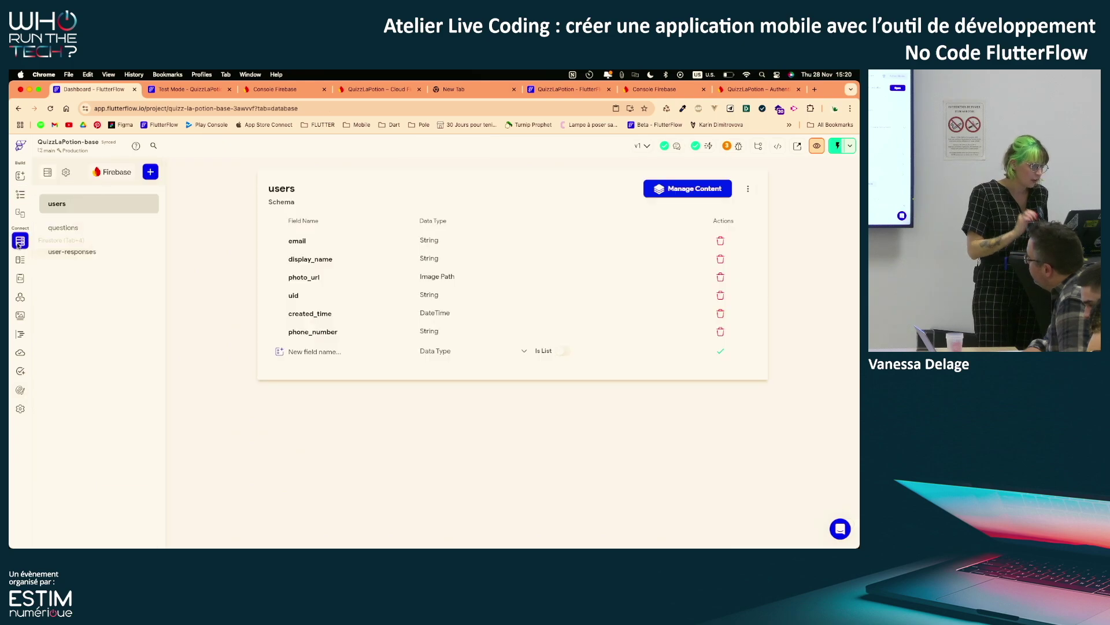
pyautogui.click(66, 172)
pyautogui.scroll(-5, 412, 437)
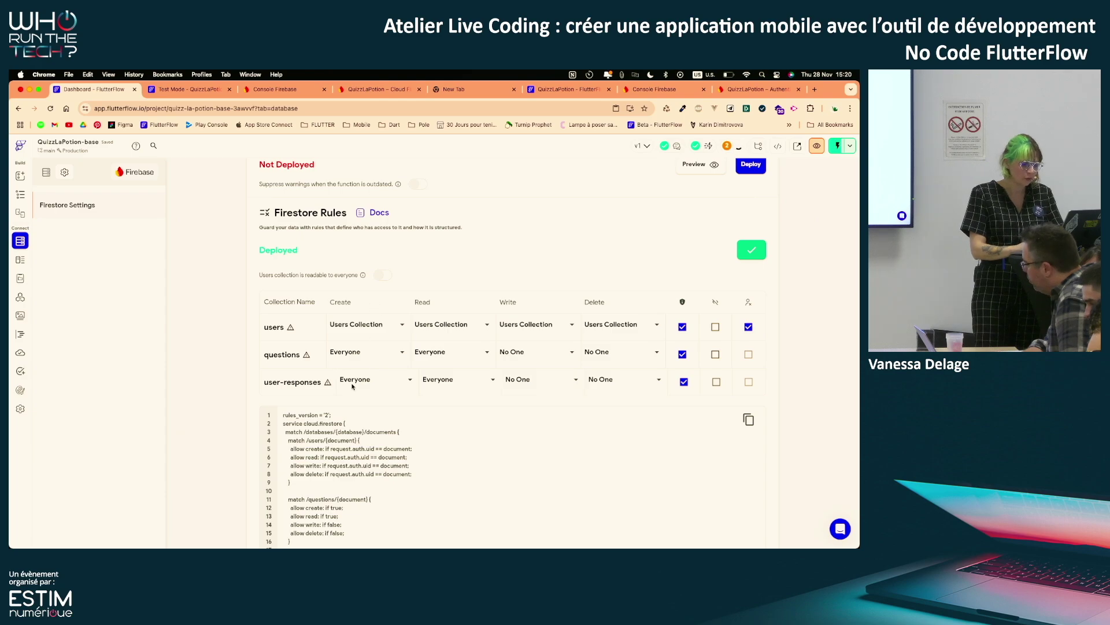
pyautogui.click(388, 381)
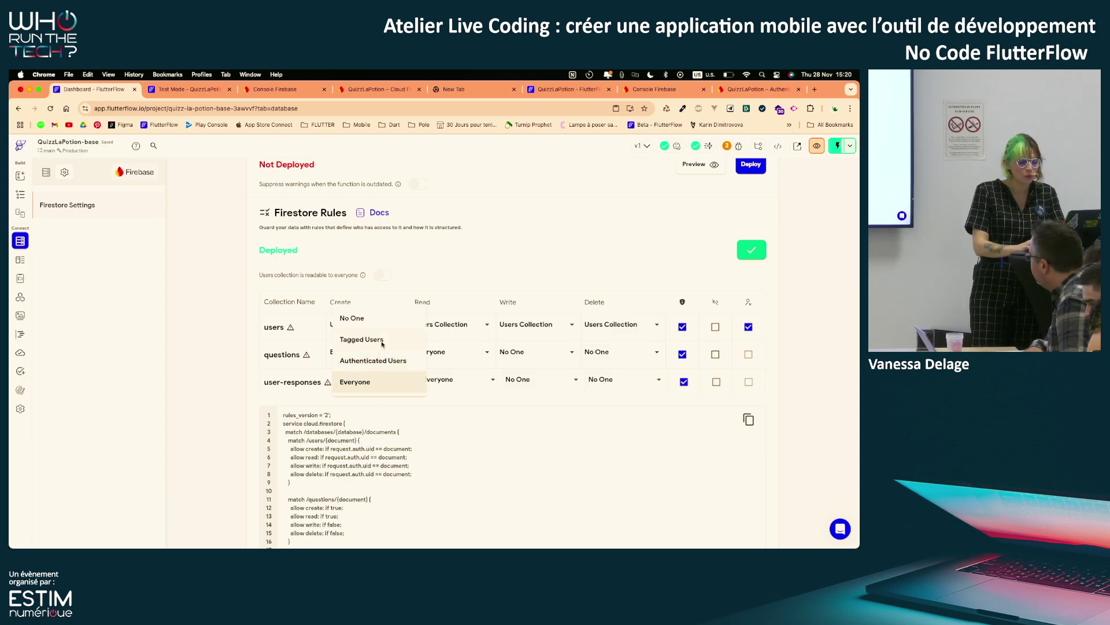
pyautogui.click(346, 386)
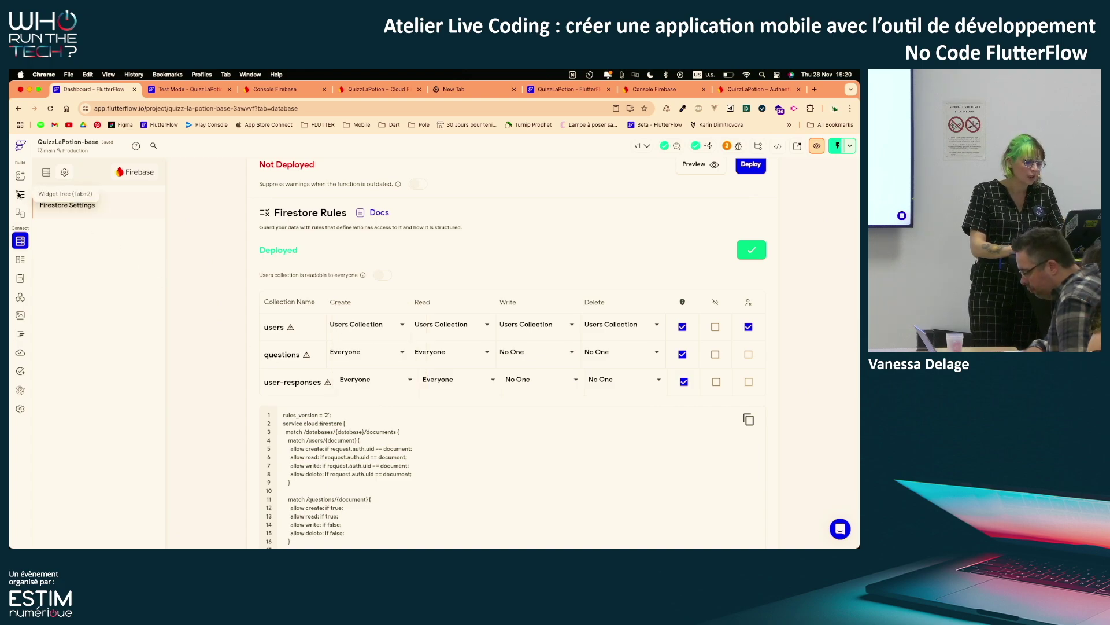
pyautogui.click(384, 380)
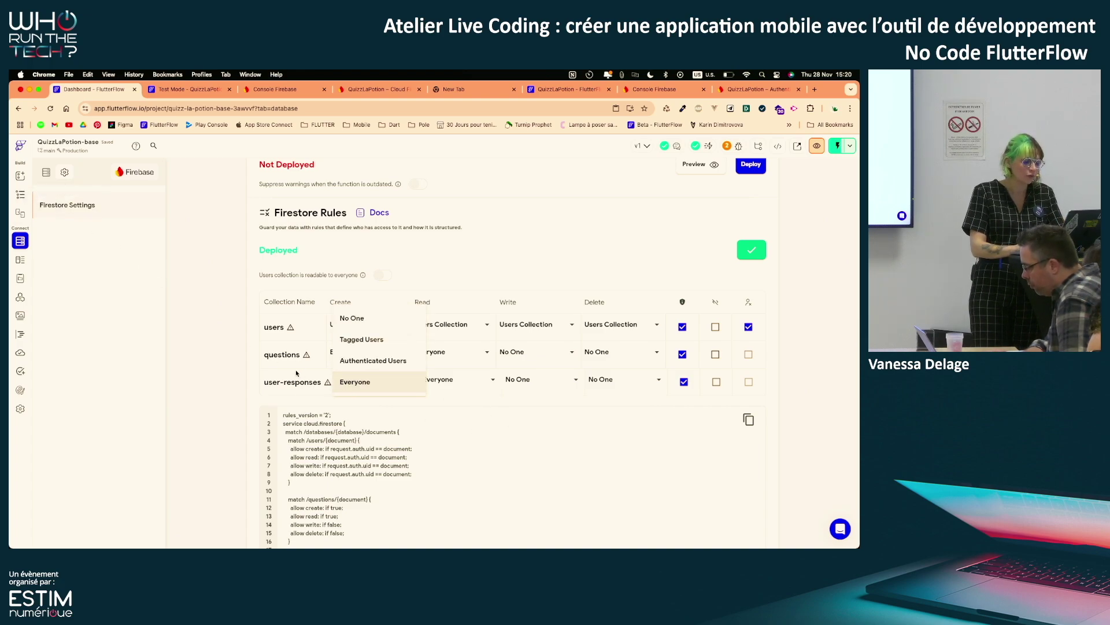
pyautogui.click(23, 195)
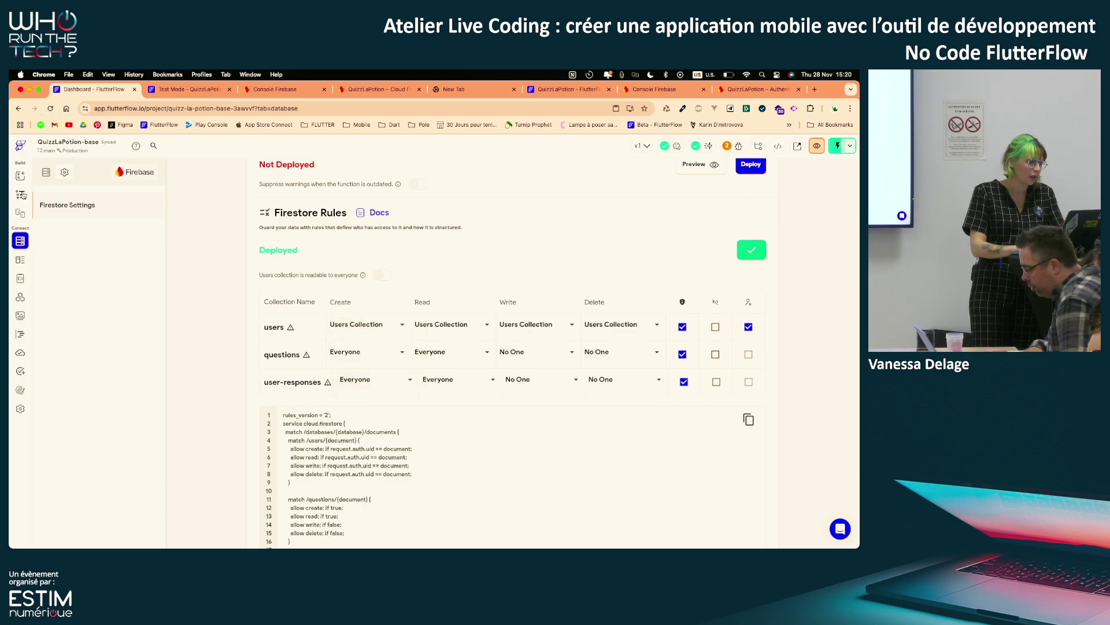
pyautogui.click(23, 196)
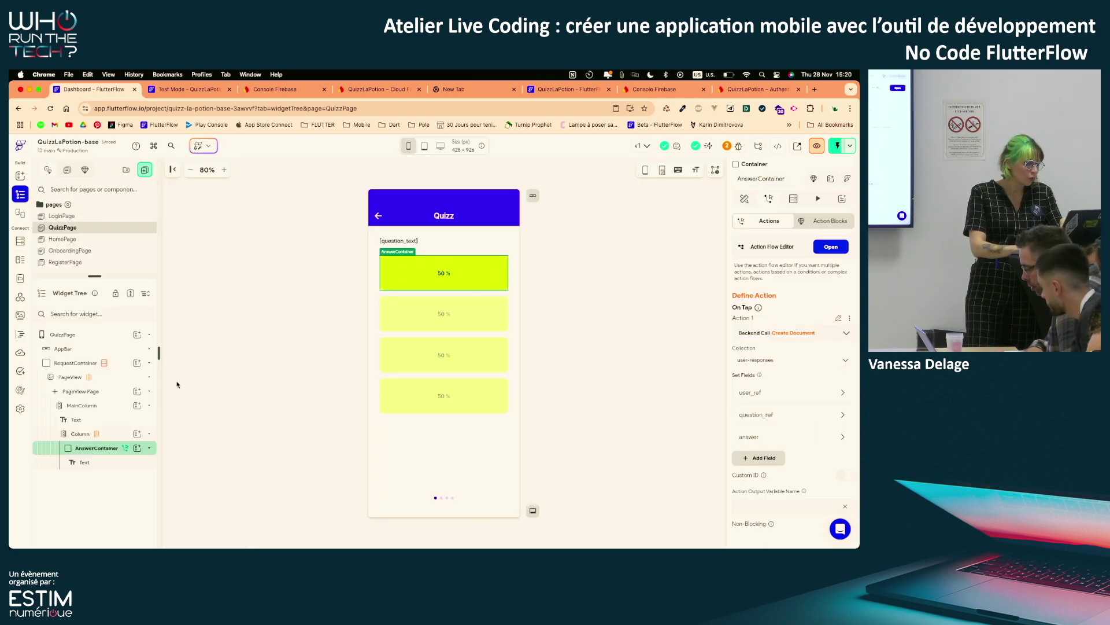
# Turn off Allow swipe scrolling on the quiz PageView
pyautogui.click(69, 376)
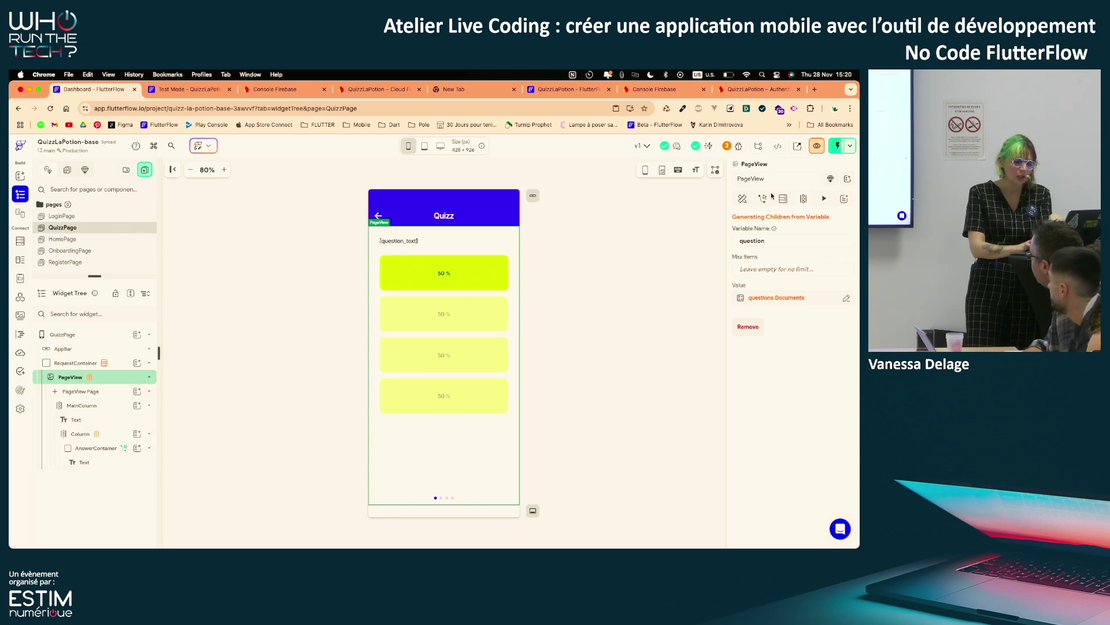
pyautogui.click(742, 199)
pyautogui.scroll(-3, 793, 395)
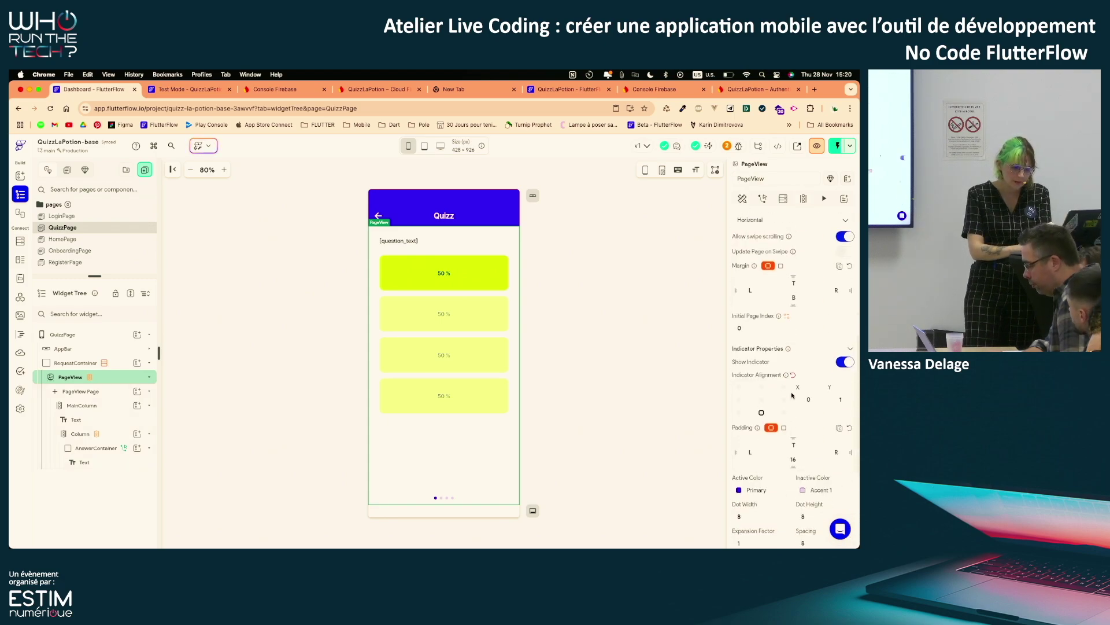
pyautogui.scroll(-2, 792, 395)
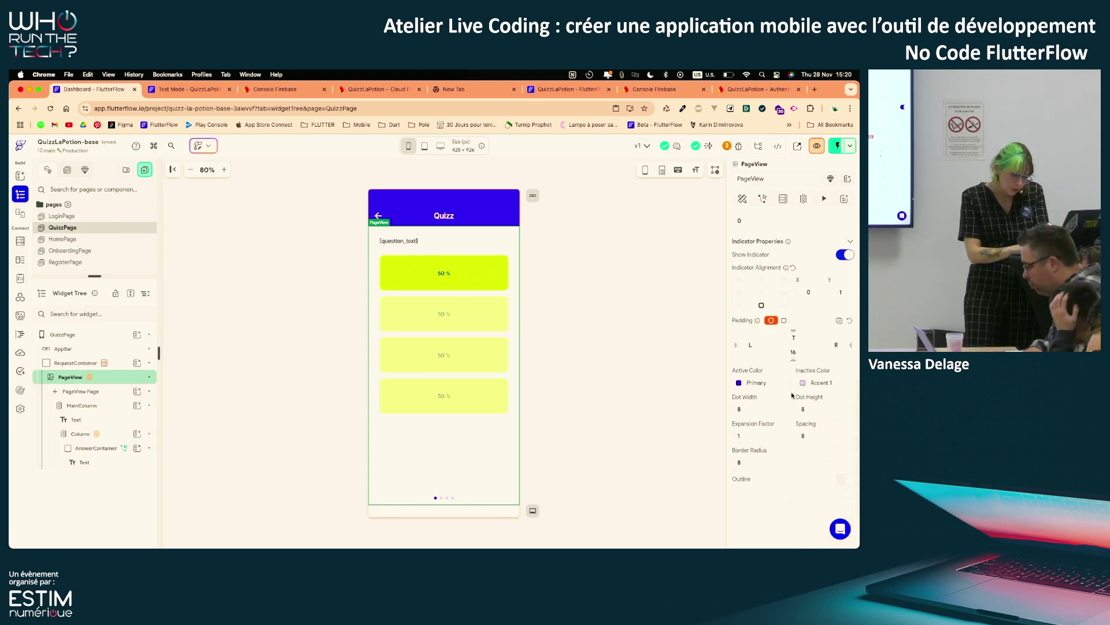
pyautogui.scroll(5, 792, 395)
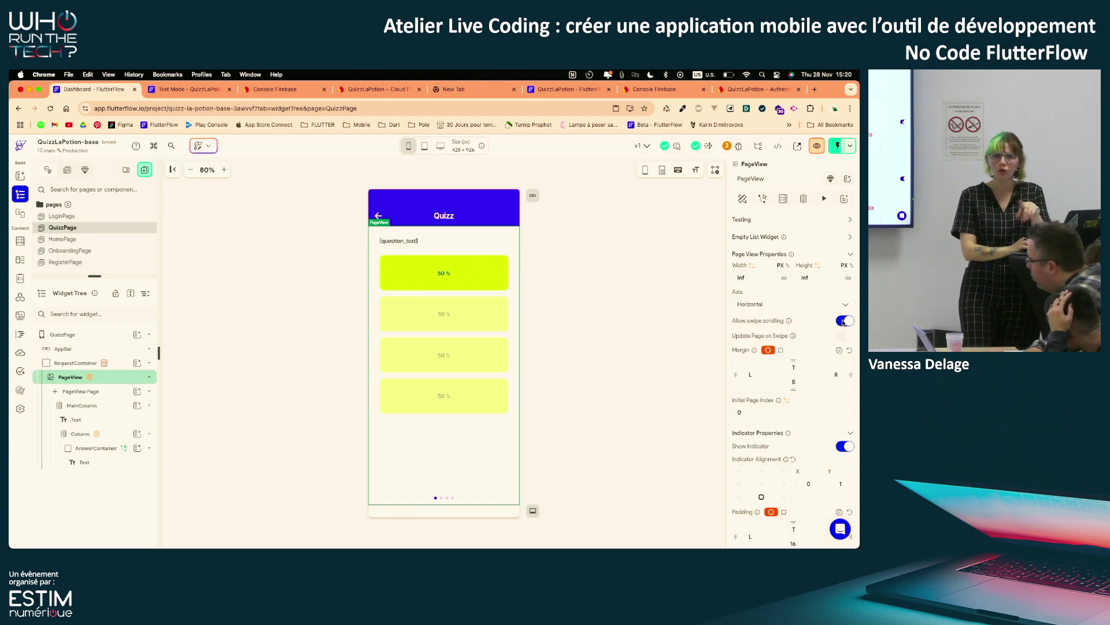
pyautogui.click(843, 321)
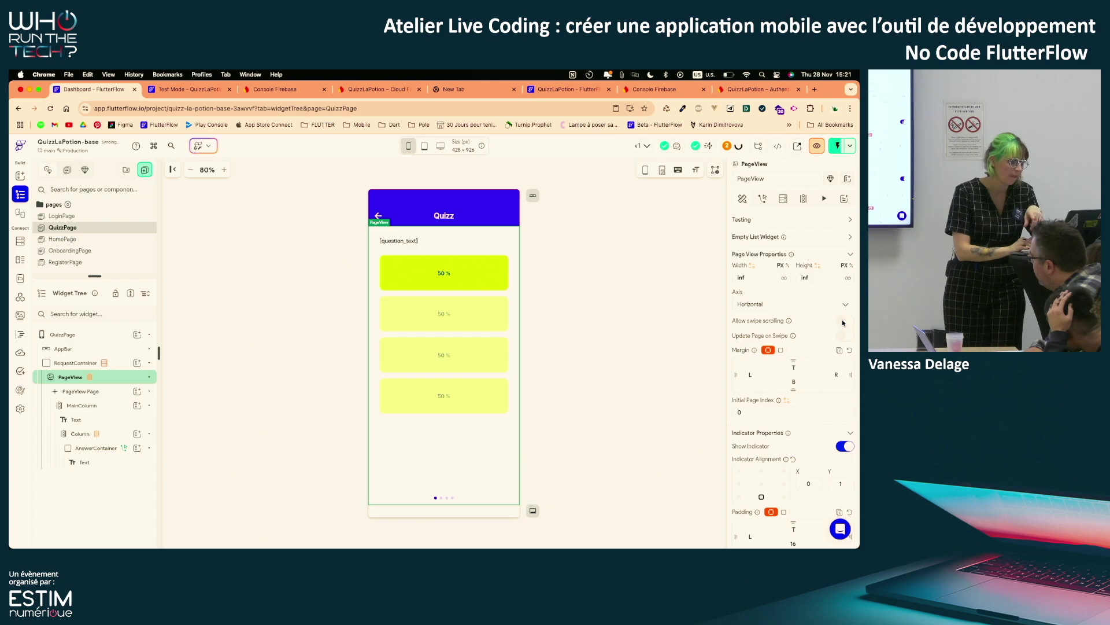
# Reselect the first AnswerContainer and show its Actions tab
pyautogui.click(421, 288)
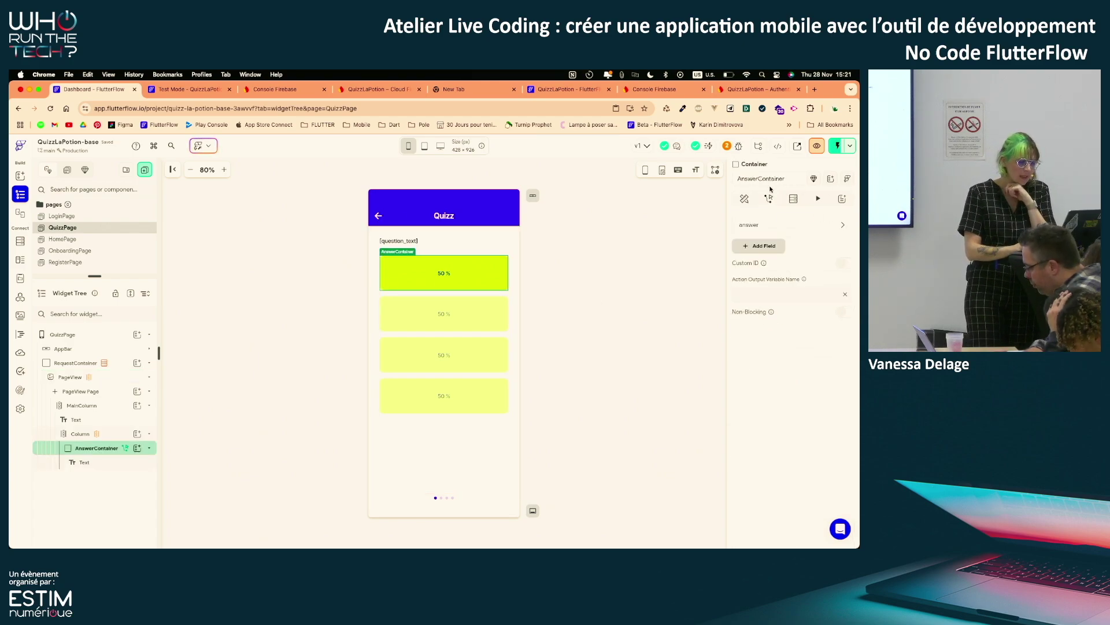
pyautogui.click(770, 198)
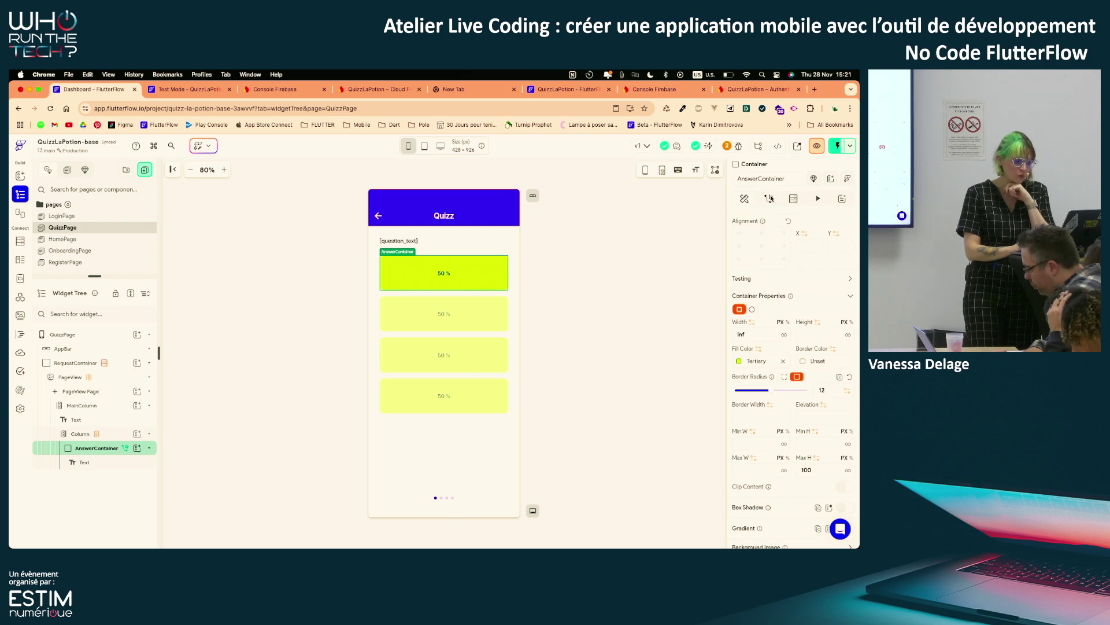
pyautogui.click(769, 198)
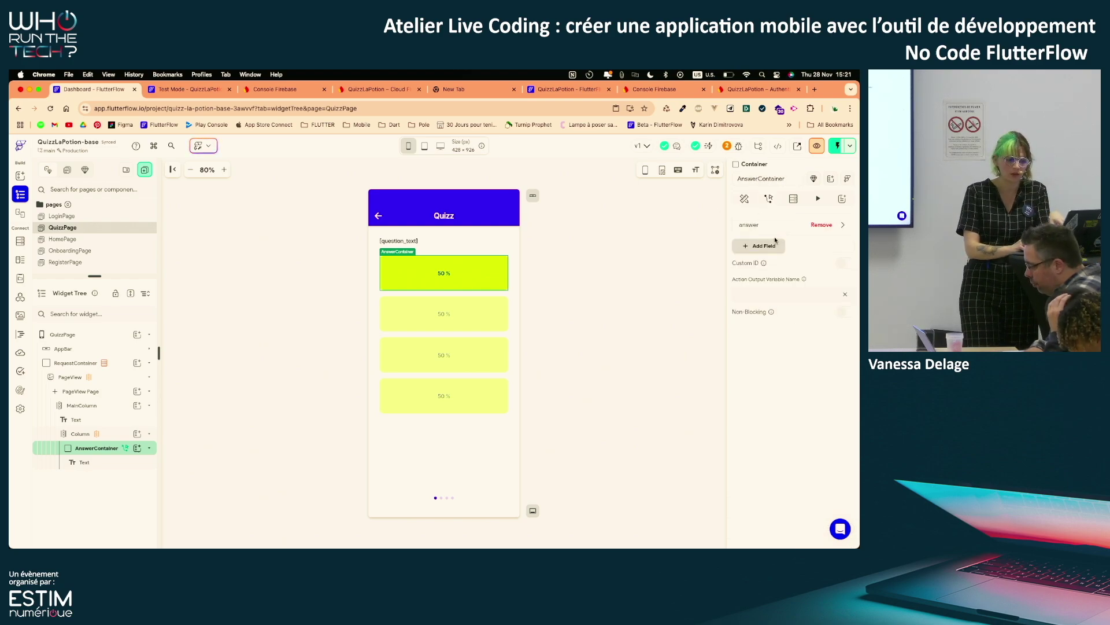
pyautogui.scroll(5, 775, 240)
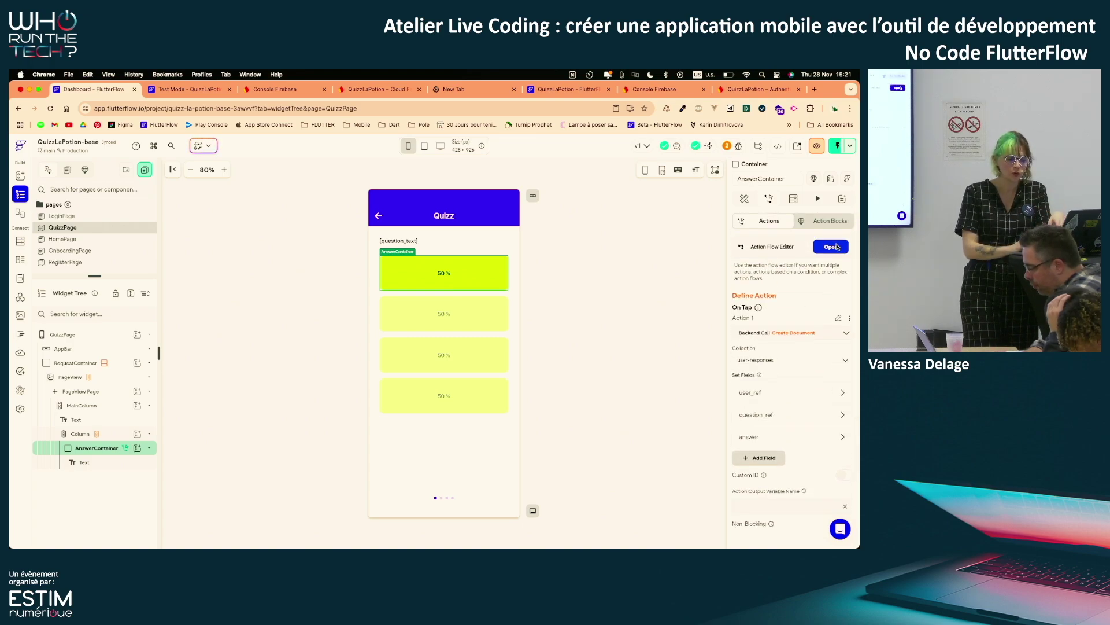
# Open the AnswerContainer's Action Flow Editor and add a step below the Backend Call
pyautogui.click(833, 247)
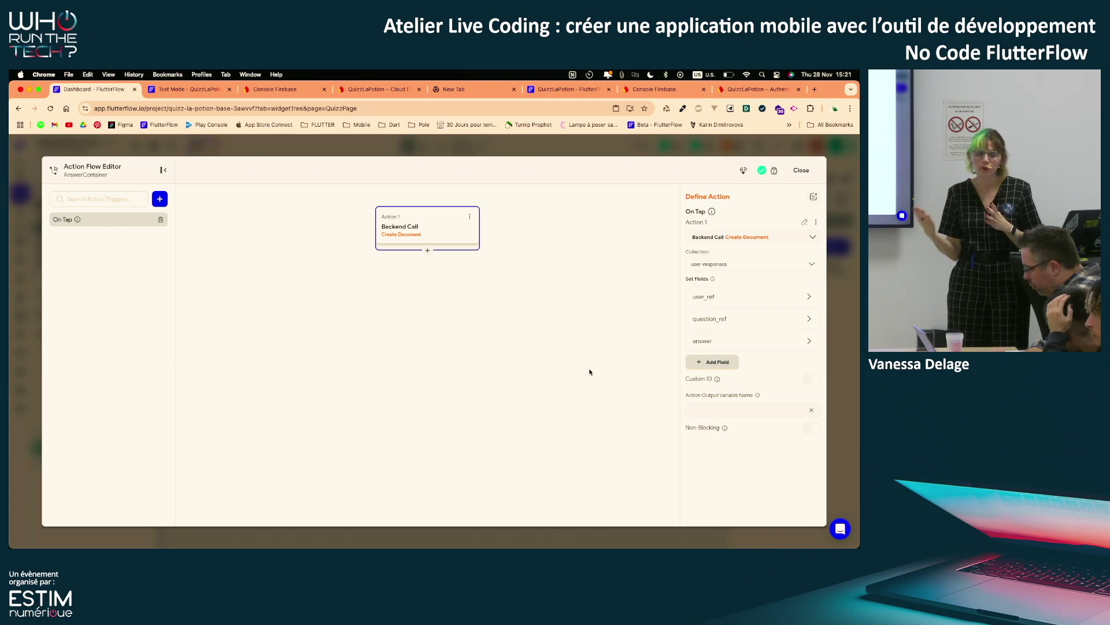
pyautogui.click(427, 251)
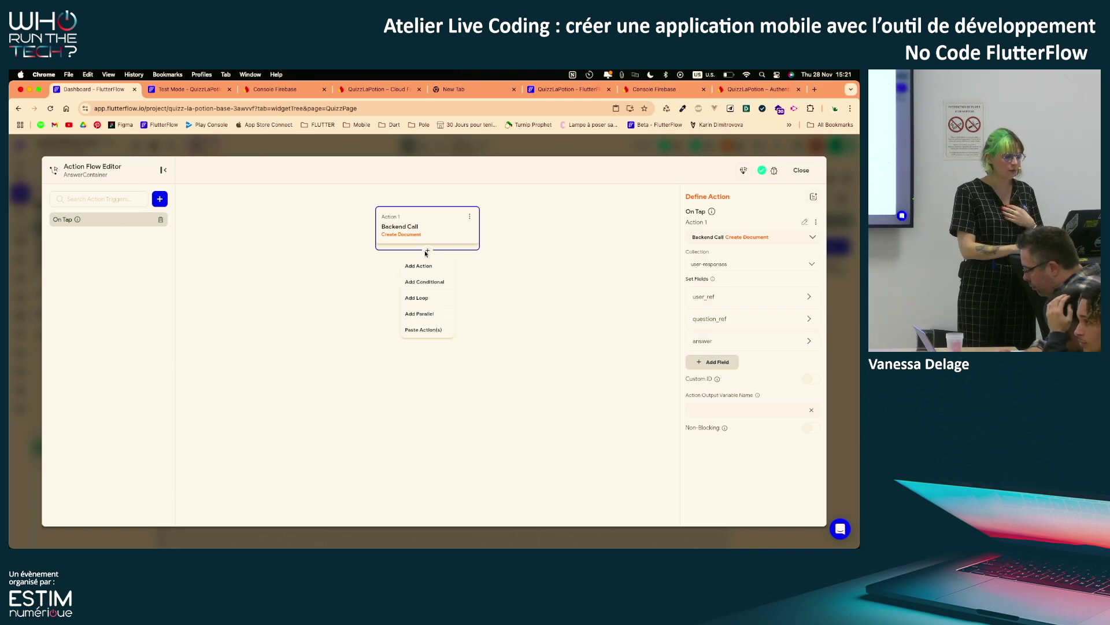
# Add Control Page View from Widget/UI Interactions as Action 2 after the Backend Call
pyautogui.click(422, 266)
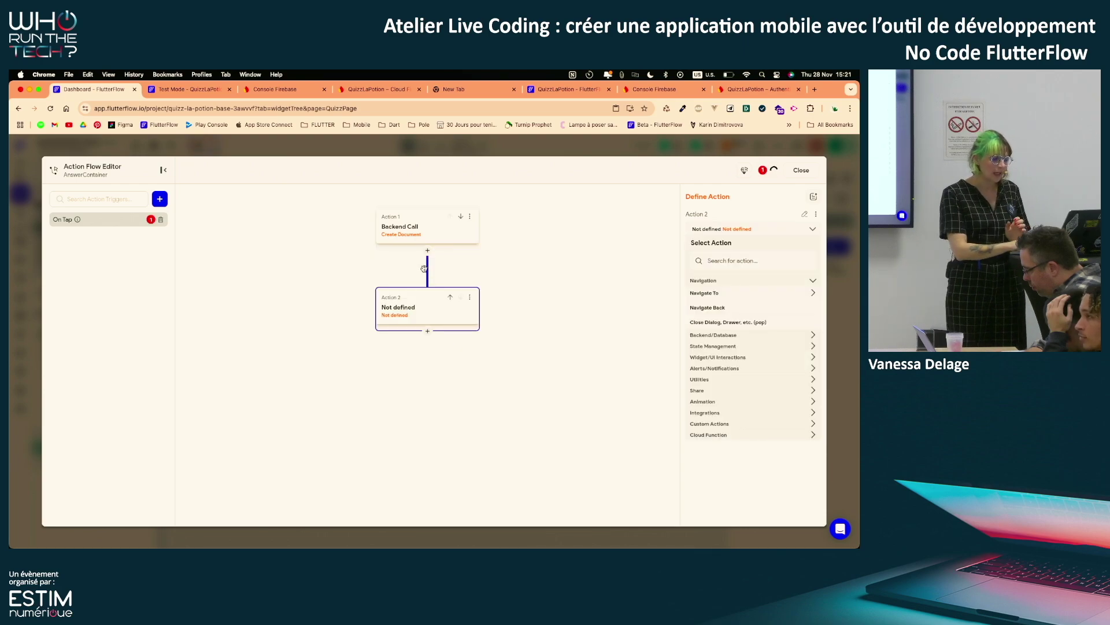
pyautogui.click(756, 346)
pyautogui.click(749, 429)
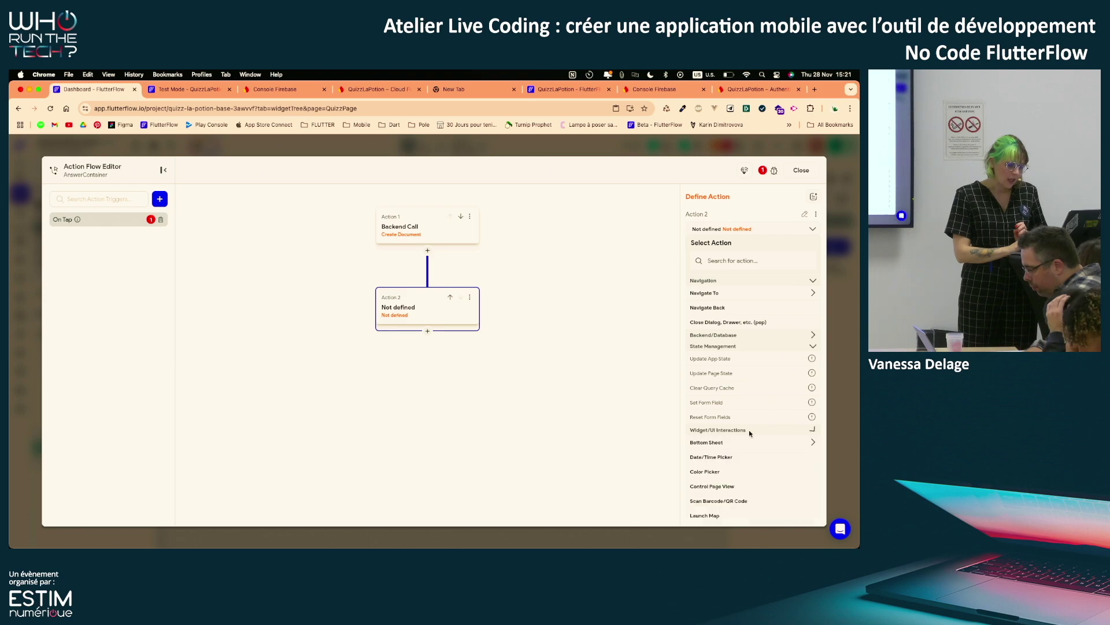
pyautogui.scroll(-4, 749, 429)
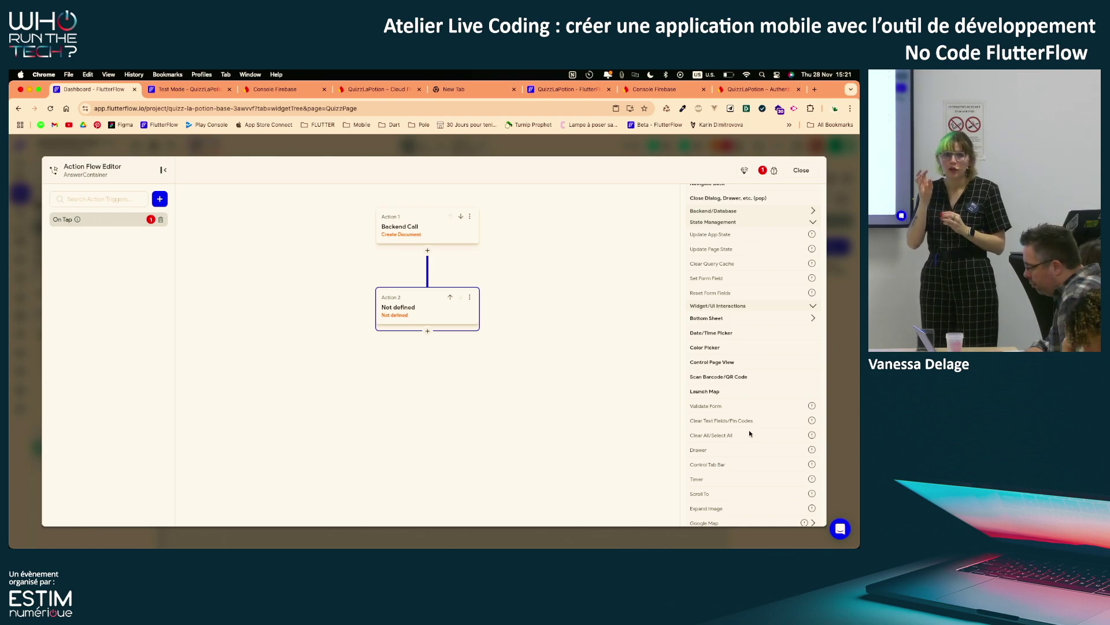
pyautogui.scroll(3, 704, 328)
pyautogui.click(717, 261)
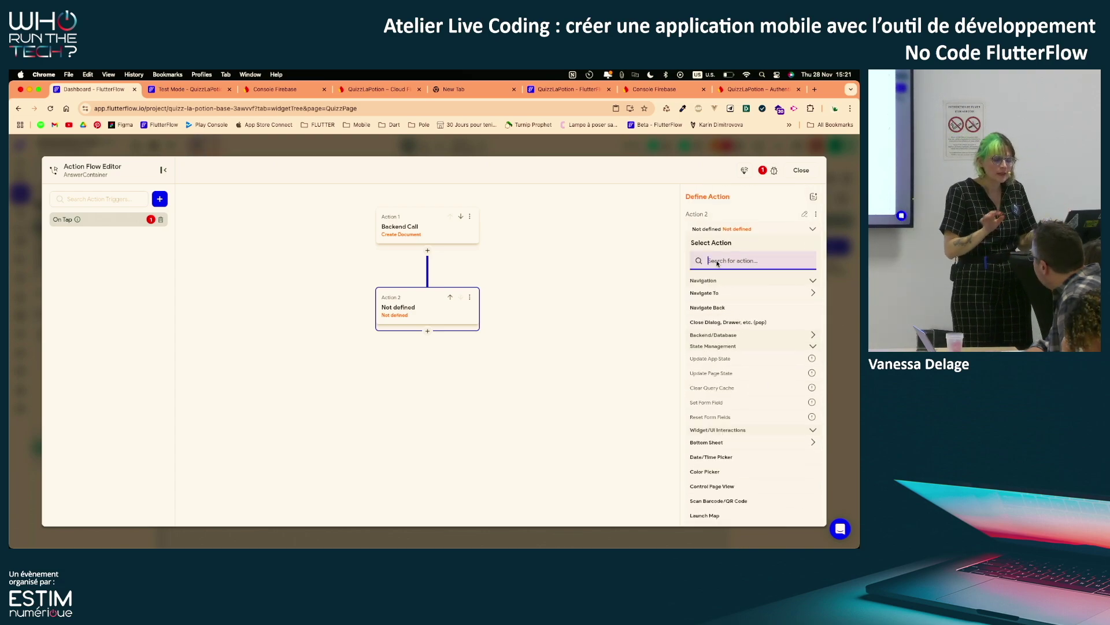
pyautogui.write('cont')
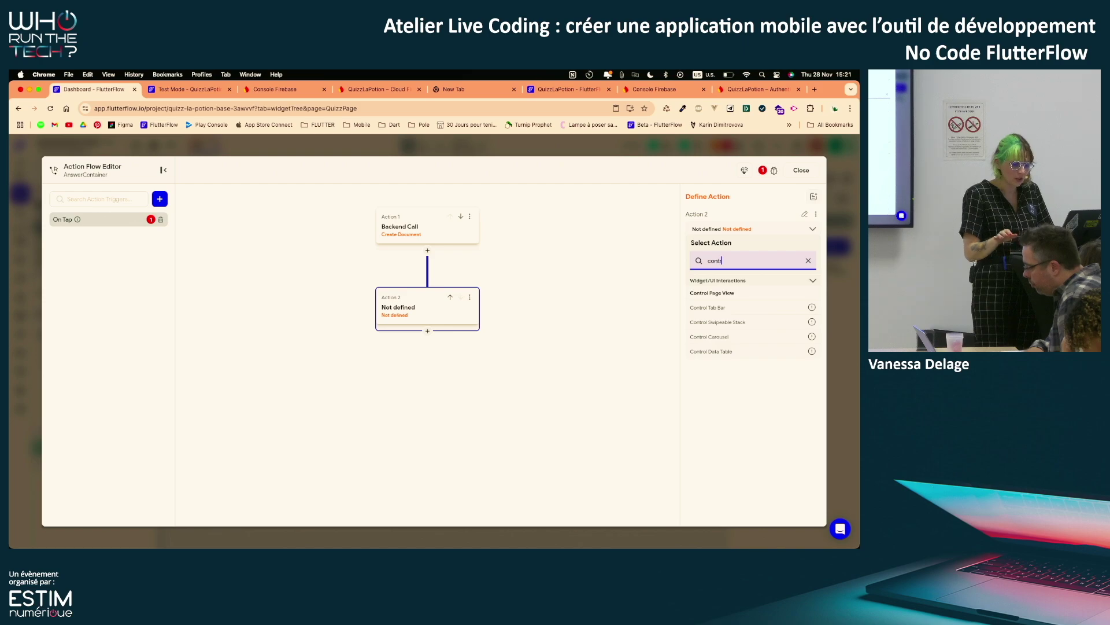
pyautogui.write('r')
pyautogui.press('BackSpace')
pyautogui.press('BackSpace')
pyautogui.press('BackSpace')
pyautogui.press('BackSpace')
pyautogui.press('BackSpace')
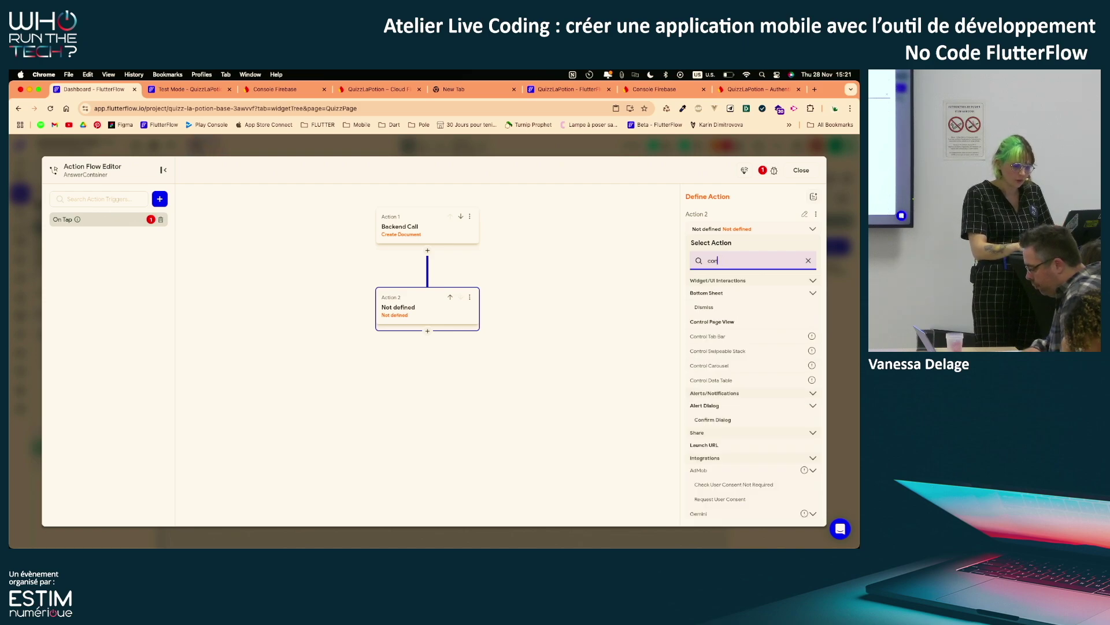
pyautogui.write('page')
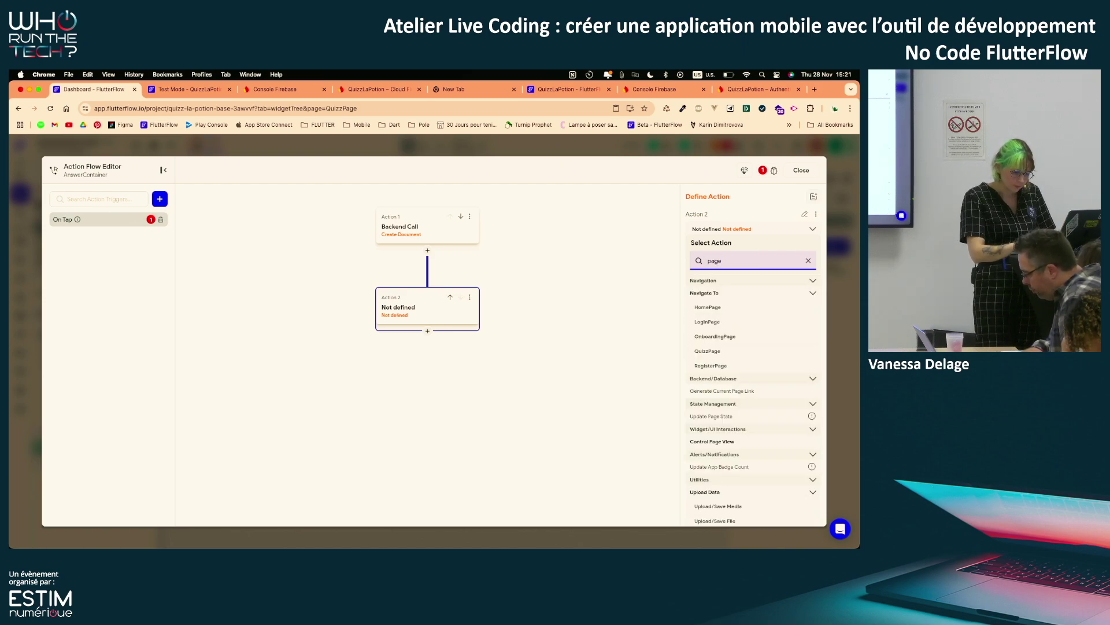
pyautogui.click(808, 261)
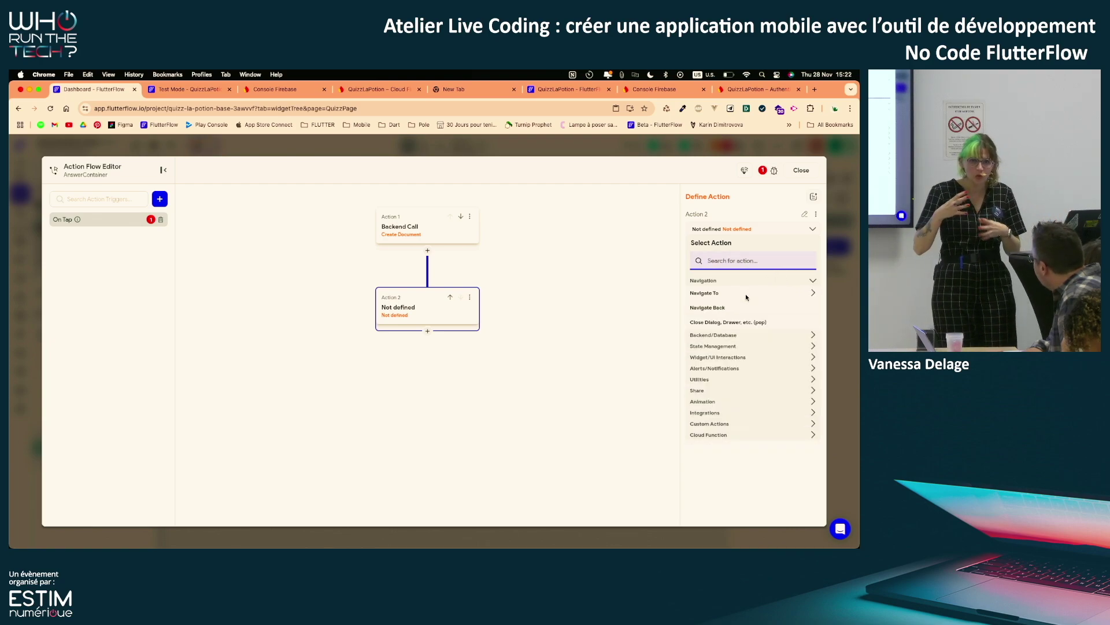
pyautogui.click(706, 358)
pyautogui.scroll(-1, 714, 408)
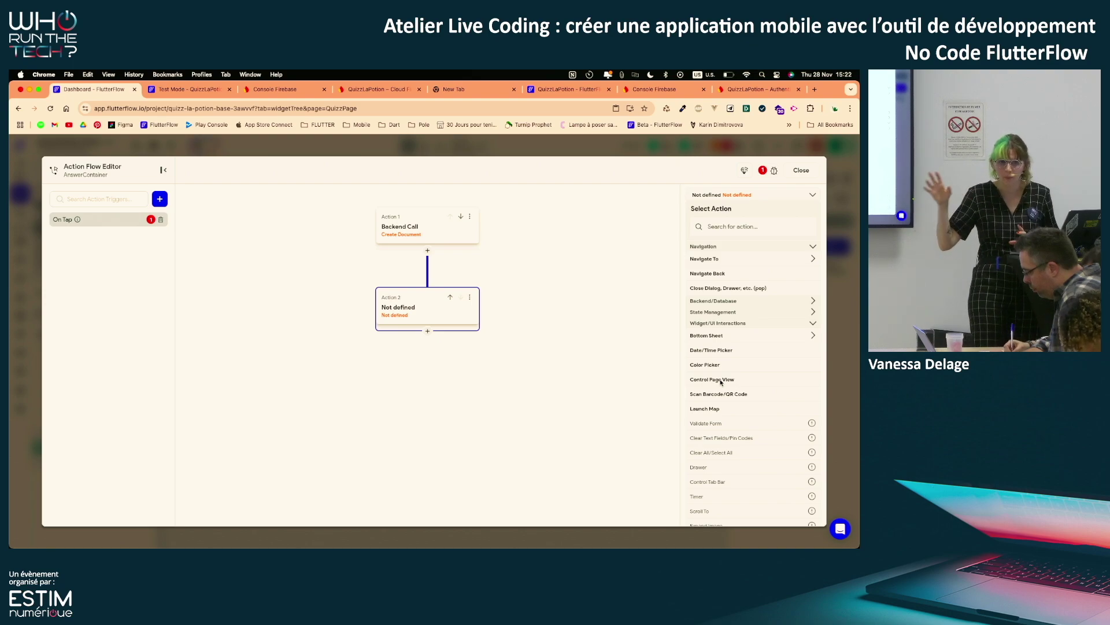
pyautogui.click(722, 382)
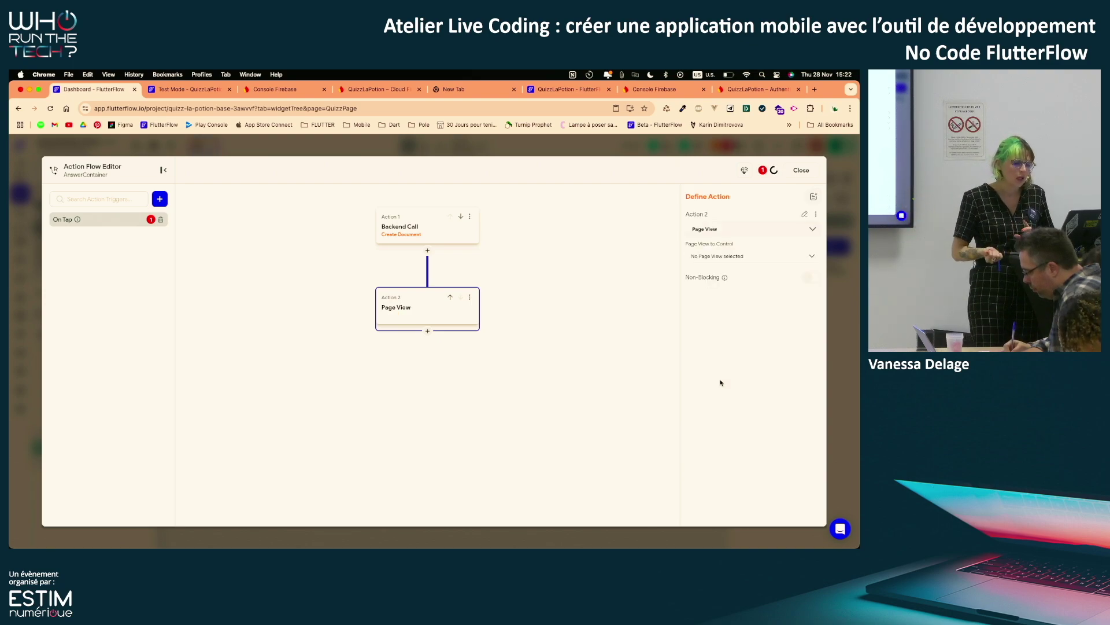
# Point the Control Page View action at PageView with action type Next
pyautogui.click(750, 261)
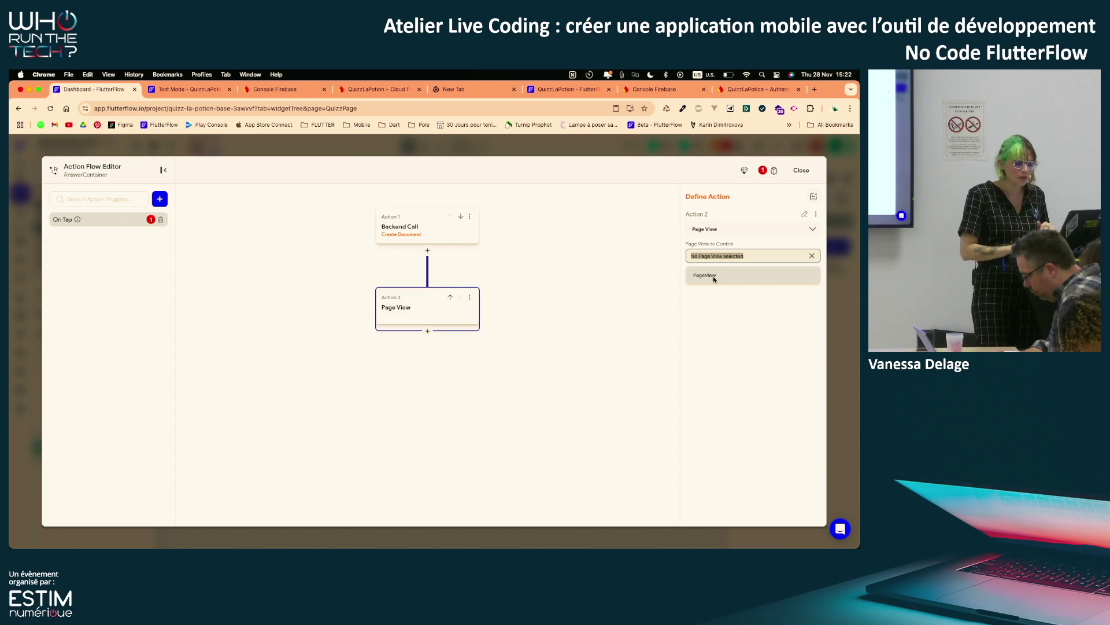
pyautogui.click(713, 276)
pyautogui.click(708, 283)
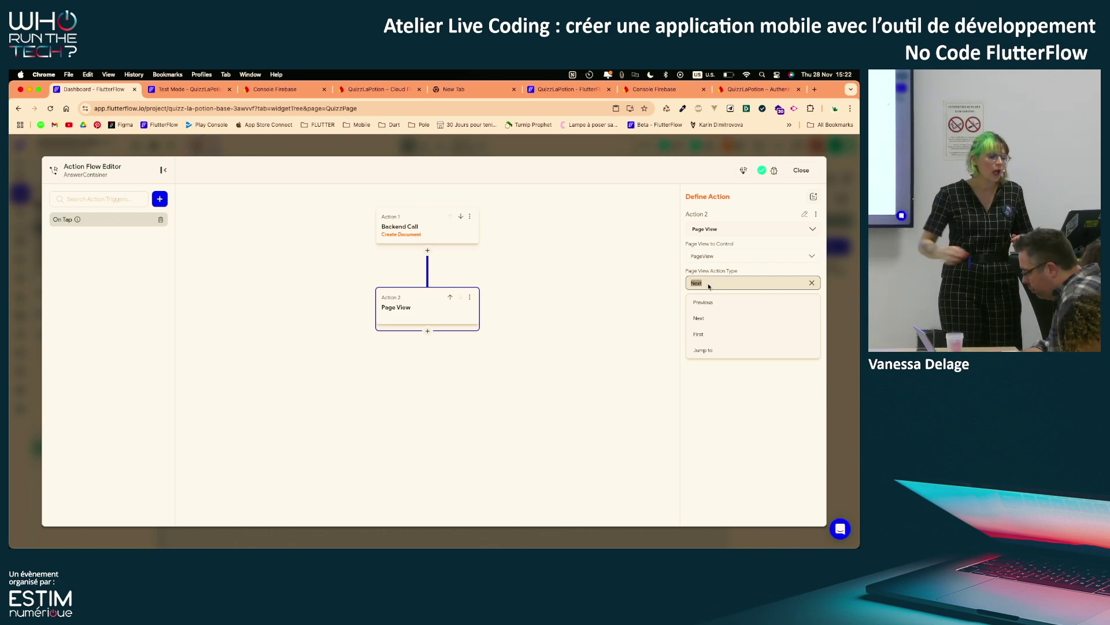
pyautogui.click(718, 322)
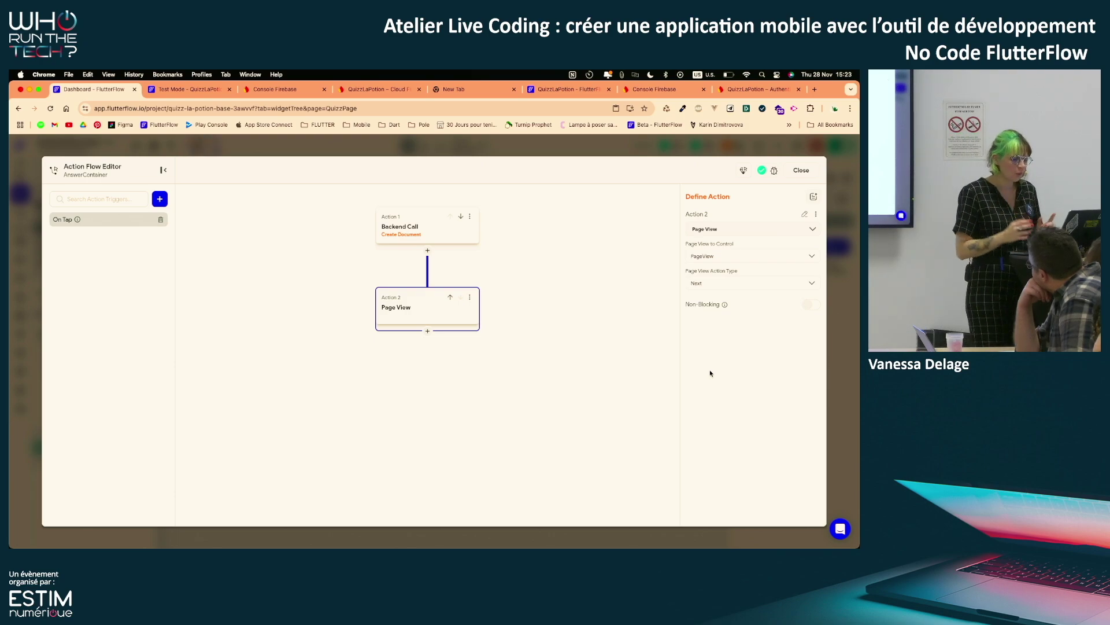
# Instant-reload the test app, open Quizz, and tap an answer to confirm it advances
pyautogui.click(806, 172)
pyautogui.click(191, 88)
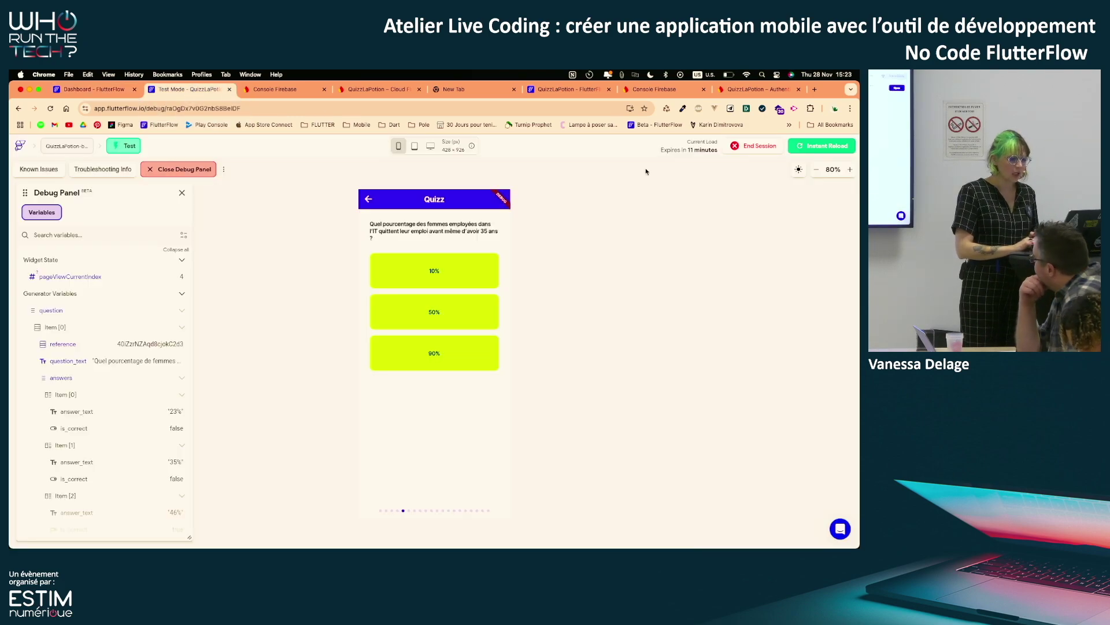
pyautogui.click(819, 143)
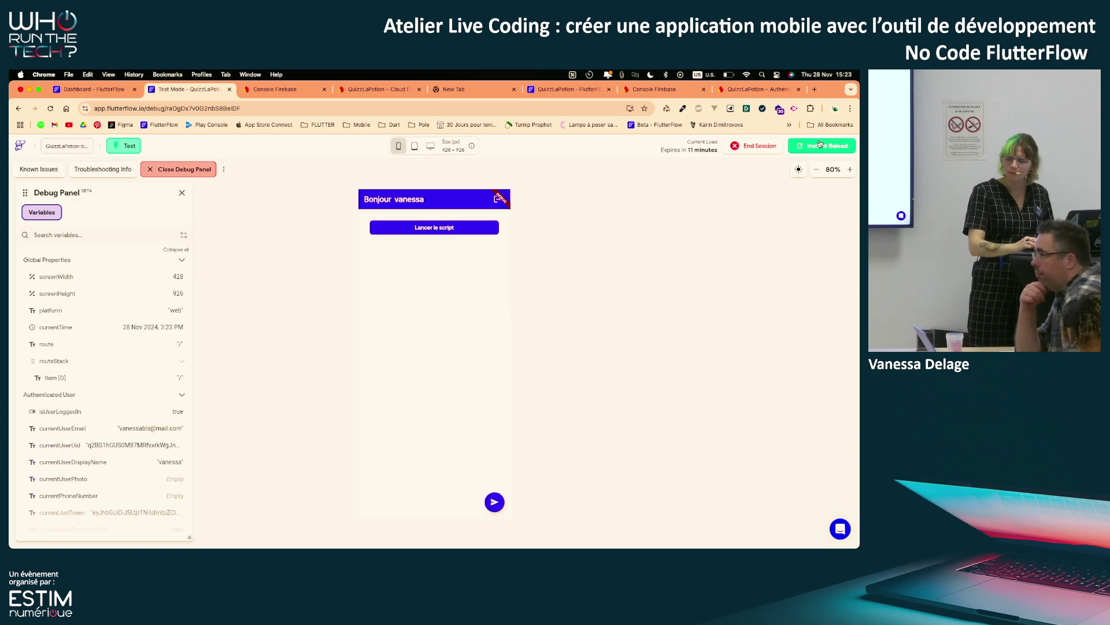
pyautogui.click(496, 502)
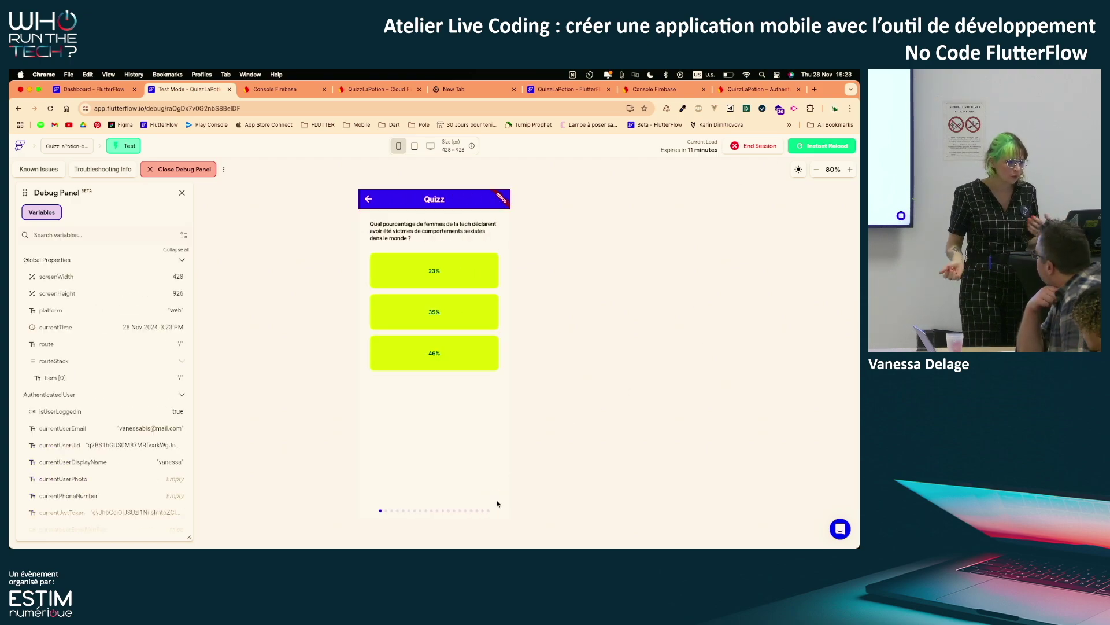
pyautogui.click(472, 273)
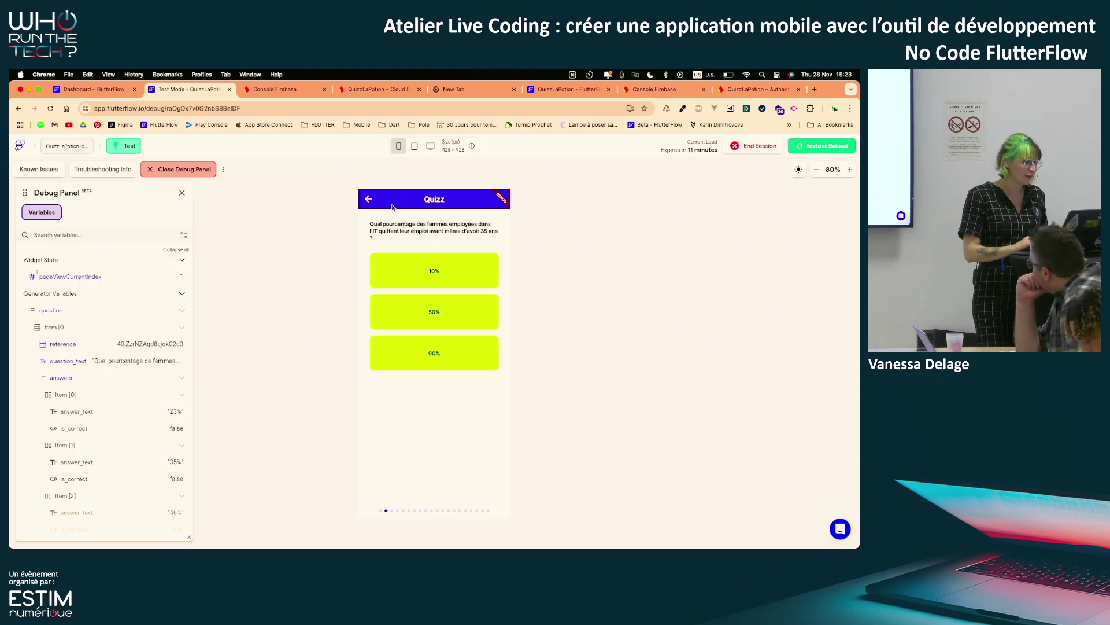
pyautogui.click(374, 90)
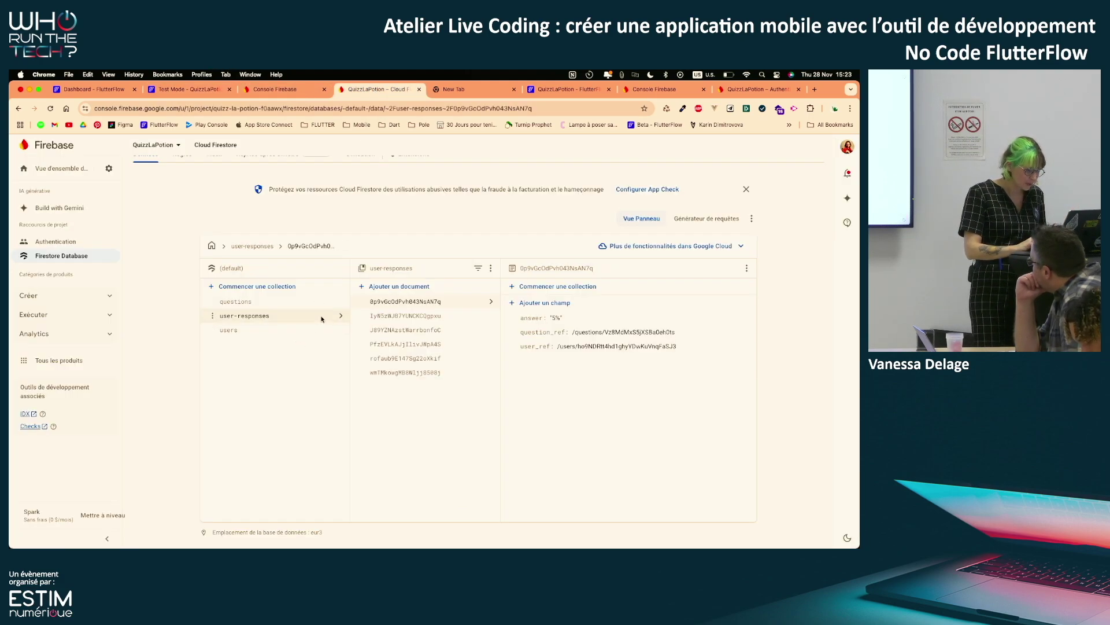
# Delete the user-responses collection in Firestore, typing its name to confirm
pyautogui.click(322, 319)
pyautogui.click(491, 267)
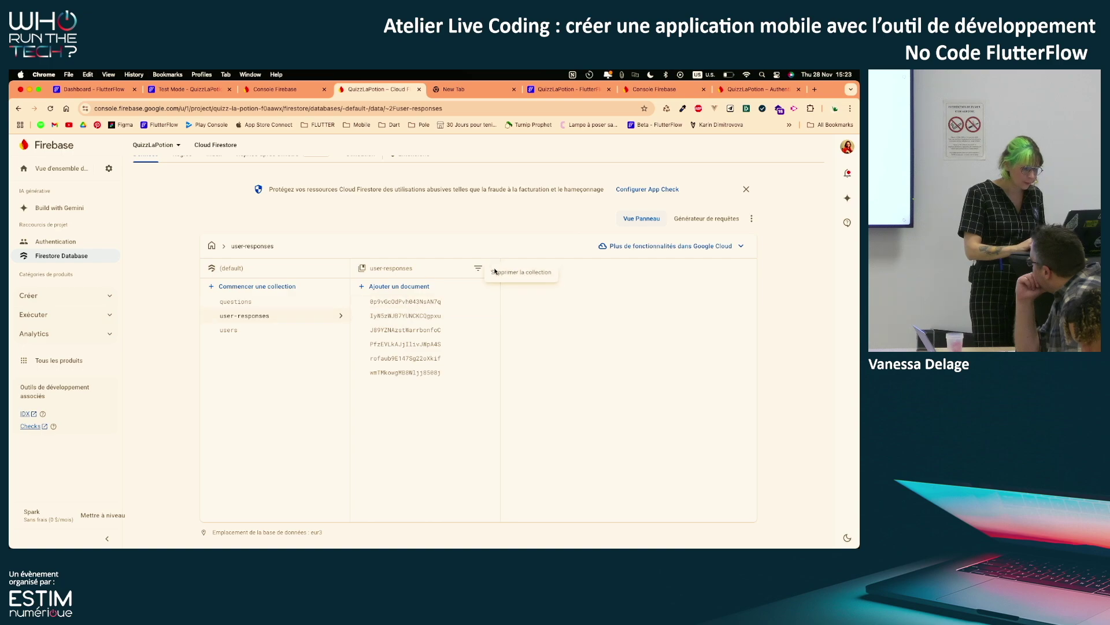
pyautogui.click(521, 273)
pyautogui.write('use')
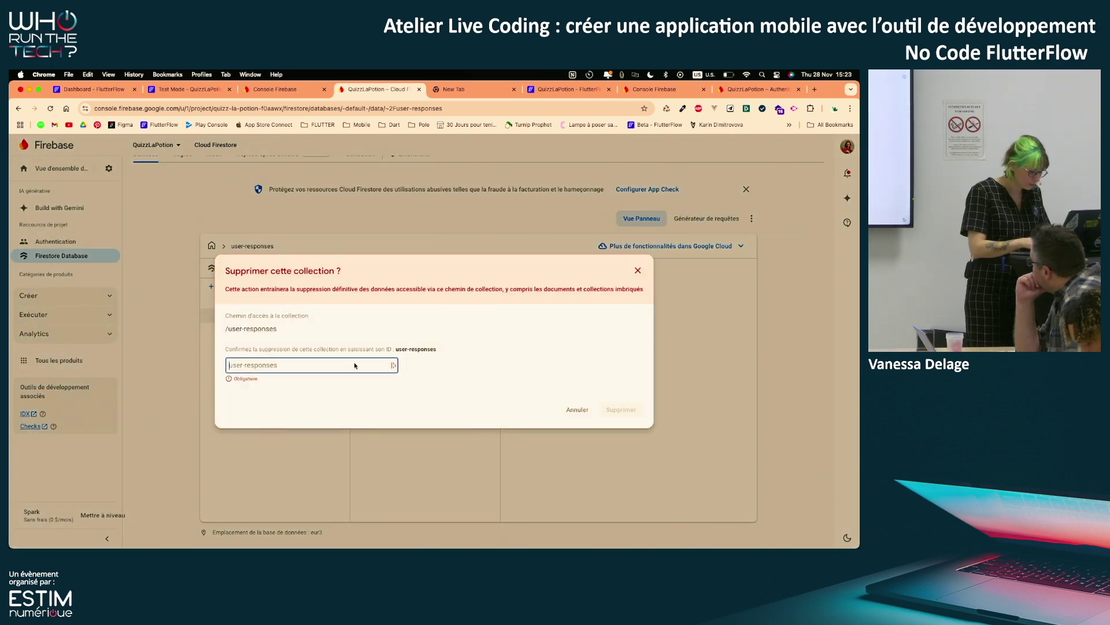
pyautogui.write('r-respo')
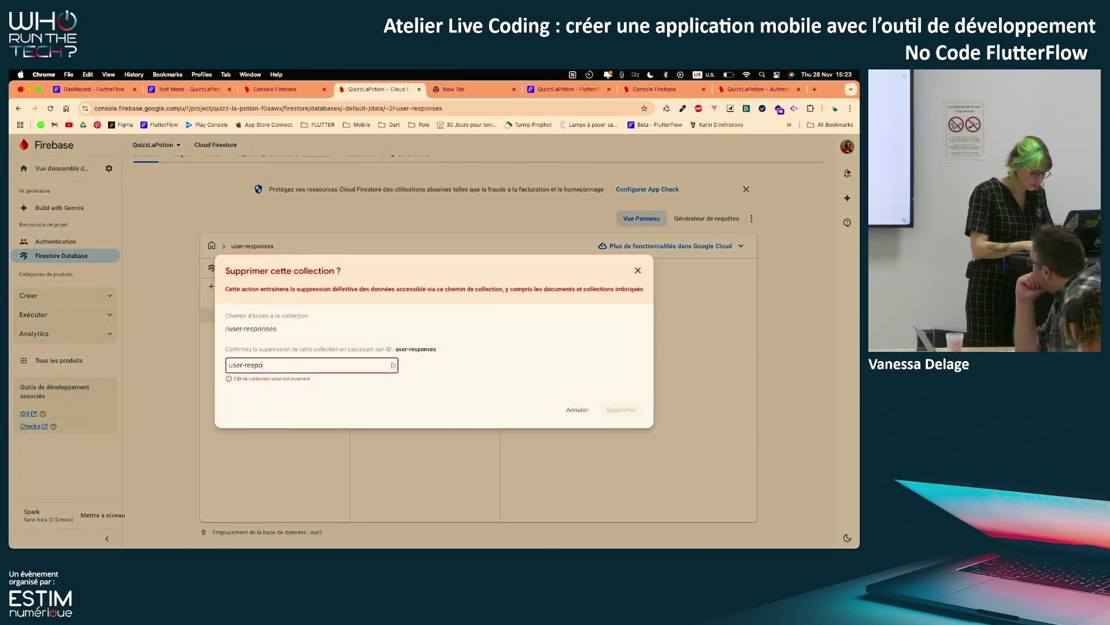
pyautogui.write('nses')
pyautogui.click(622, 409)
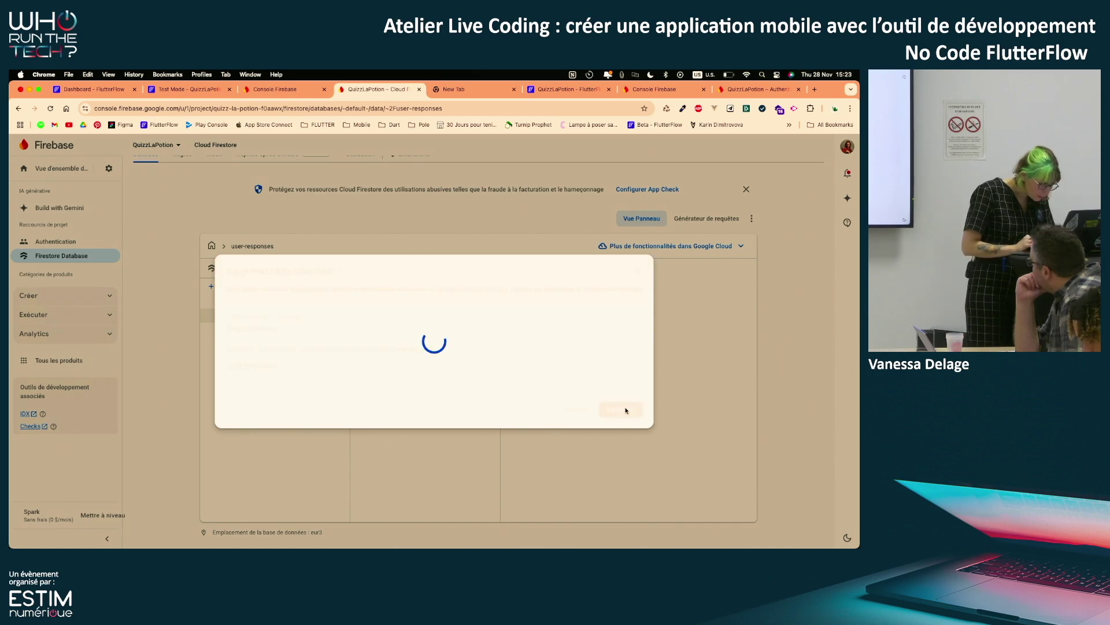
# Answer three quiz questions in the test app, starting with 10%
pyautogui.click(188, 89)
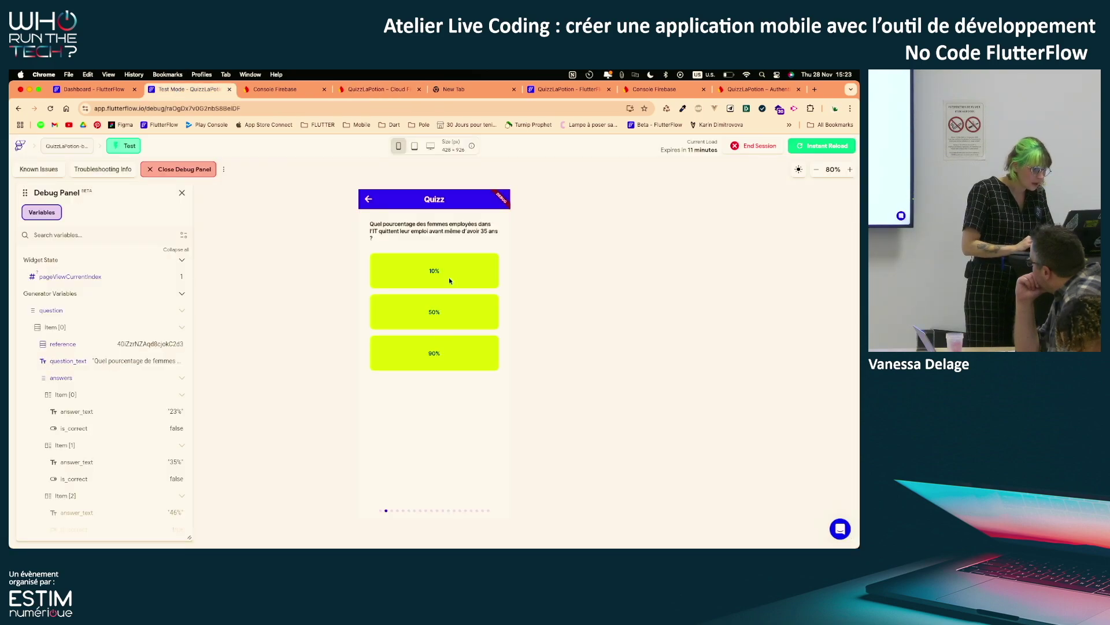
pyautogui.click(447, 272)
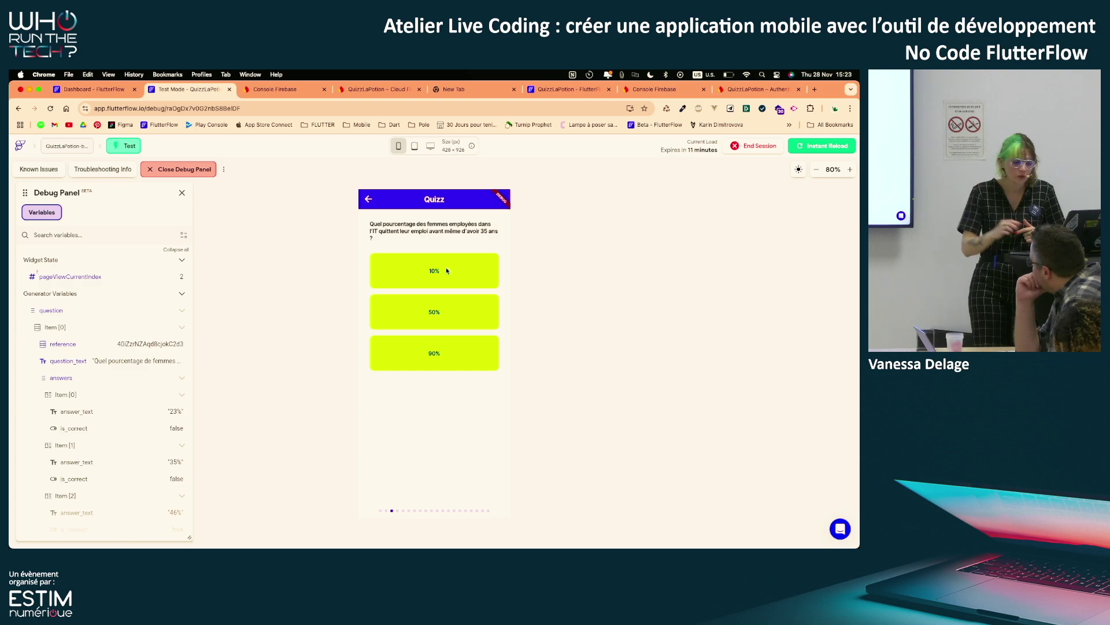
pyautogui.click(447, 271)
pyautogui.click(447, 271)
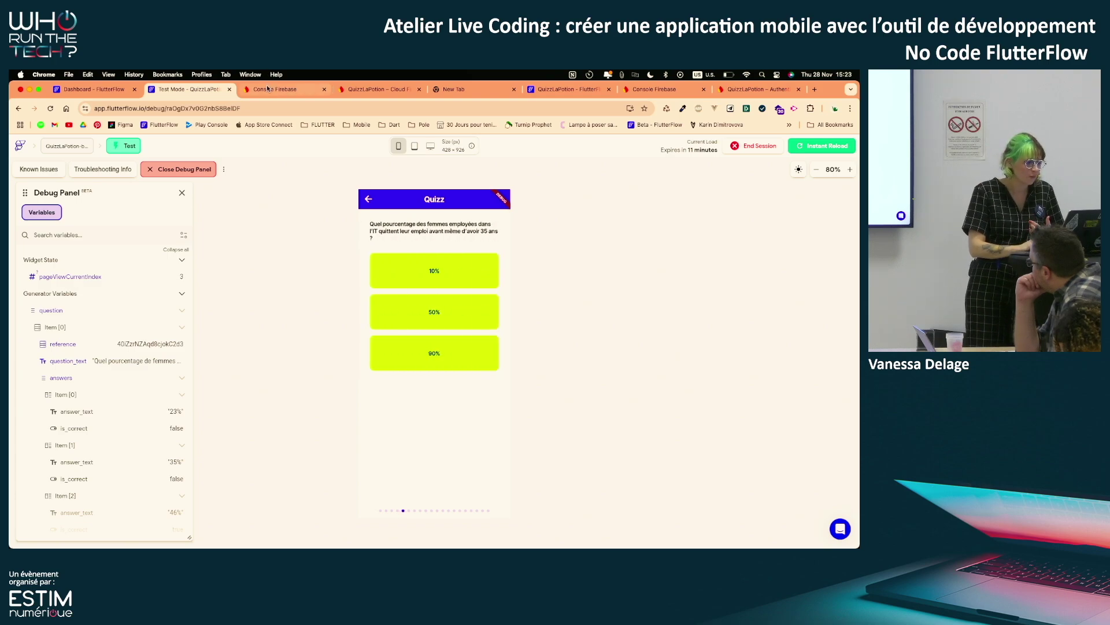
# Reload Cloud Firestore and open the new user-responses collection to check the saved documents
pyautogui.click(276, 95)
pyautogui.click(390, 91)
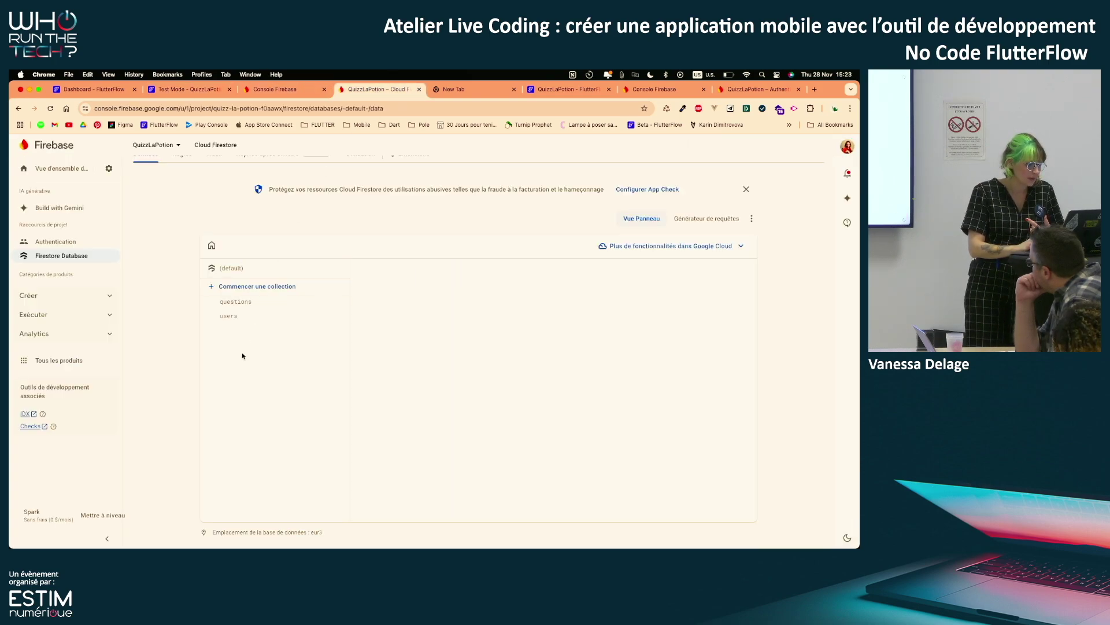
pyautogui.click(51, 109)
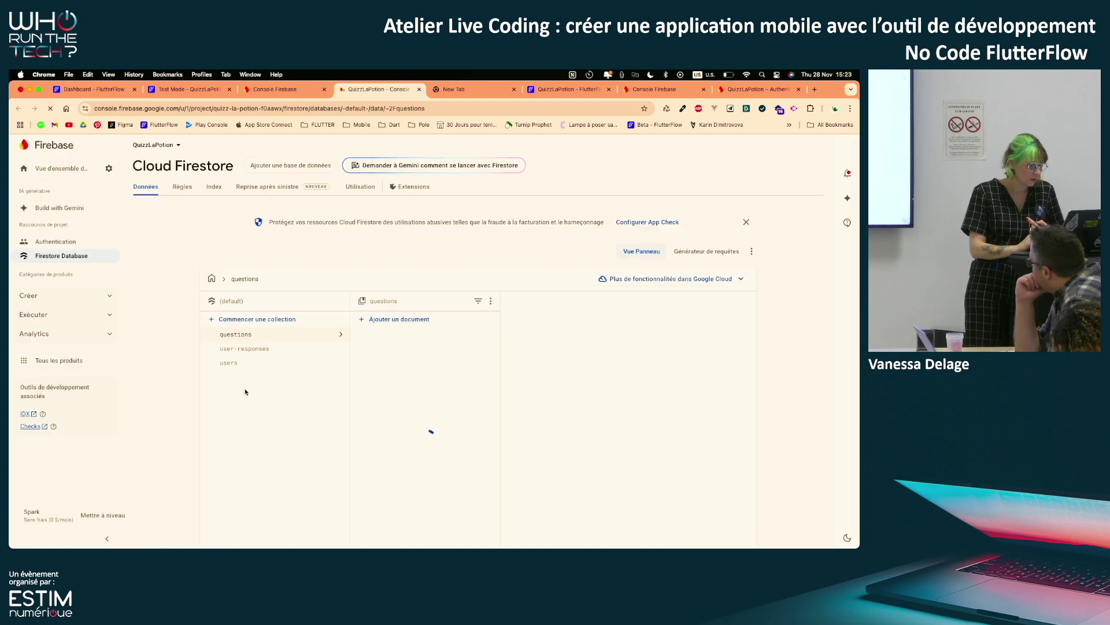
pyautogui.click(277, 349)
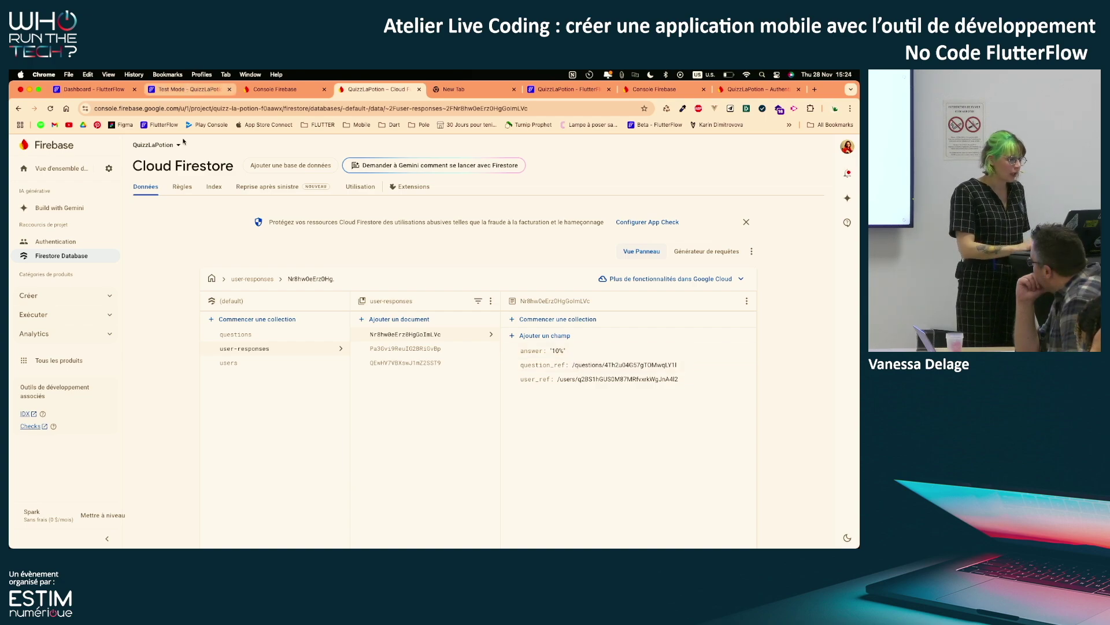
pyautogui.hotkey('ctrl', 'Up')
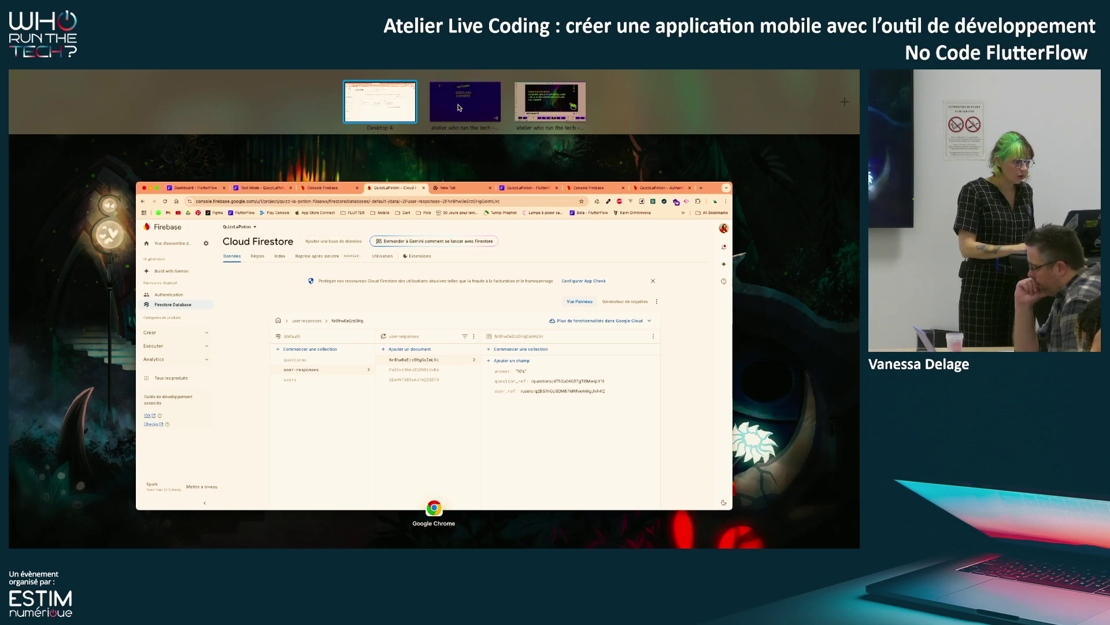
# Advance the slides through Étape 5 and Étape 6 to the 'Partagez votre retour' QR slide
pyautogui.click(459, 107)
pyautogui.click(458, 104)
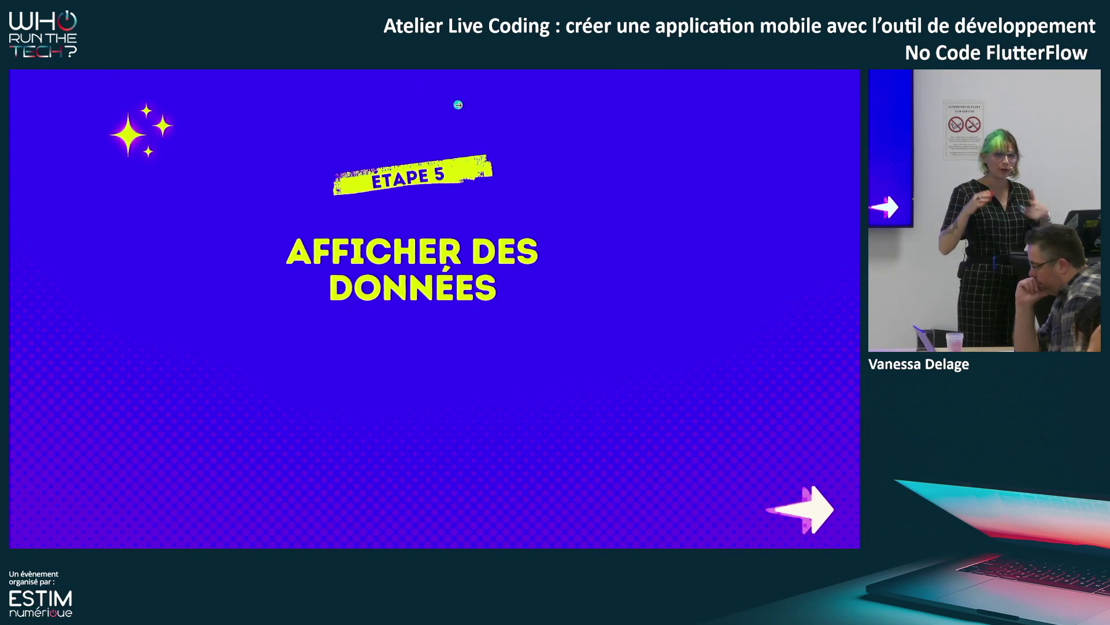
pyautogui.click(459, 106)
pyautogui.press('Right')
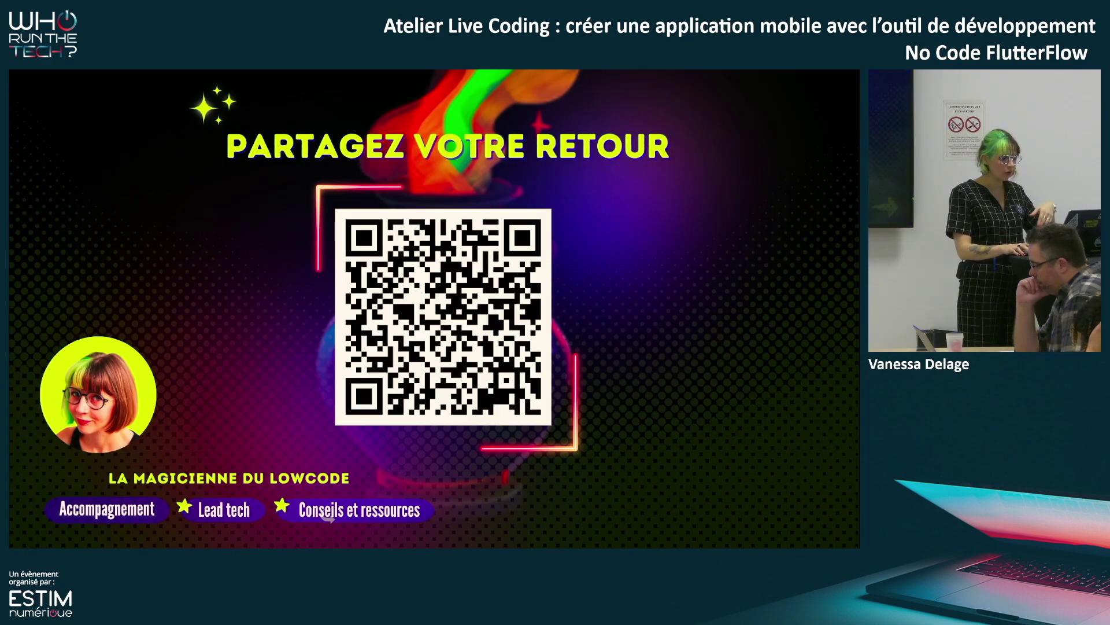
pyautogui.press('Left')
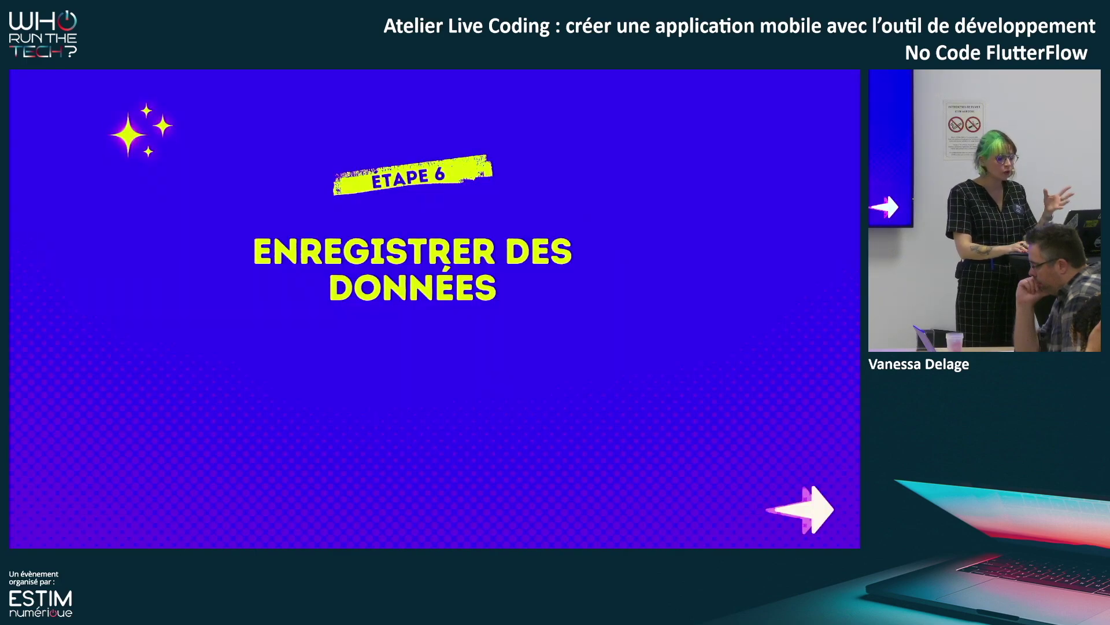
pyautogui.press('Right')
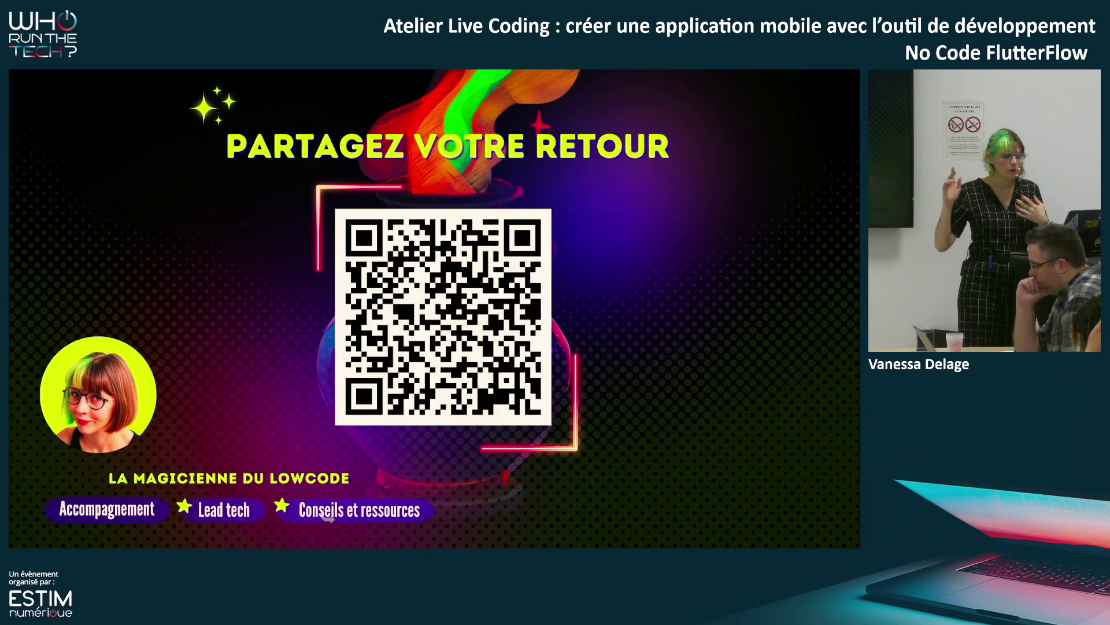